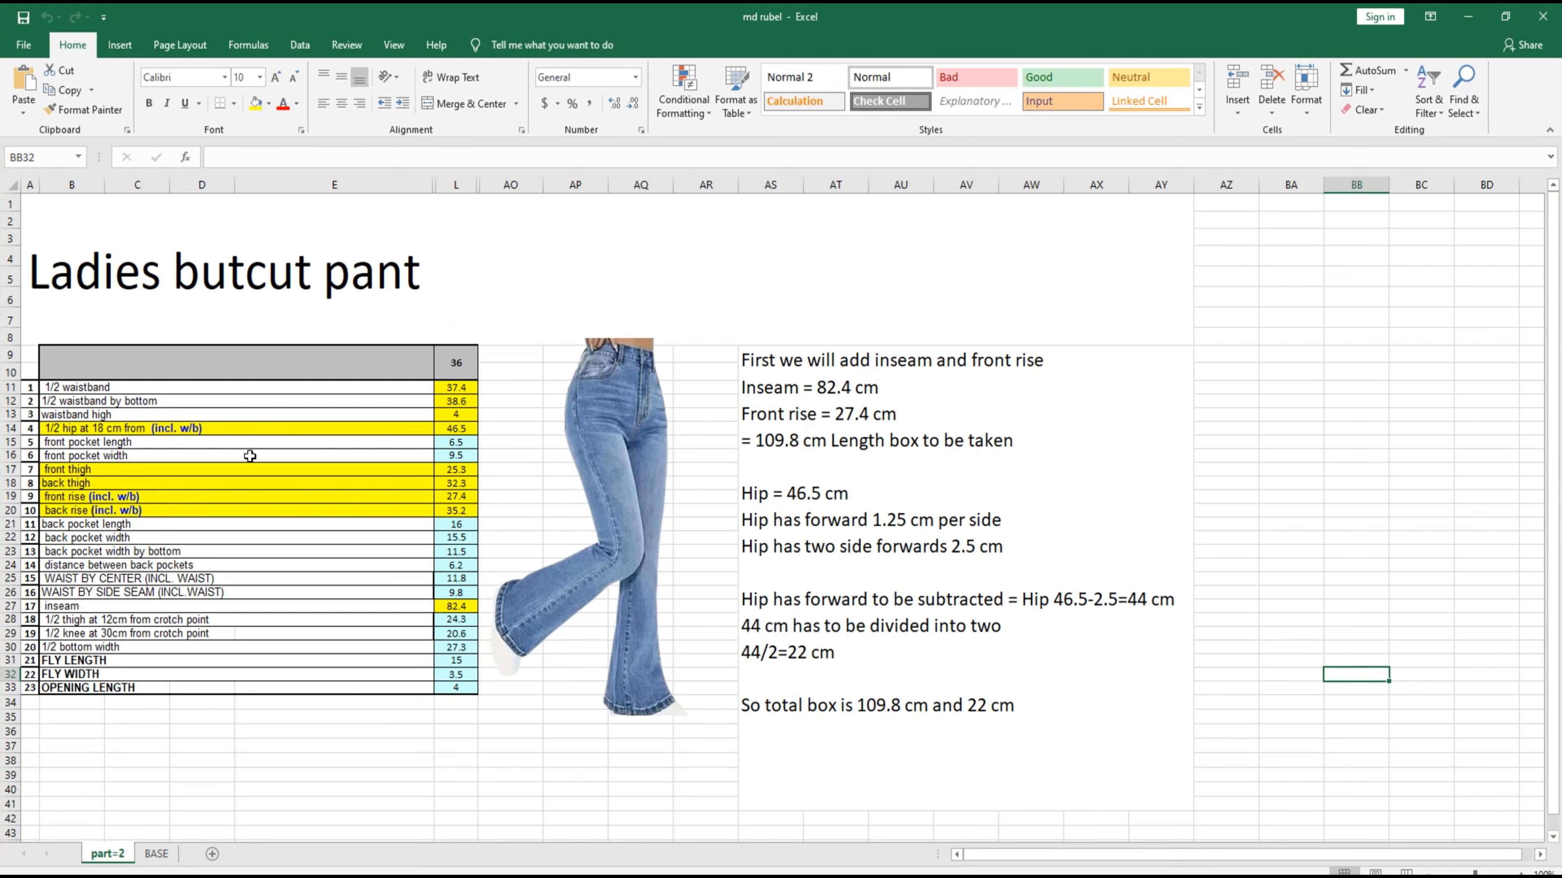
Step: Try filling the entire inseam row of the worksheet with yellow
left_click(90, 441)
left_click(112, 527)
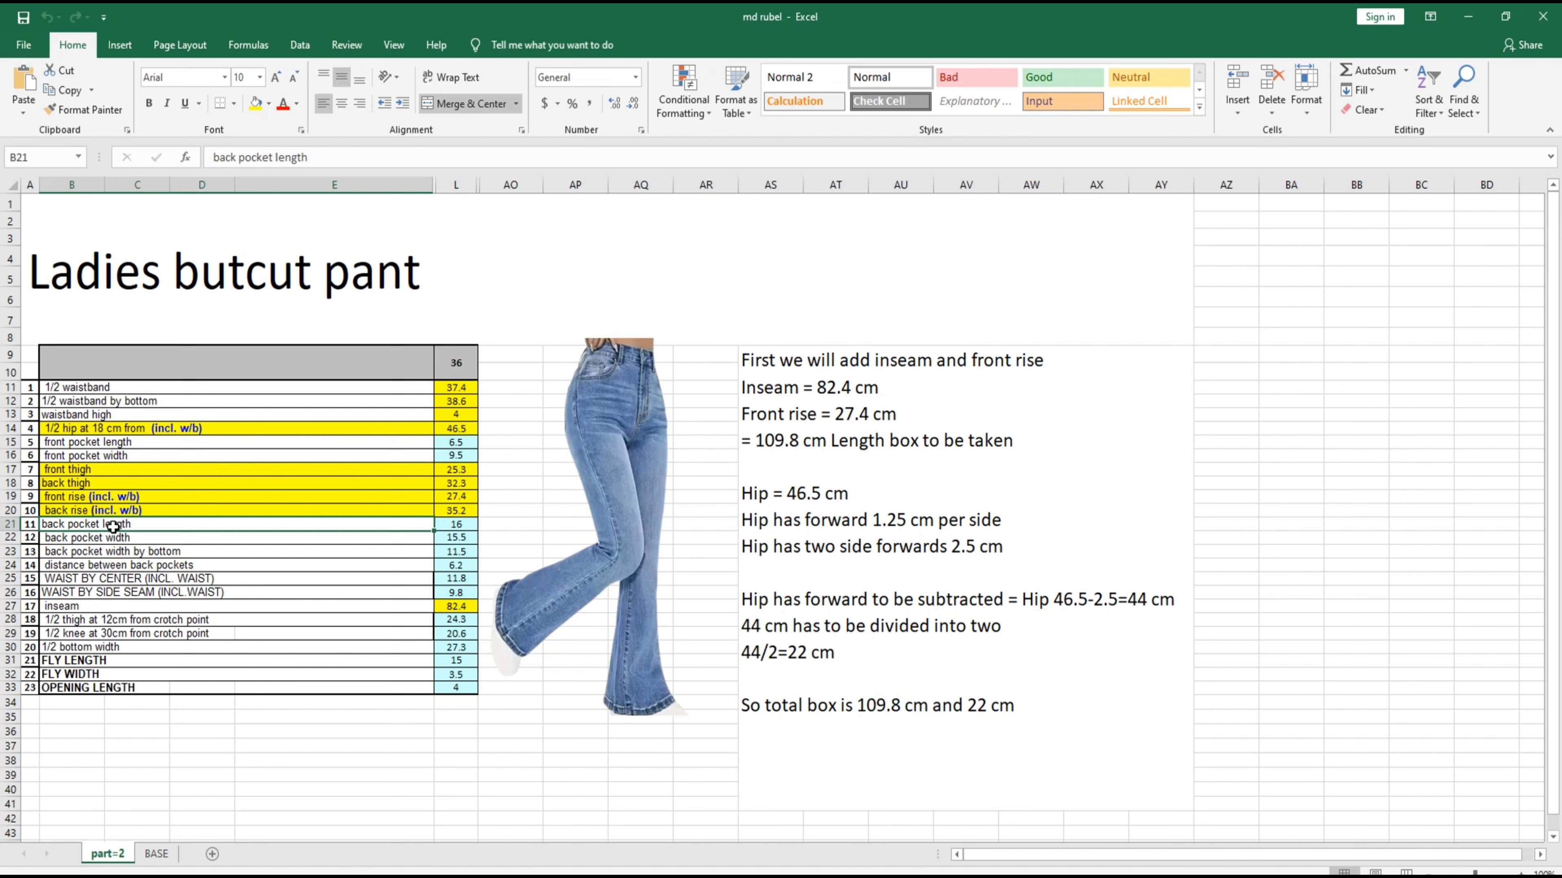
left_click(65, 607)
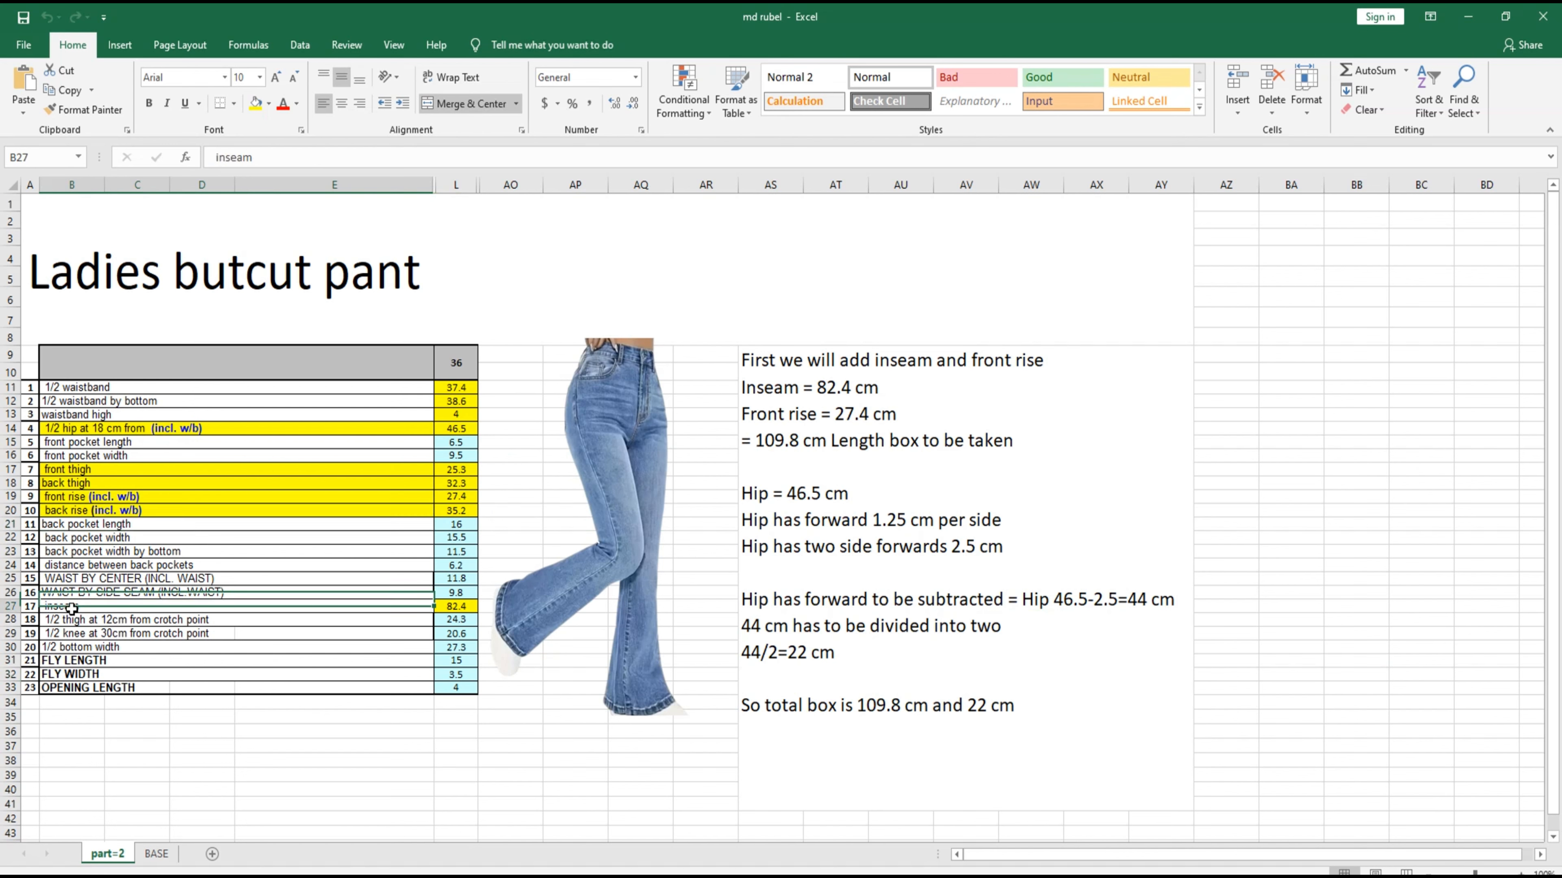
left_click(10, 606)
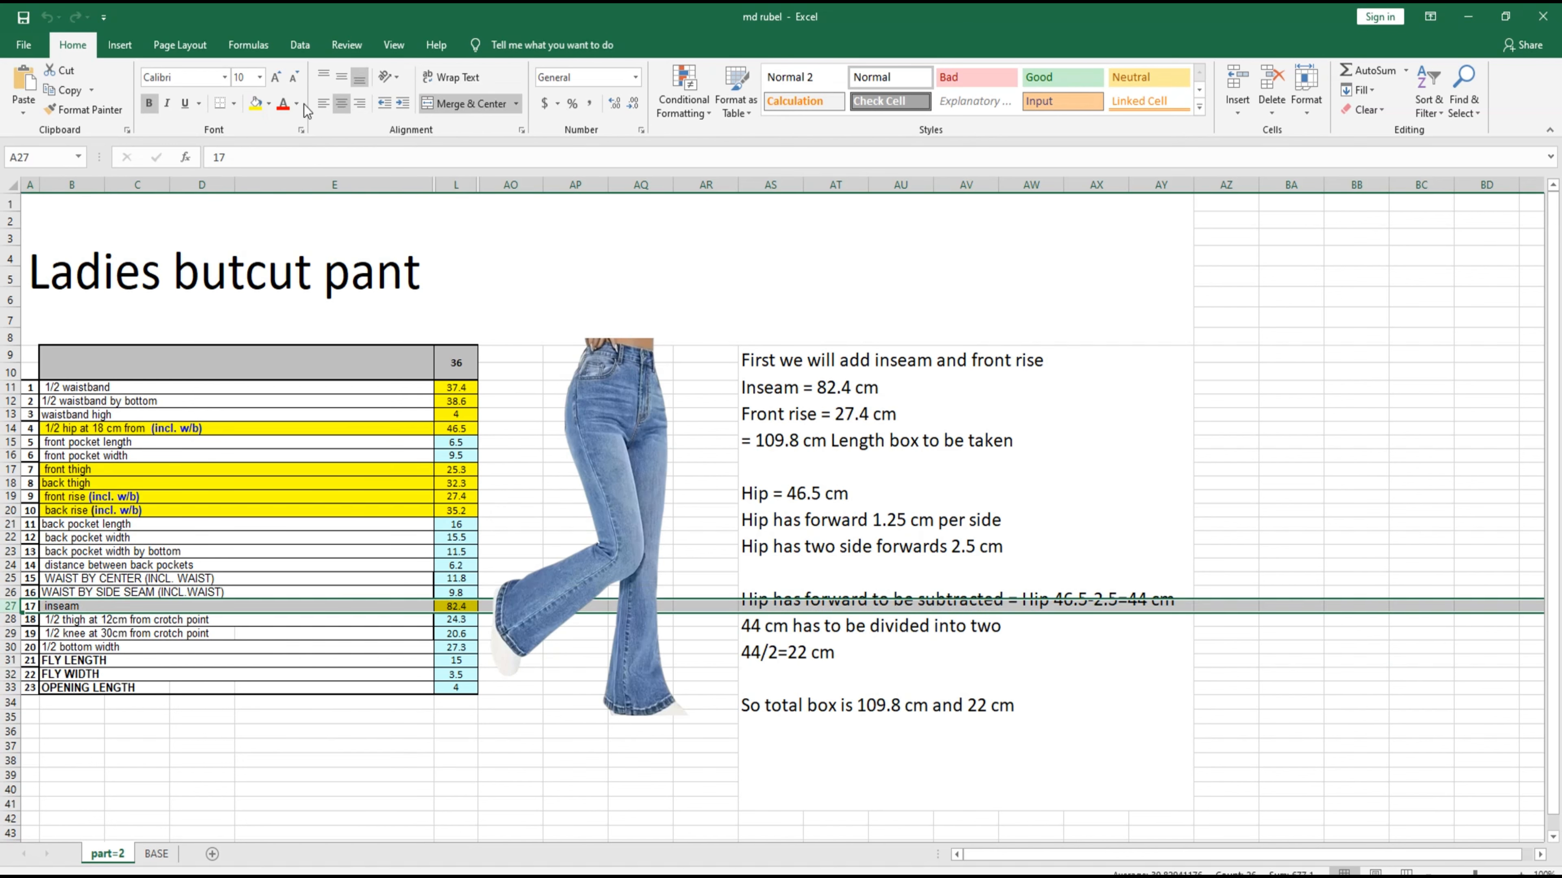
left_click(255, 104)
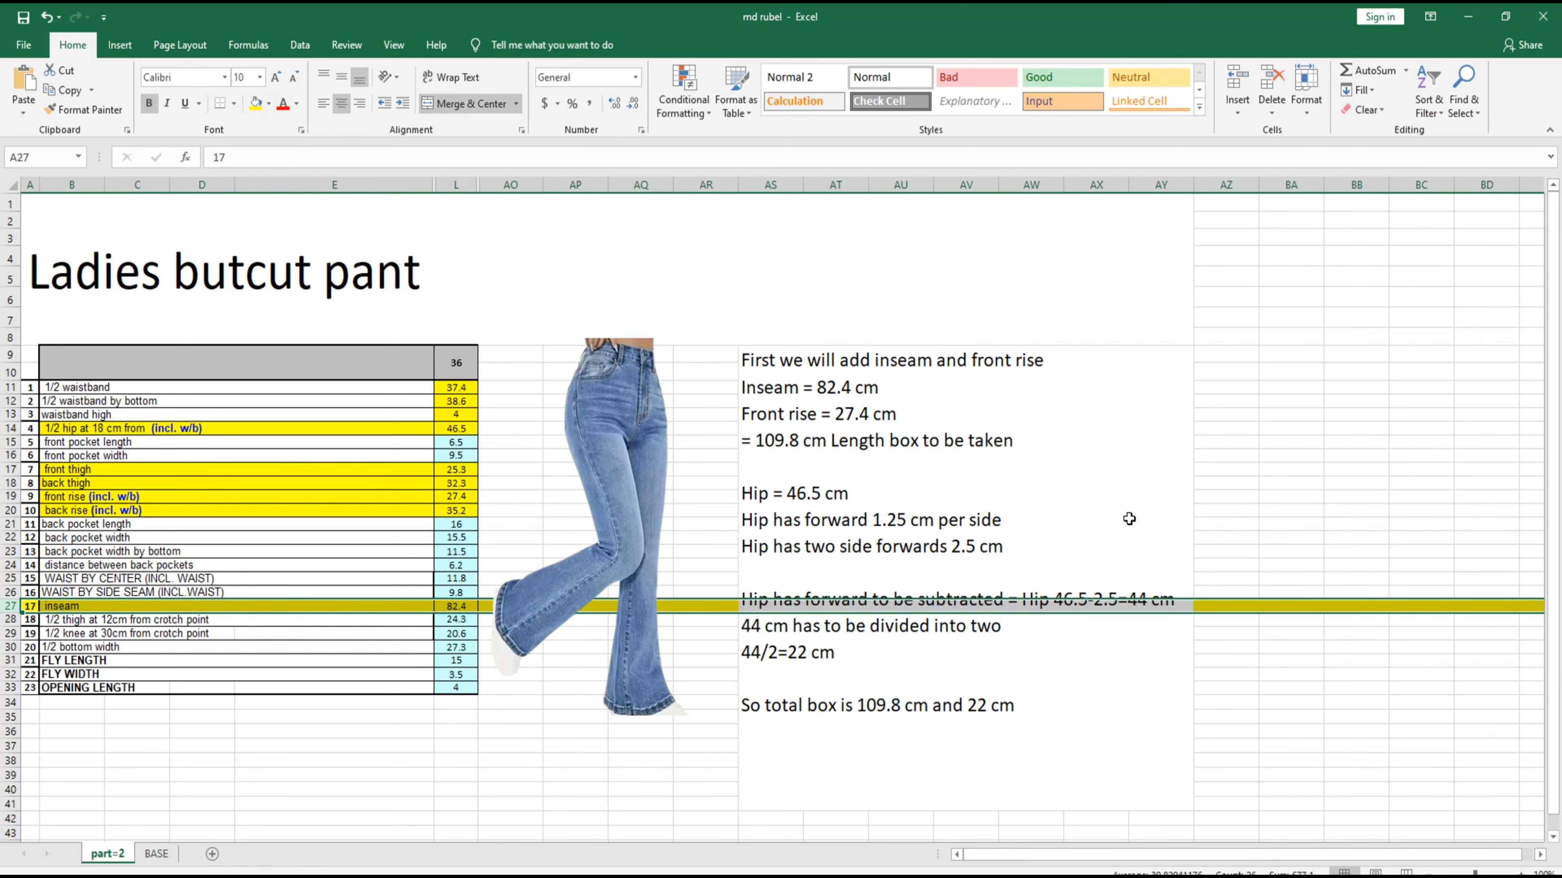
left_click(1113, 515)
key("ctrl+z")
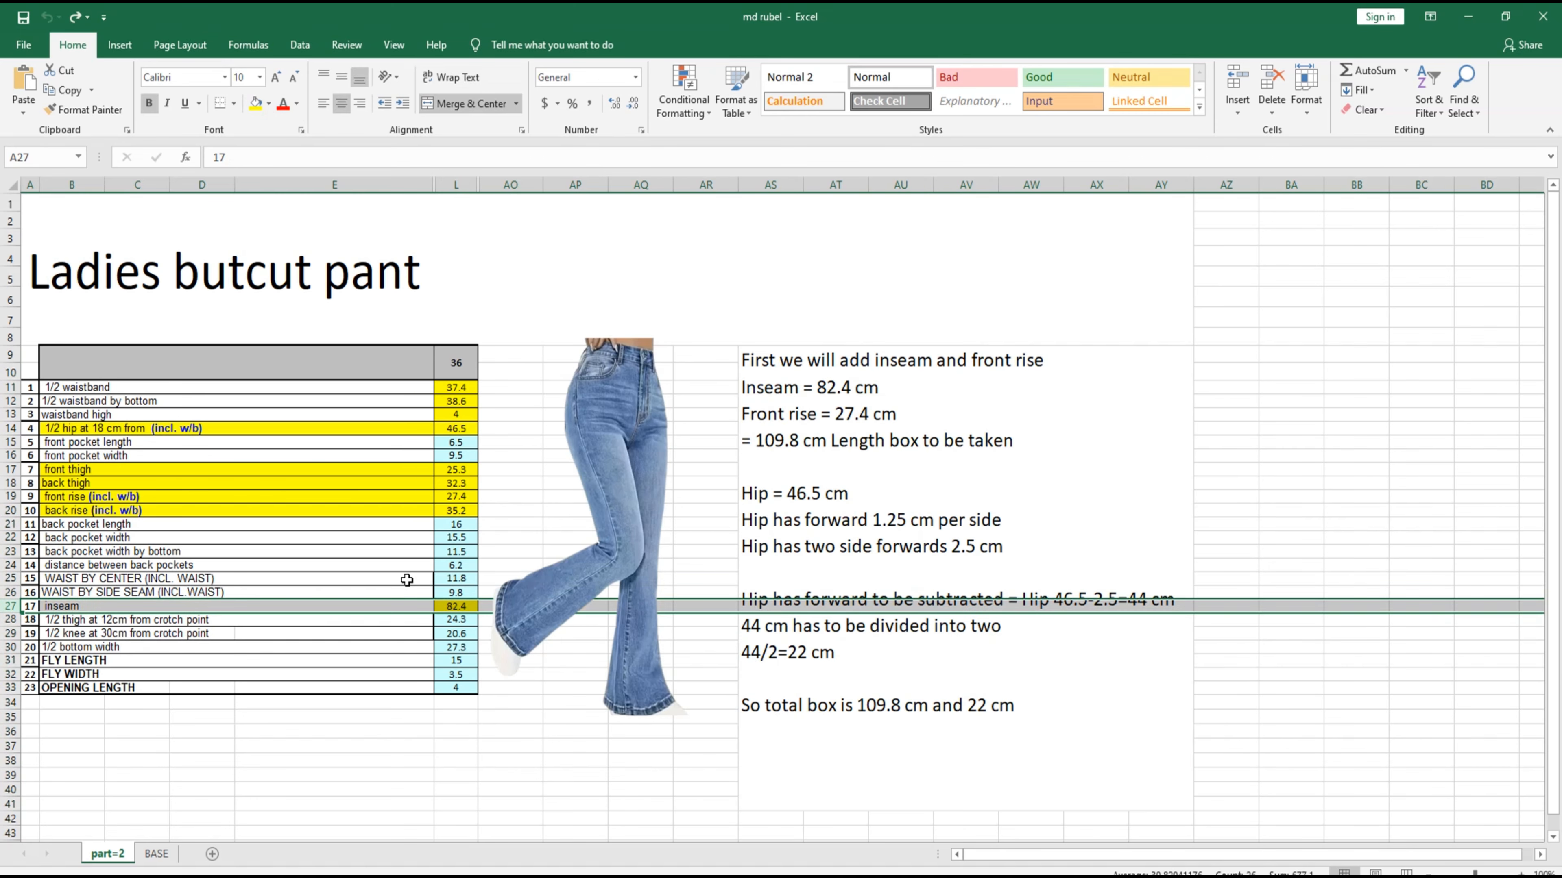
Step: Highlight only the inseam label cell of the size chart in yellow
left_click(44, 606)
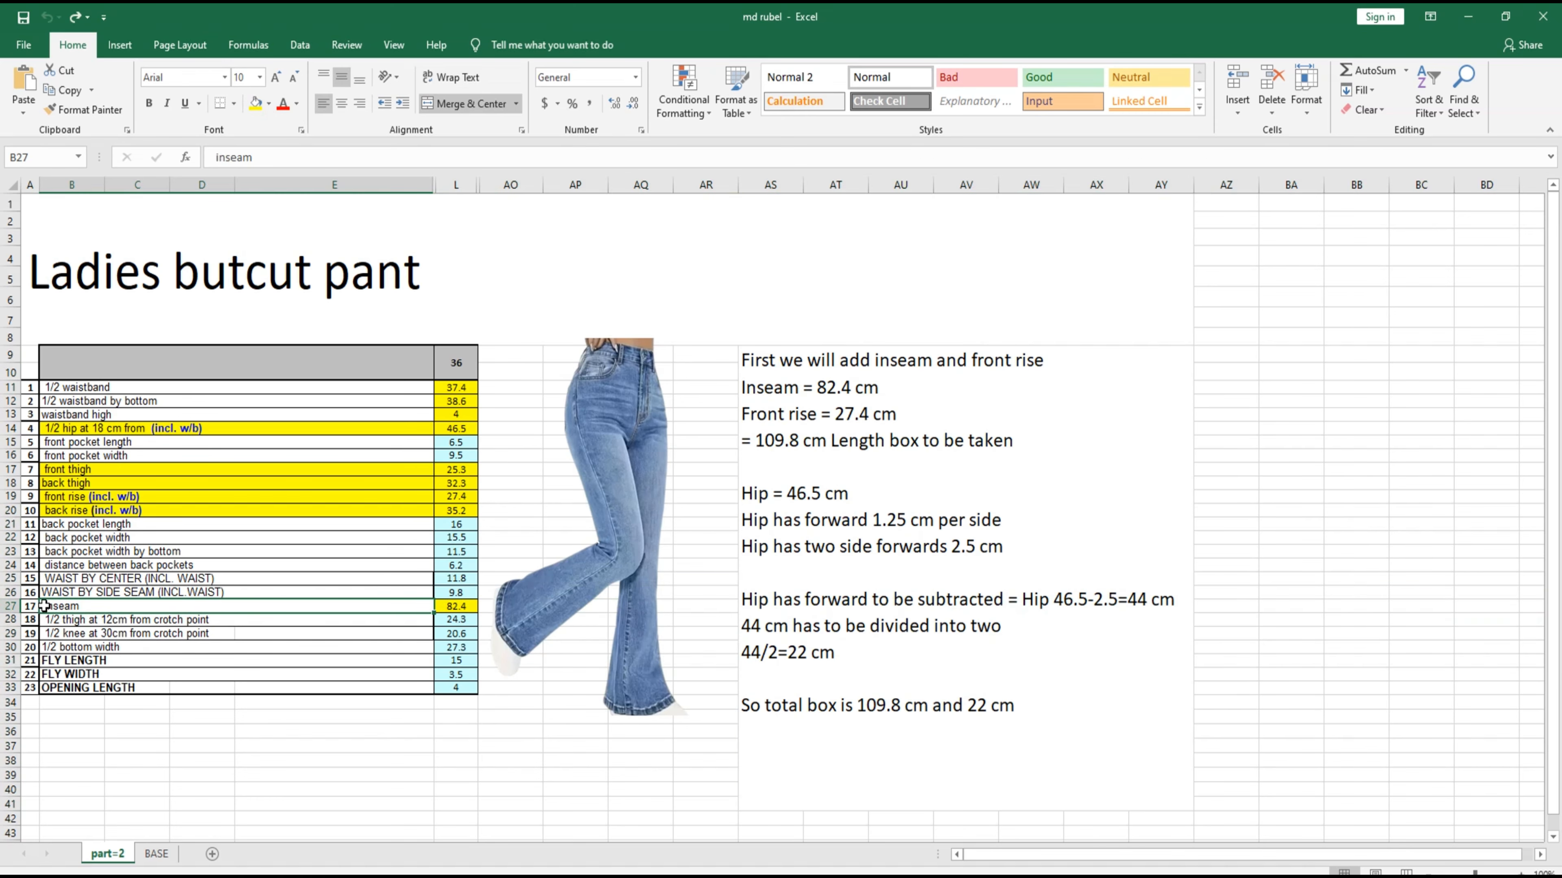
left_click(256, 103)
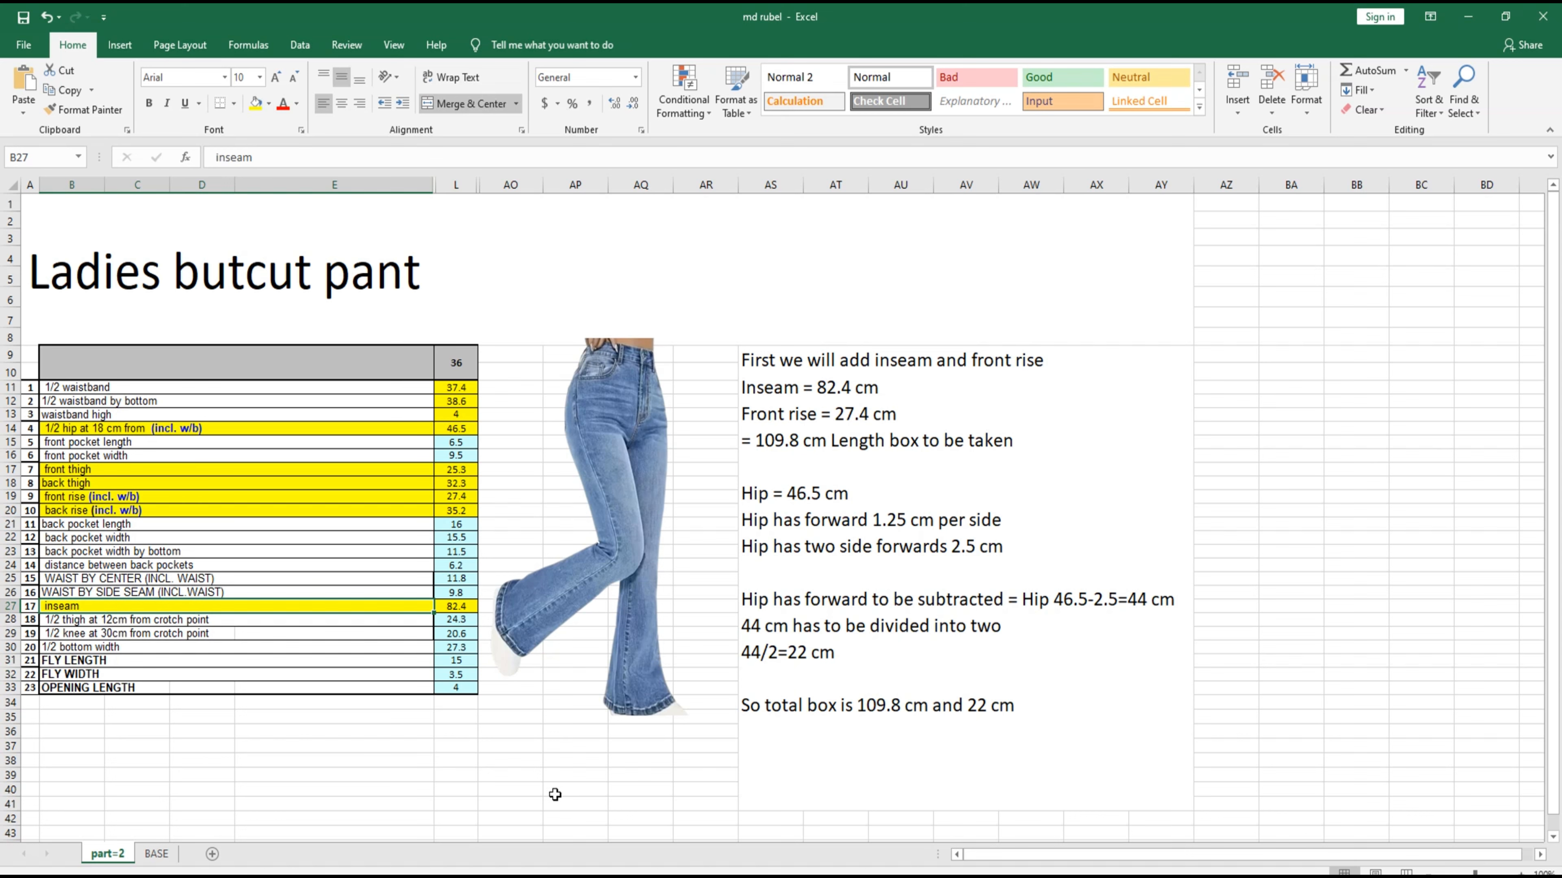
left_click(514, 731)
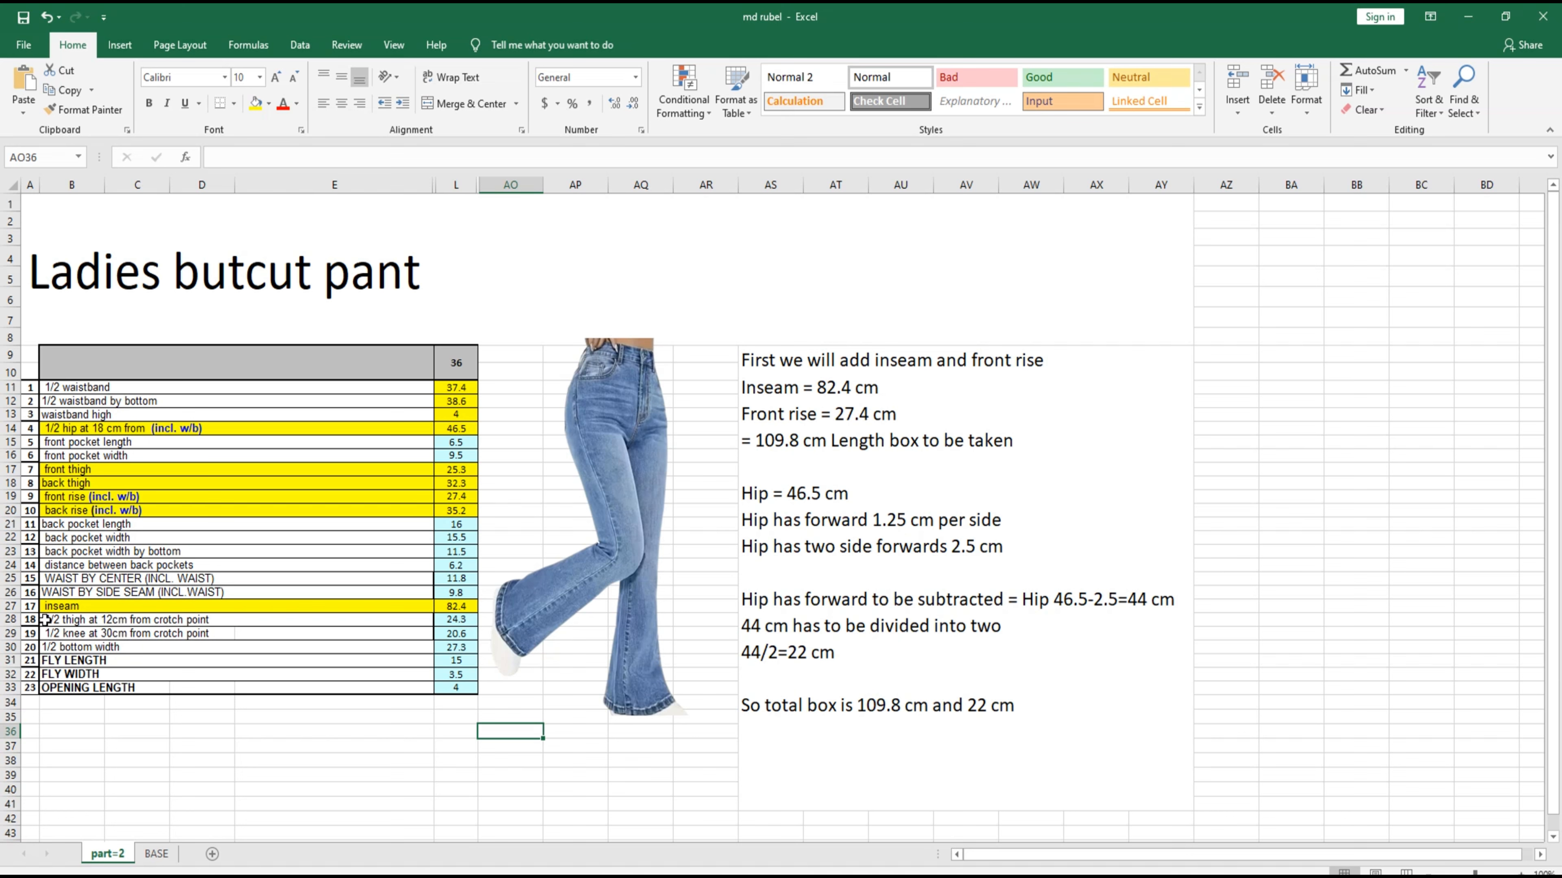
Step: Highlight the "1/2 thigh at 12cm from crotch point" label and its size 36 value in yellow
left_click(106, 621)
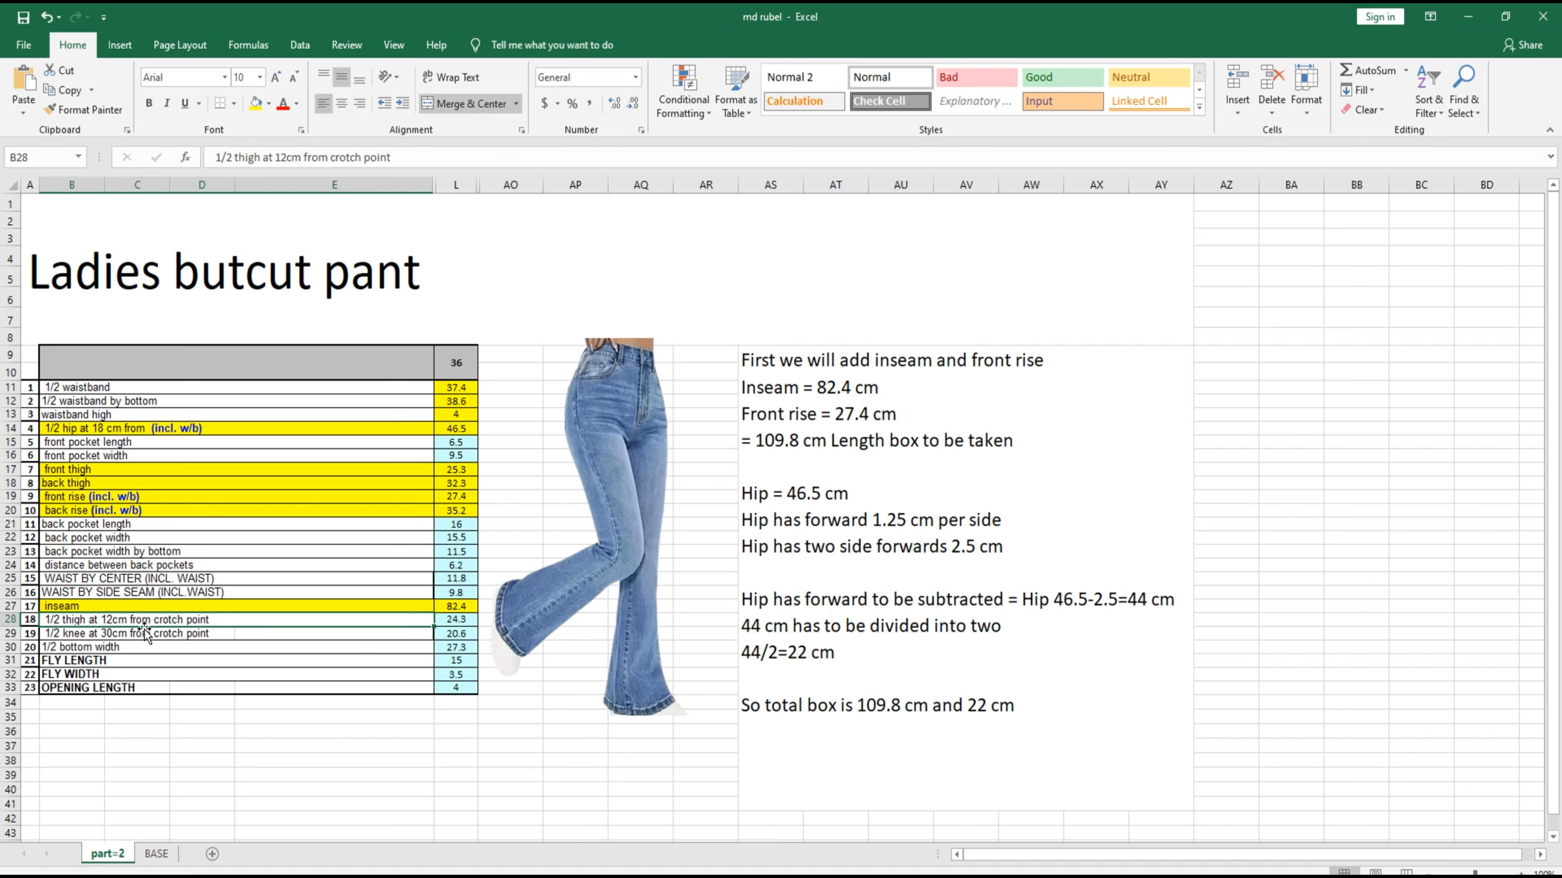
left_click(255, 103)
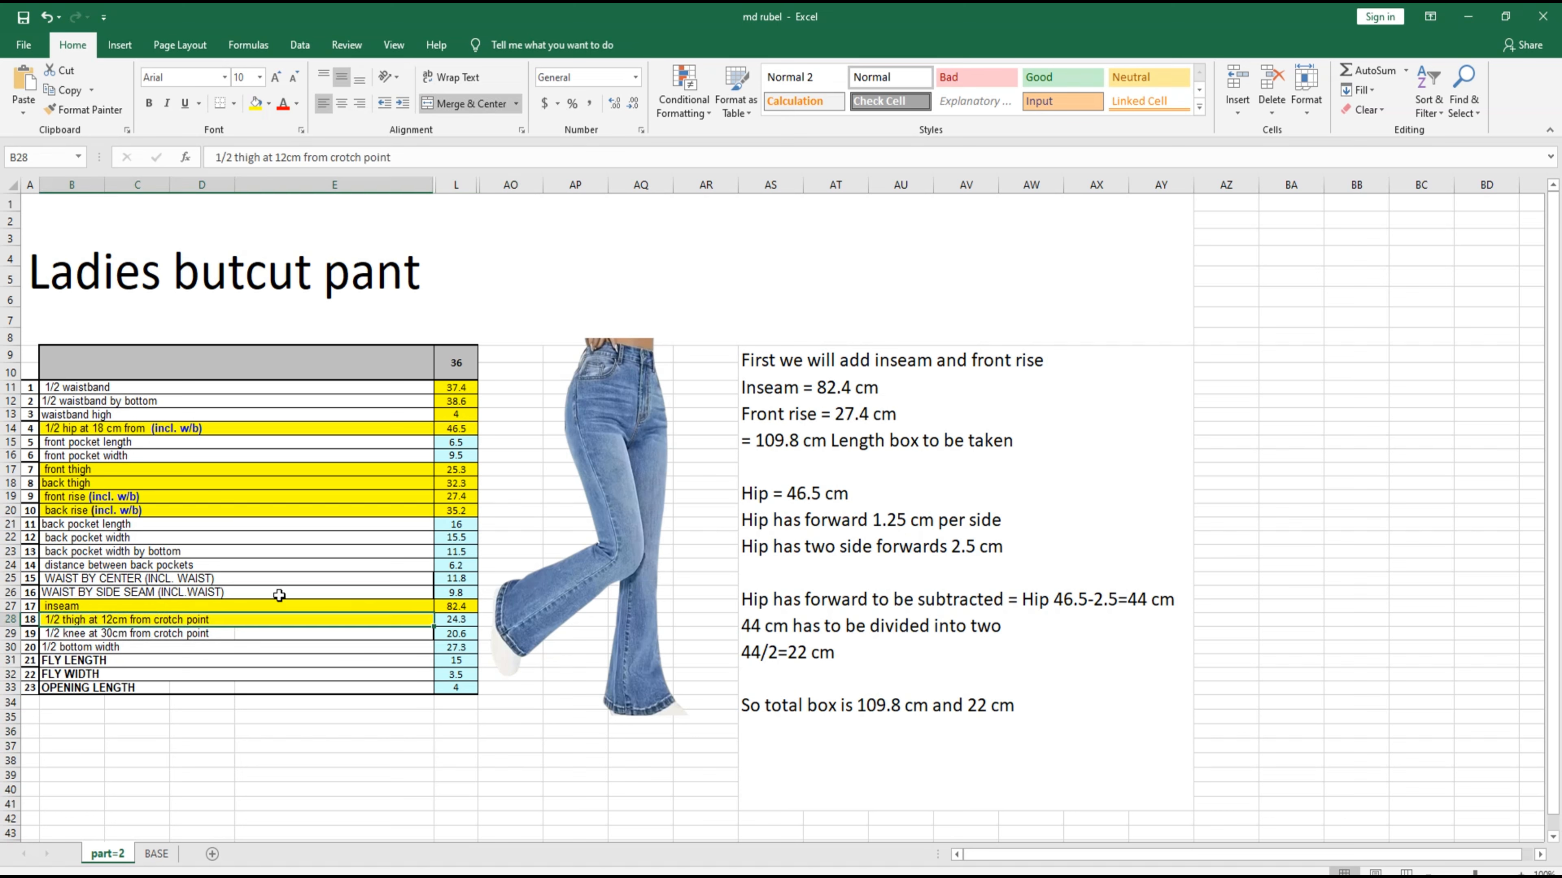
left_click(471, 620)
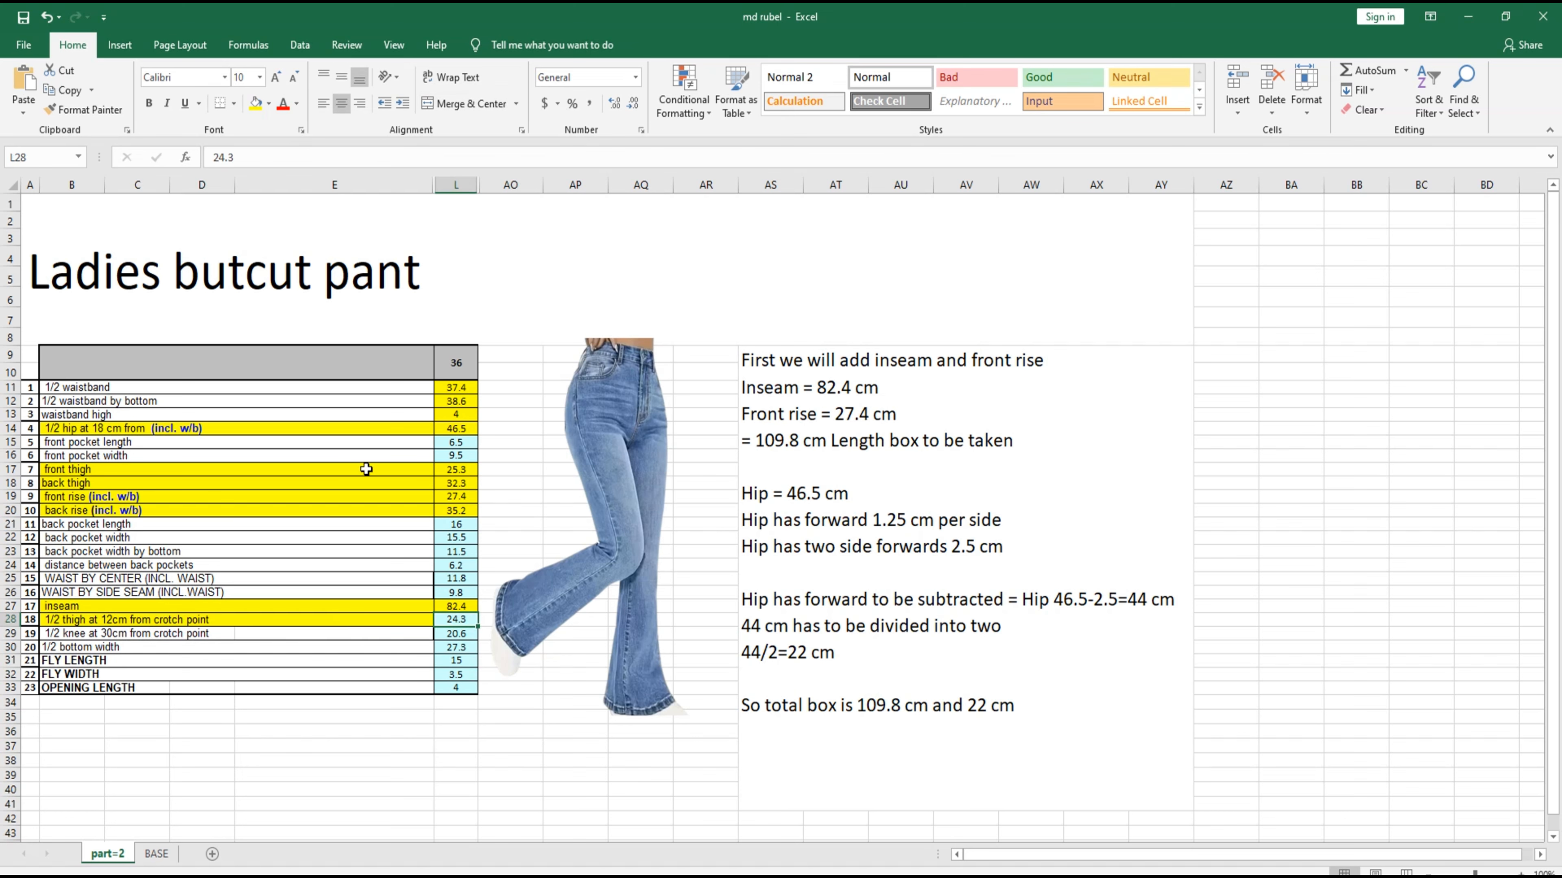
left_click(256, 104)
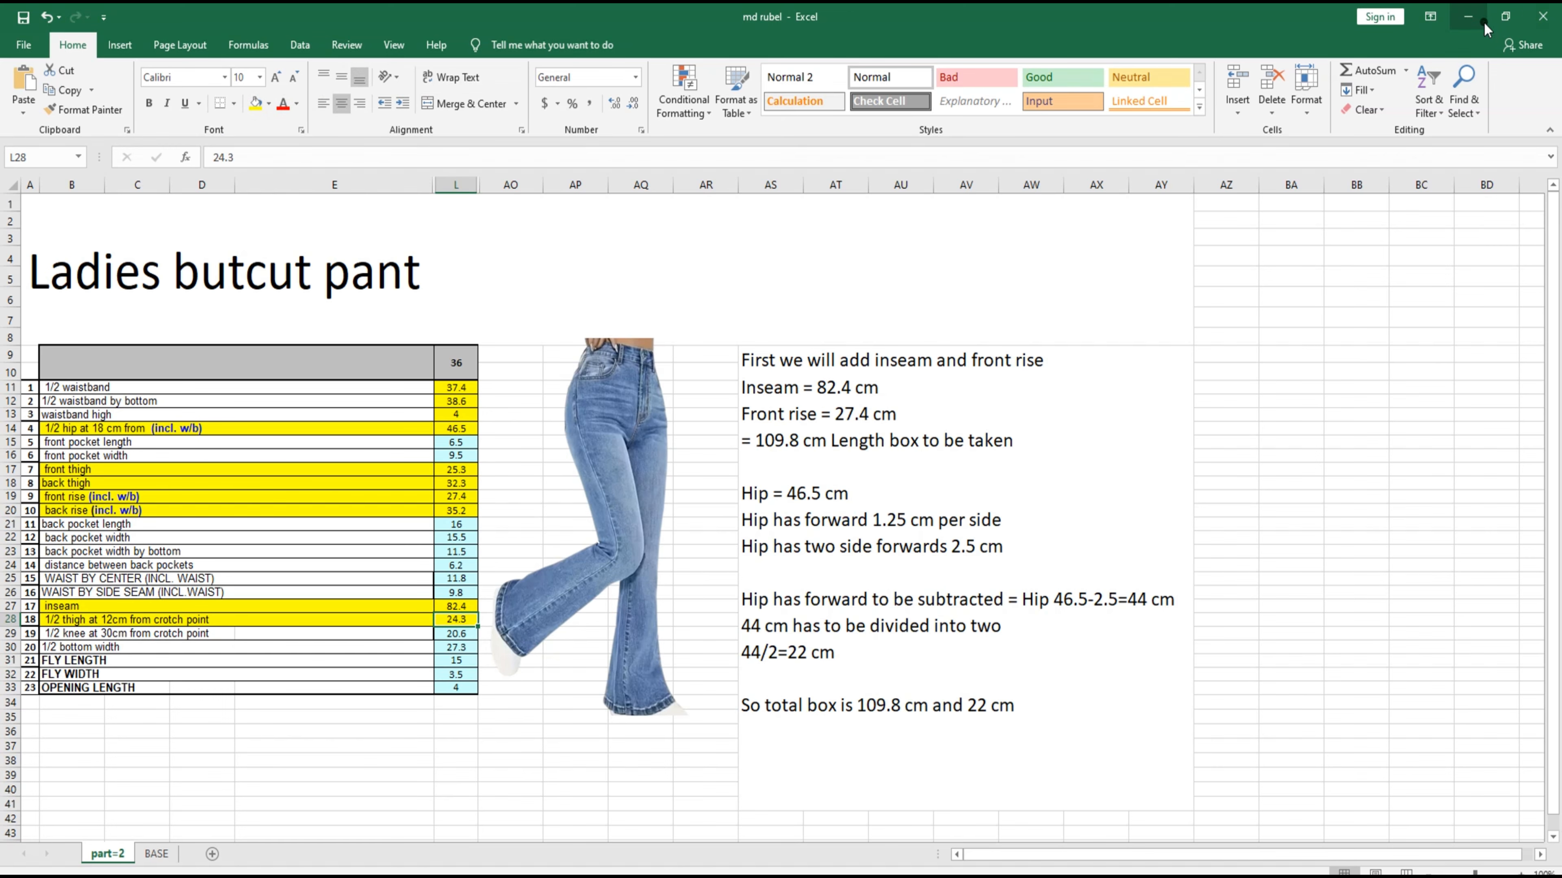
Step: Switch to the butcutpant pattern in Modaris and show the pant block as the current sheet, enlarged around the hip and crotch area
left_click(1468, 17)
left_click(1044, 876)
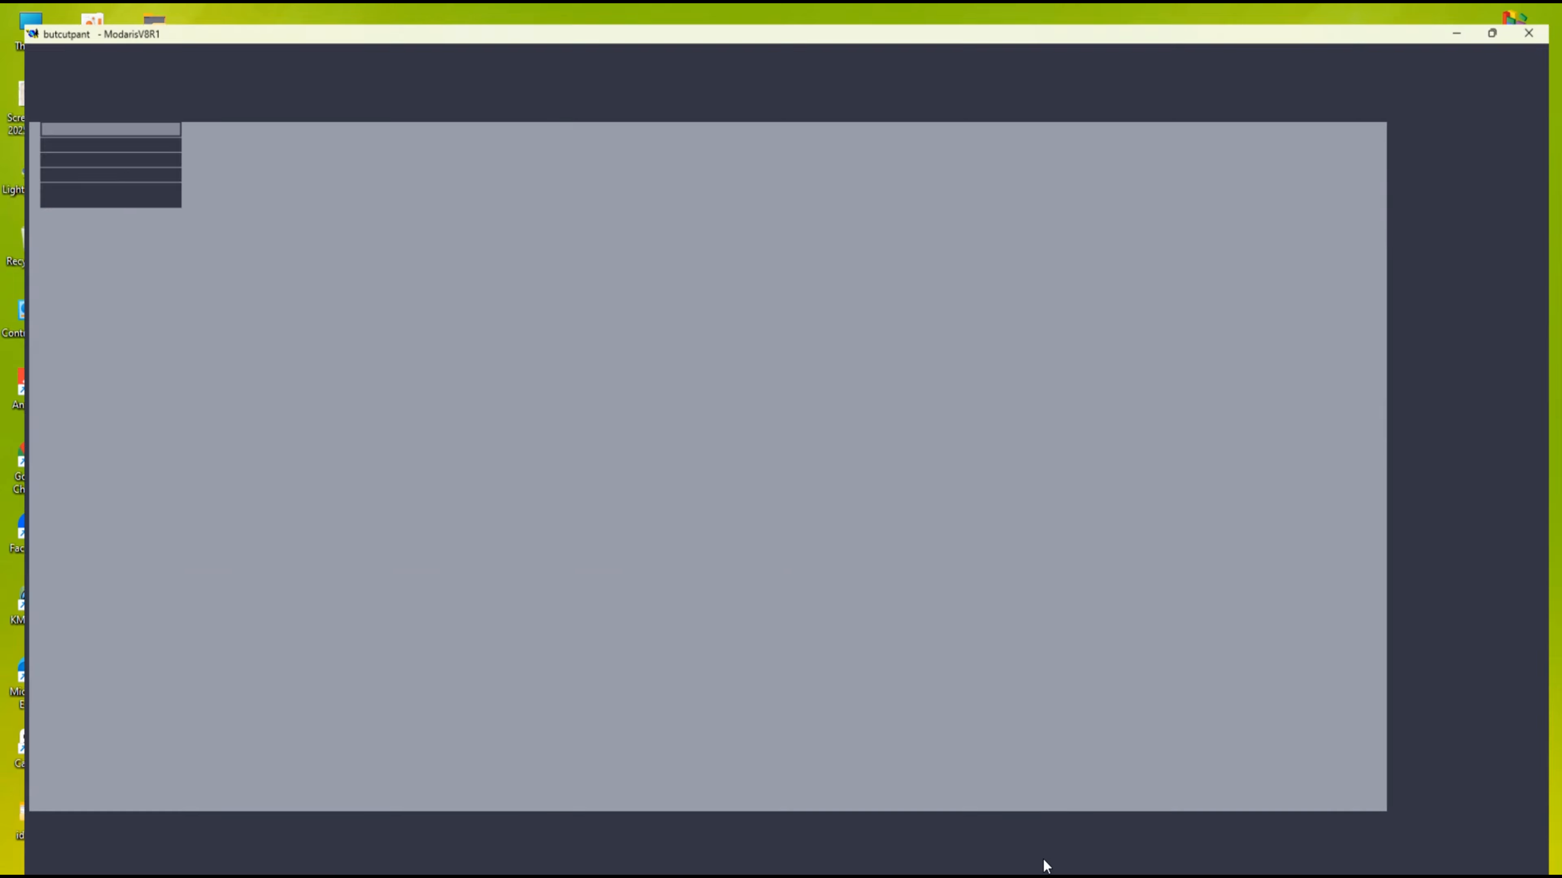
left_click(1536, 94)
left_click(1119, 454)
scroll(1128, 453, "up", 4)
left_click(1173, 36)
left_click(1162, 192)
left_click(1291, 246)
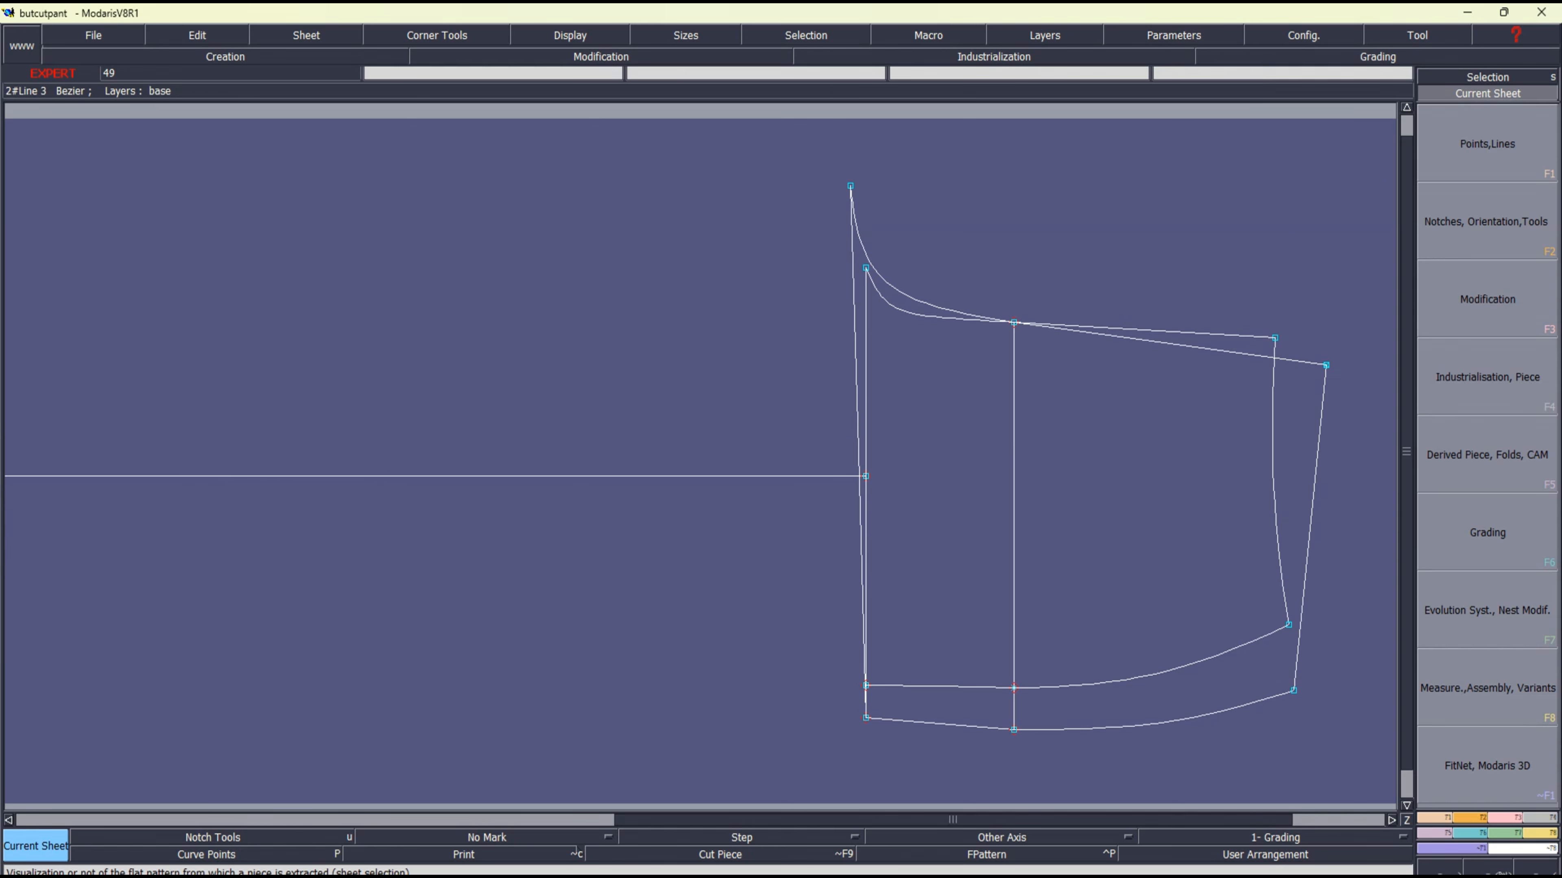
Step: Annotate the pattern with a black arrow from the crotch line toward the hem using the screen marker
left_click(1070, 876)
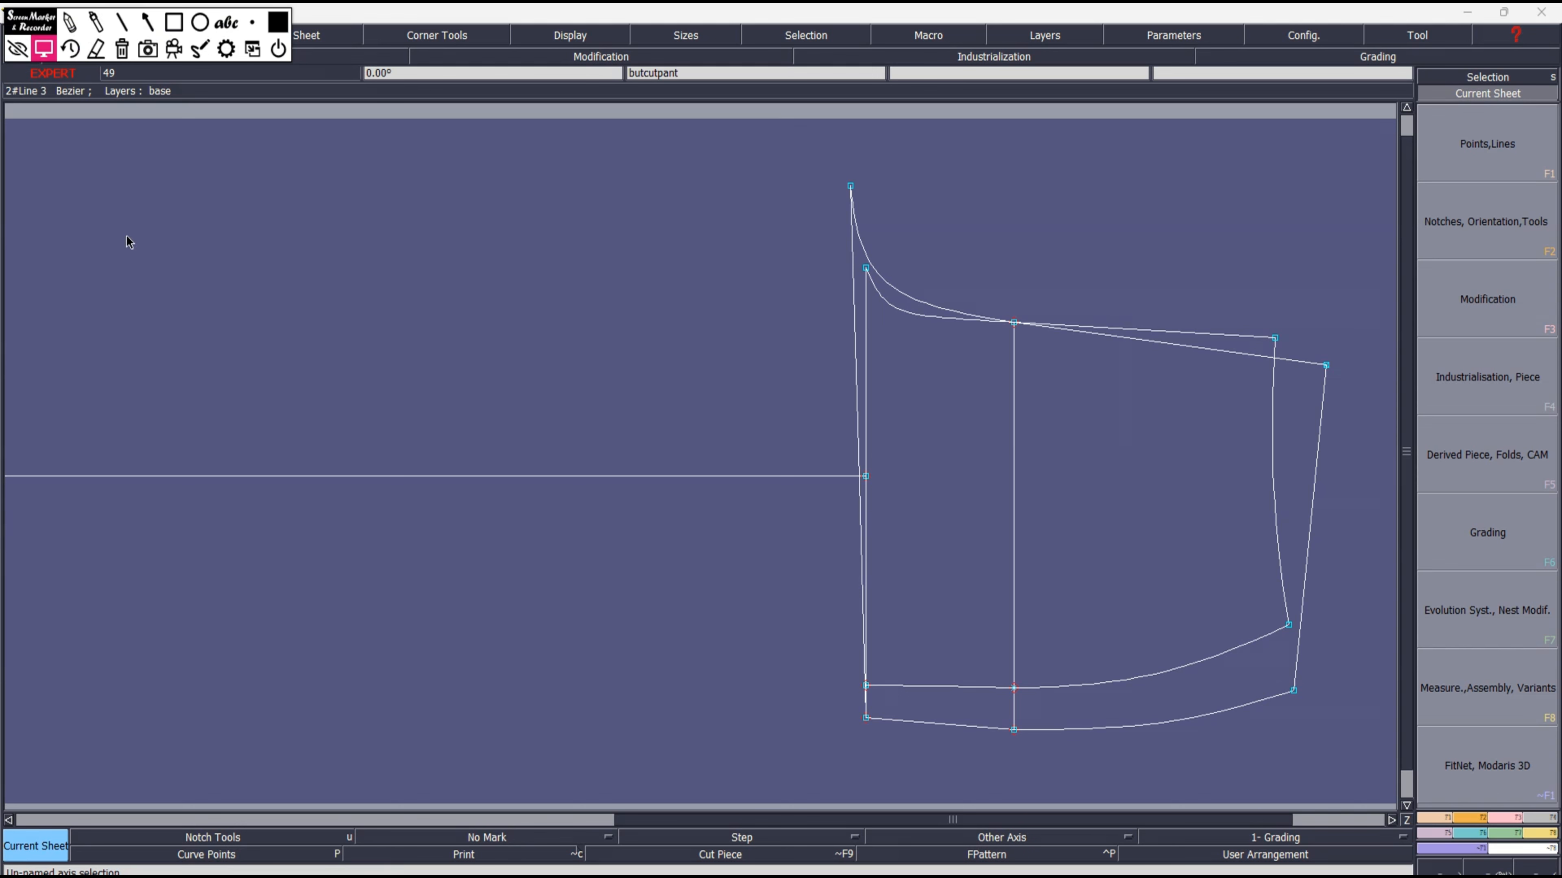
mouse_move(32, 22)
left_mouse_down()
mouse_move(212, 780)
mouse_move(143, 877)
left_mouse_up()
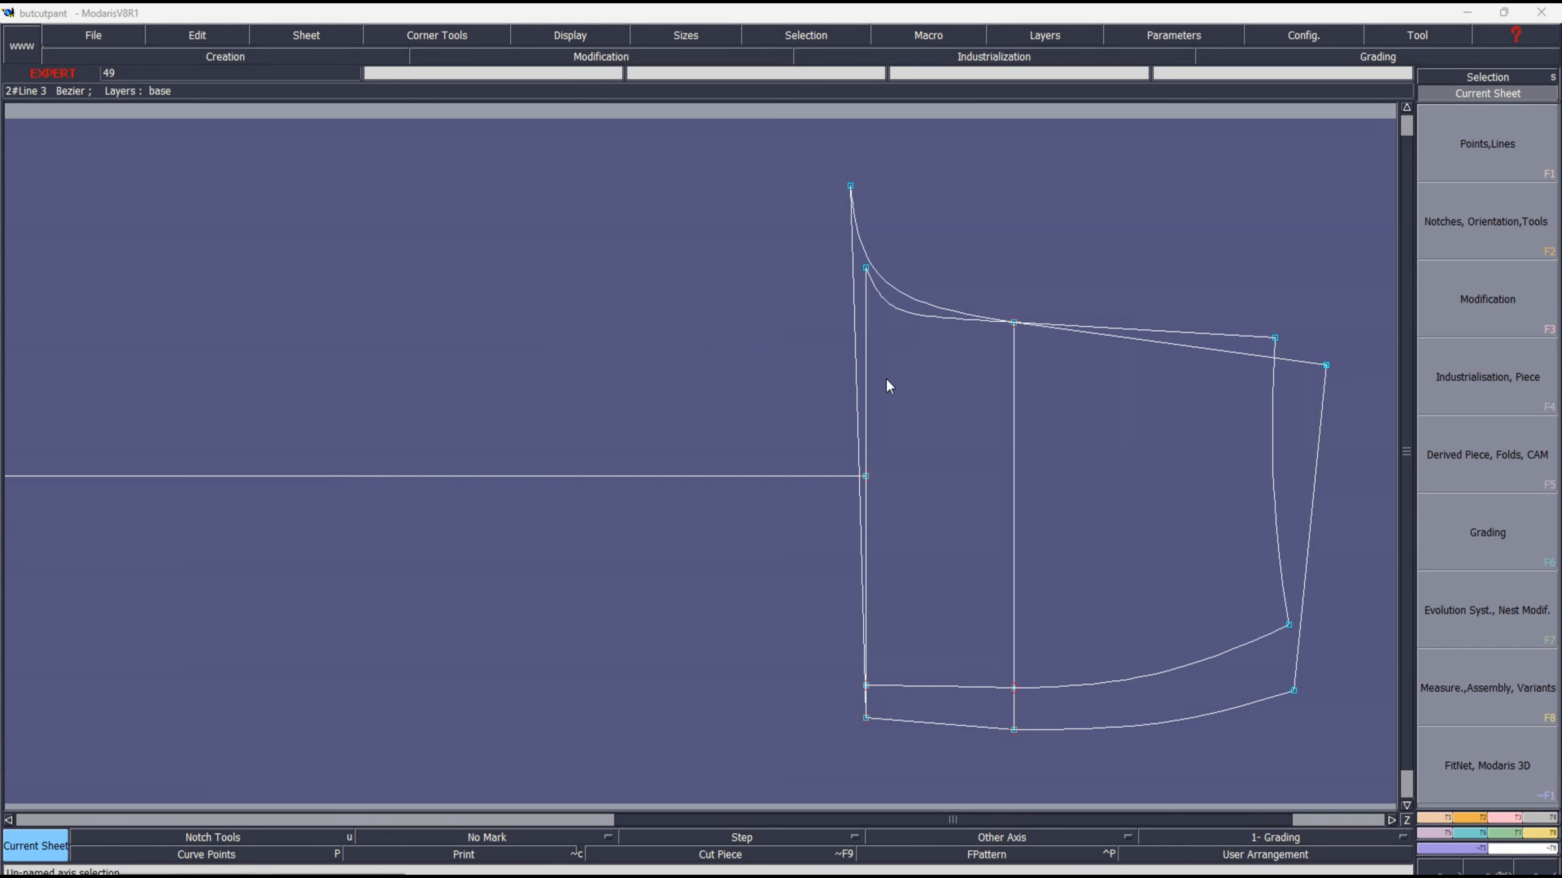
left_click_drag(1010, 490, 806, 491)
left_click_drag(865, 440, 509, 435)
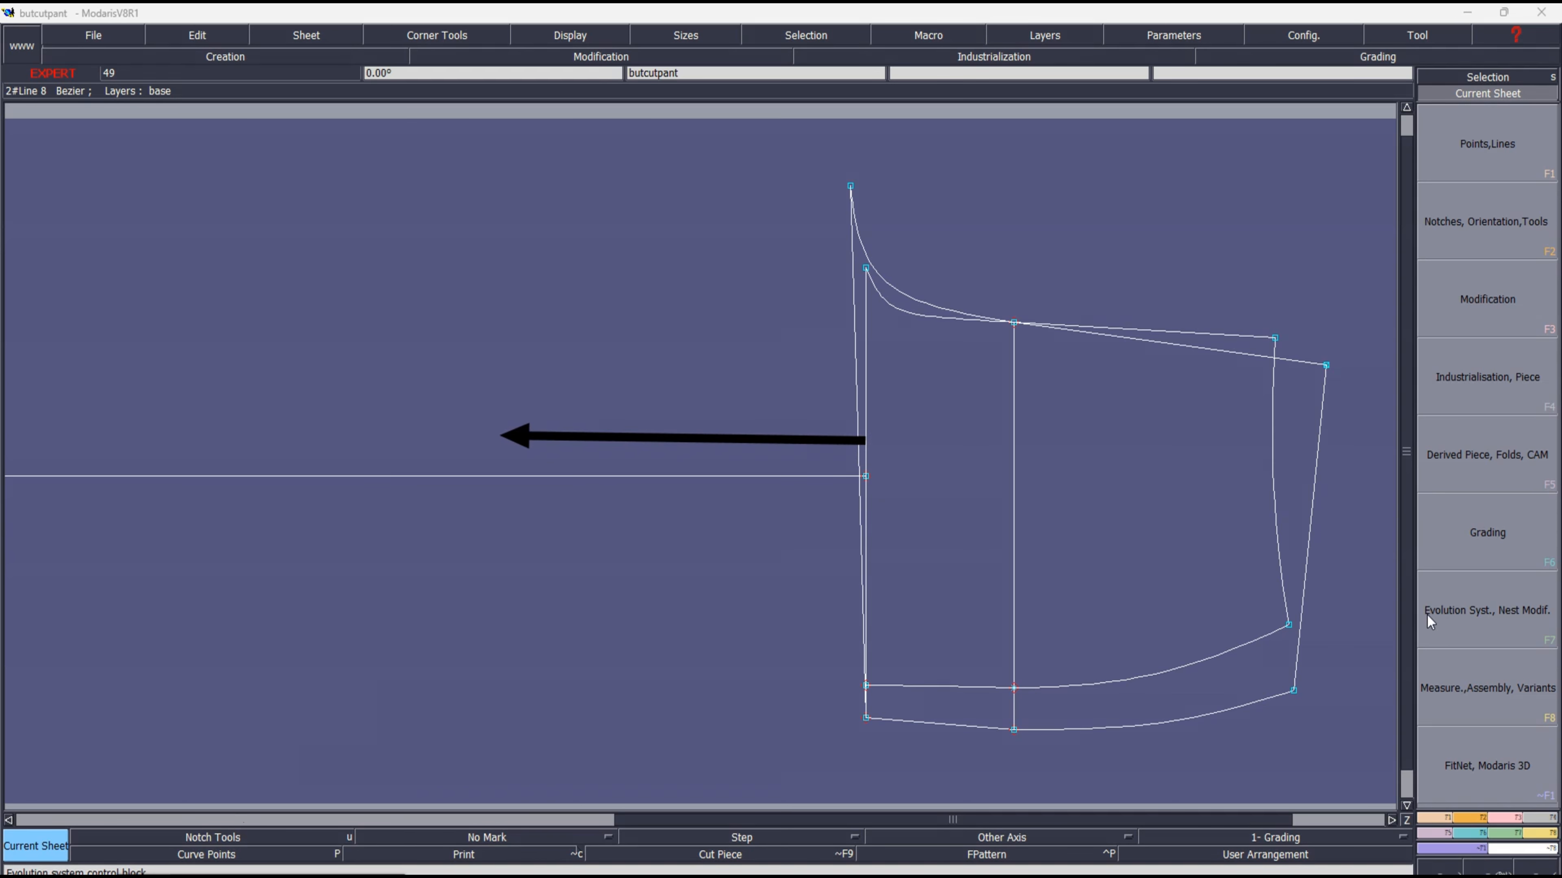
Step: Create a line parallel to the crotch line at -12 cm, on the hem side
left_click(1432, 821)
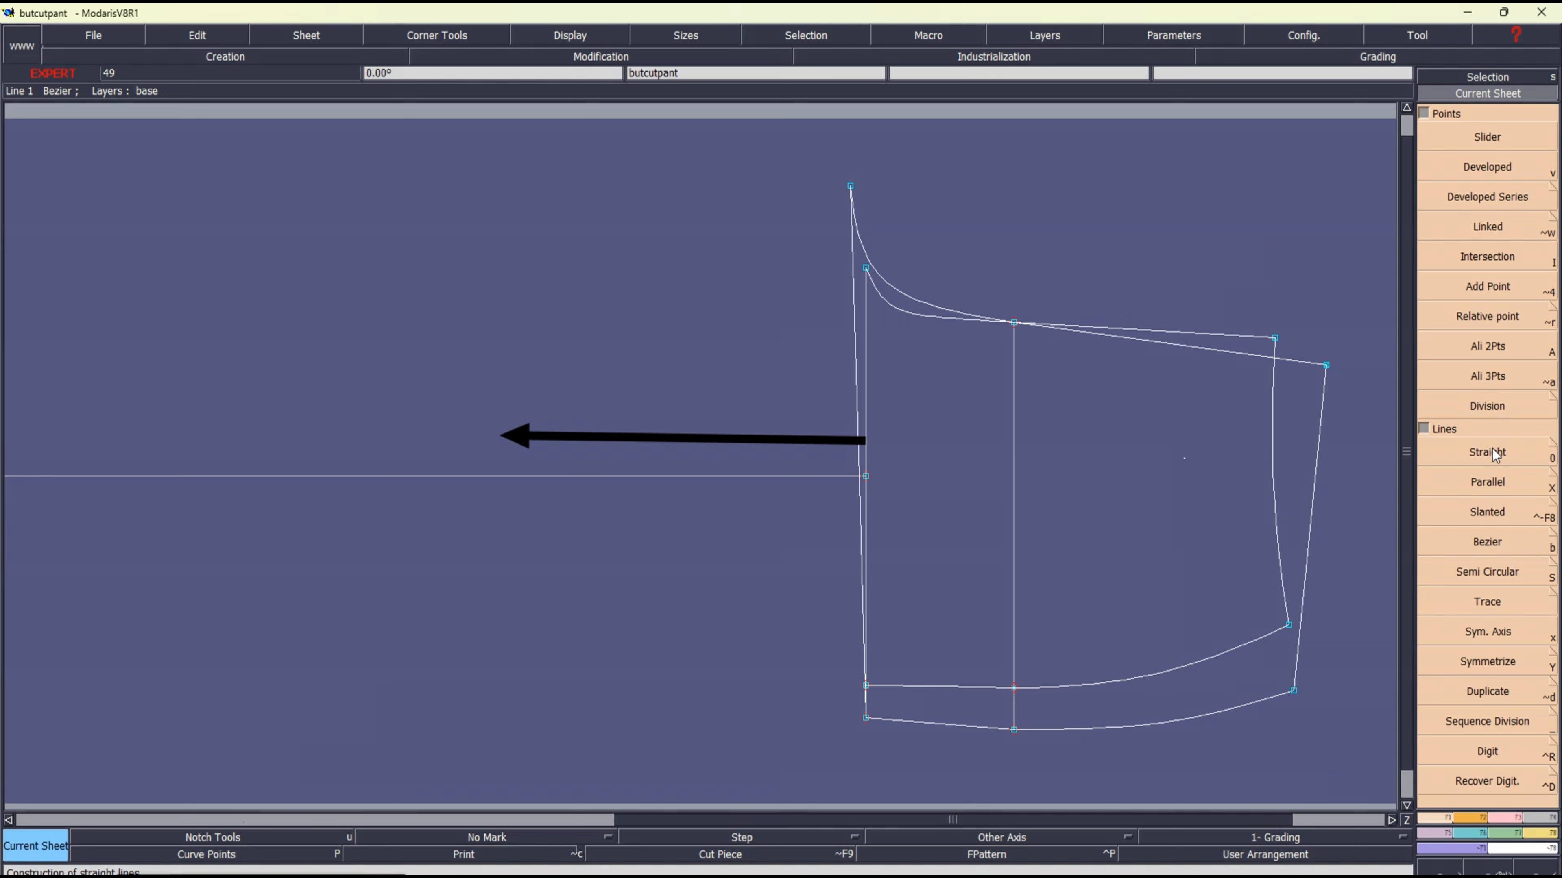
left_click(1499, 485)
key("Home")
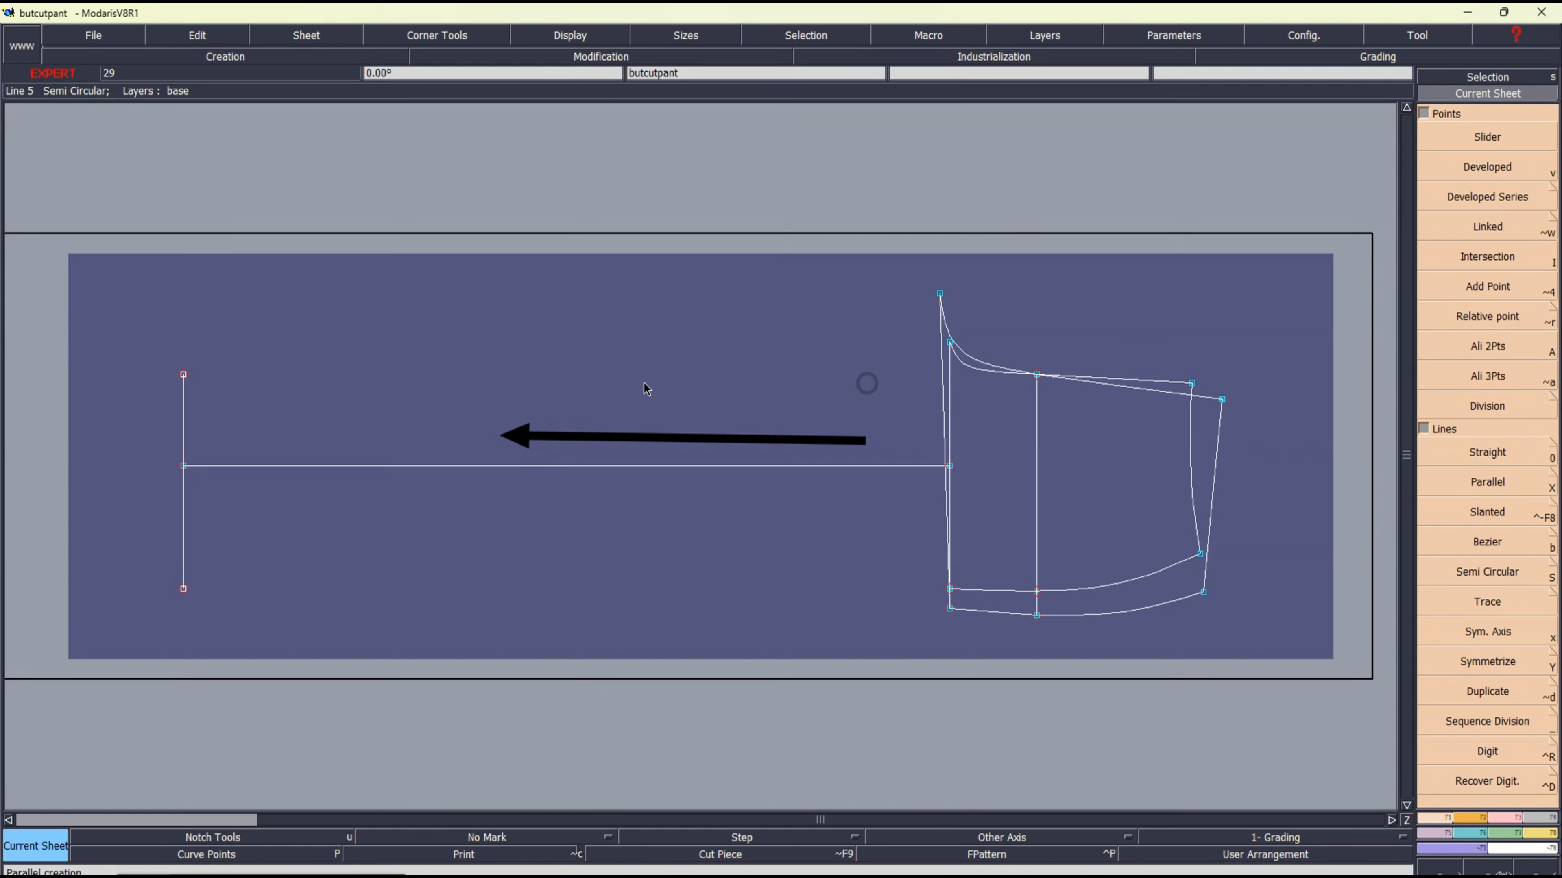
left_click(1476, 455)
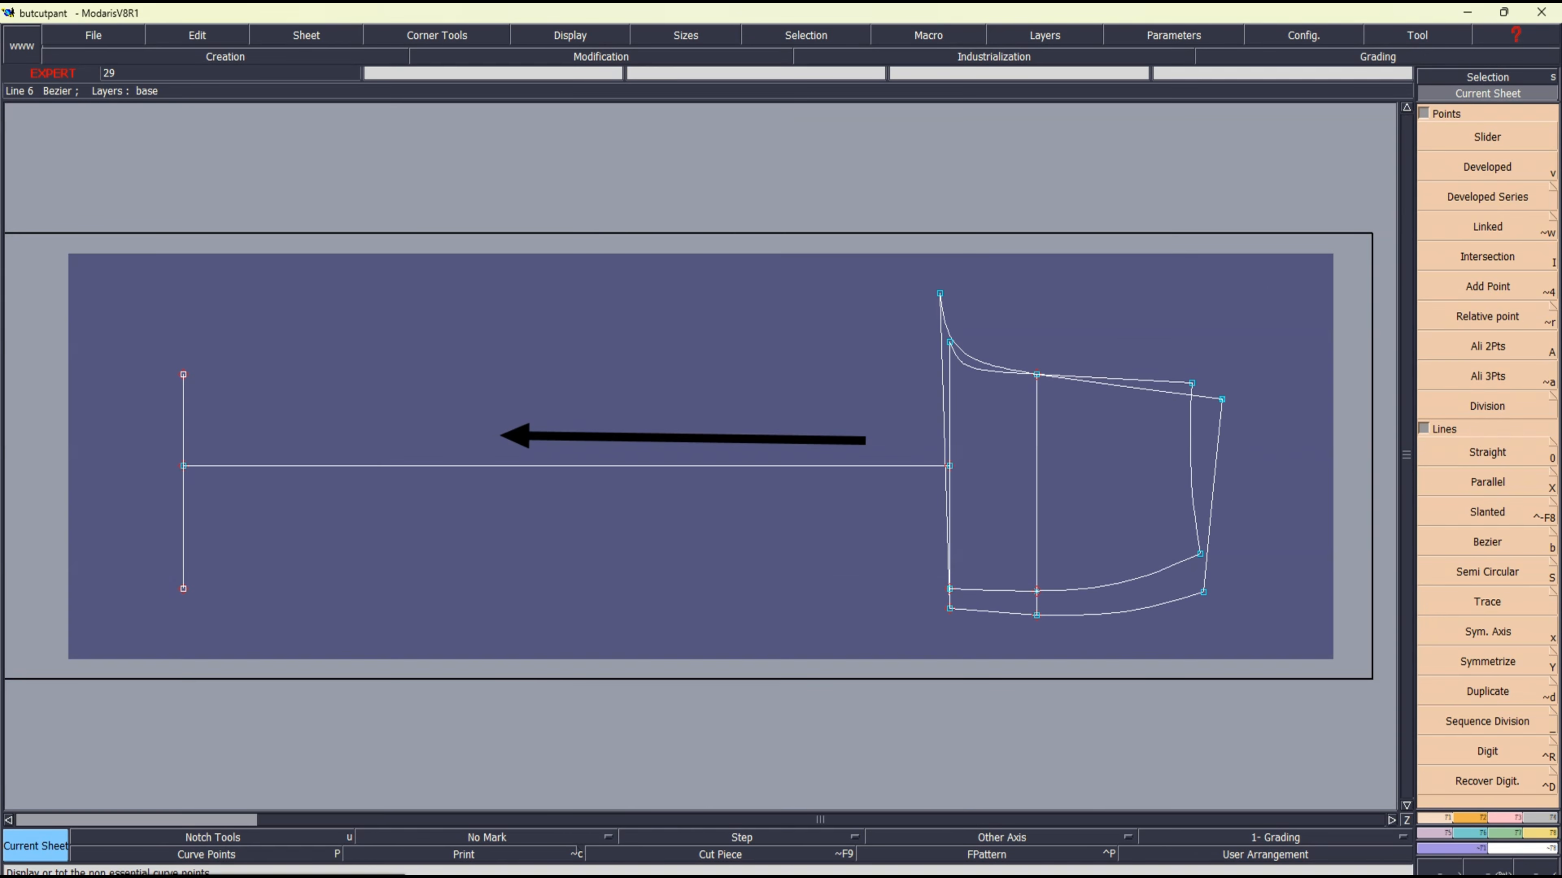
scroll(1099, 527, "up", 2)
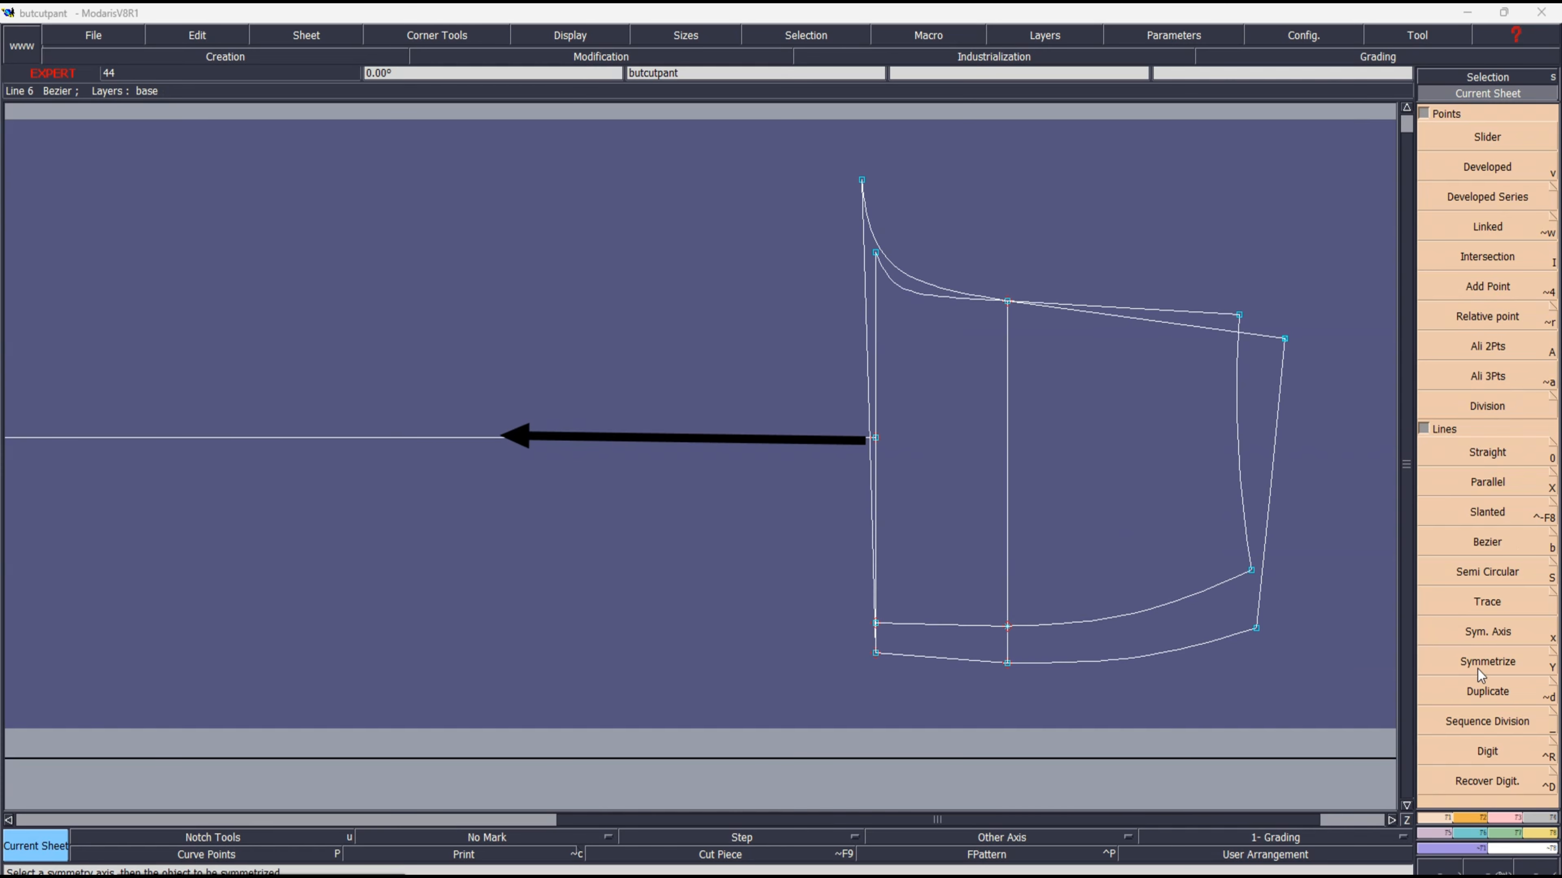
left_click(1501, 489)
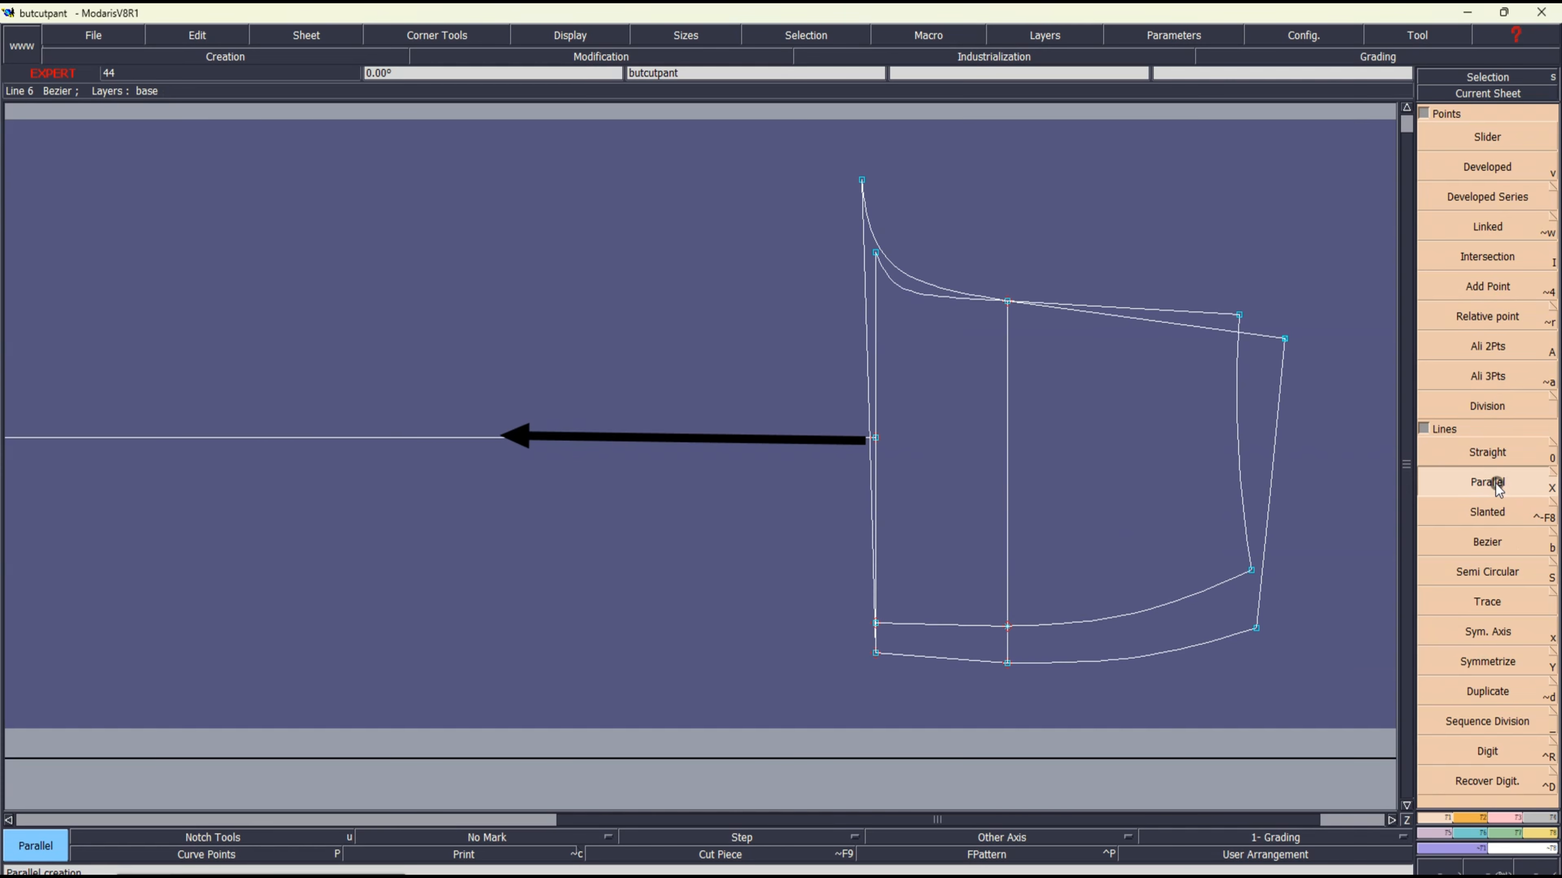
left_click(874, 336)
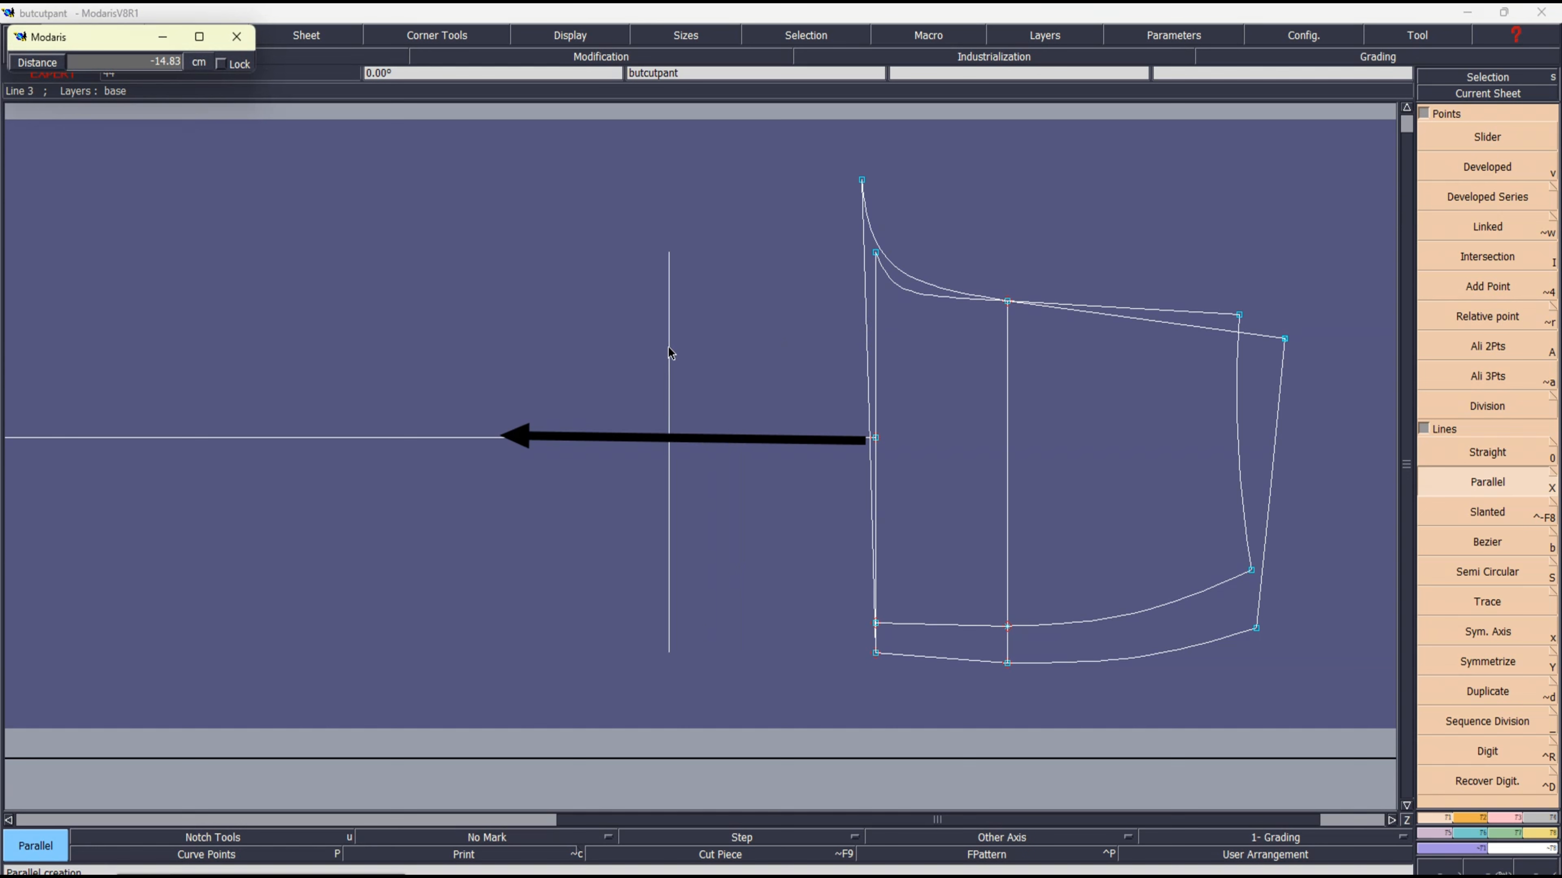
key("Down")
type("-12")
key("Return")
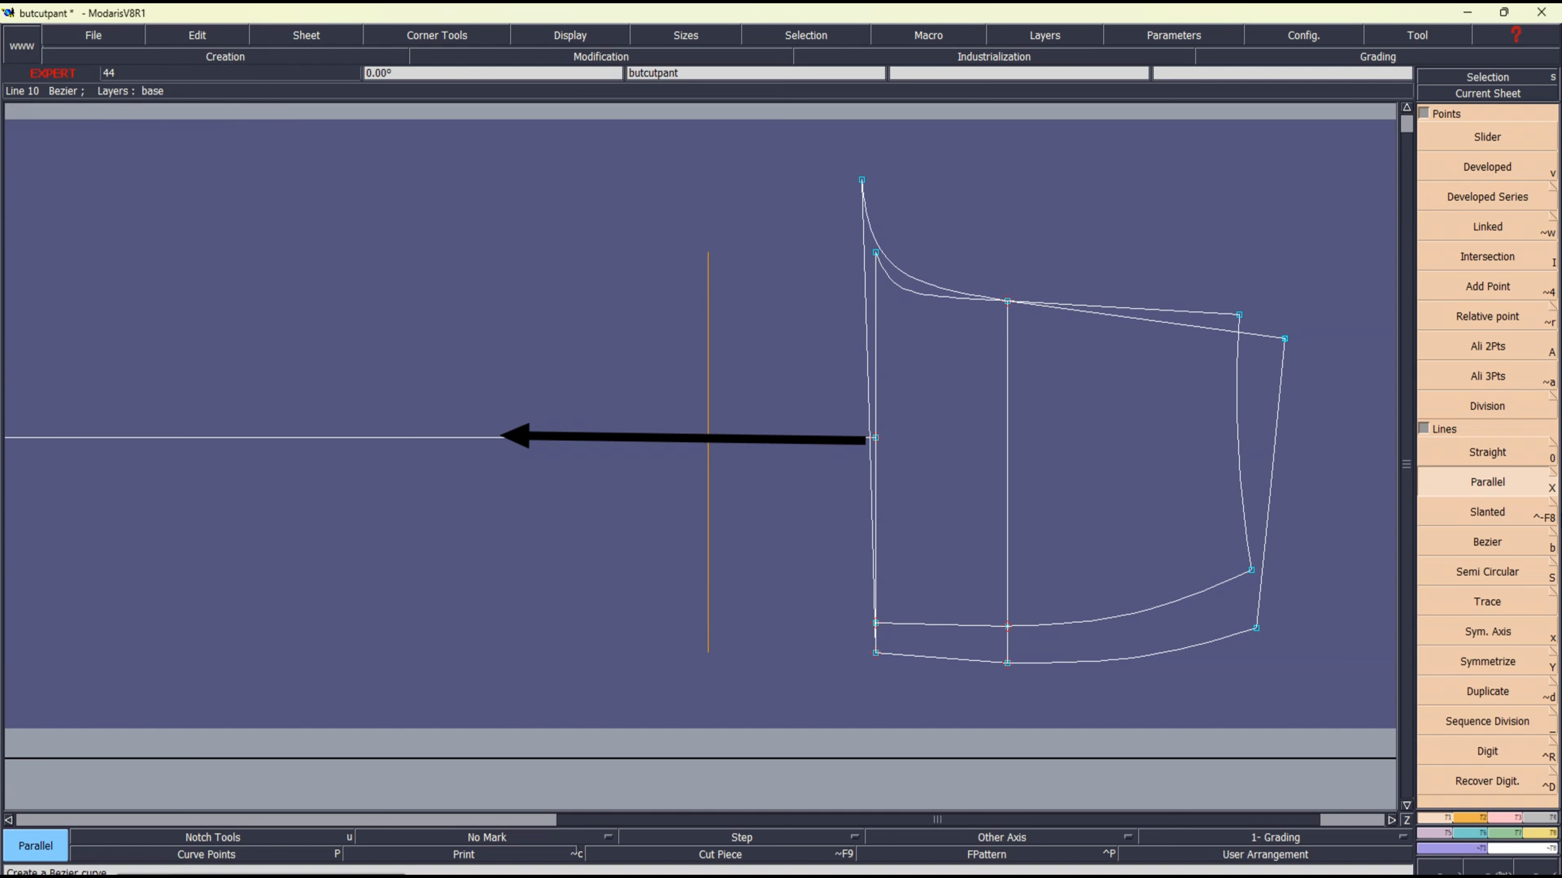
Step: Check the curve constraint and size precision options of the Parallel tool, and delete the -12 cm parallel line
left_click(1552, 477)
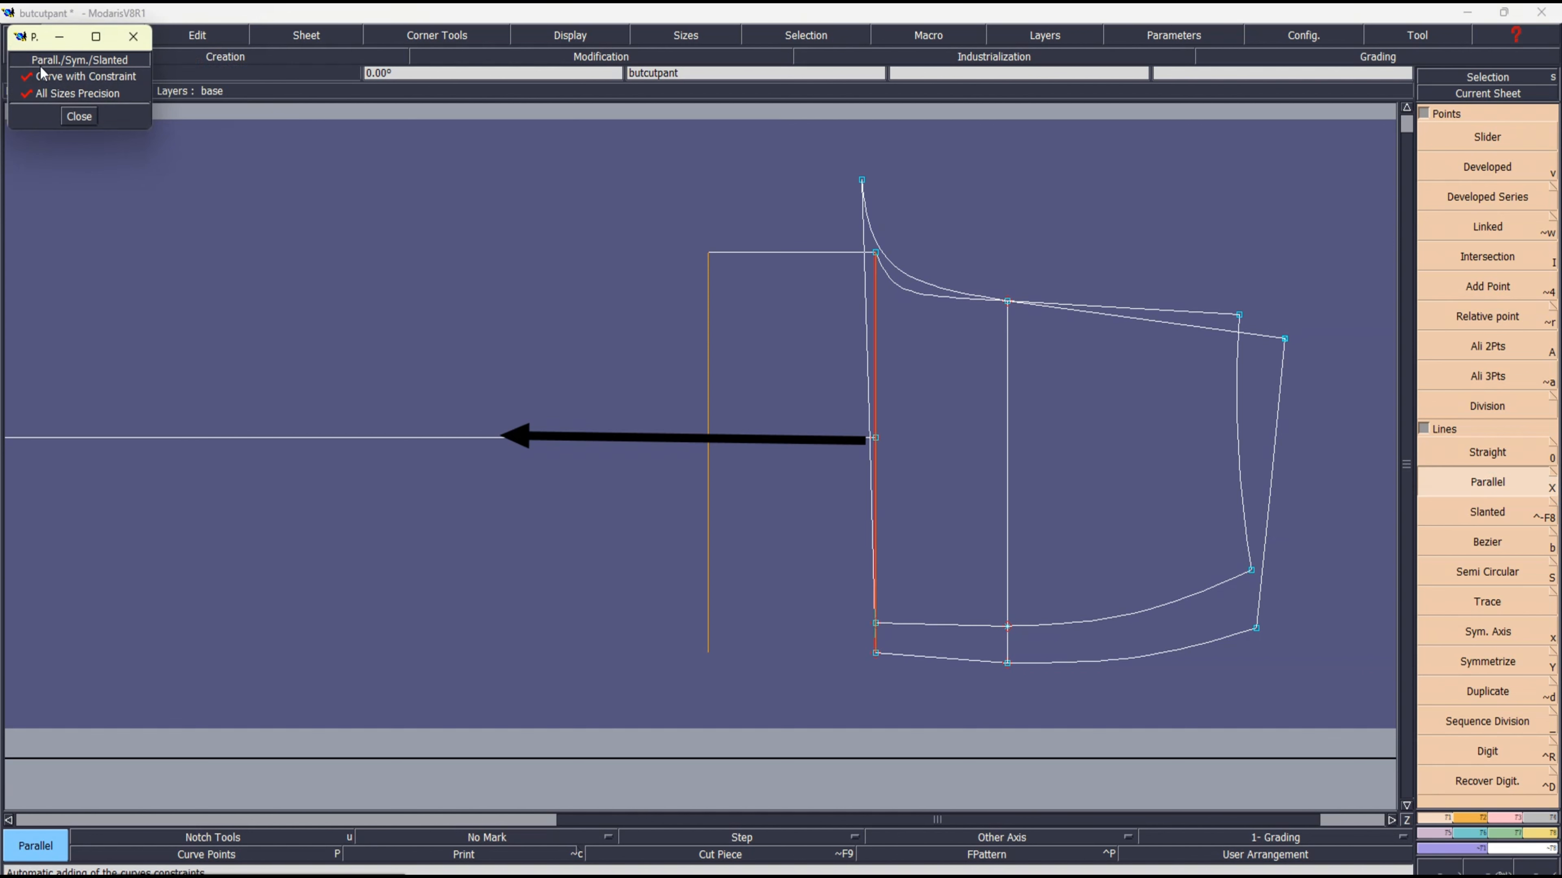
left_click(79, 117)
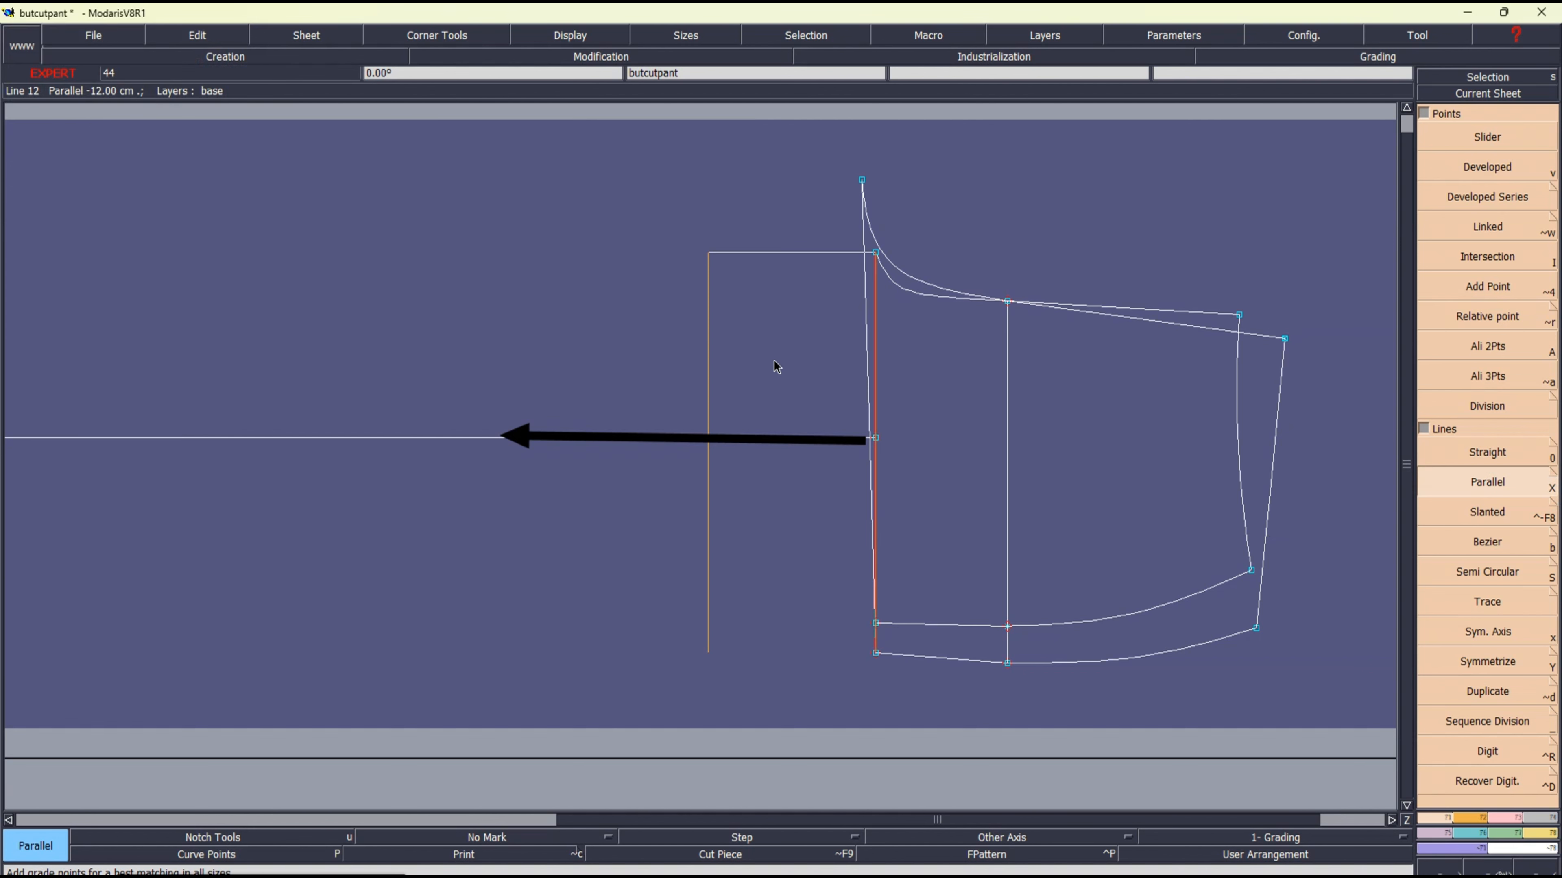
key("Delete")
left_click(707, 324)
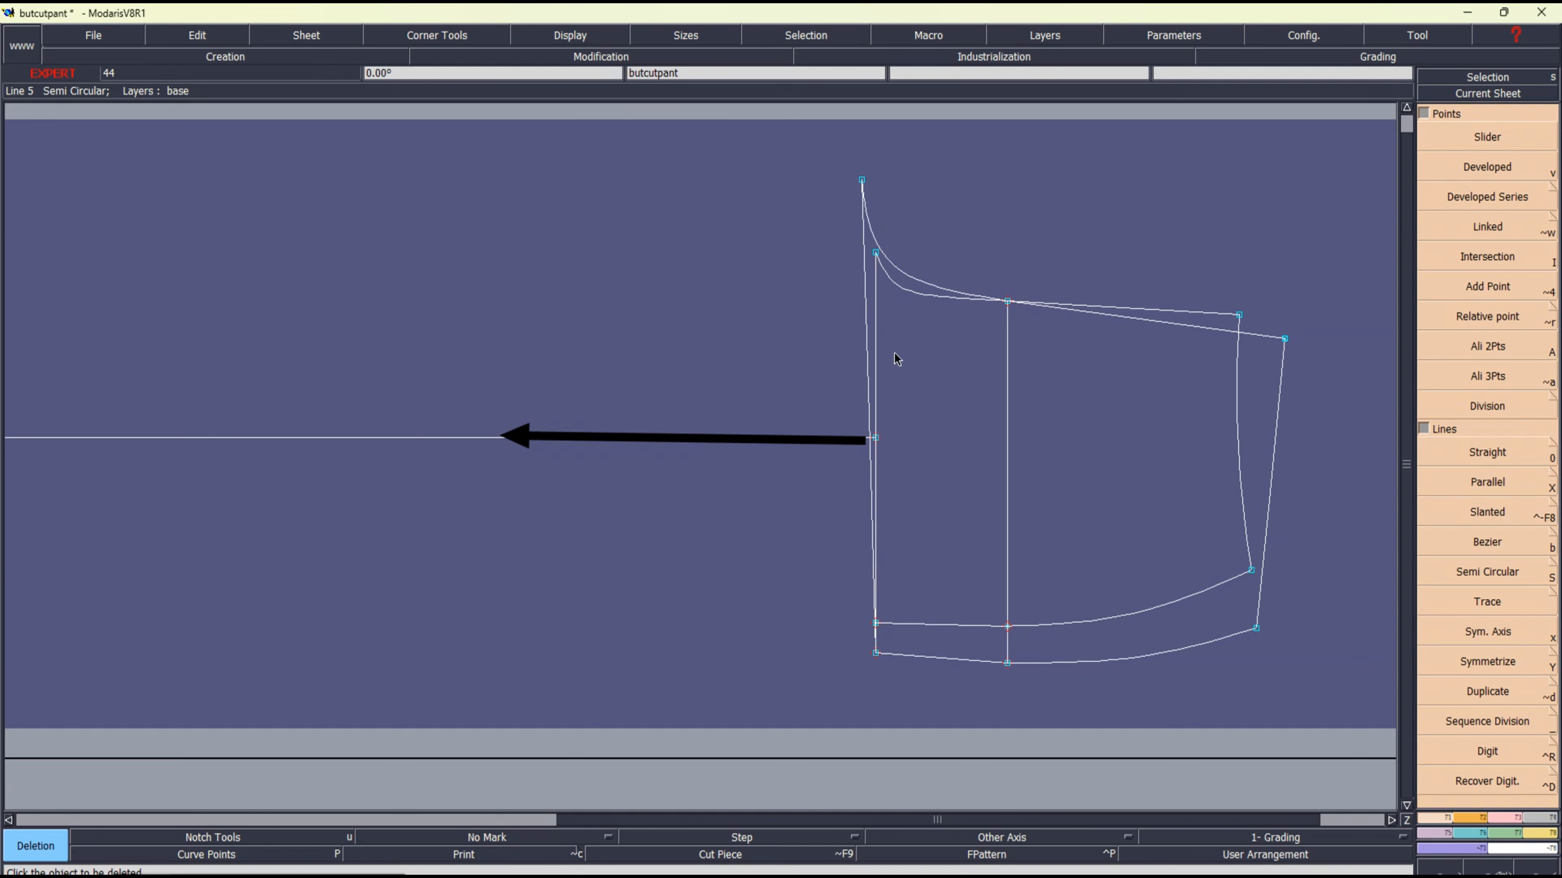
Step: Create the thigh line again as a parallel to the crotch line at a distance of -12 cm
key("x")
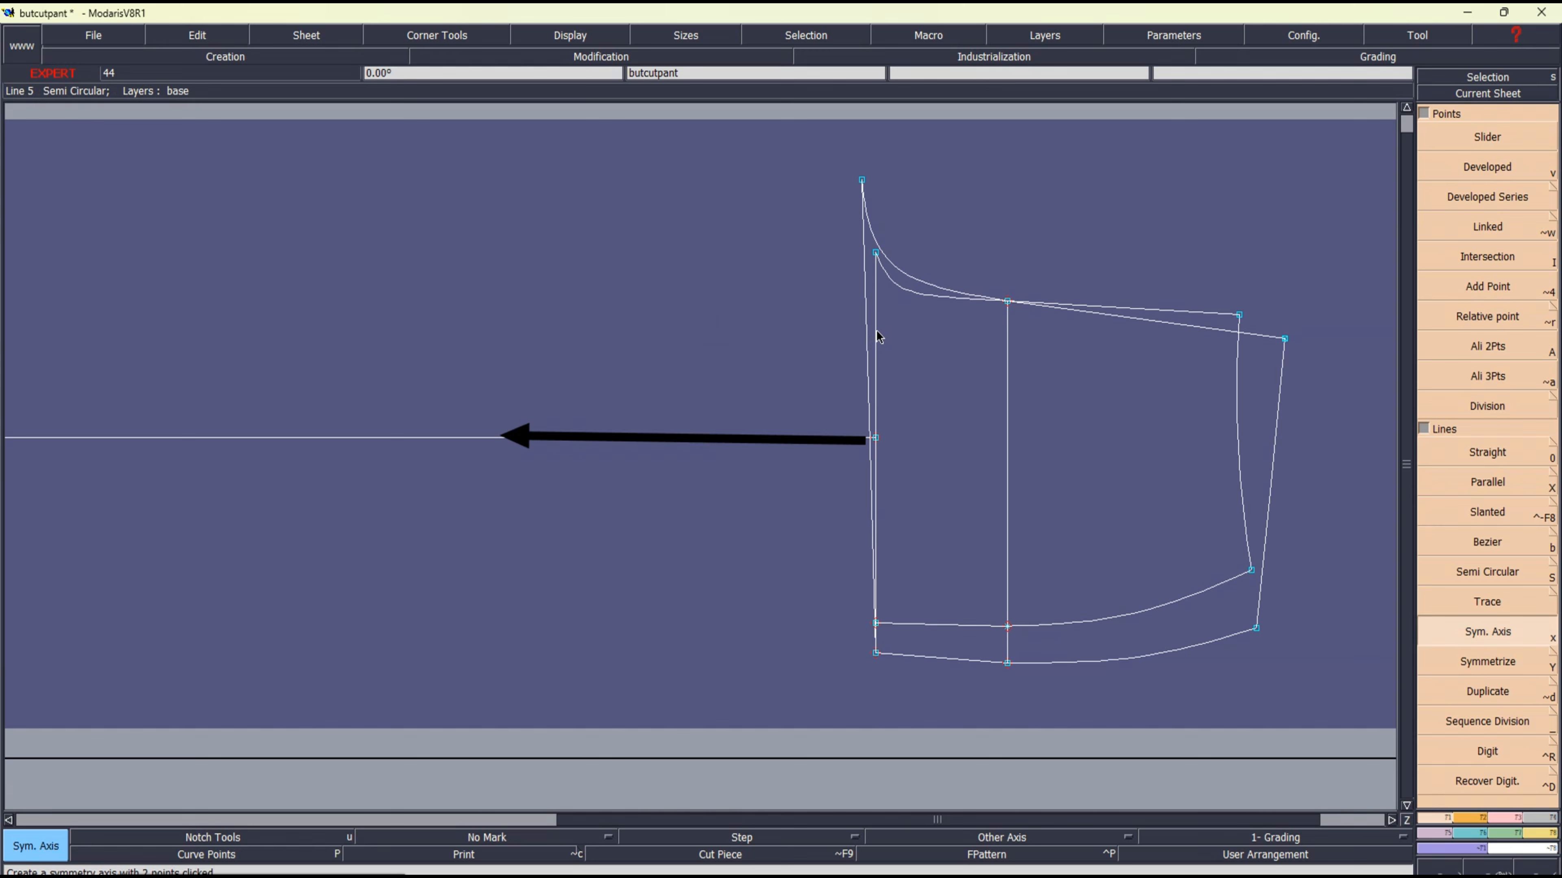
key("shift+x")
left_click(874, 337)
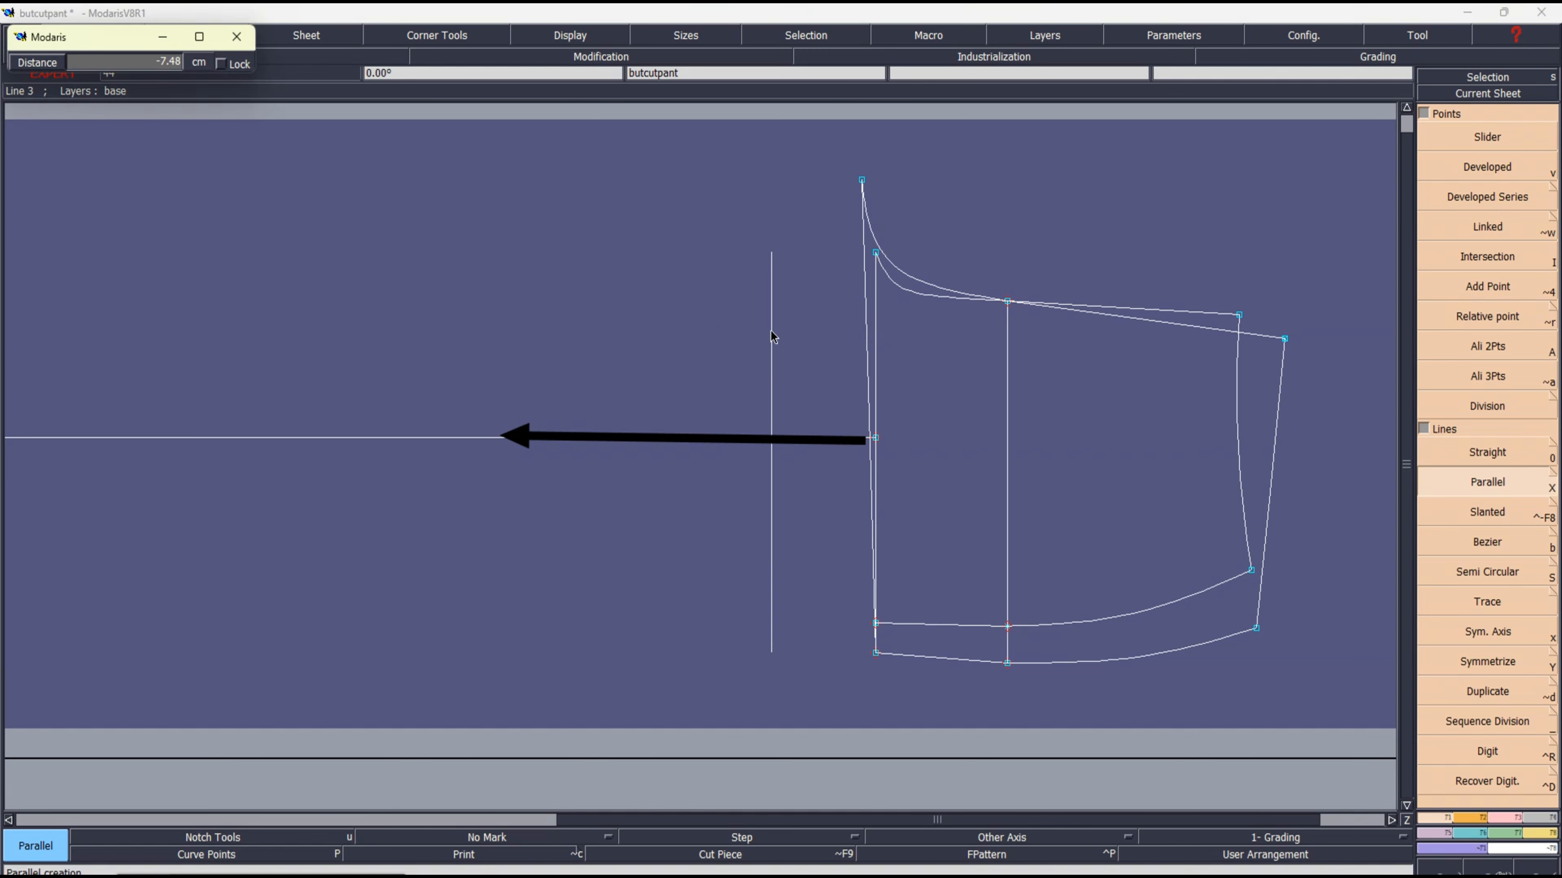
type("-12")
key("Return")
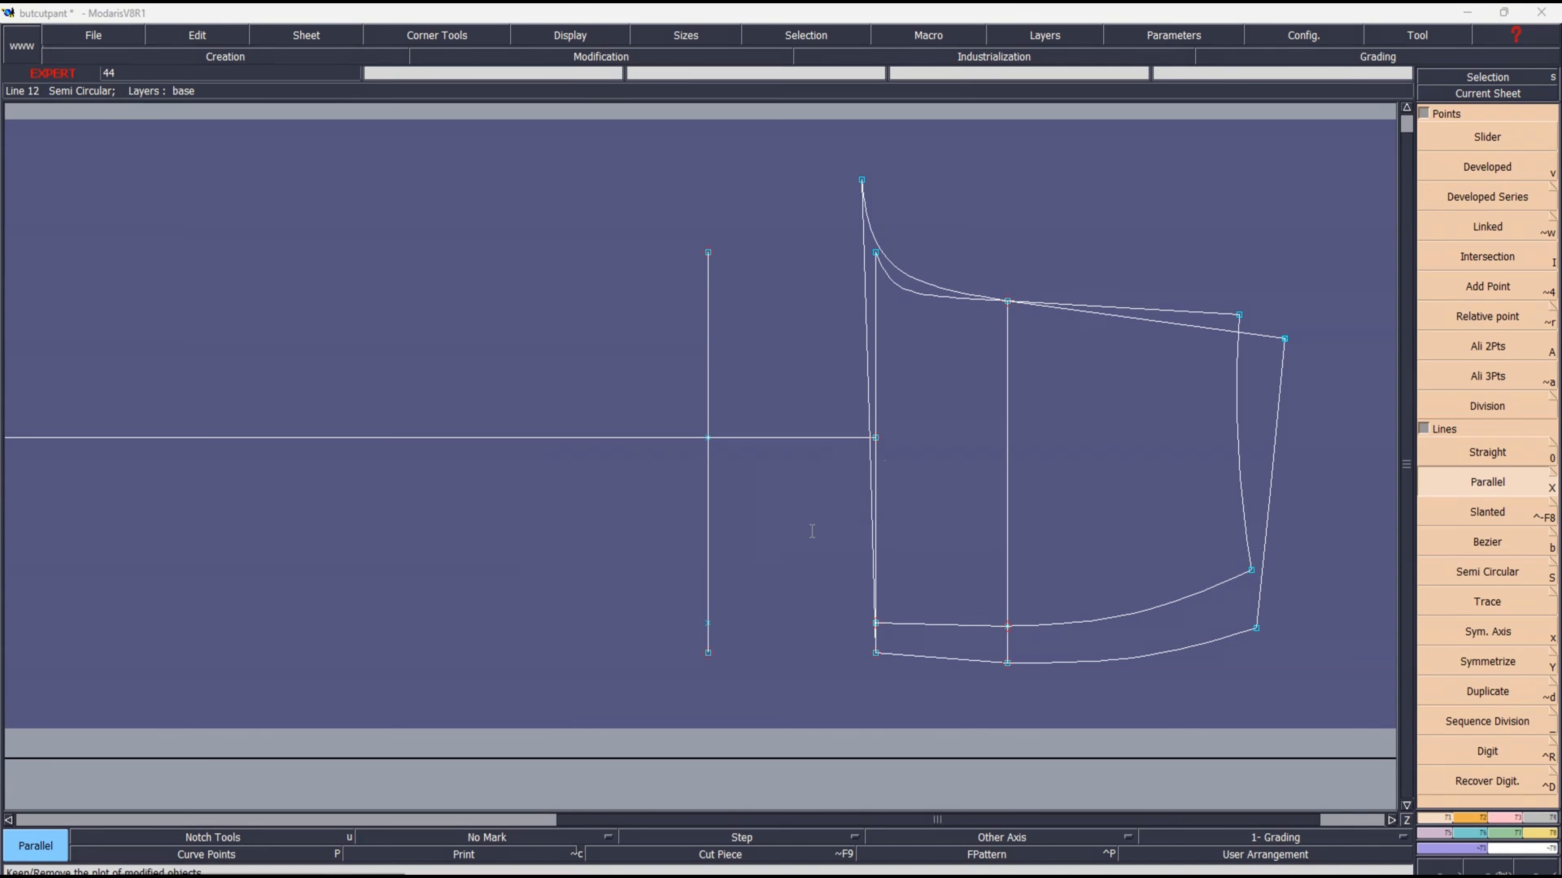
Step: Annotate the gap between the crotch line and the thigh line with the text "12 CM BELOW CROTCH" and an arrow
left_click(761, 501)
type("12 CM BELOW CROT")
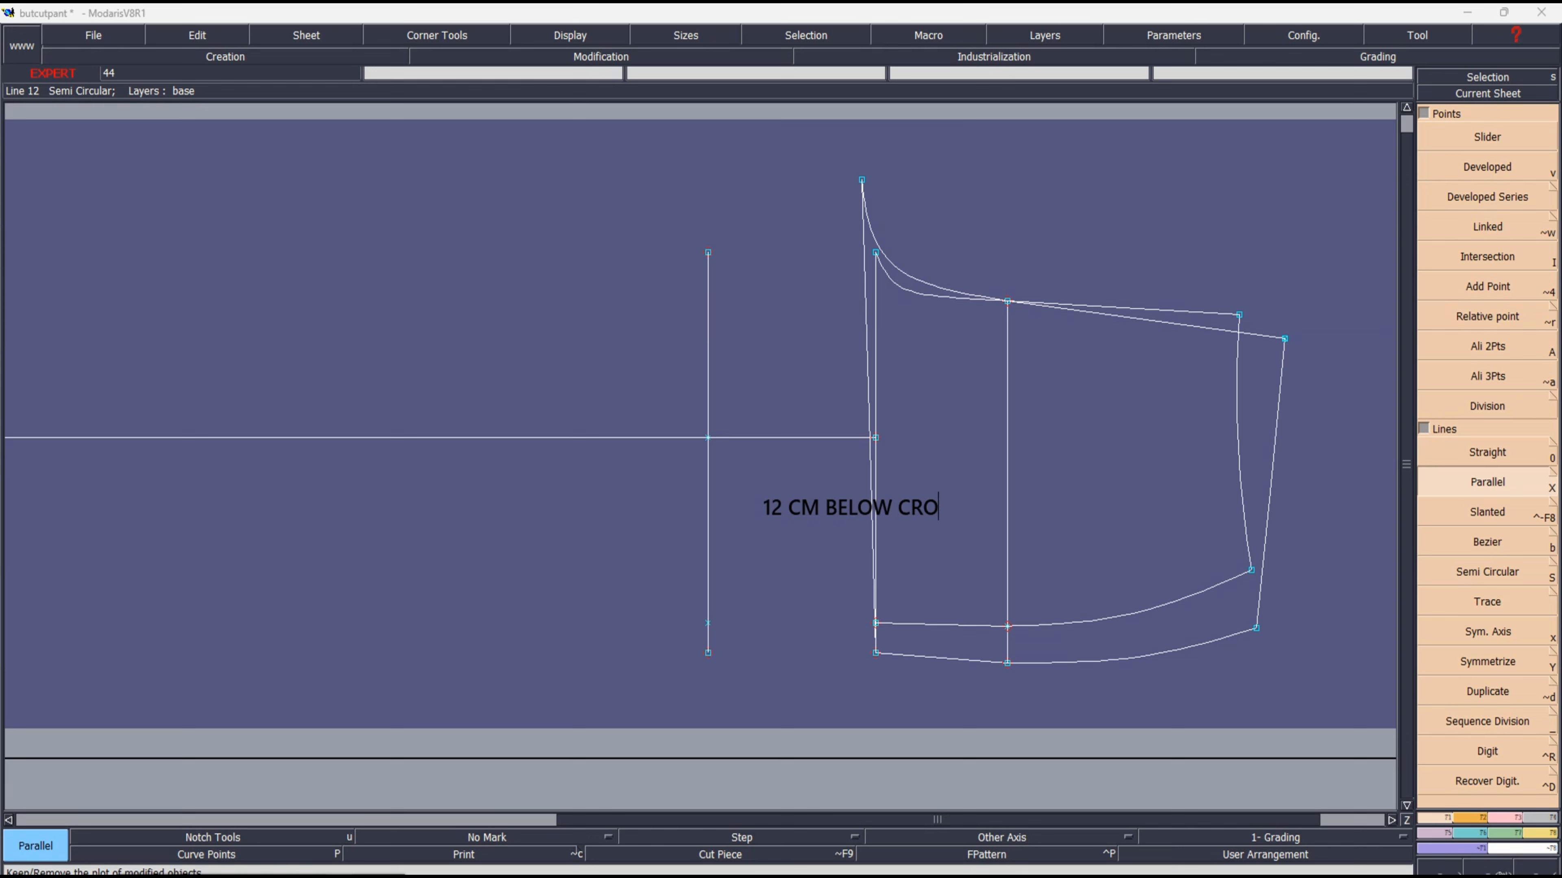
type("CH")
left_click_drag(847, 421, 704, 408)
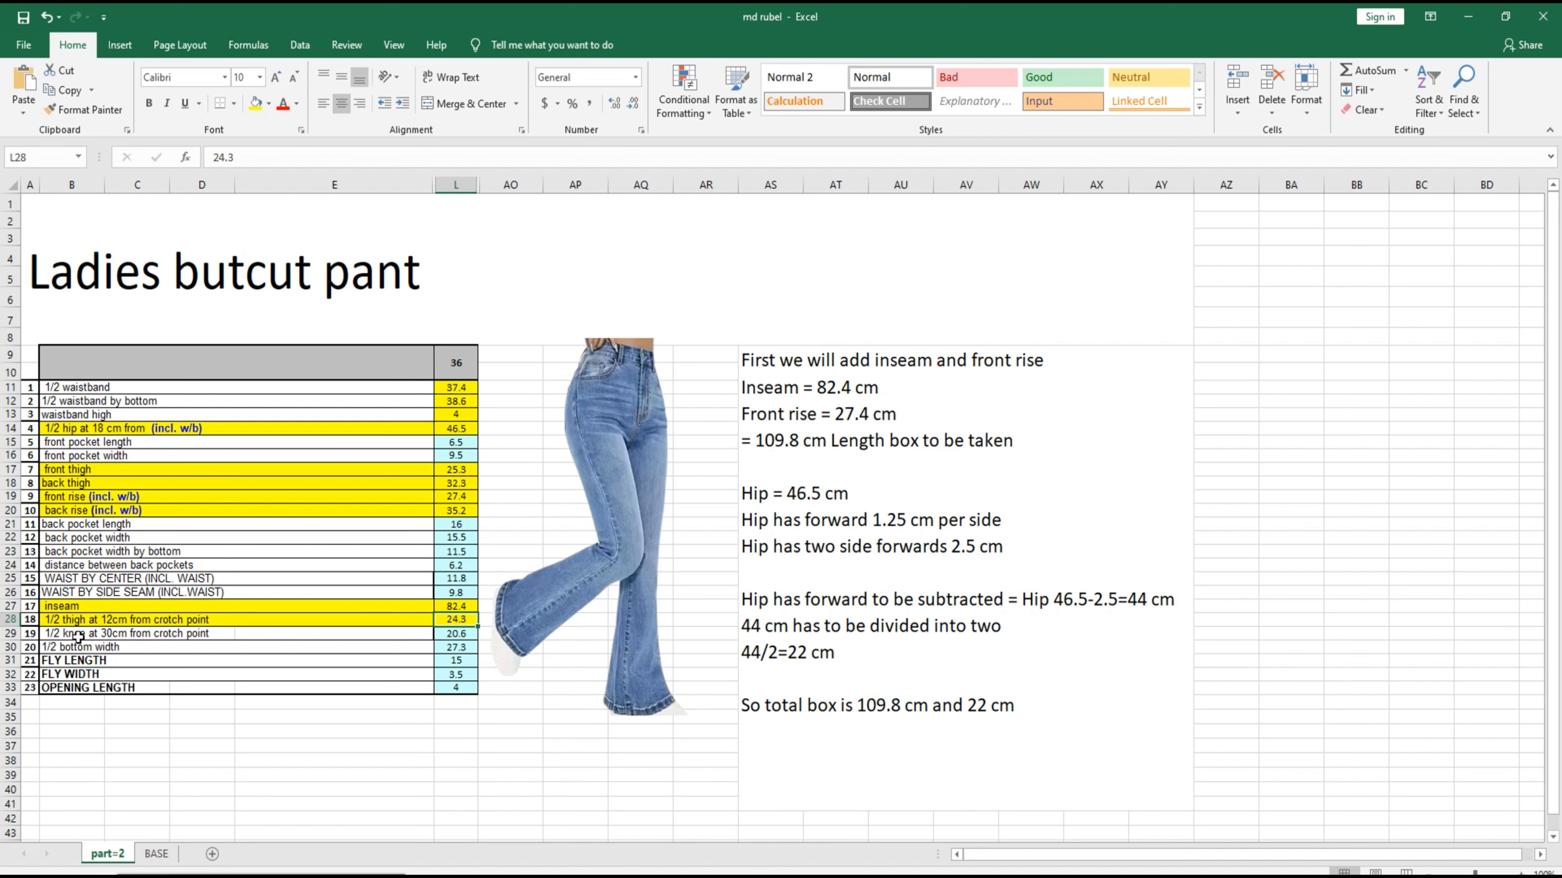
Step: In the Excel size chart, highlight the "1/2 knee at 30cm from crotch point" label and value in yellow, and return to Modaris
left_click(46, 634)
left_click_drag(46, 634, 455, 635)
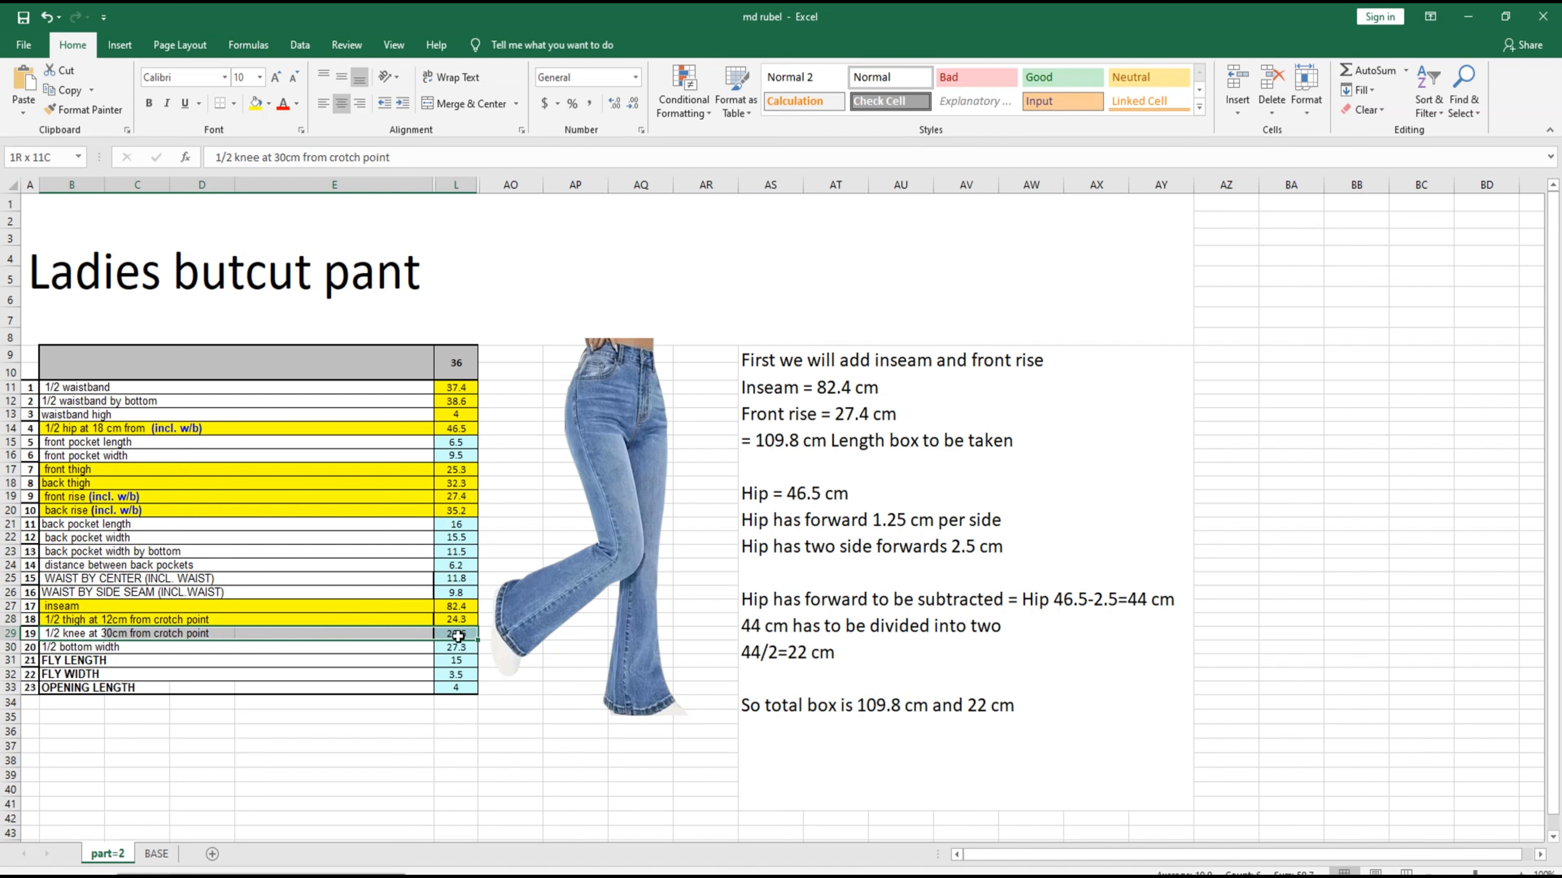
left_click(255, 106)
left_click(281, 703)
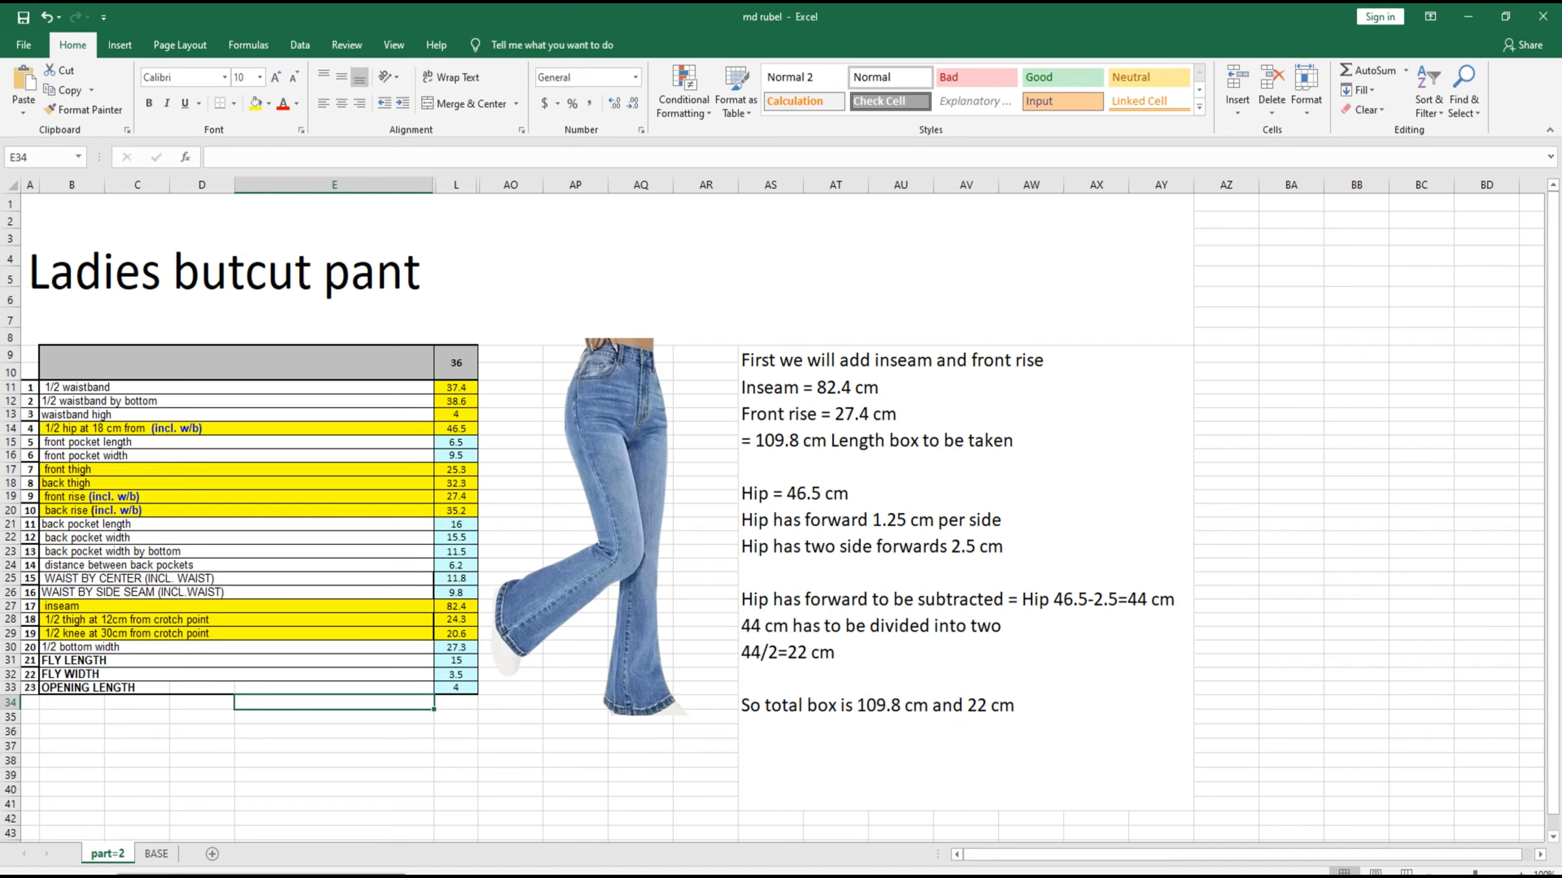
left_click(689, 876)
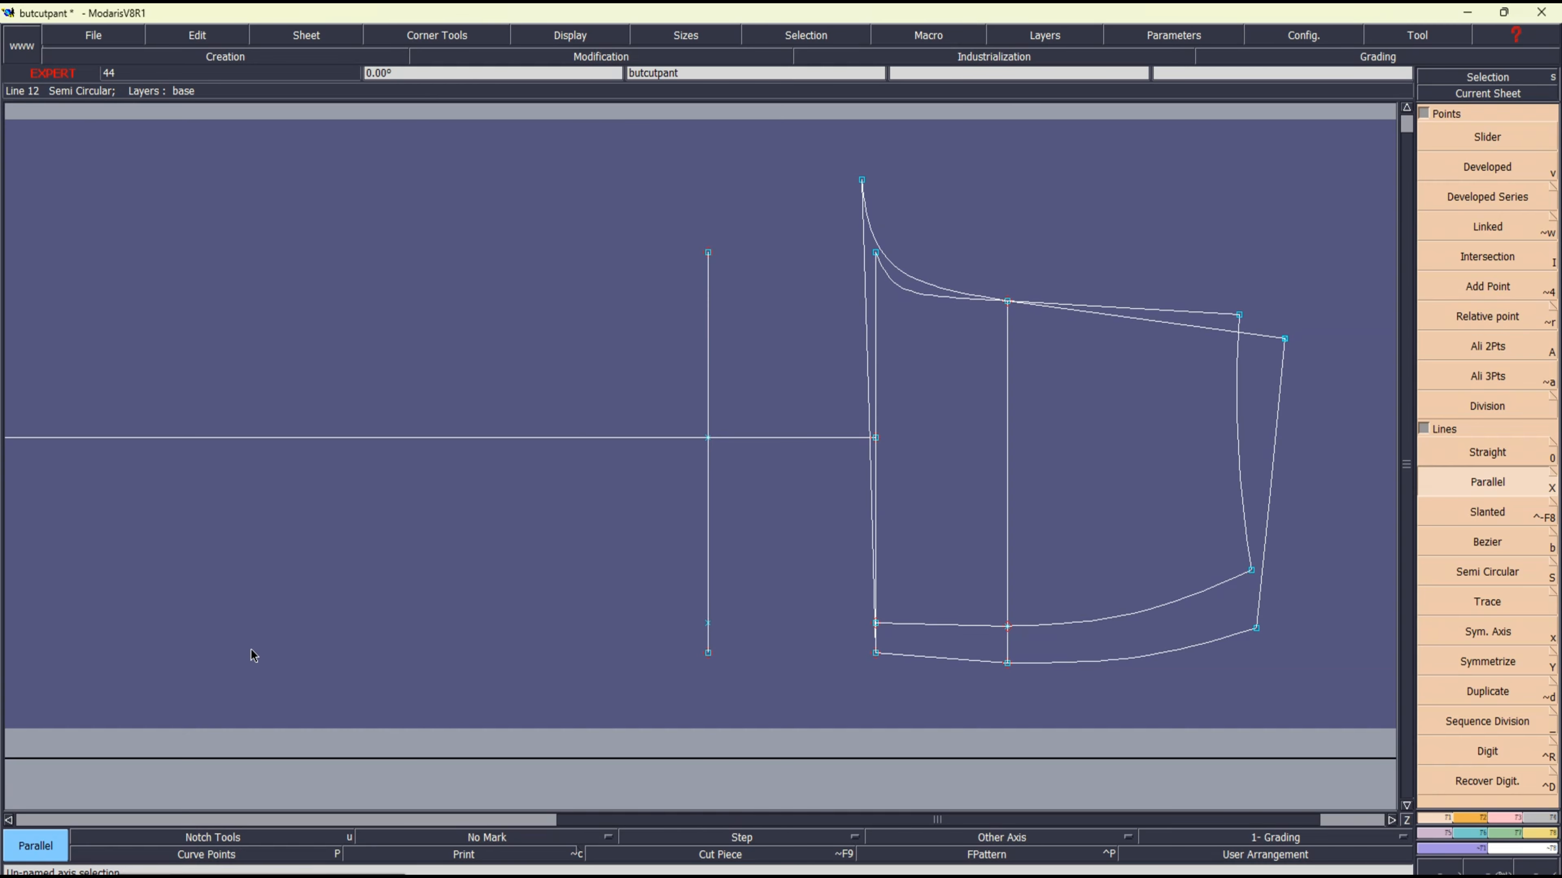
Step: Create the knee line as a parallel to the crotch line at a distance of -30 cm
left_click_drag(874, 384, 192, 384)
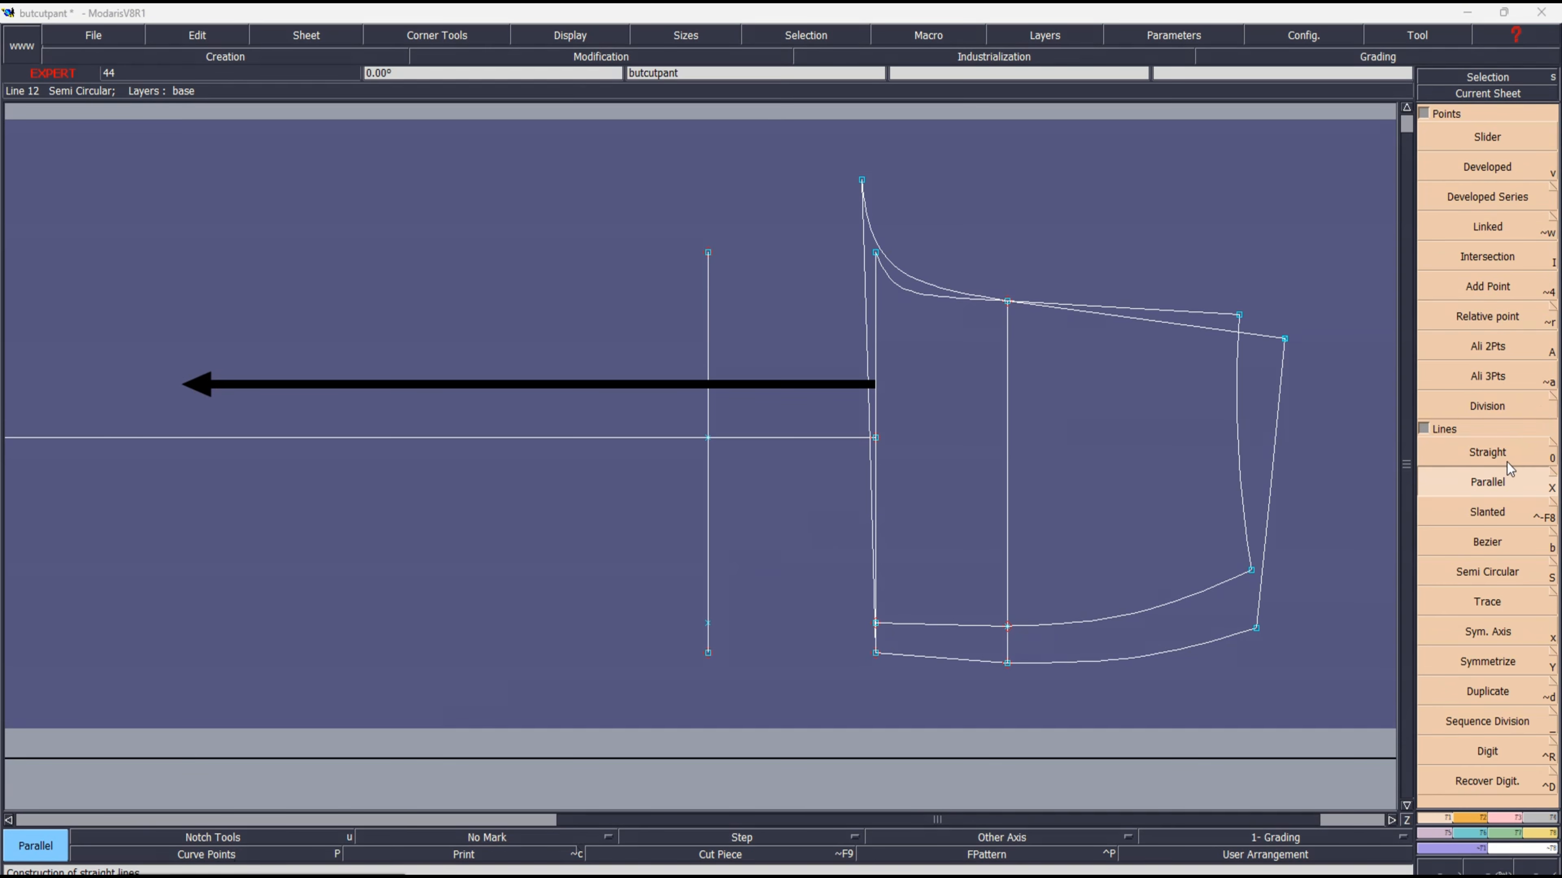
left_click(1500, 479)
left_click(871, 362)
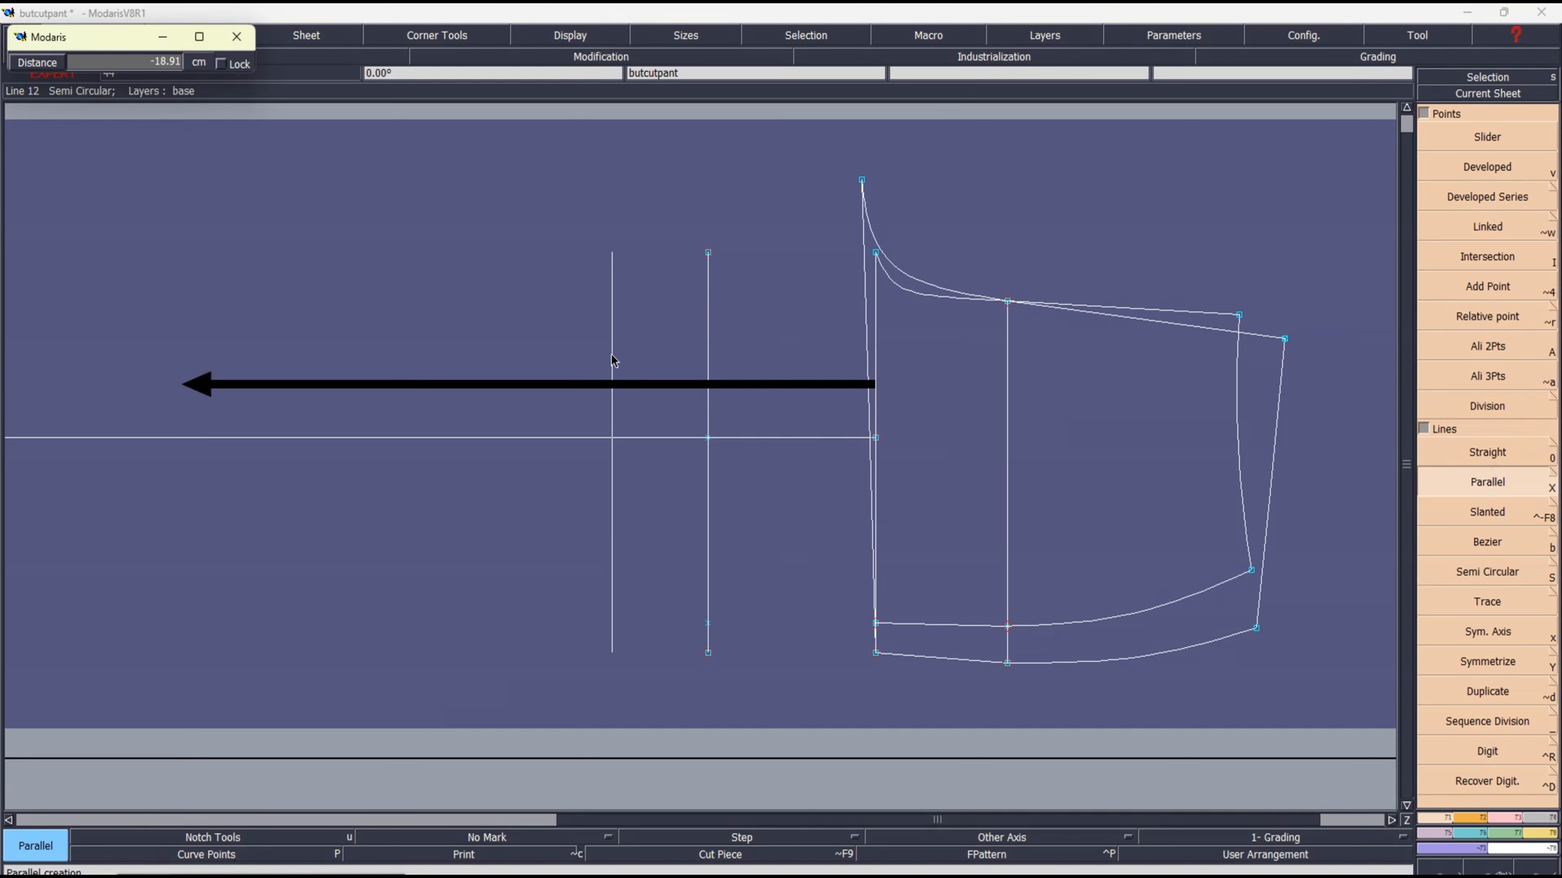
key("Down")
type("-")
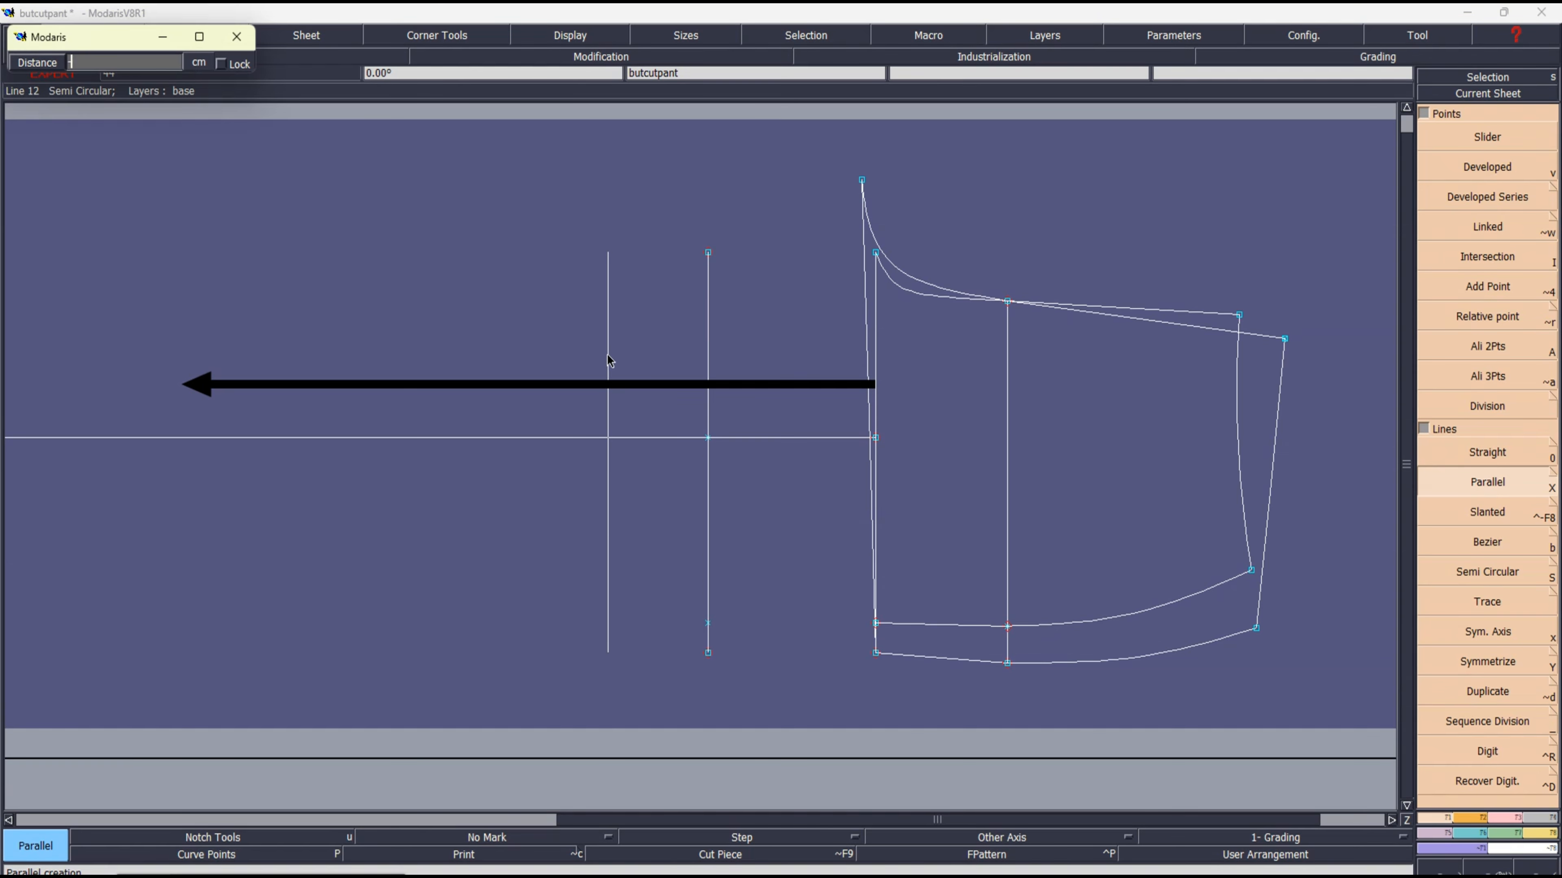
type("30")
key("Return")
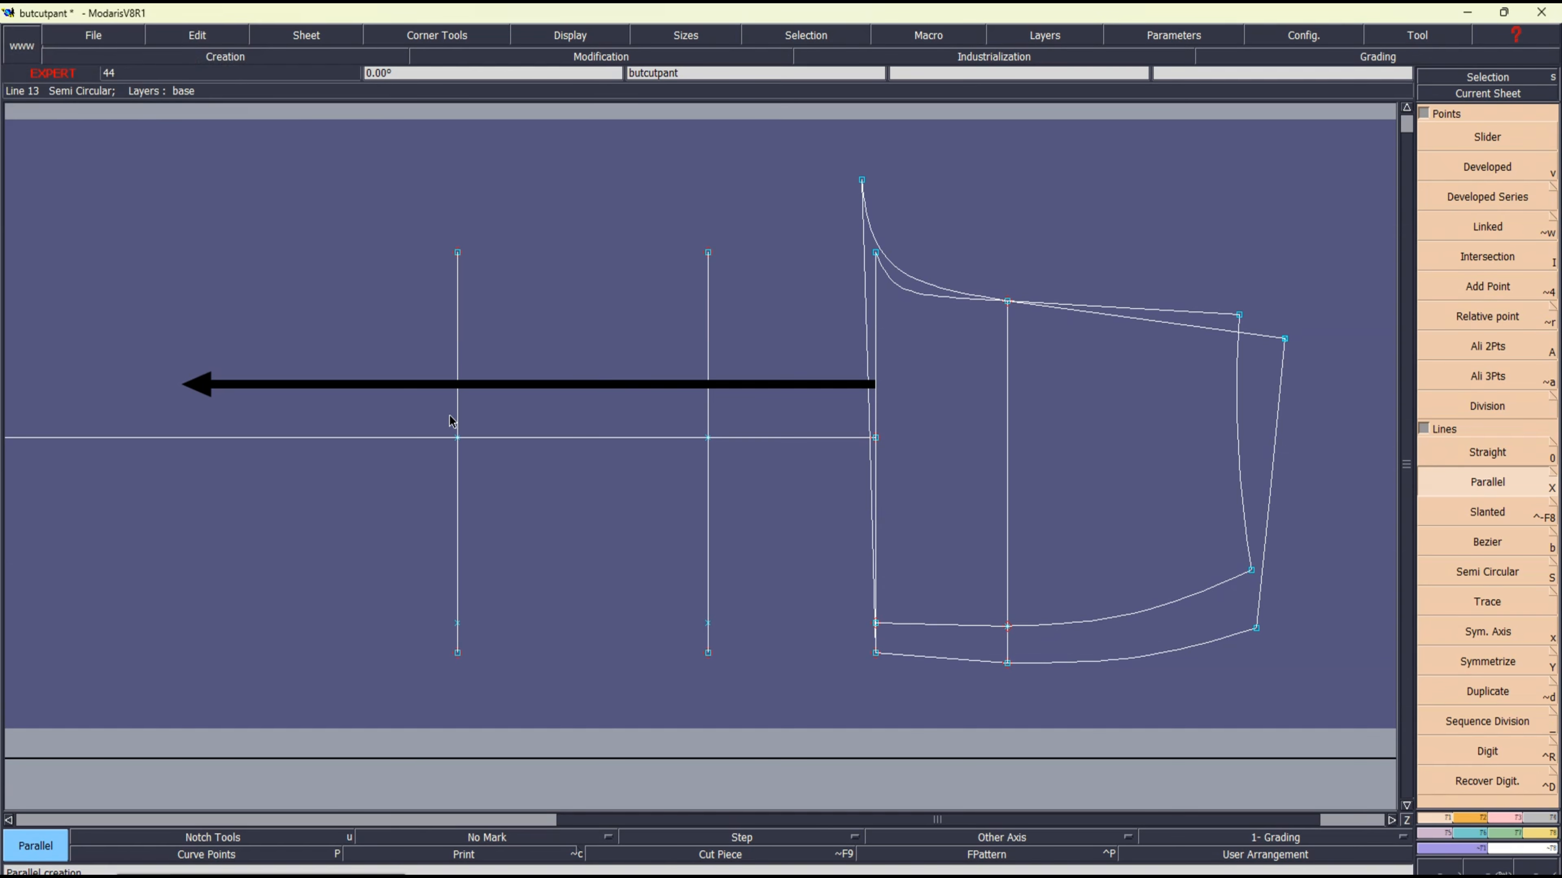
Step: Annotate the gap between the crotch line and the knee line with an arrow and the text "30 CM BELOW CROTCH"
key("Delete")
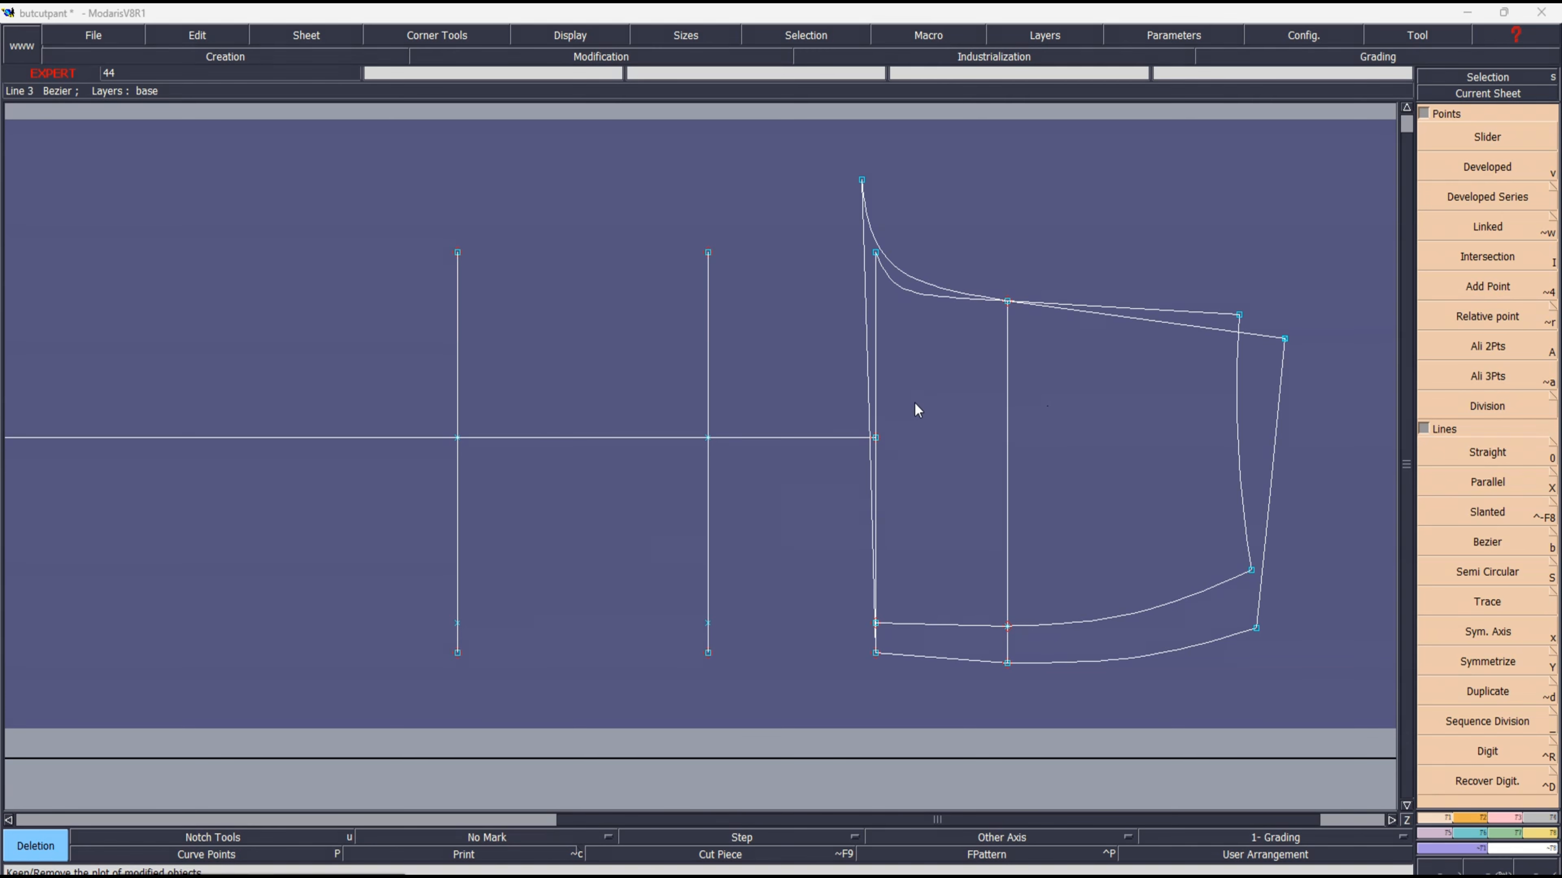
left_click_drag(875, 387, 482, 386)
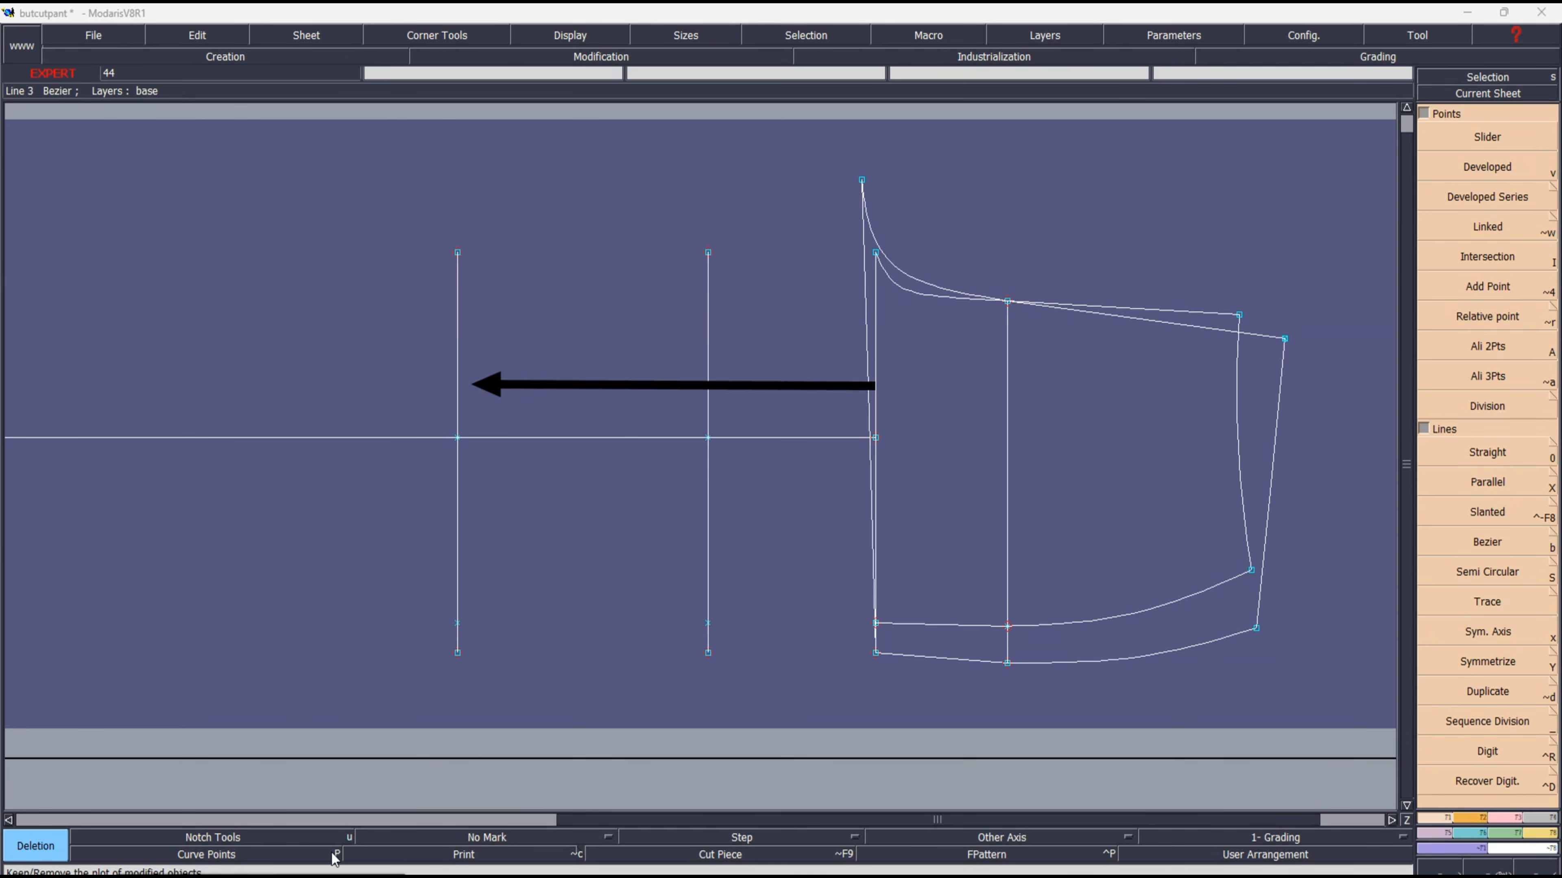
left_click(541, 596)
type("30 CM BELOW ")
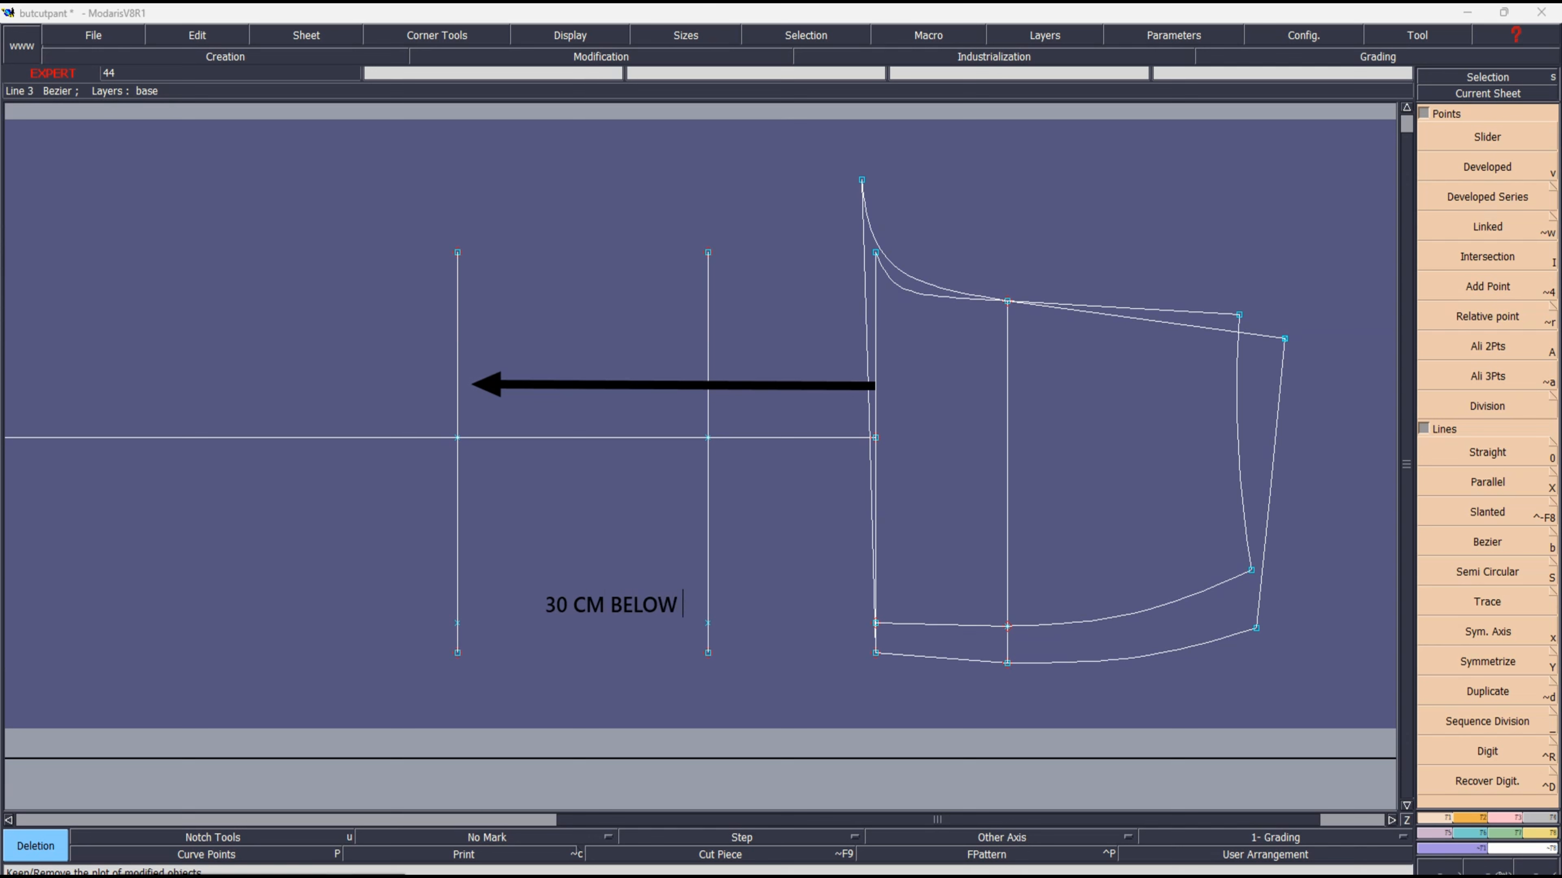
type("CROTCH")
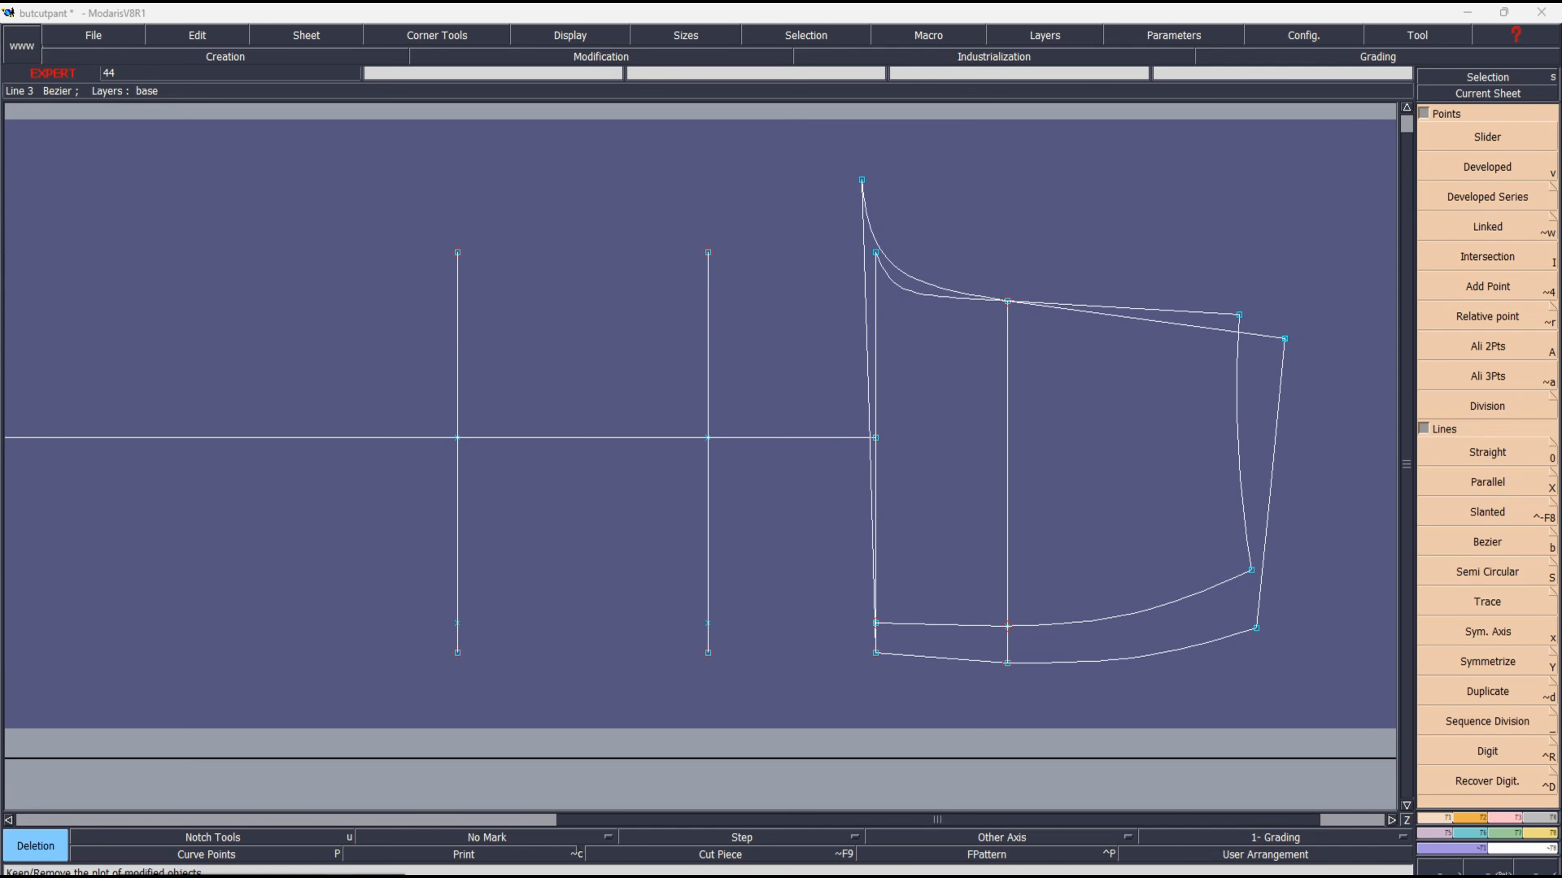
Step: Switch to the Excel size chart and multiply the 1/2 knee value in L29 by 2 in cell AO39
scroll(555, 600, "down", 1)
scroll(555, 601, "up", 1)
scroll(474, 603, "down", 2)
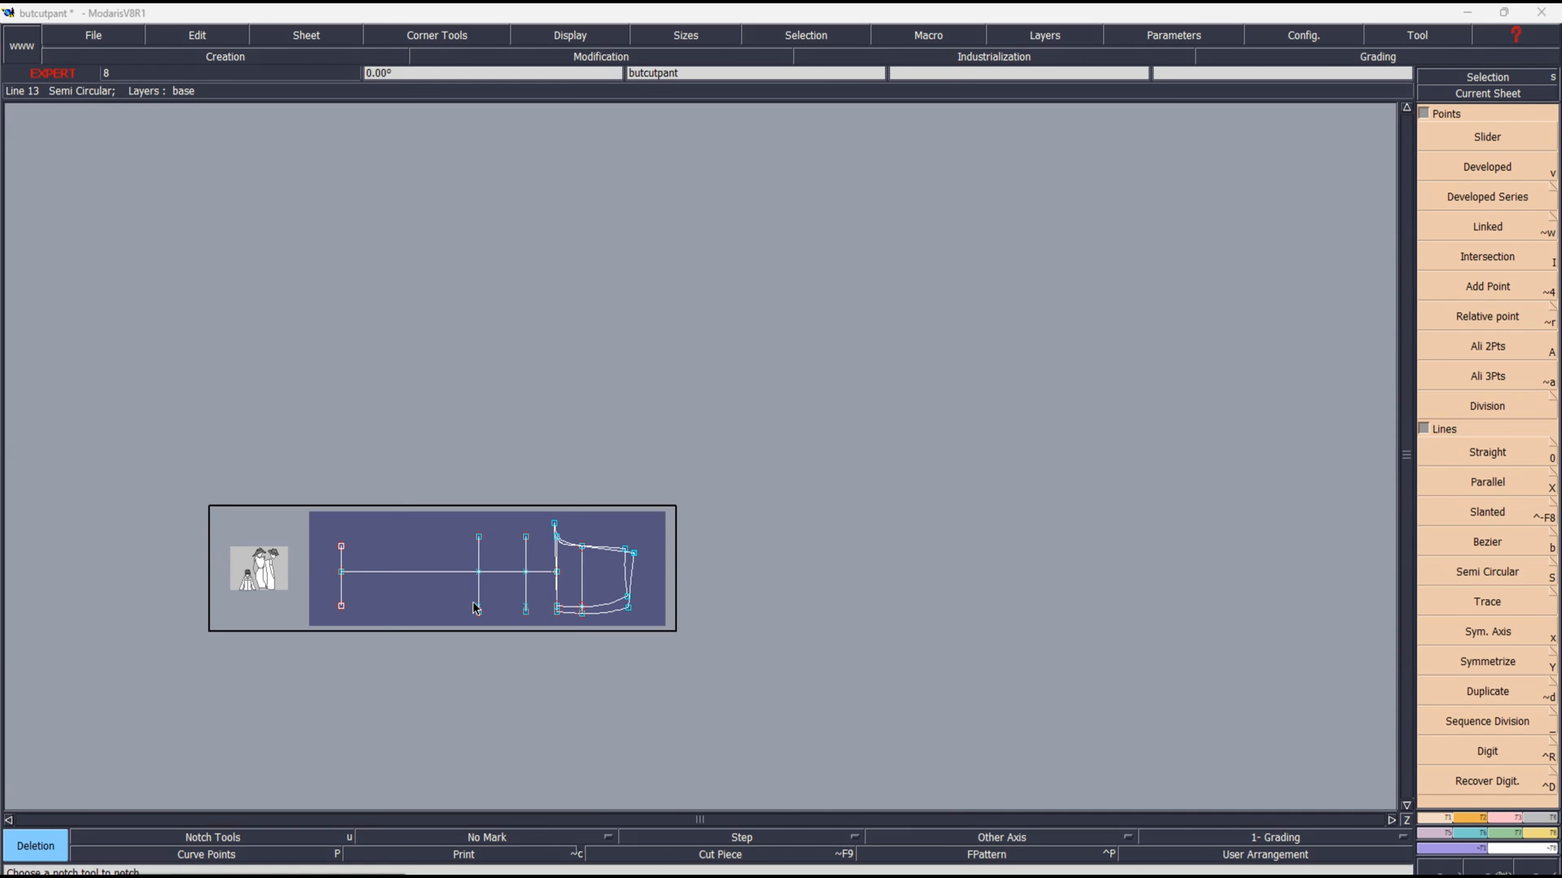
scroll(475, 608, "up", 3)
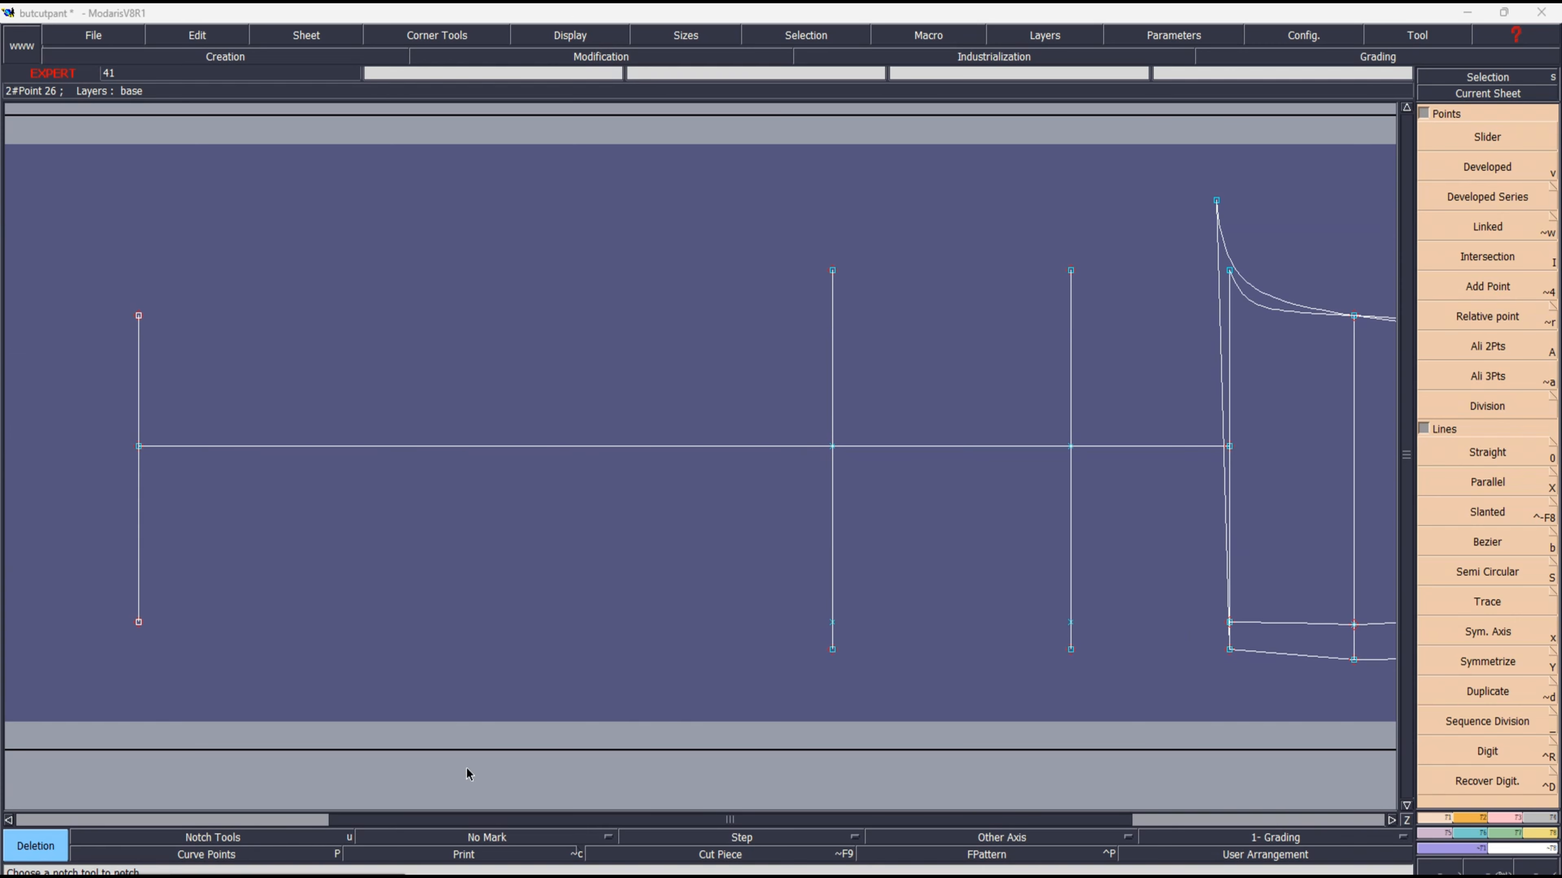
left_click(664, 876)
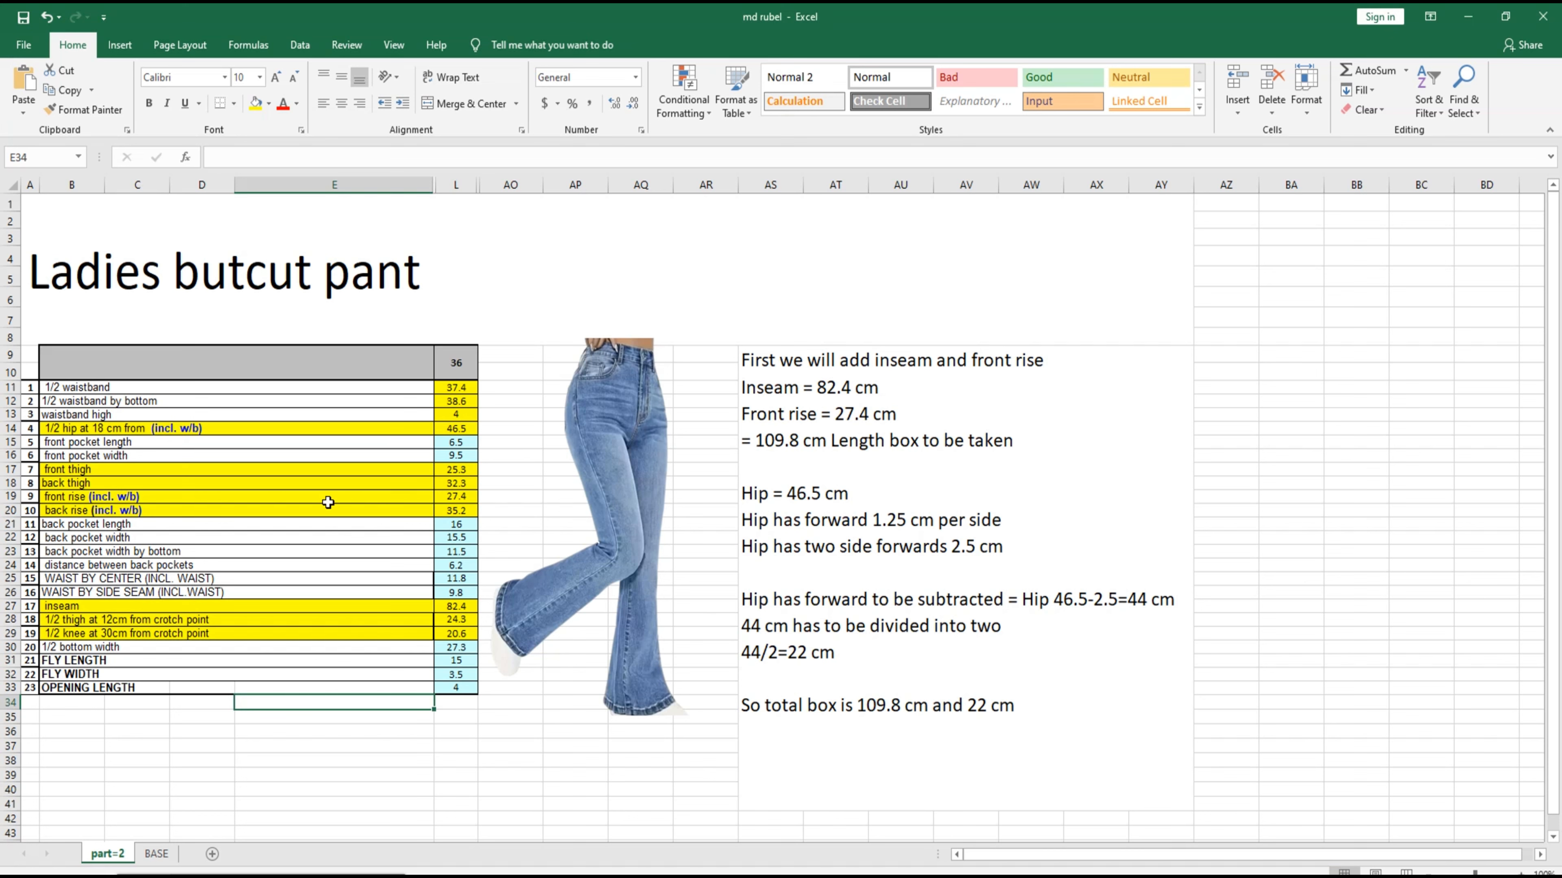
left_click(456, 636)
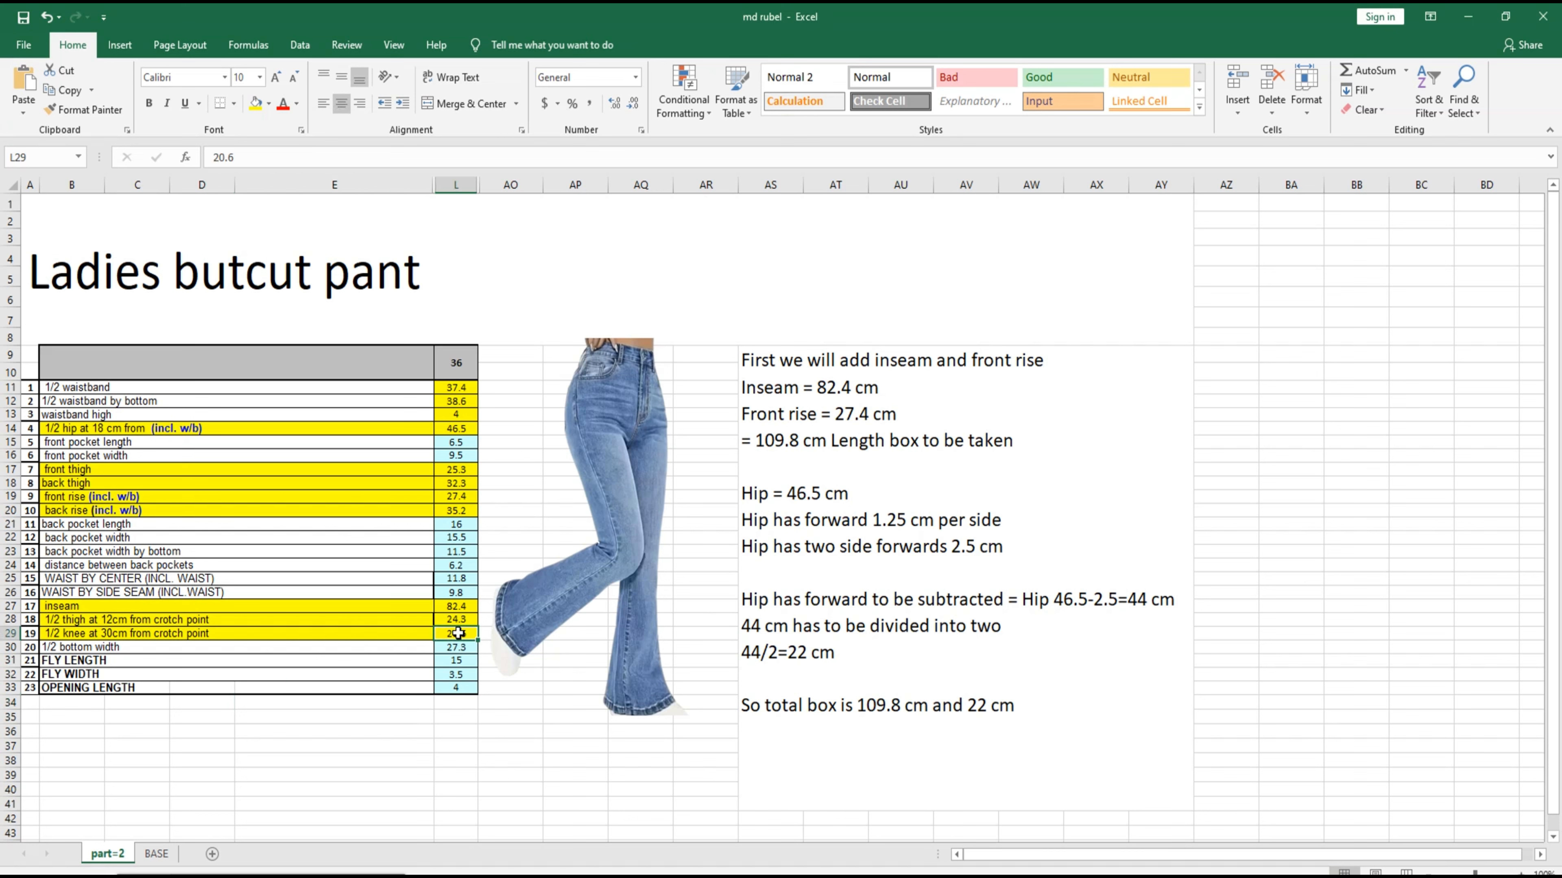
left_click(508, 779)
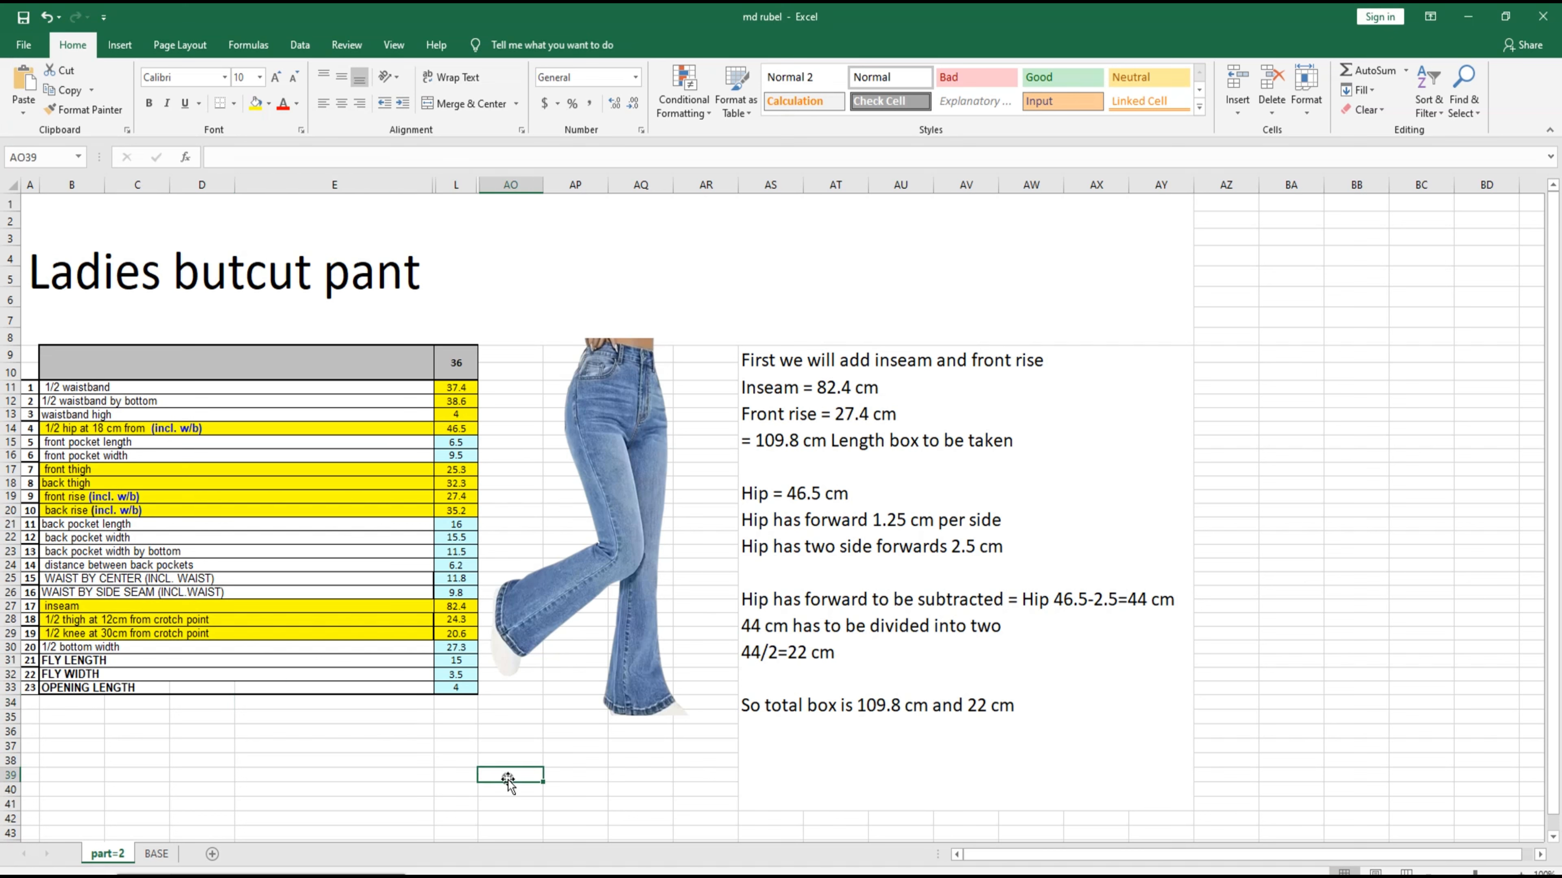
left_click(465, 634)
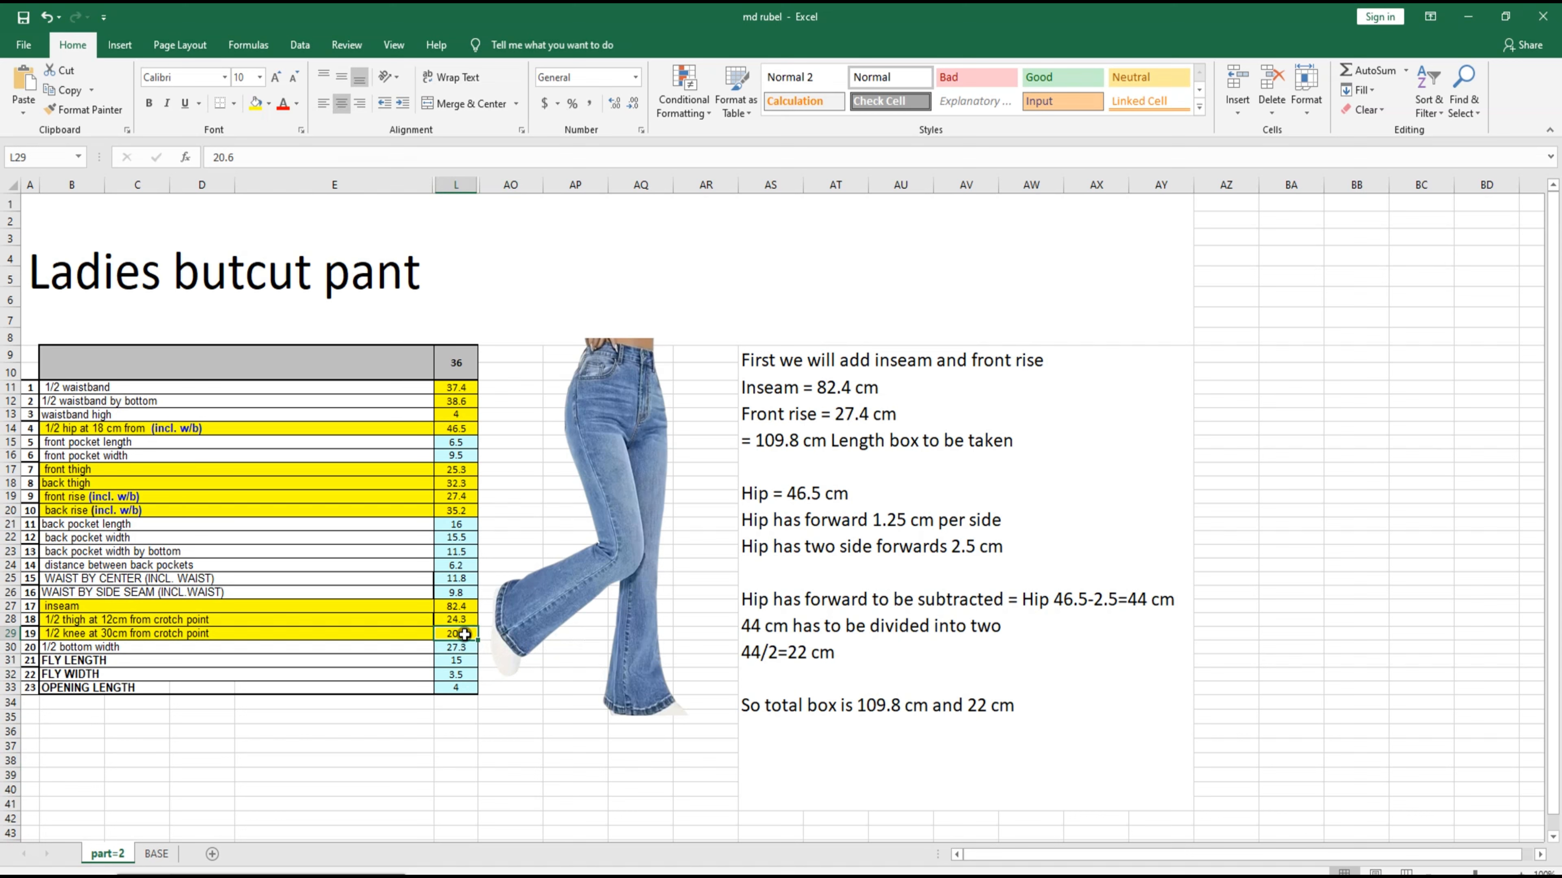
left_click(517, 776)
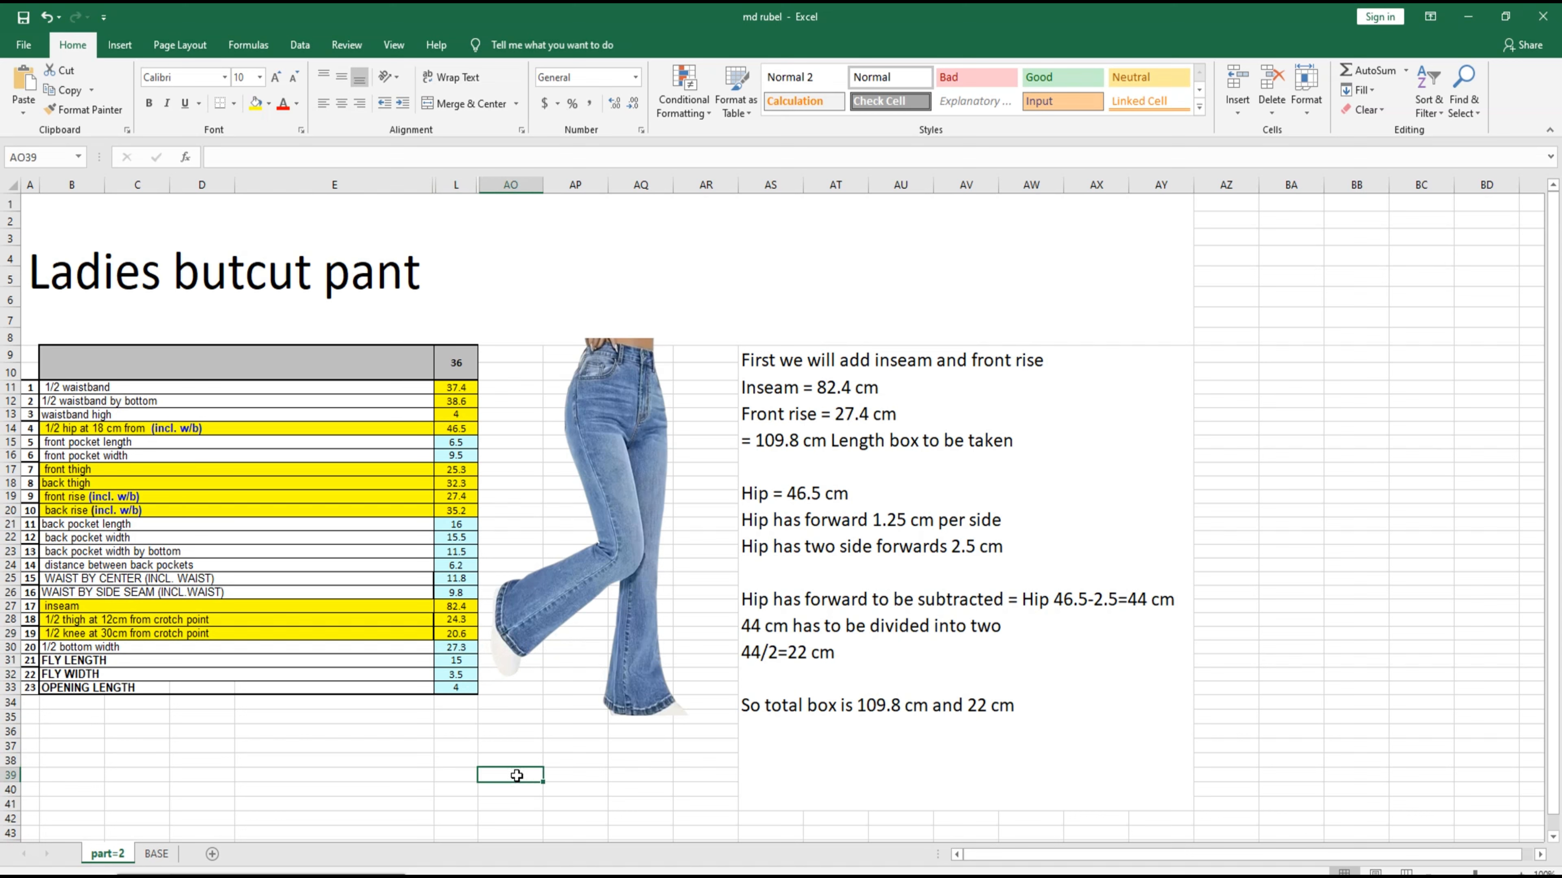
type("=")
left_click(464, 634)
type("*2")
key("Return")
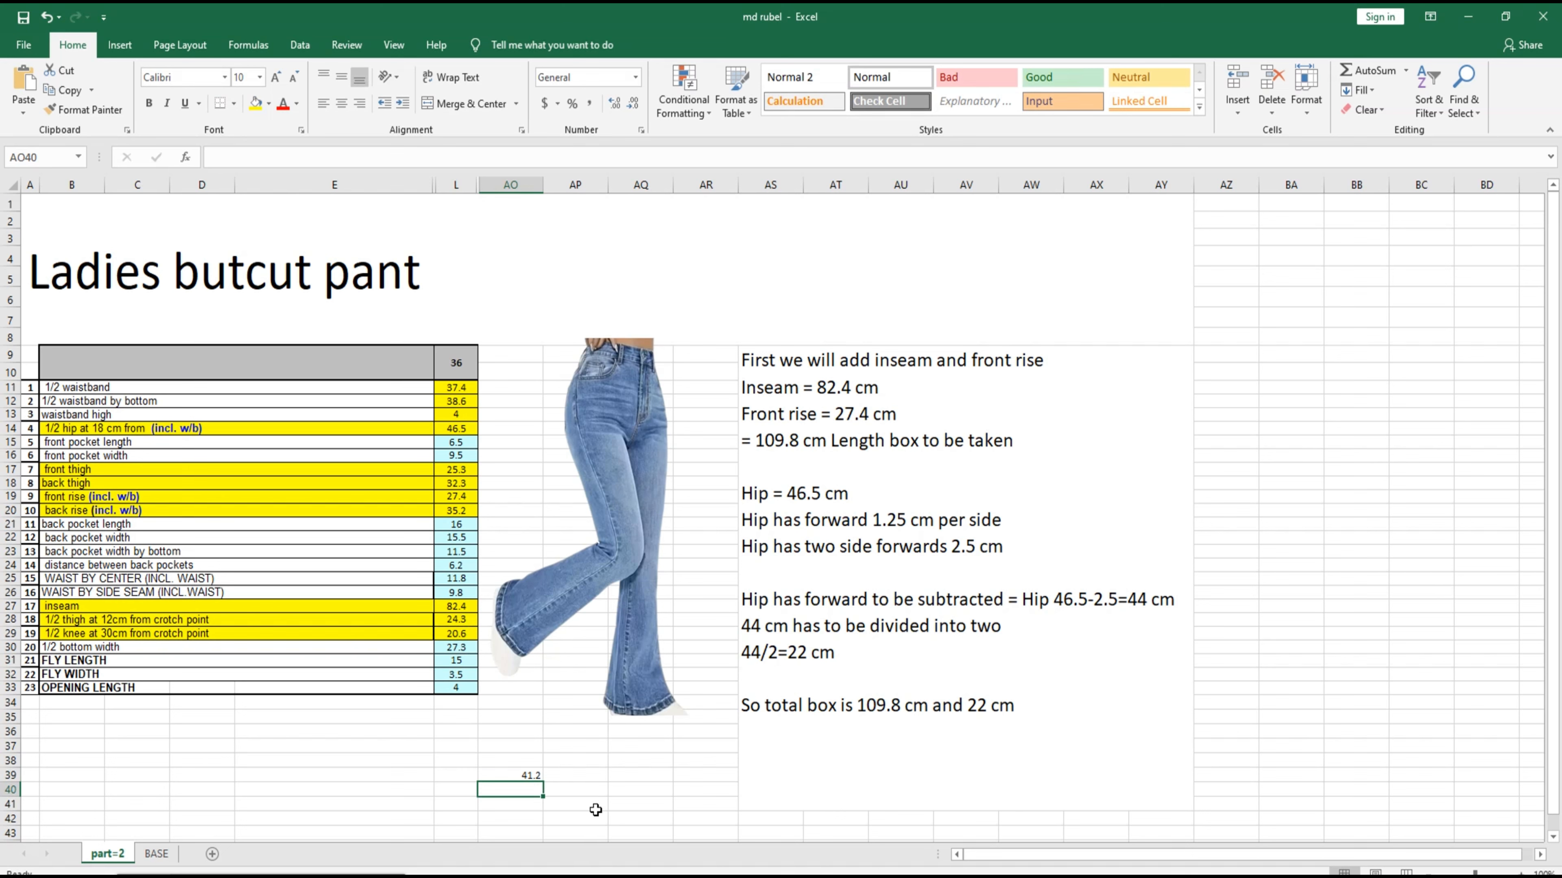
Step: Subtract 4 from the full knee value in AO39 with a formula in cell AP39
left_click(530, 778)
left_click(562, 777)
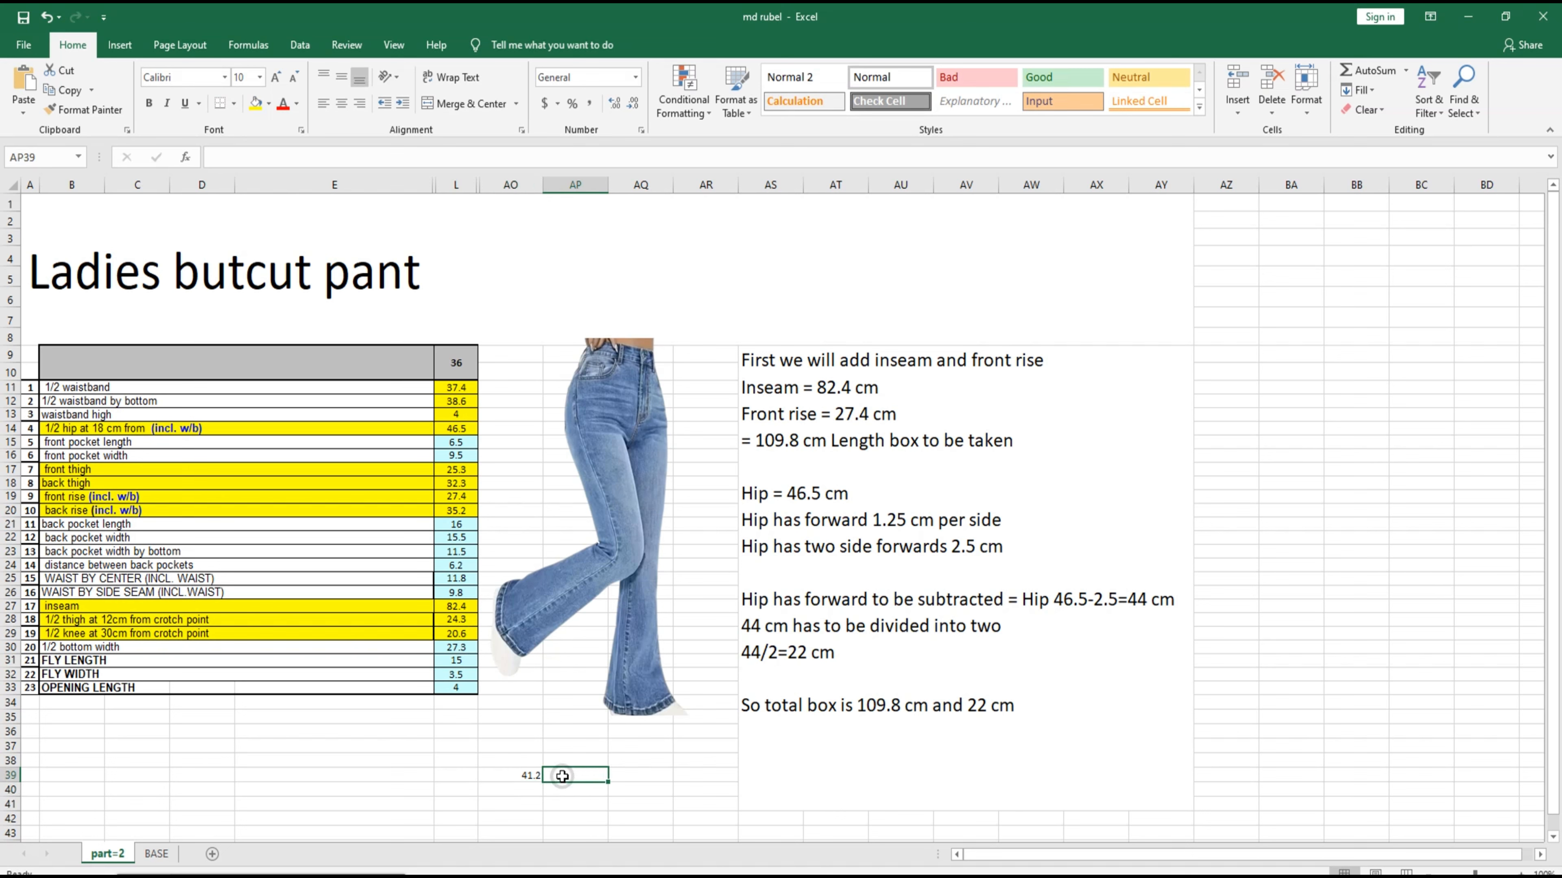
type("=")
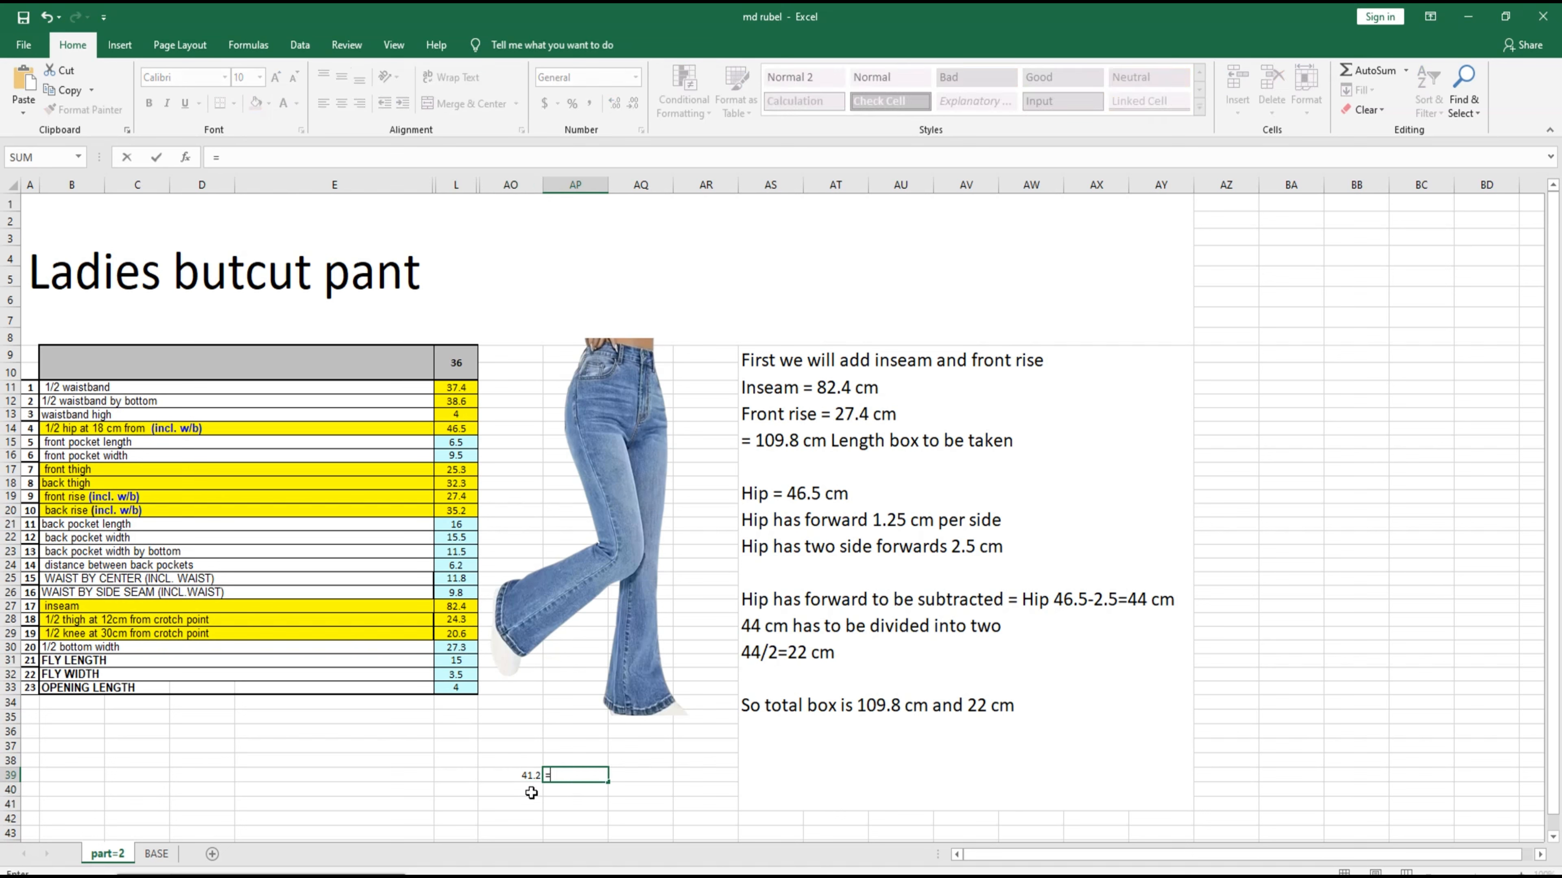
left_click(529, 778)
type("-")
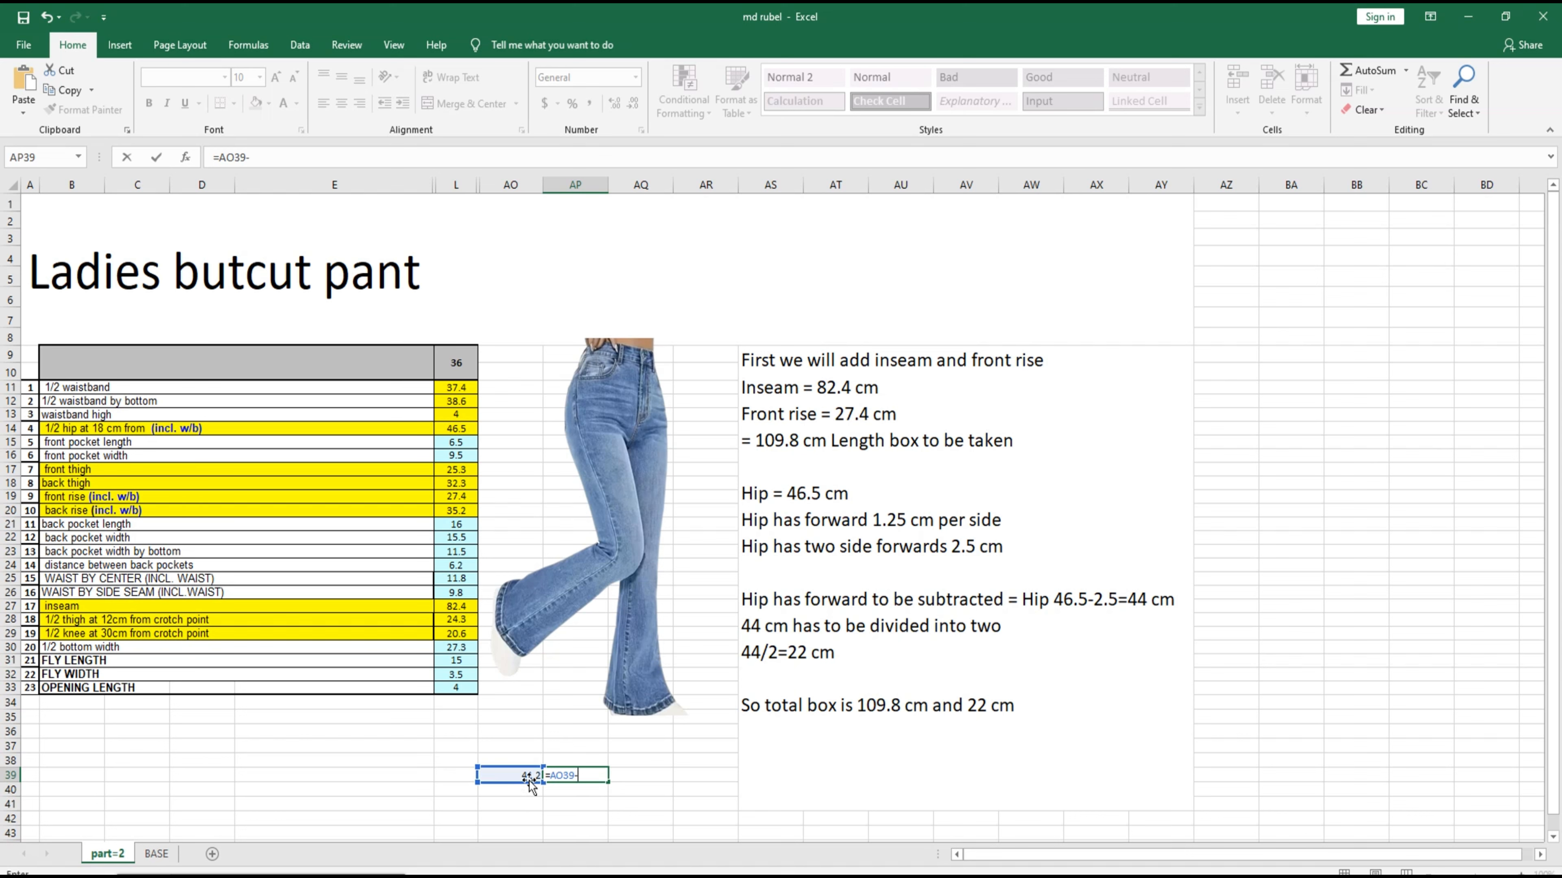
type("4")
key("Return")
Step: Divide the reduced knee value in AP39 by 4 with a formula in cell AQ39
left_click(626, 777)
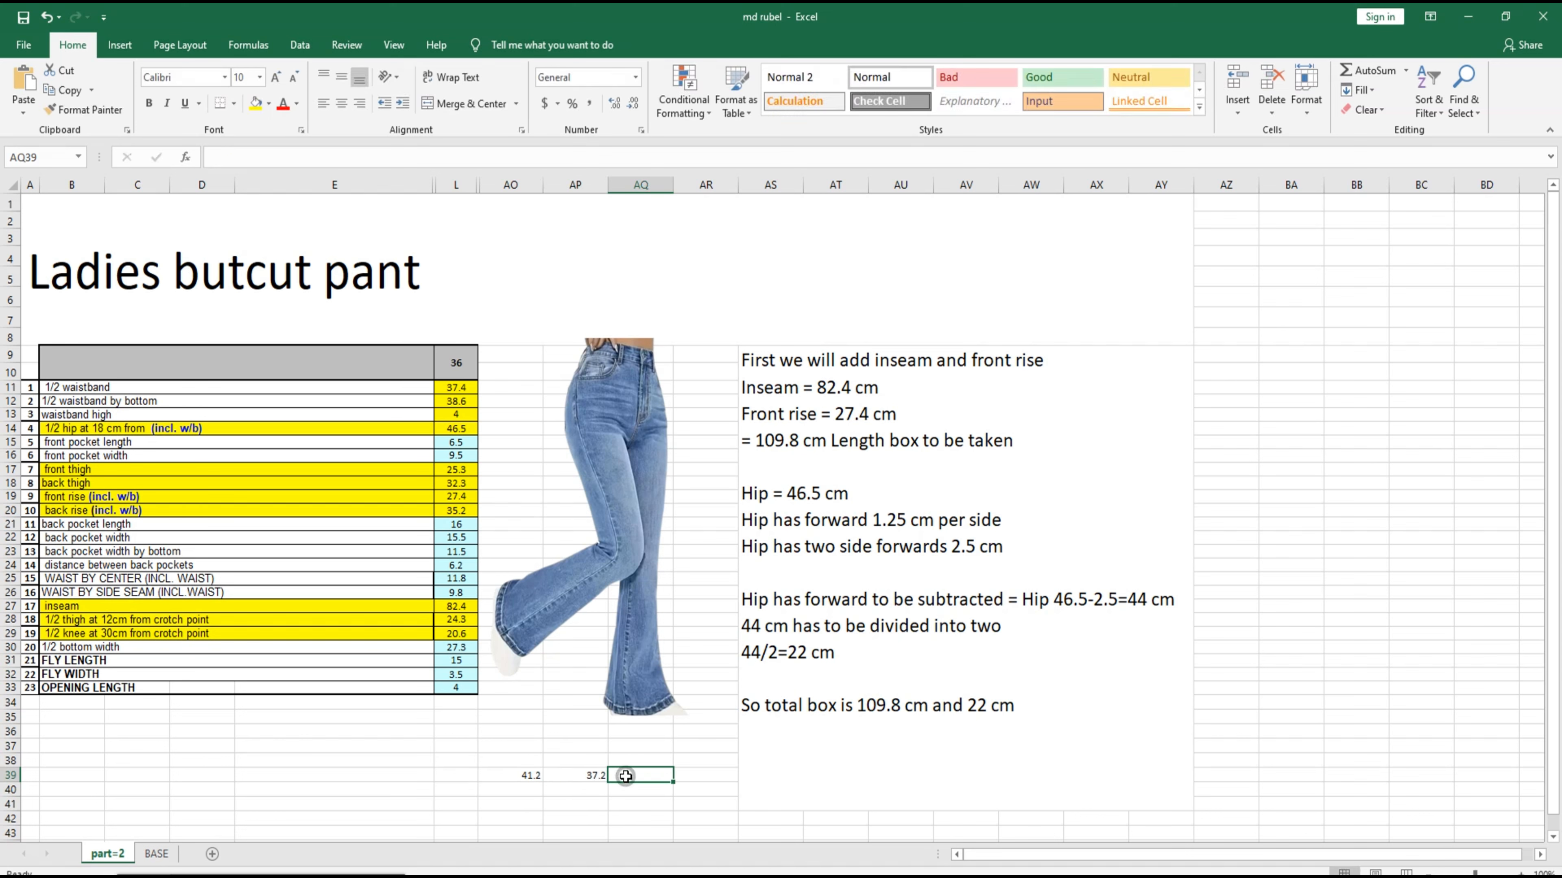
type("=")
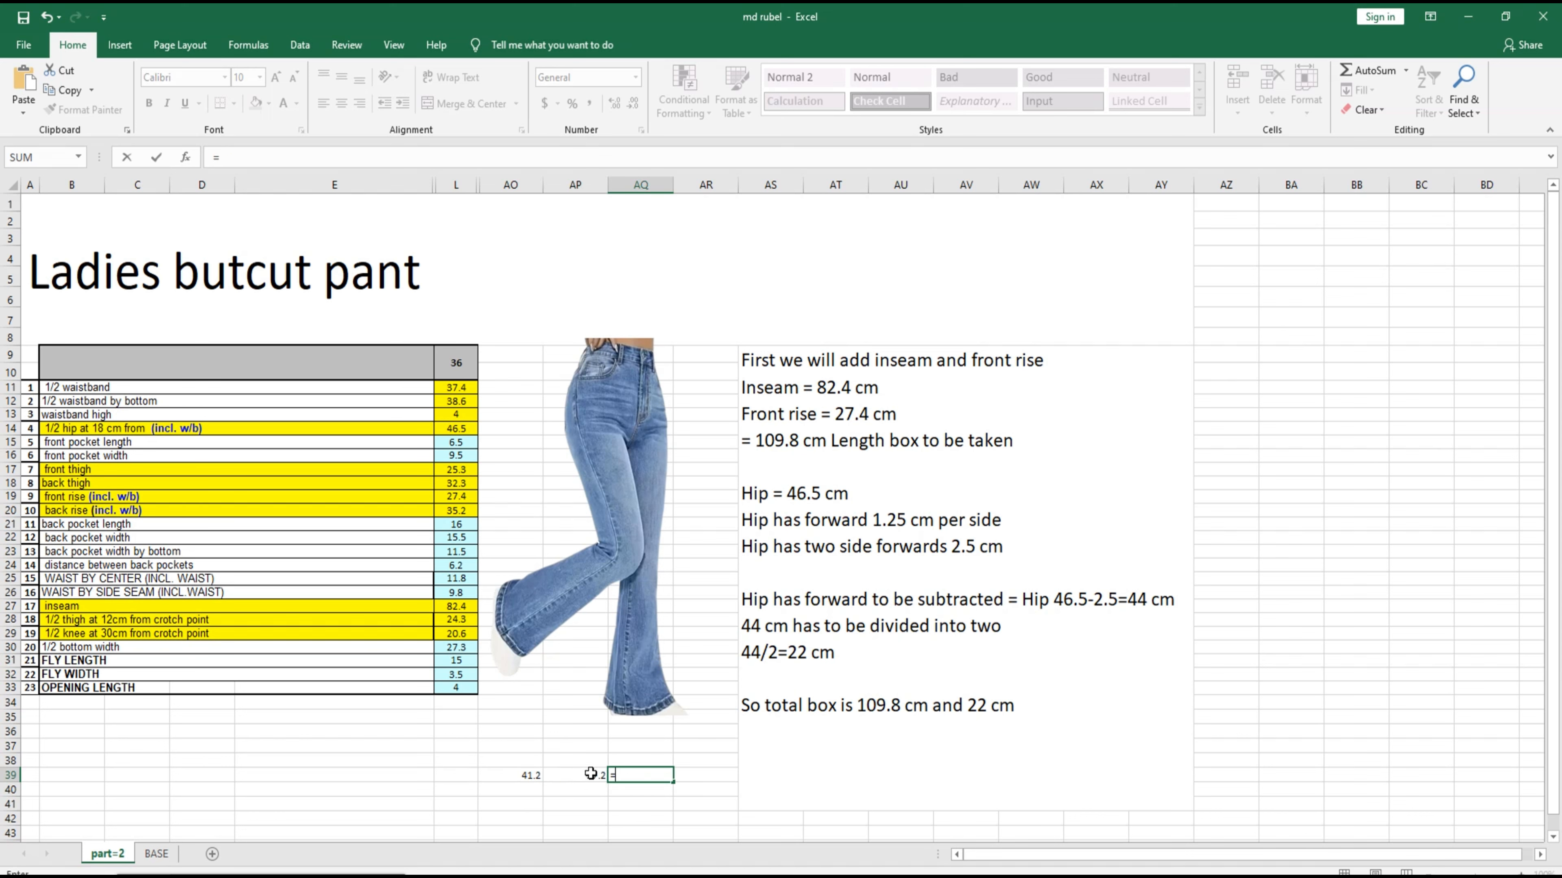
left_click(591, 774)
type("/")
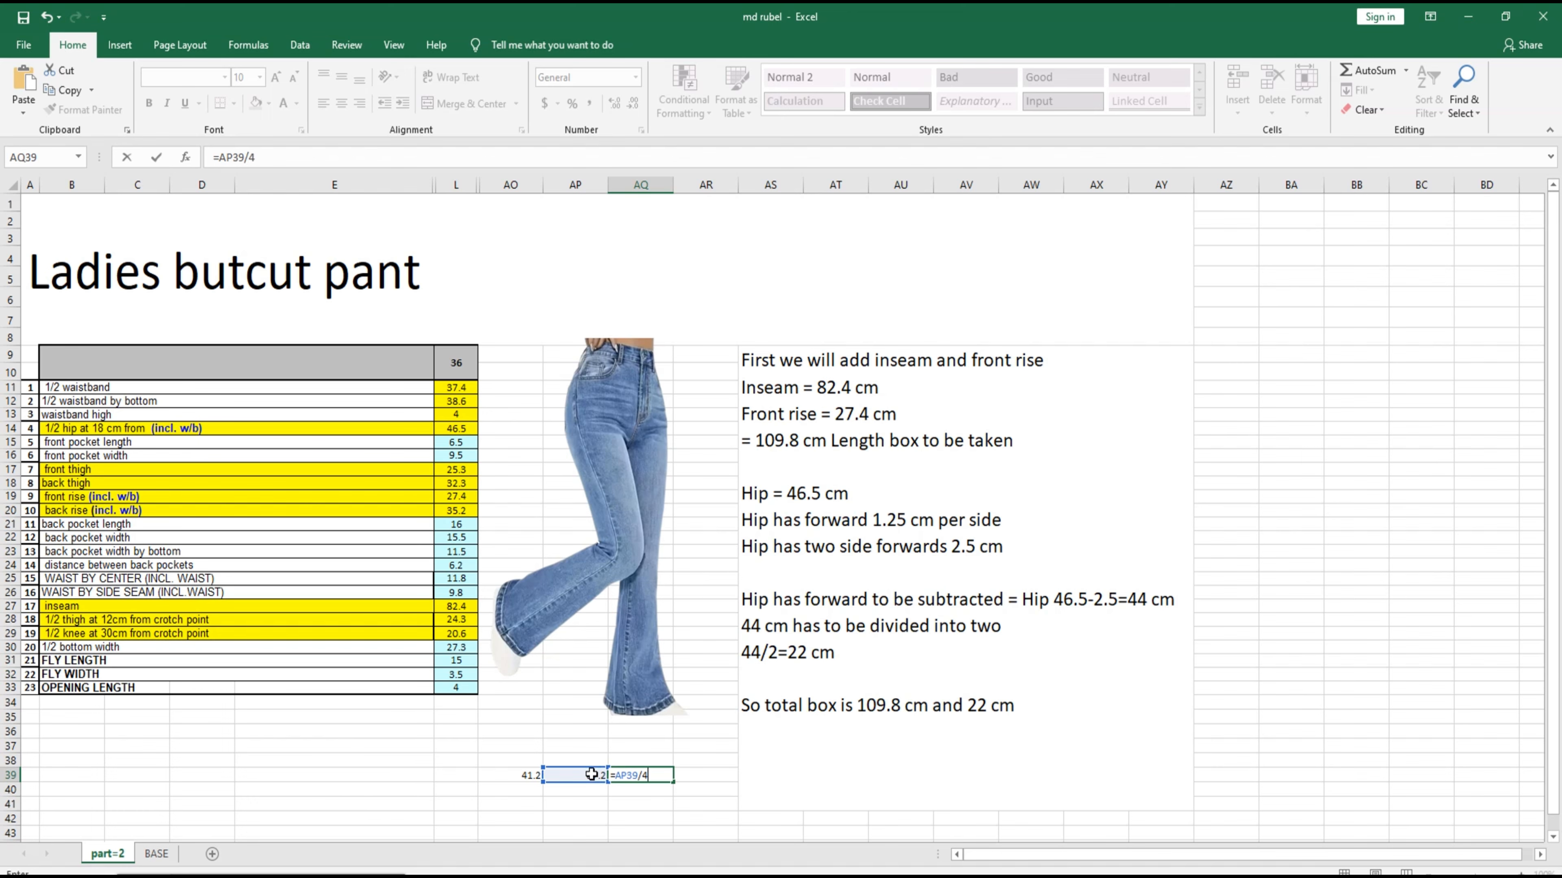
type("4")
key("Return")
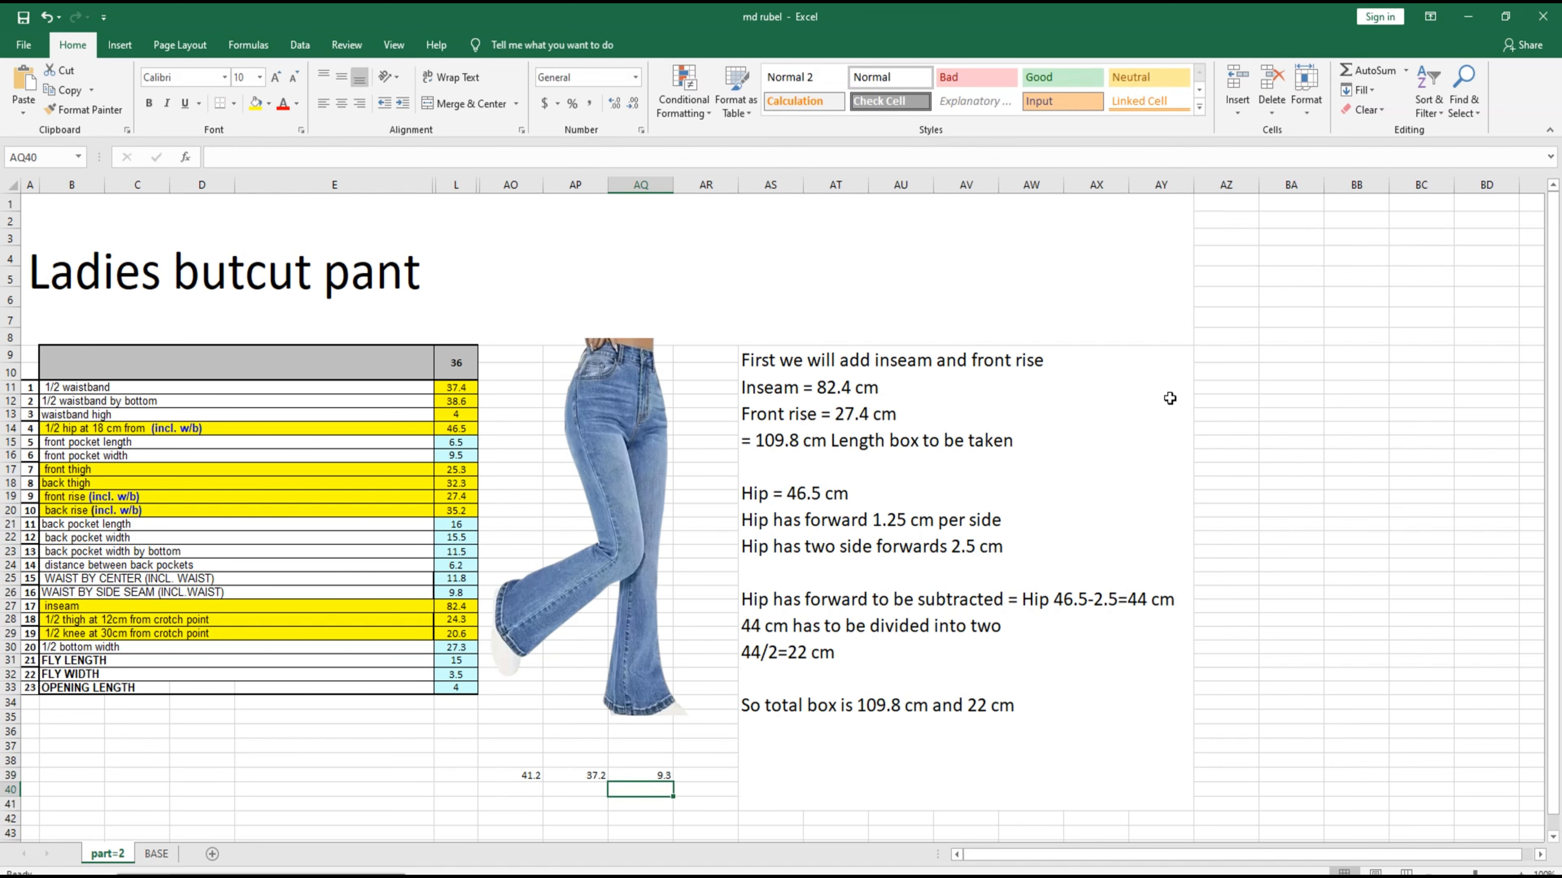
Step: Return to Modaris and place developed points on the knee line 9.30 cm to each side of the centre line
left_click(1199, 877)
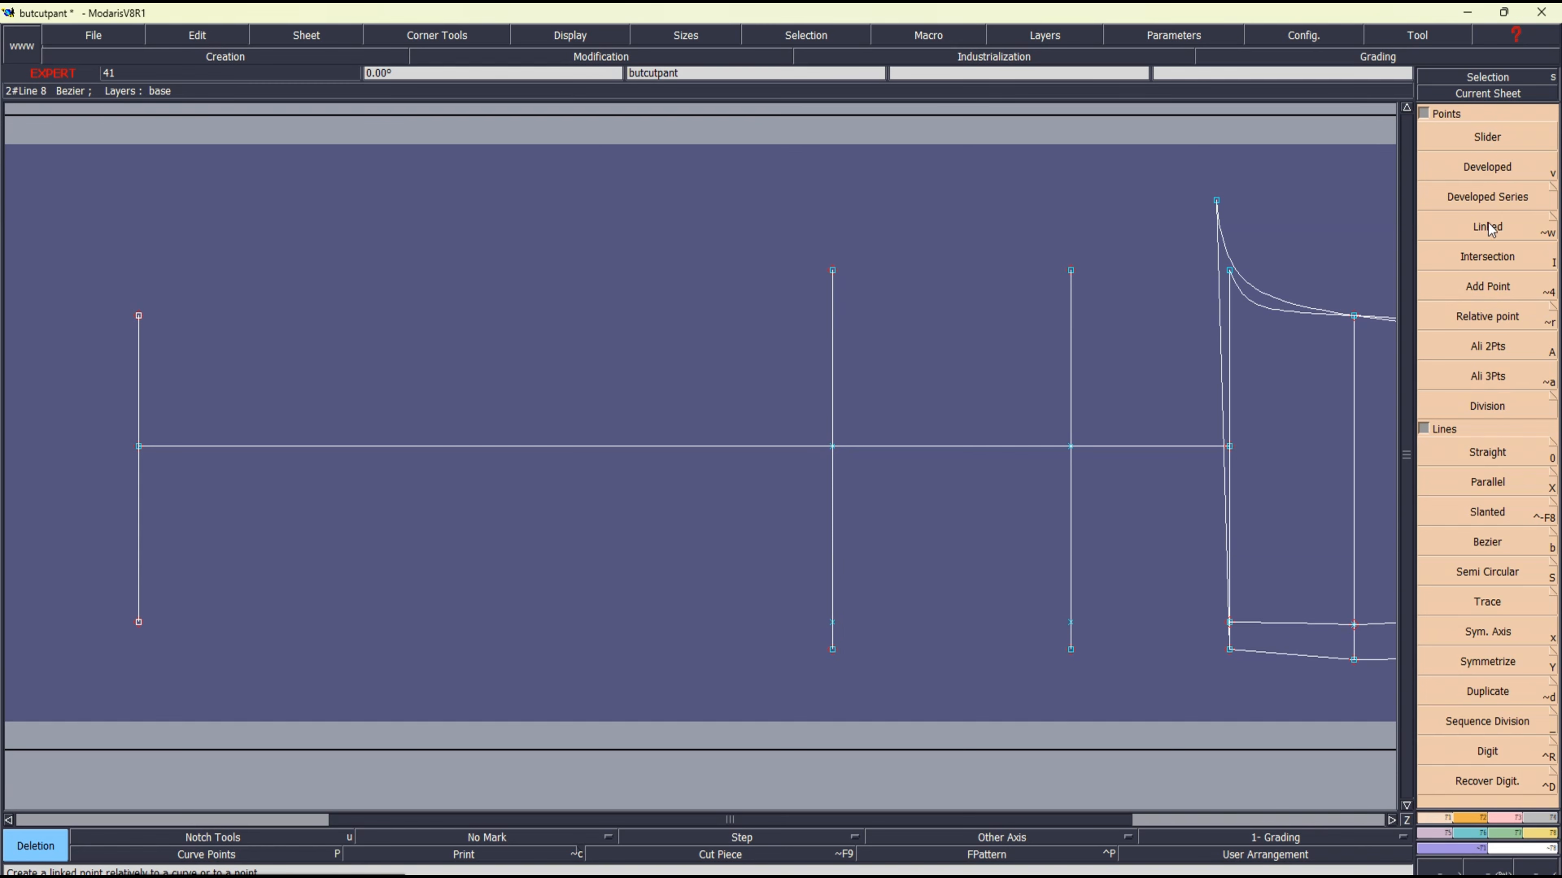
left_click(1479, 178)
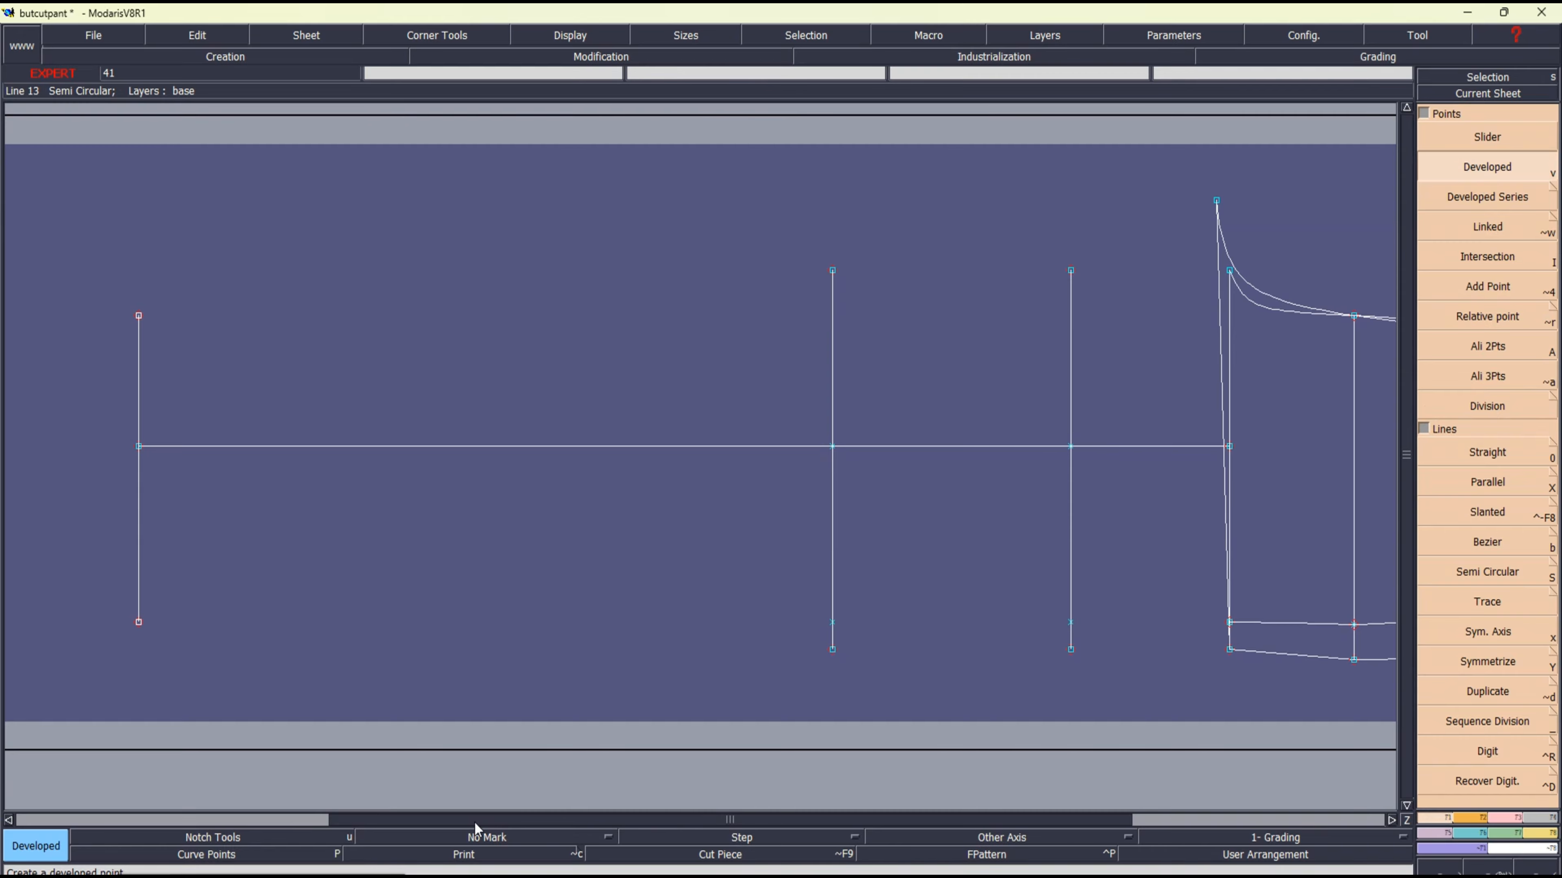
left_click(606, 877)
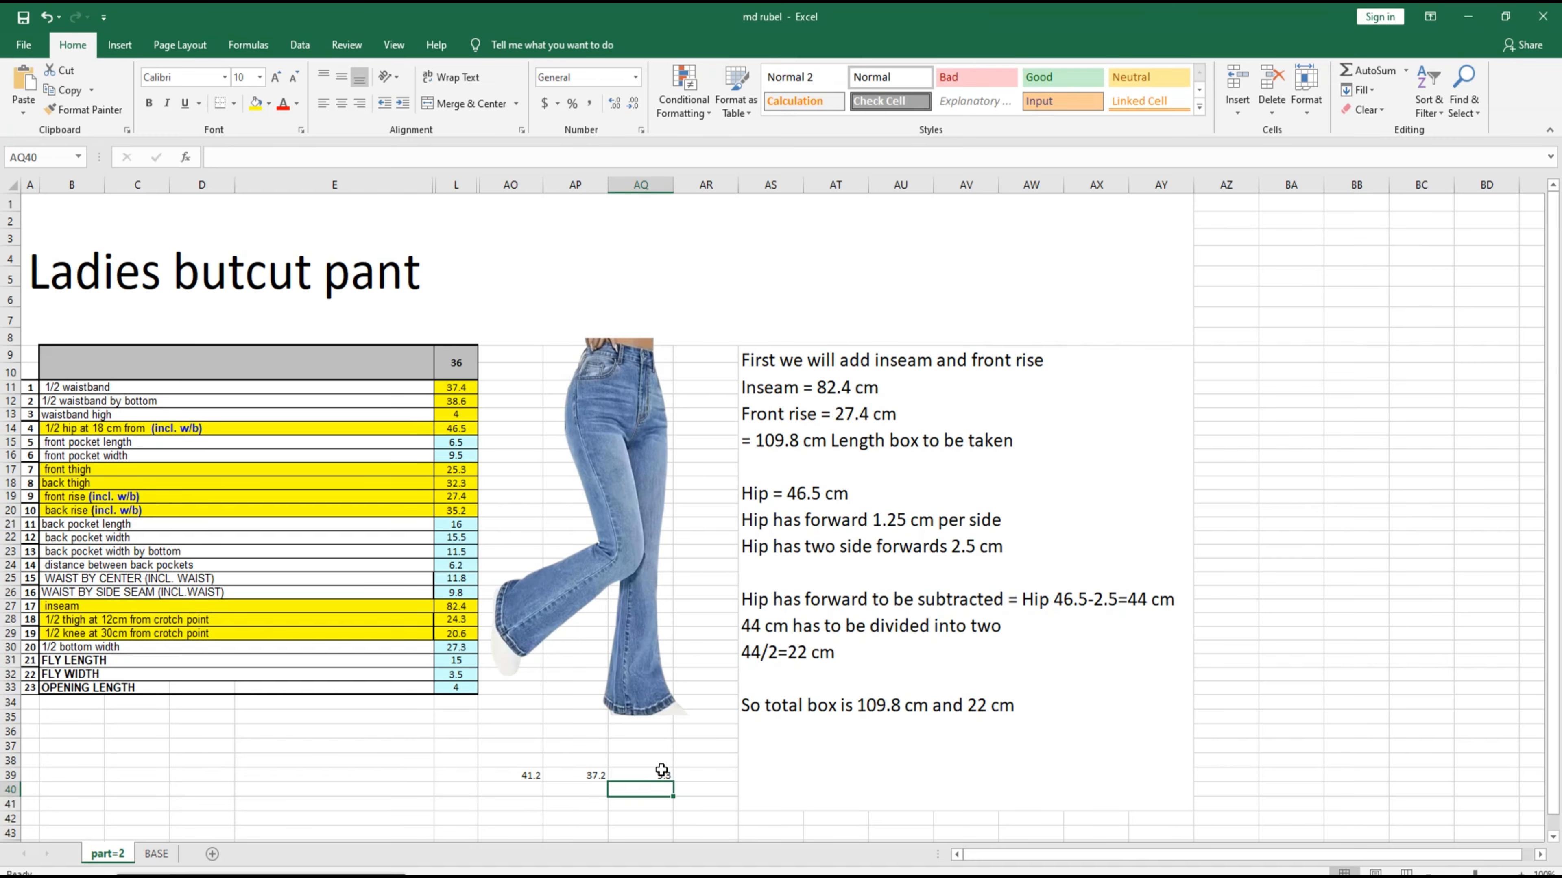
left_click(1468, 16)
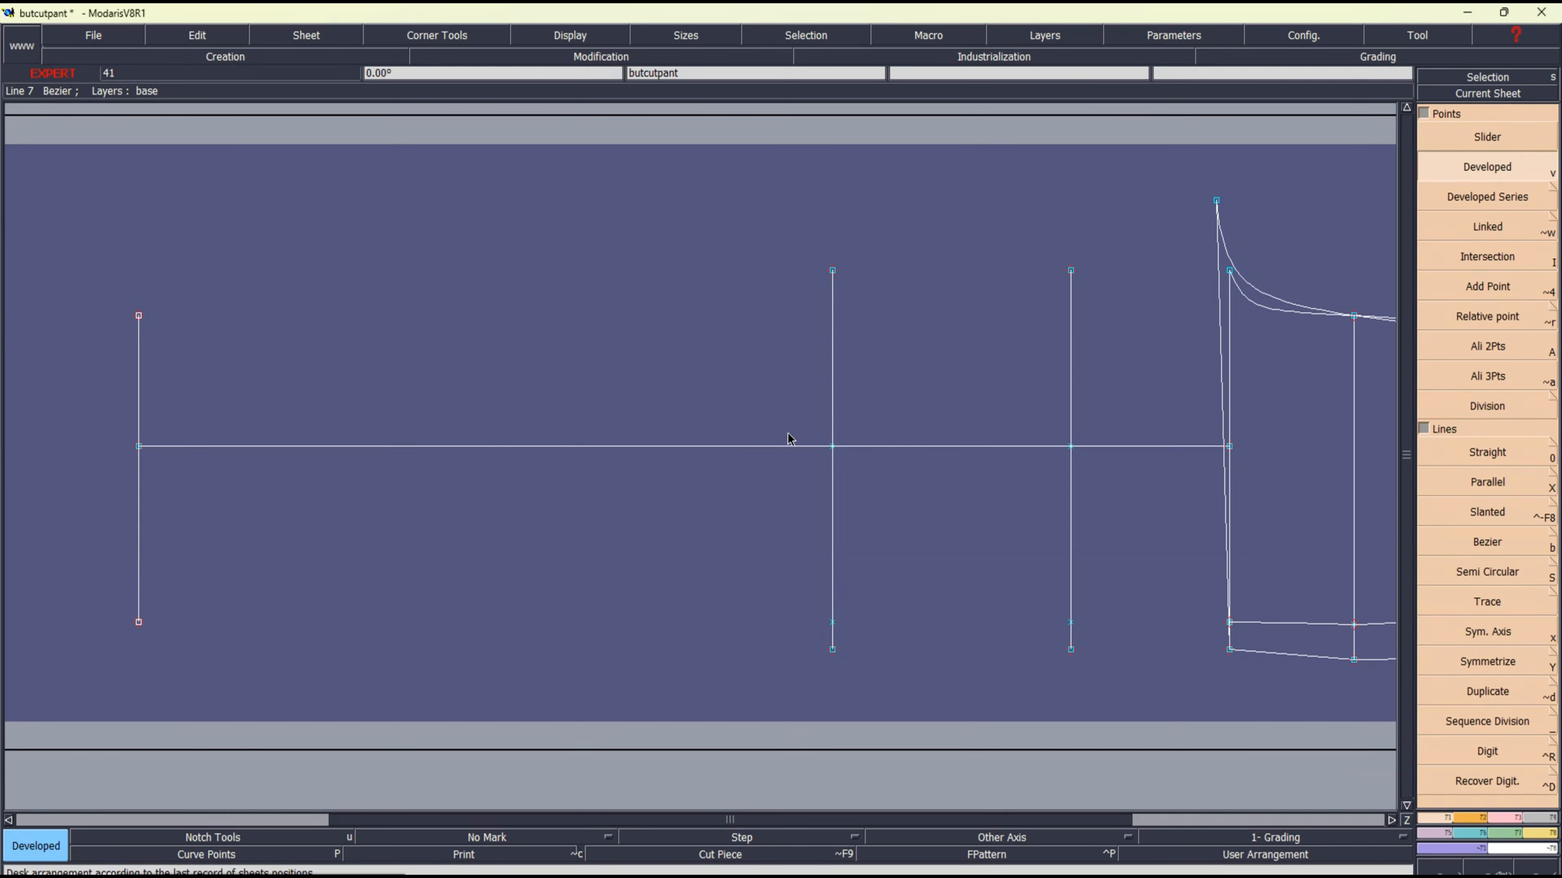
left_click(831, 449)
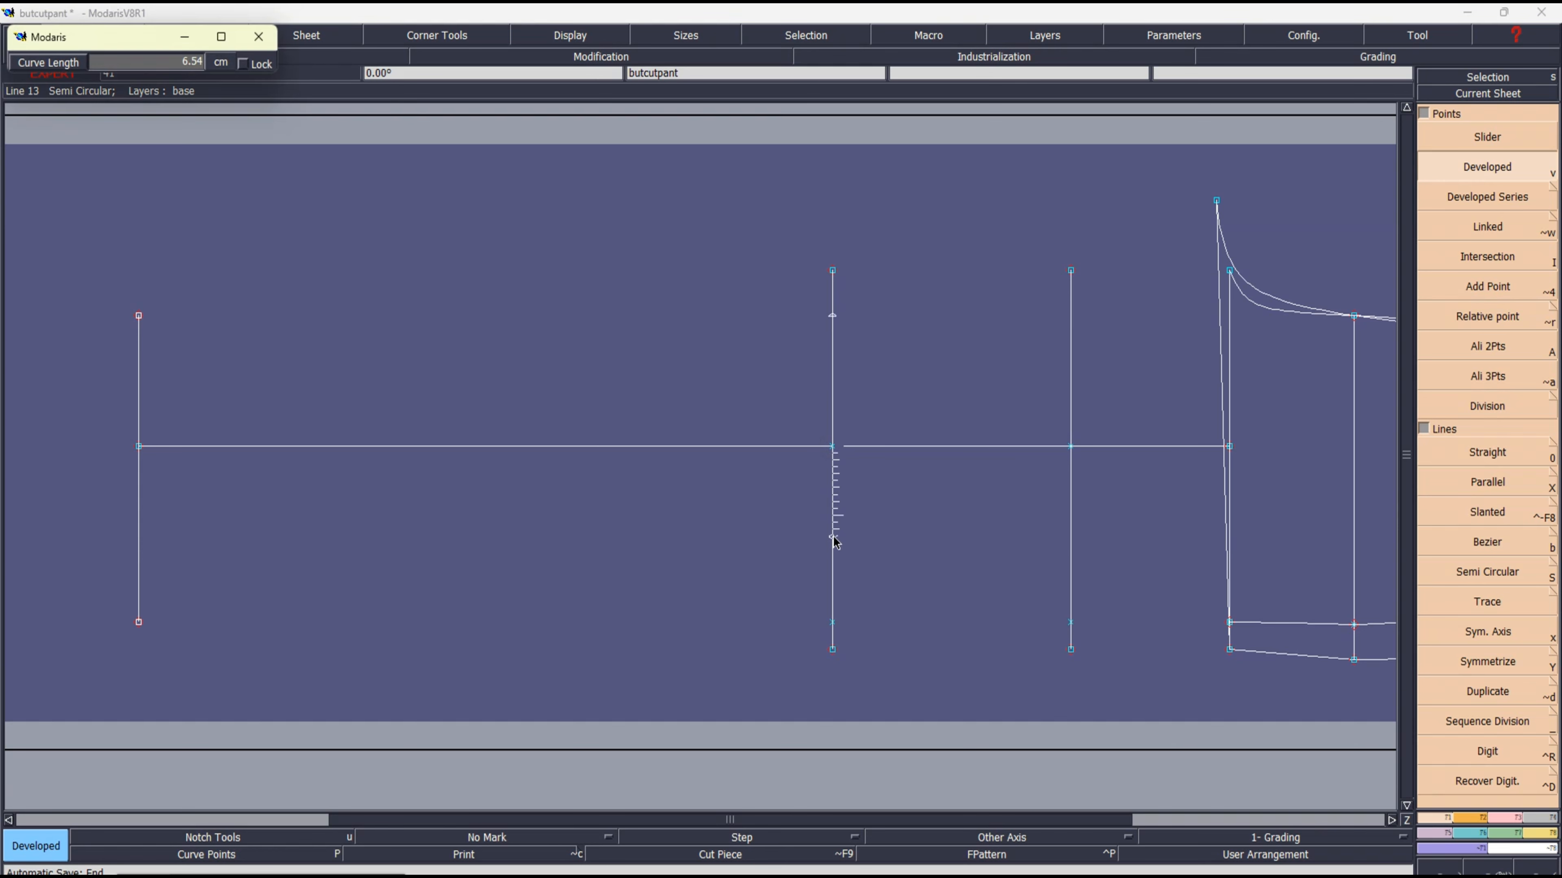
key("Down")
type("9.30")
key("Return")
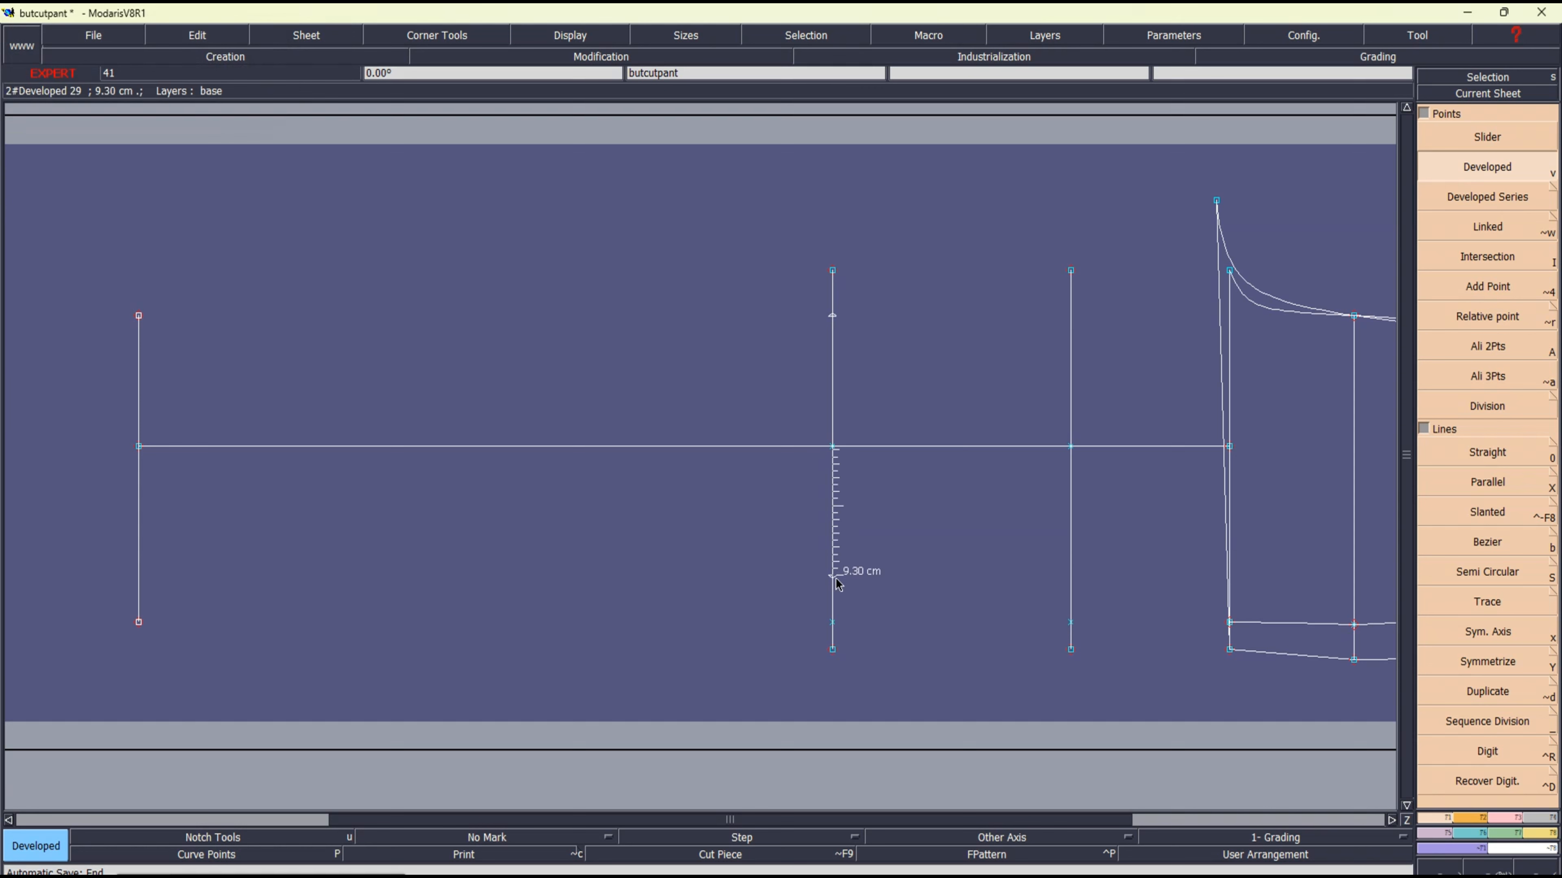
left_click(830, 324)
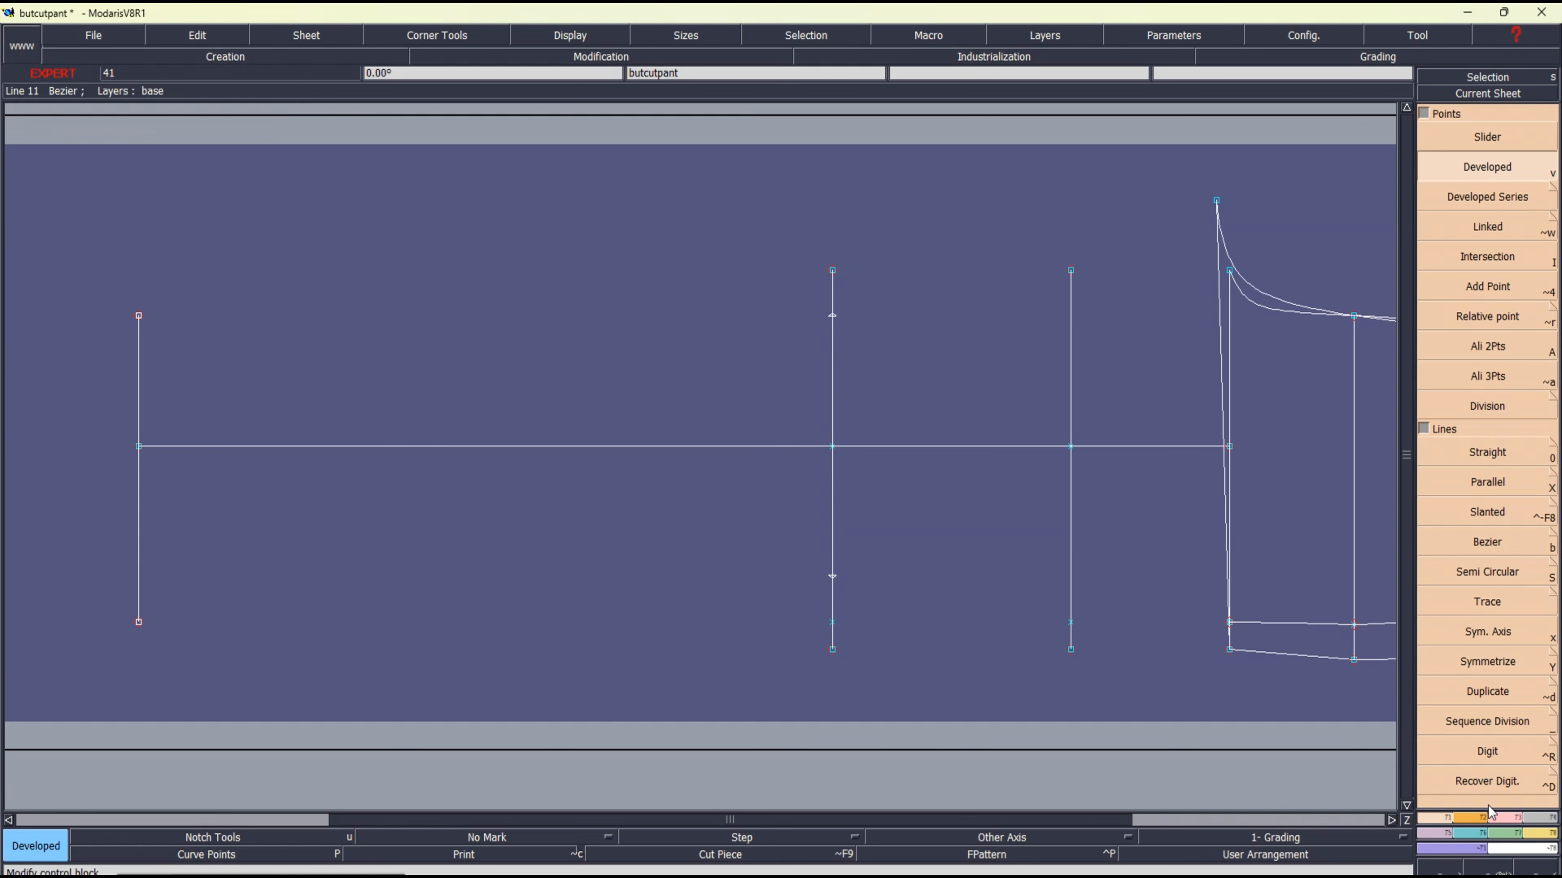
Step: Insert points on the knee line at both developed 9.30 cm marks
left_click(1505, 818)
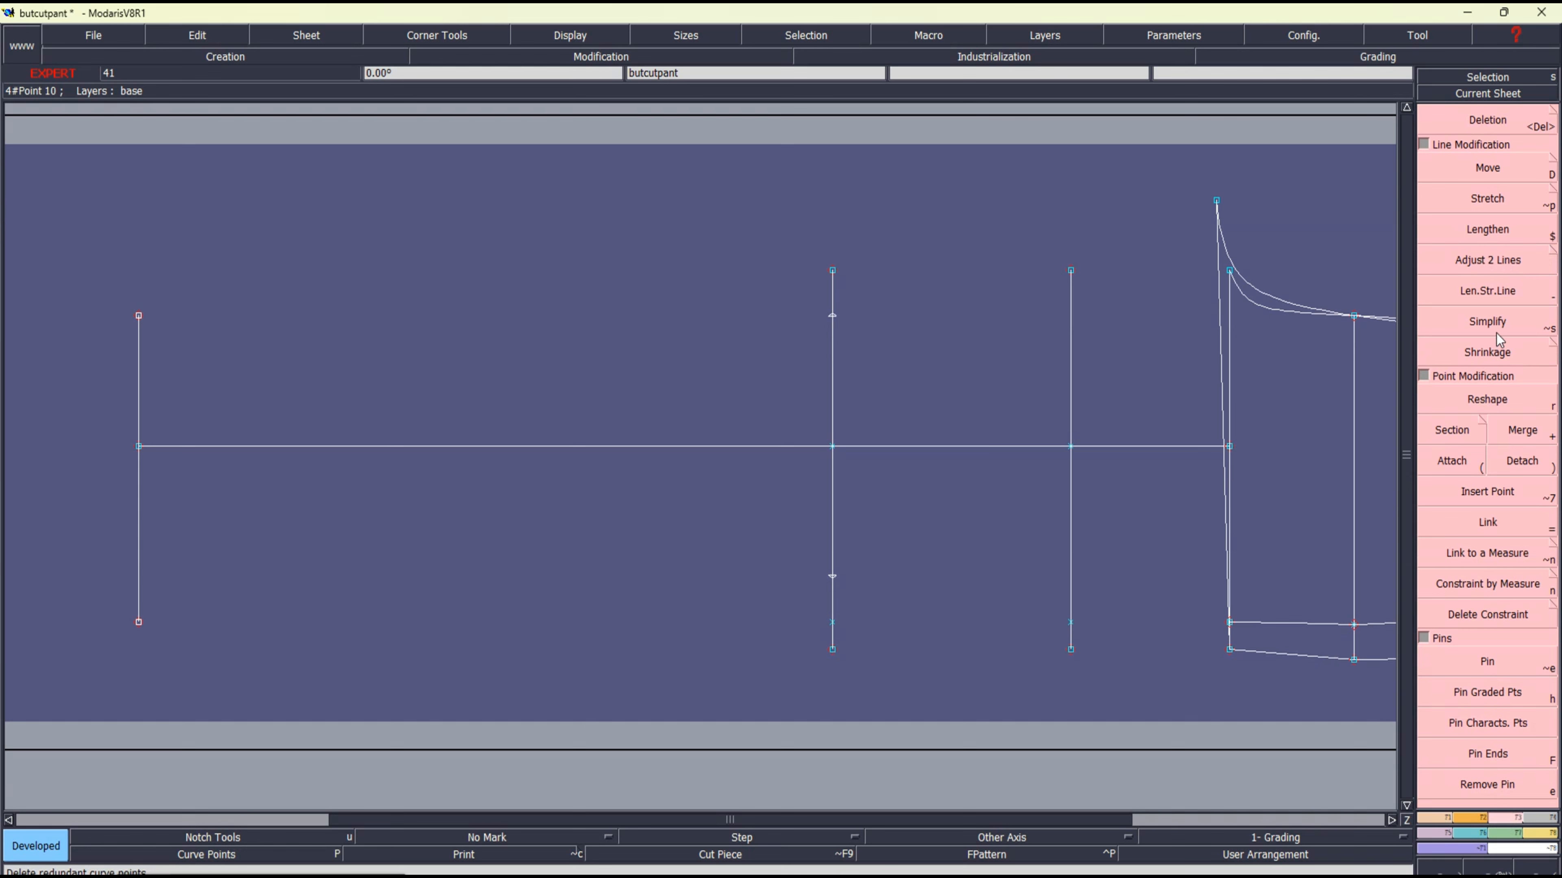
left_click(1494, 496)
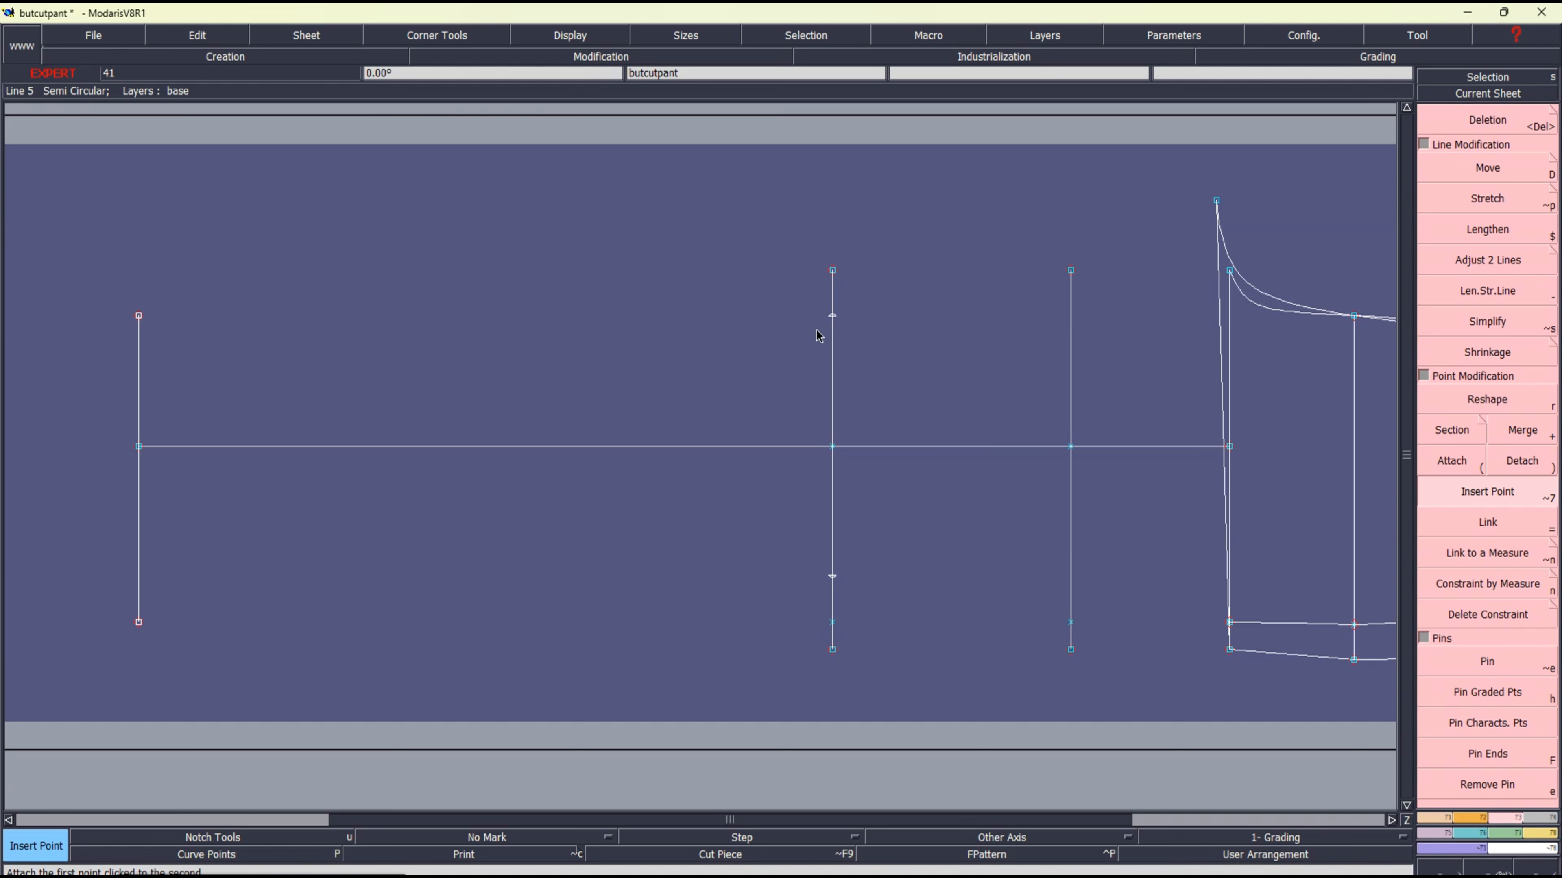
left_click(829, 577)
Step: Delete both original end points of the knee line to shorten it to the inserted points
key("Delete")
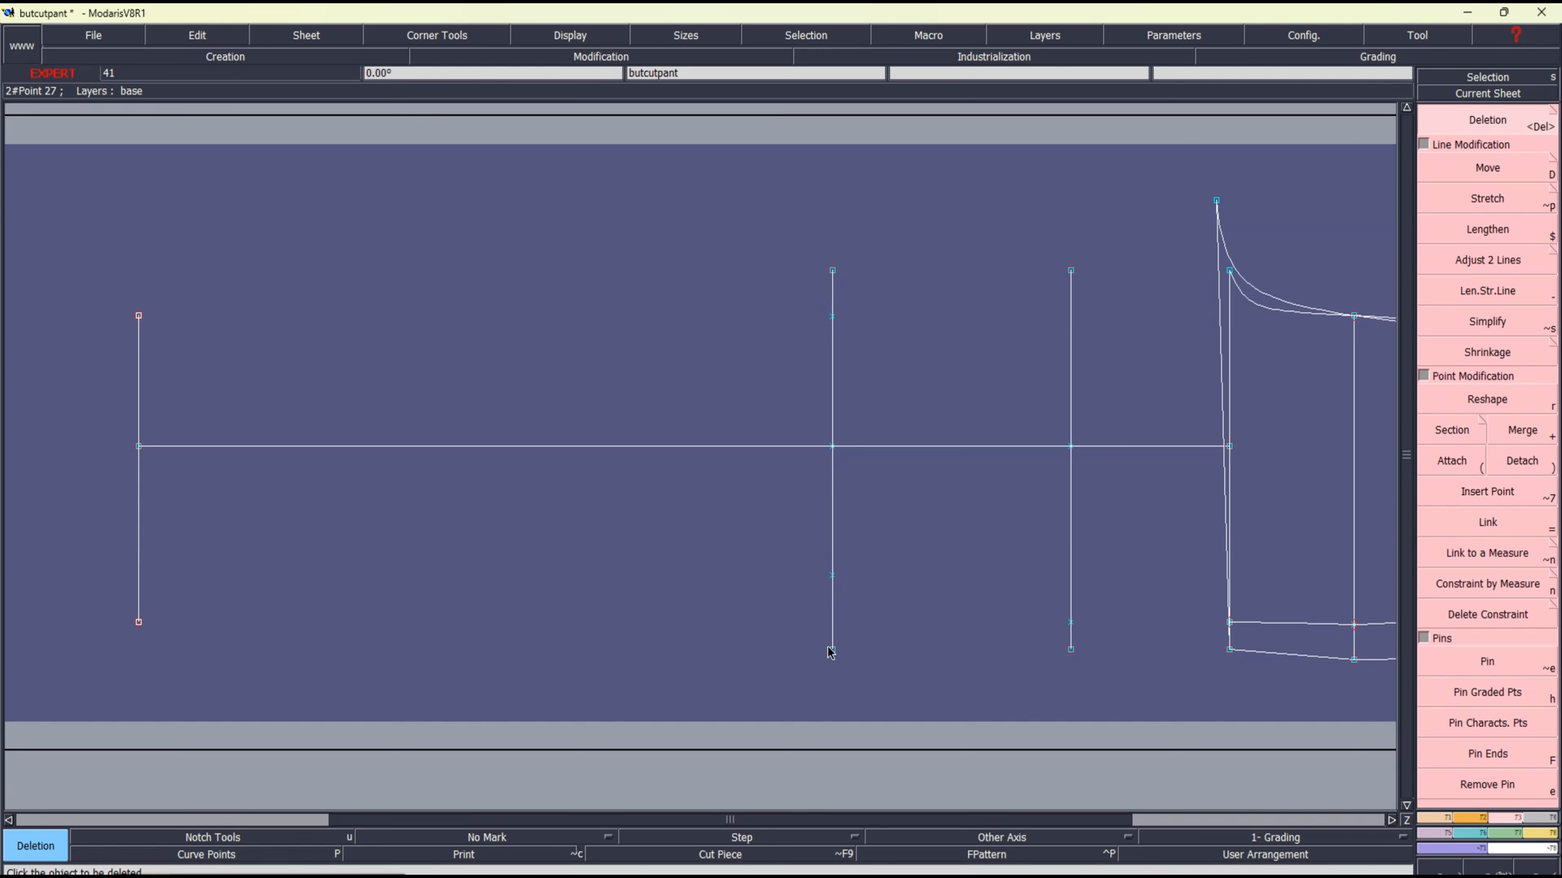
left_click(829, 649)
left_click(835, 271)
Step: Lengthen the knee line by 2 cm beyond each of its two end points
left_click(1473, 292)
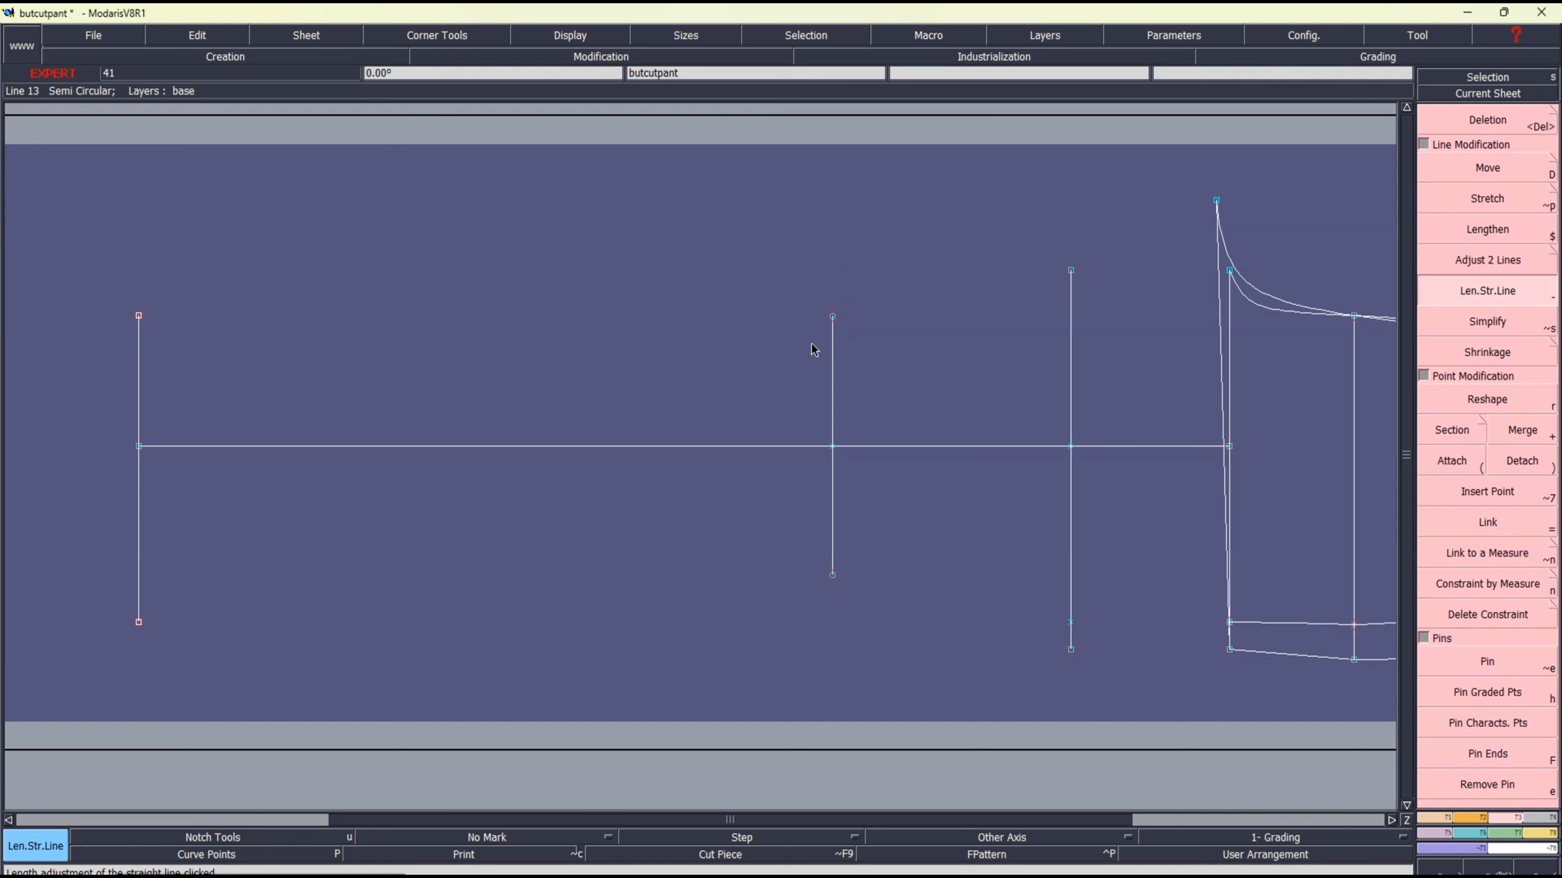
left_click(834, 337)
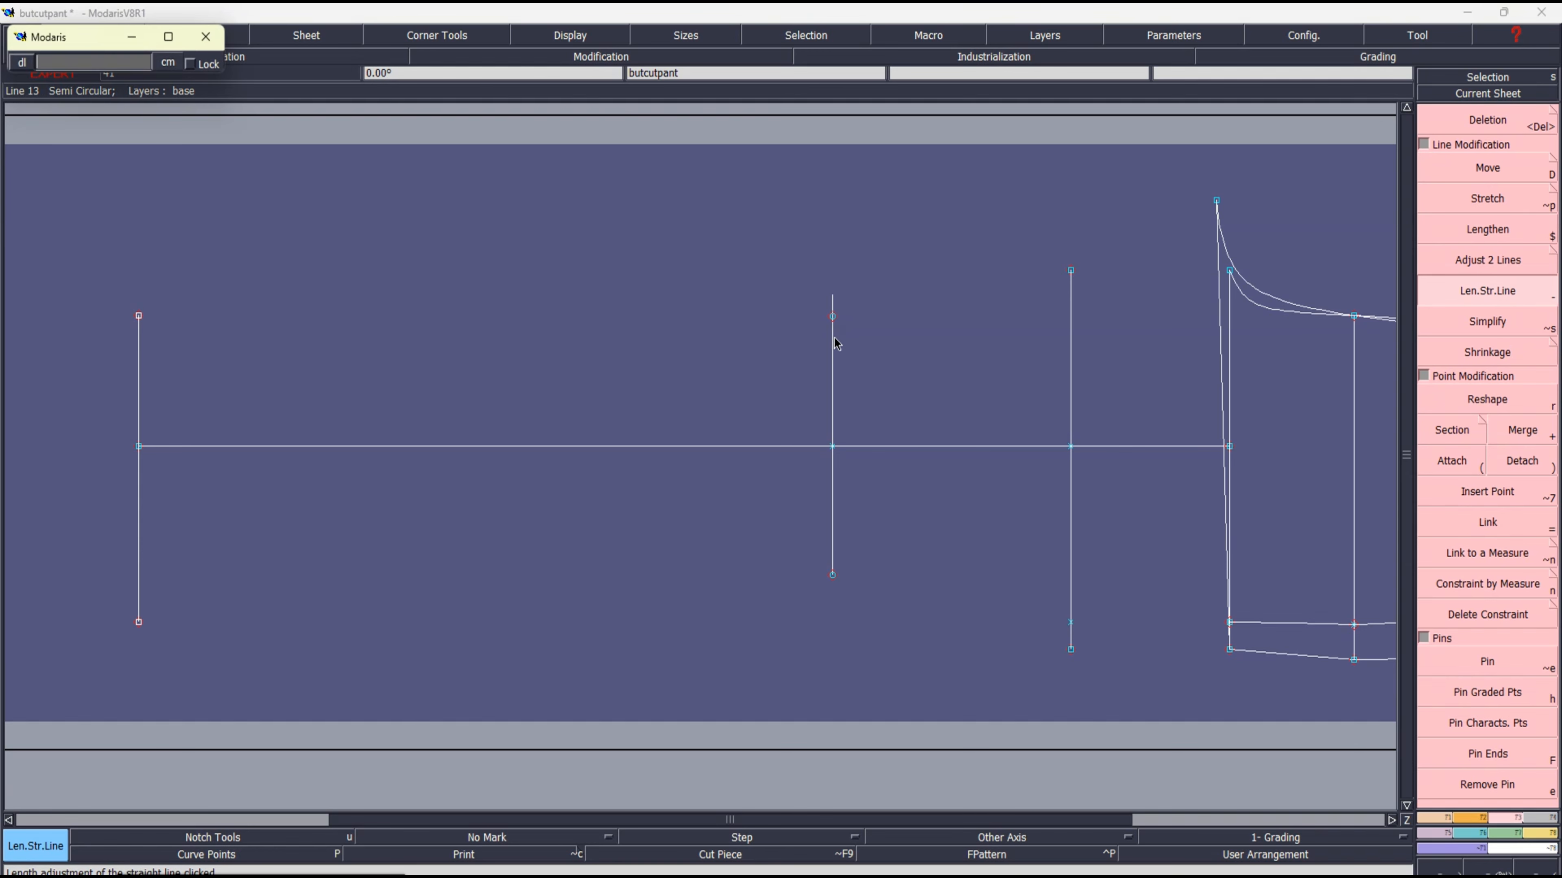
key("Return")
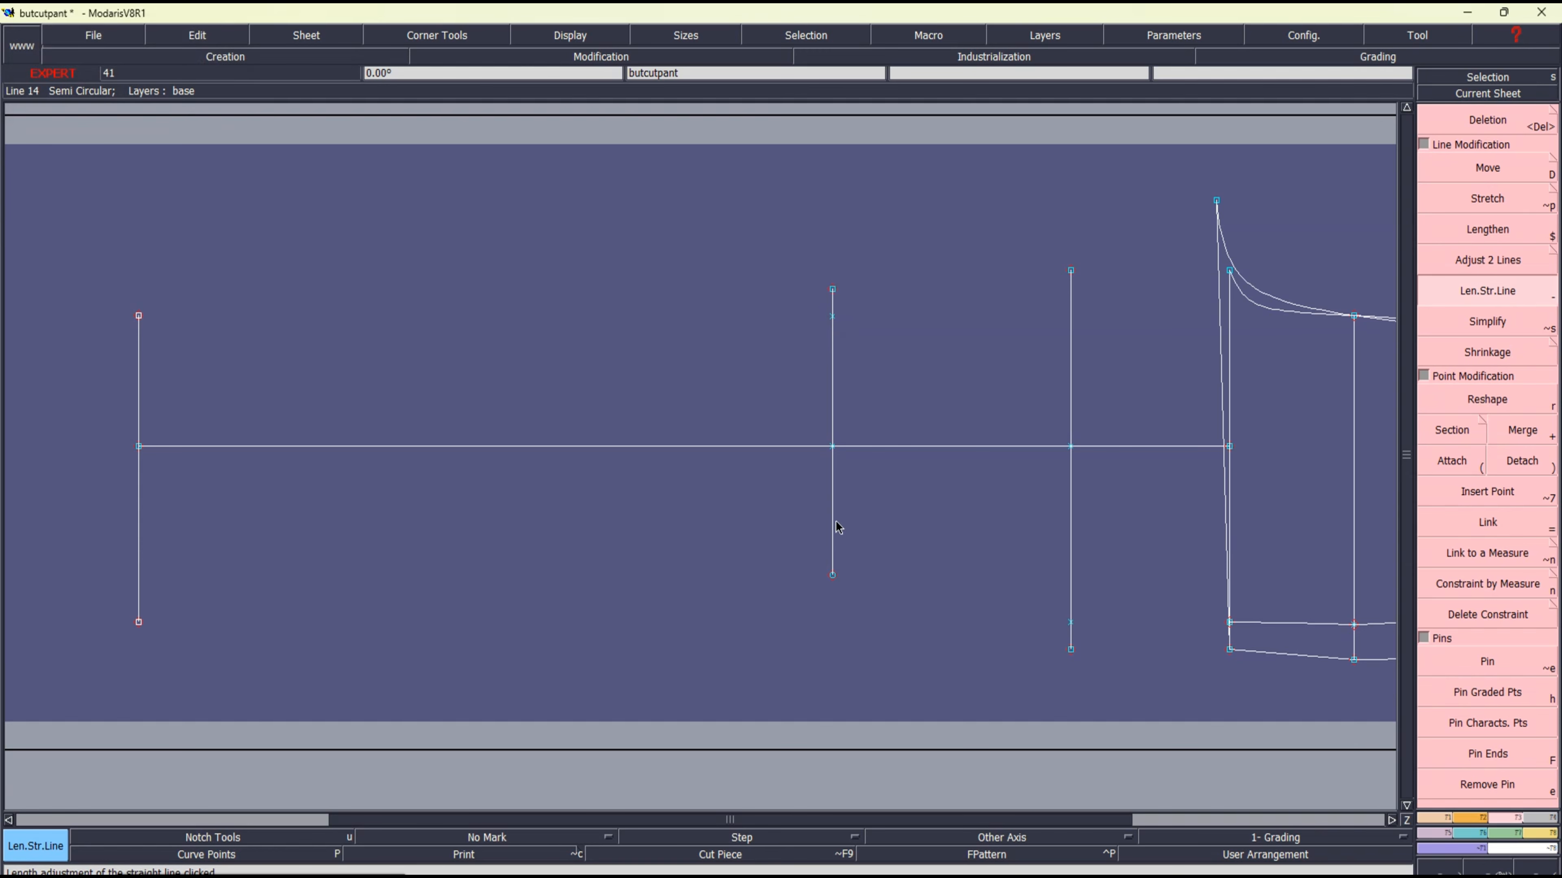
left_click(834, 547)
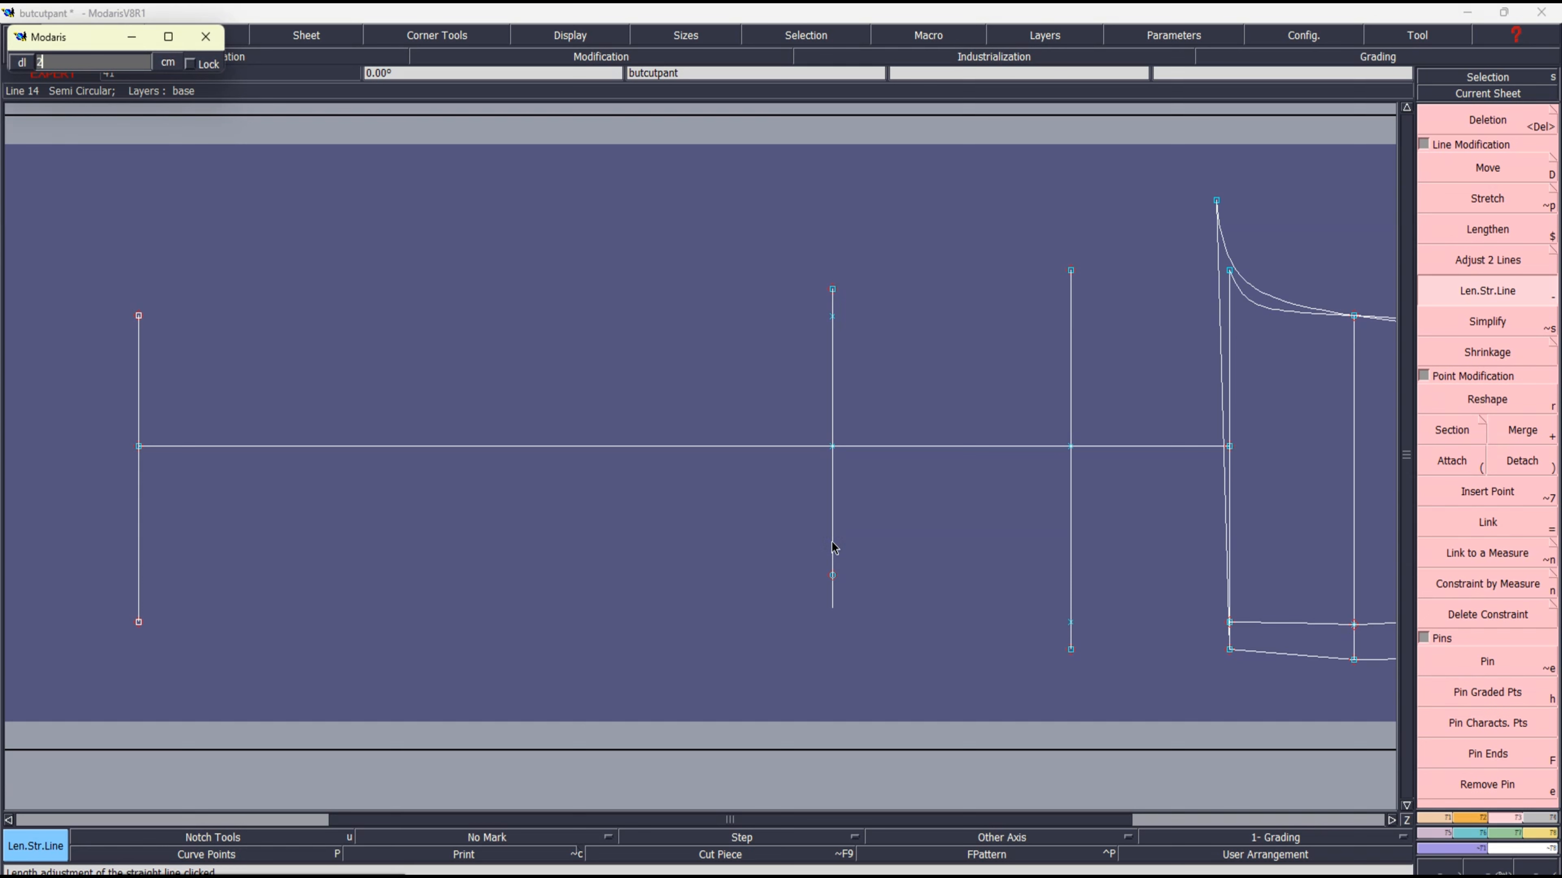
key("Return")
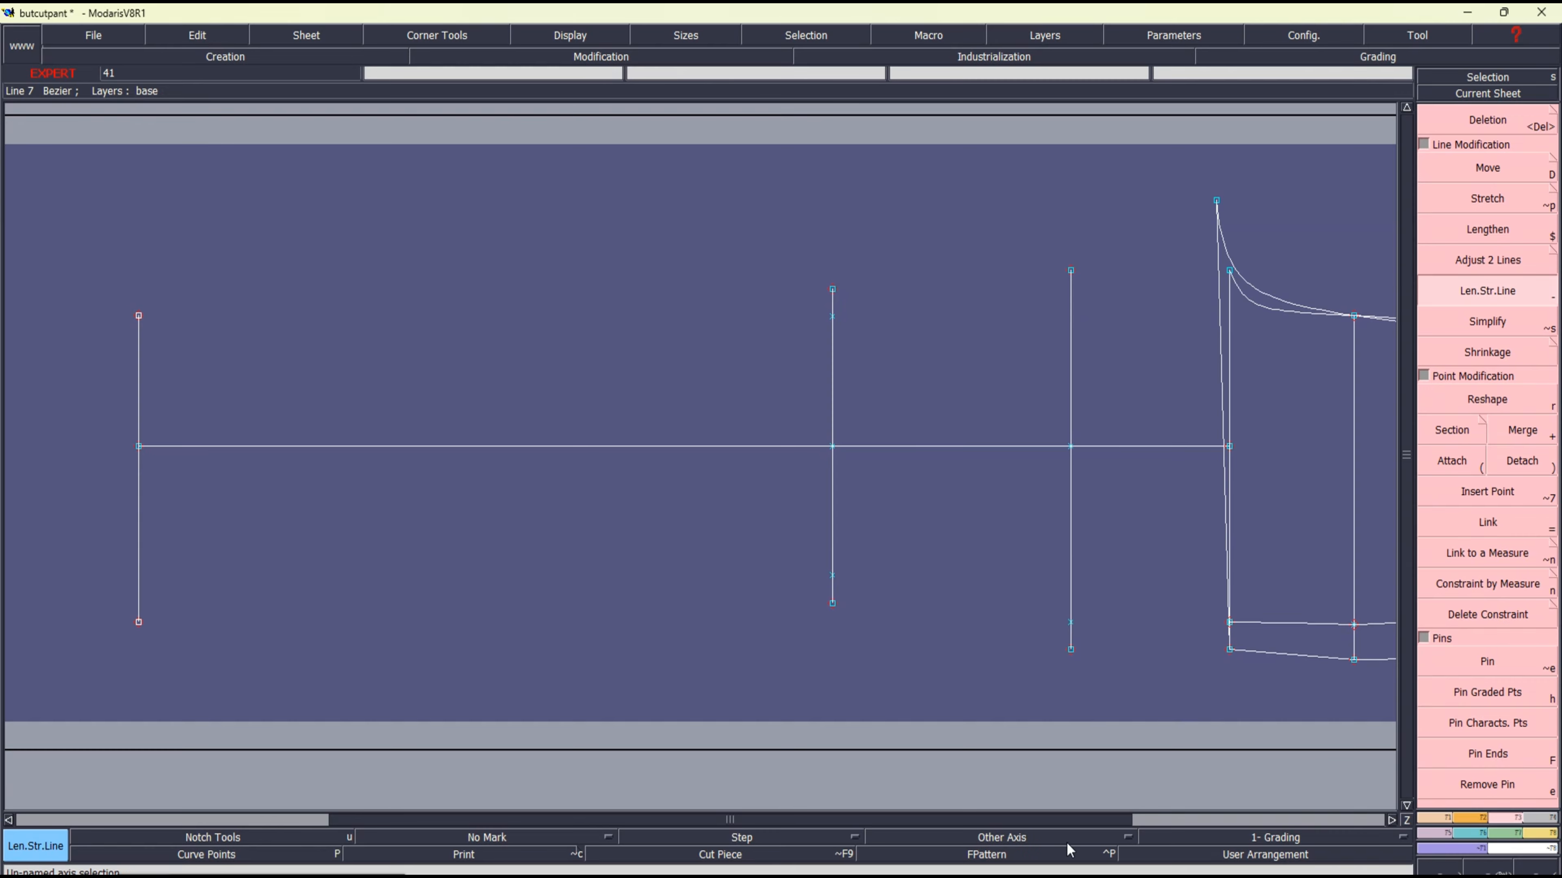
Step: Switch to Excel, clear the knee calculation in row 39 and highlight the 1/2 bottom width row in yellow
left_click(1014, 876)
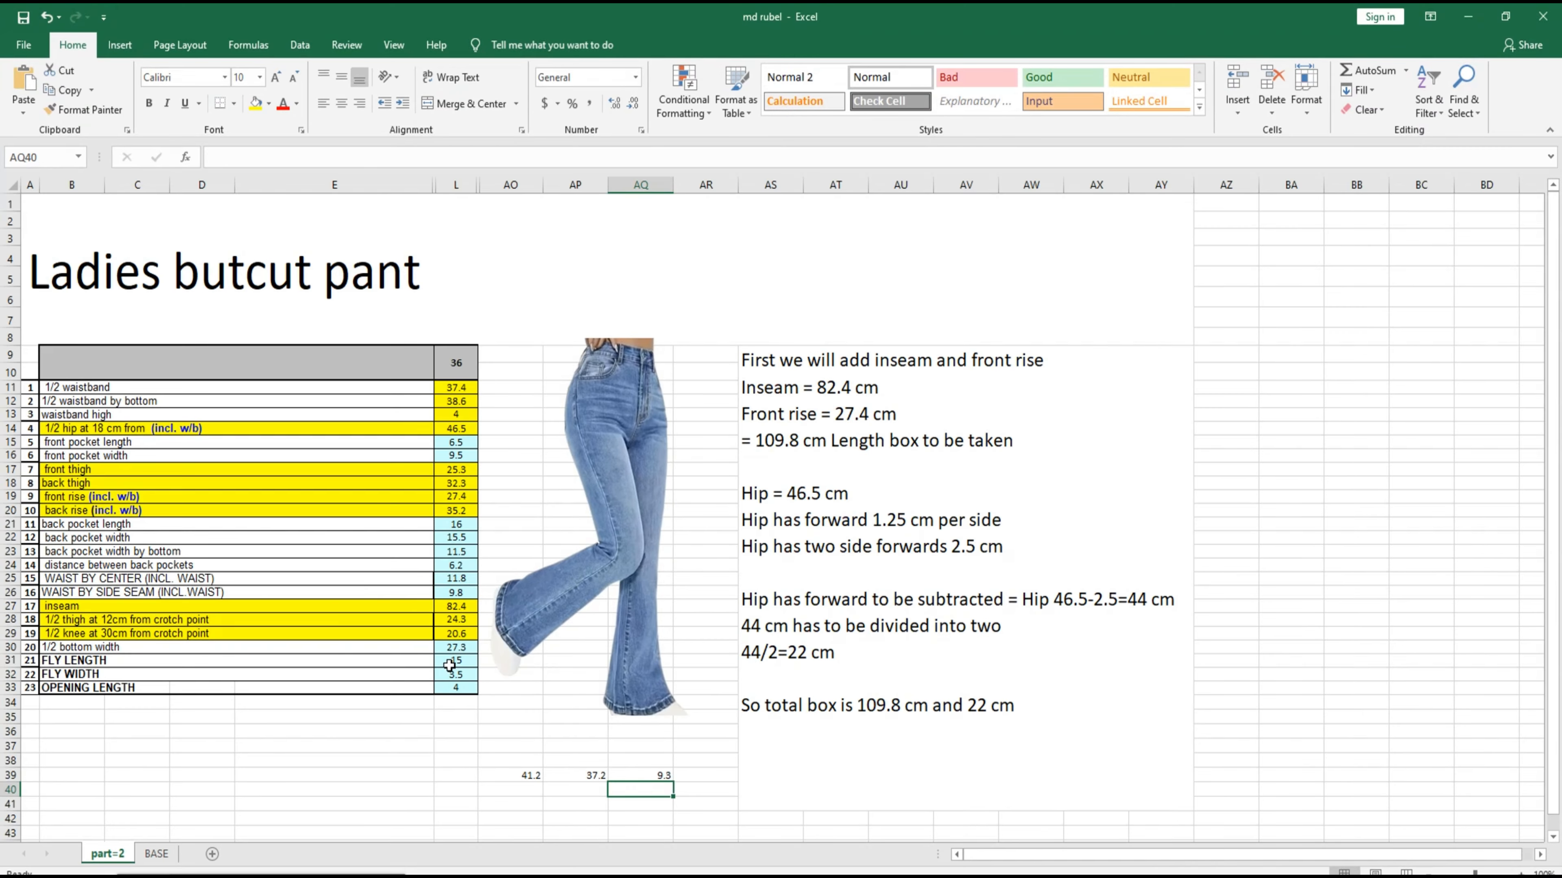
left_click(532, 771)
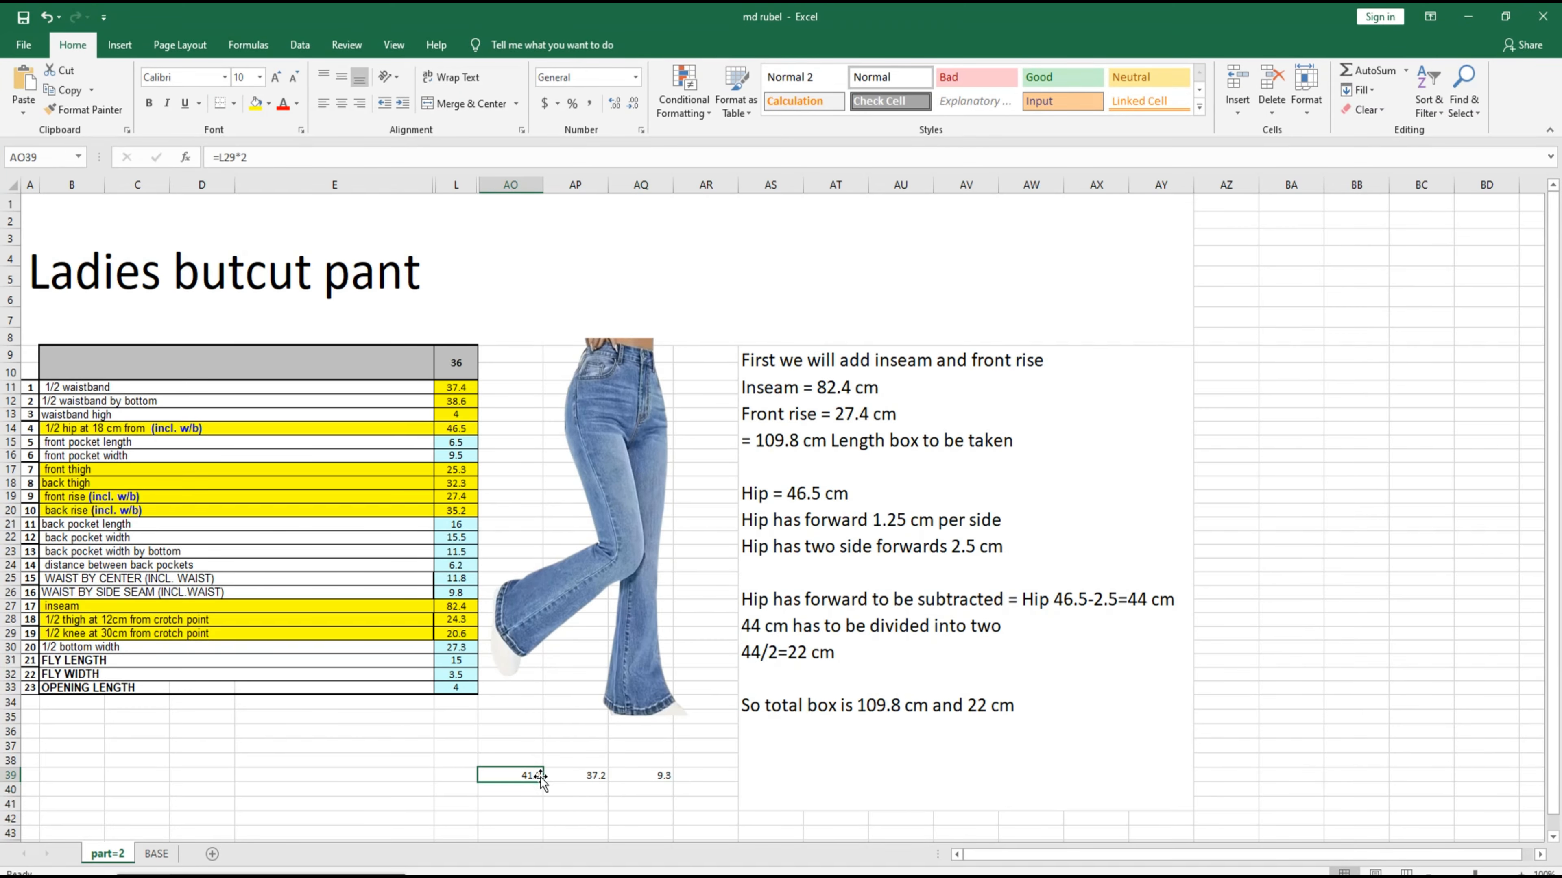
double_click(575, 775)
key("Escape")
key("Delete")
left_click_drag(240, 647, 455, 647)
left_click(255, 103)
Step: Enter a formula in AO37 that doubles the 1/2 bottom width from cell L30
left_click(511, 746)
type("=")
left_click(456, 647)
type("*")
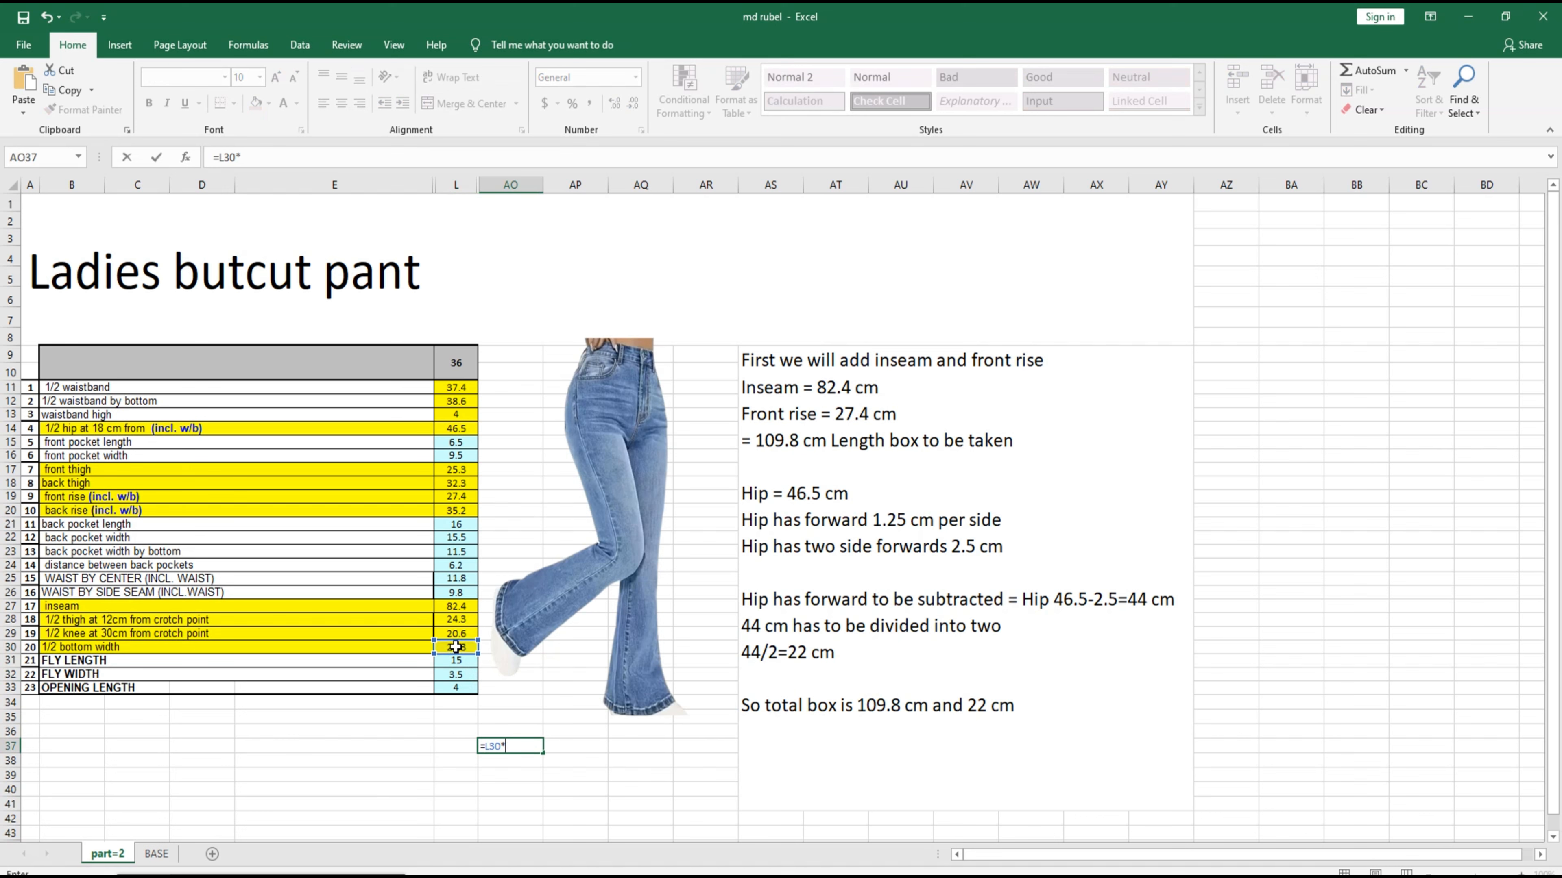
type("2")
key("Return")
Step: Subtract 4 from the doubled bottom width in AO37 with a formula in cell AP37
left_click(561, 749)
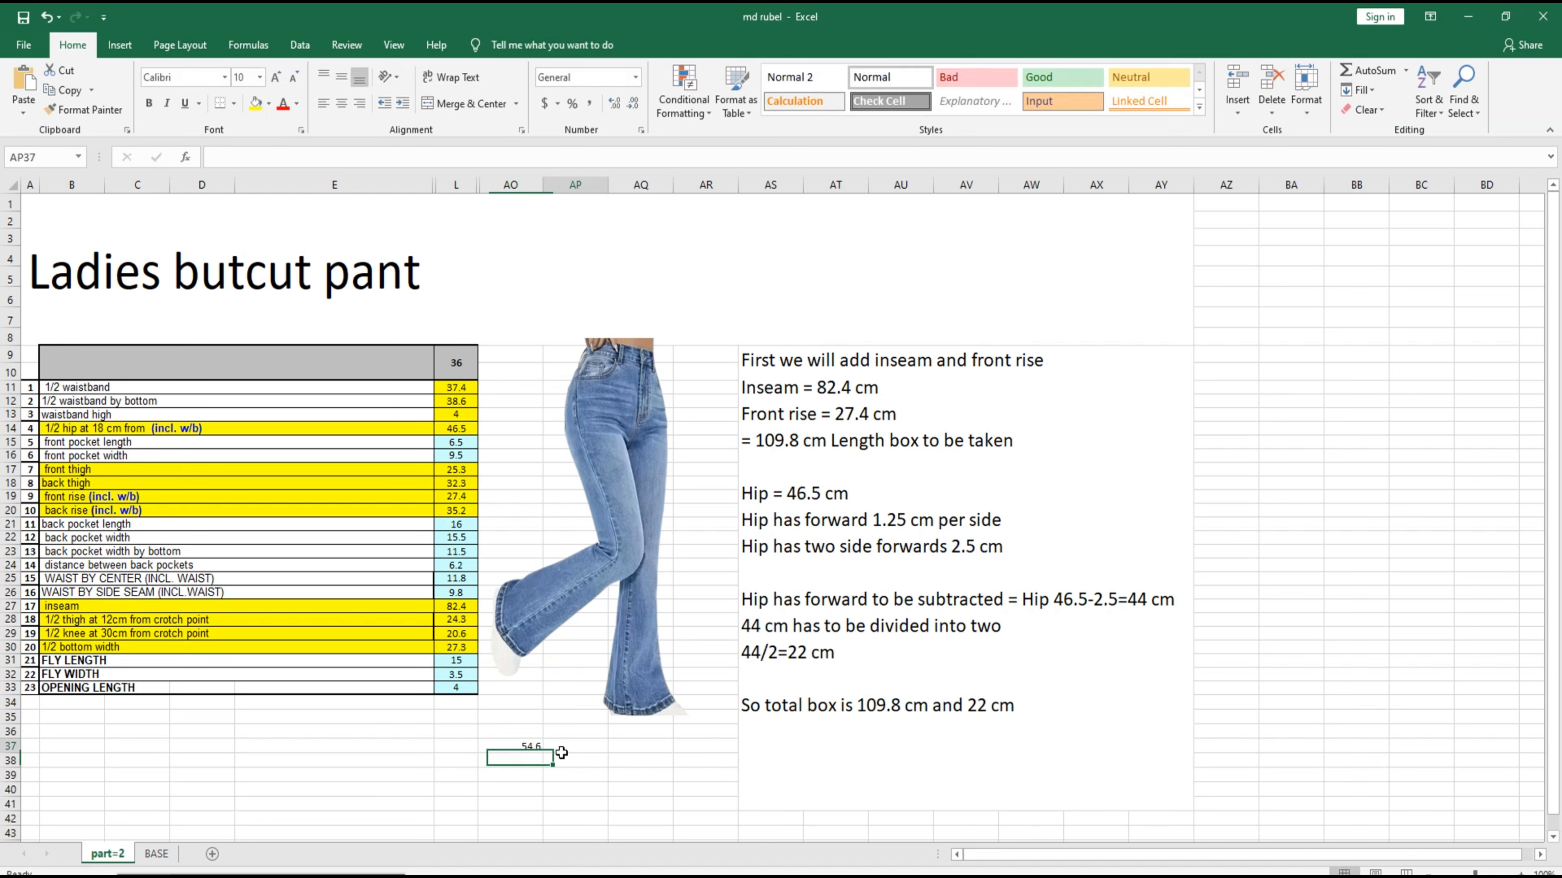
type("=")
left_click(533, 750)
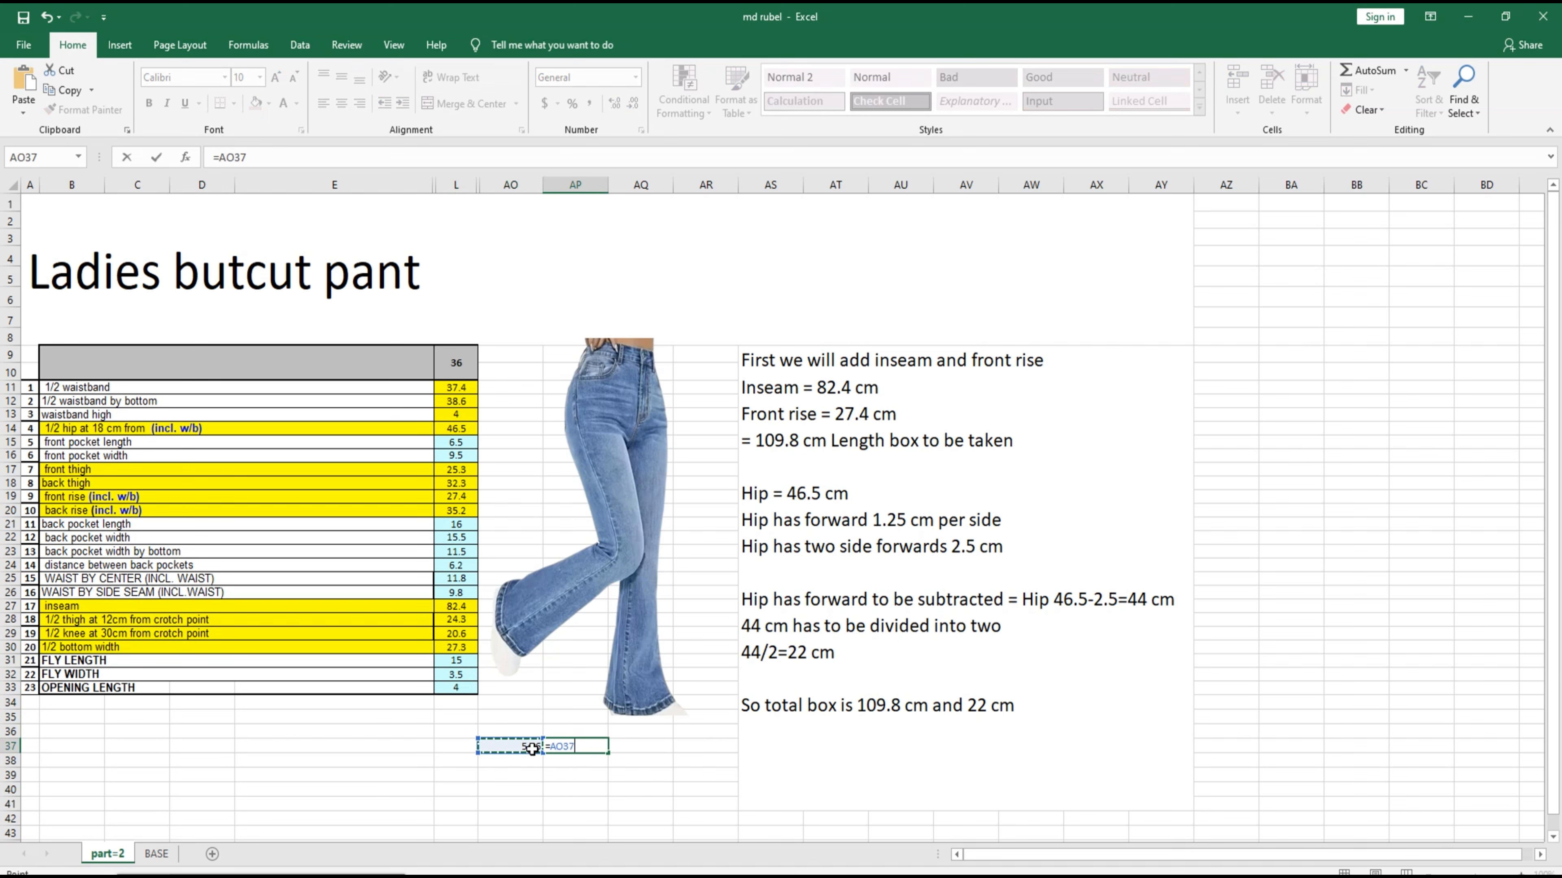
type("-4")
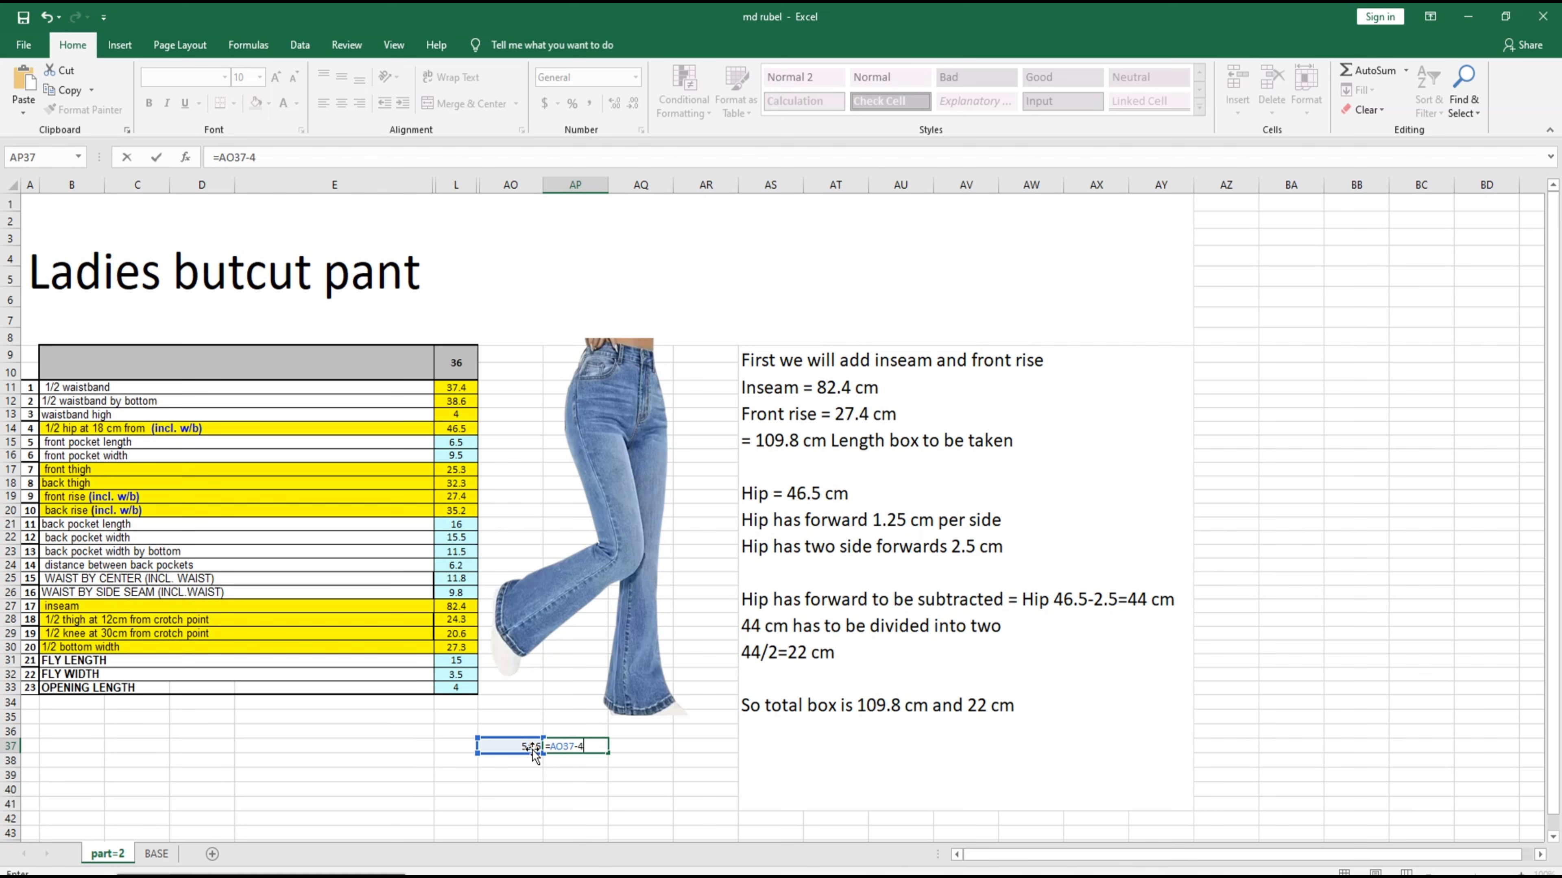
key("Return")
Step: Divide the reduced bottom value in AP37 by 4 with a formula in cell AQ37
left_click(652, 745)
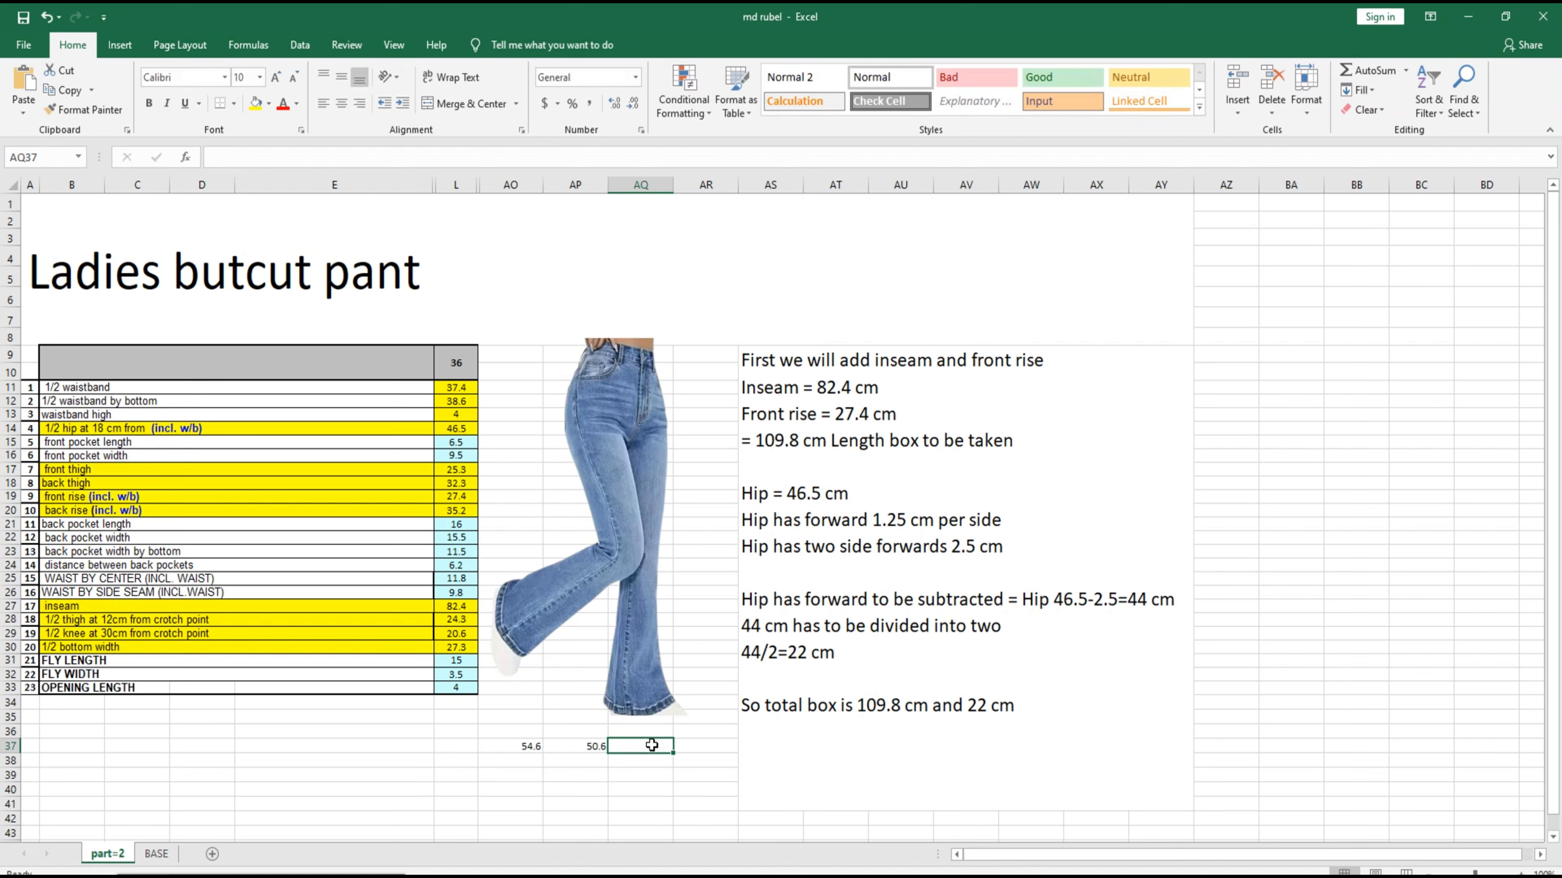
type("=")
left_click(593, 746)
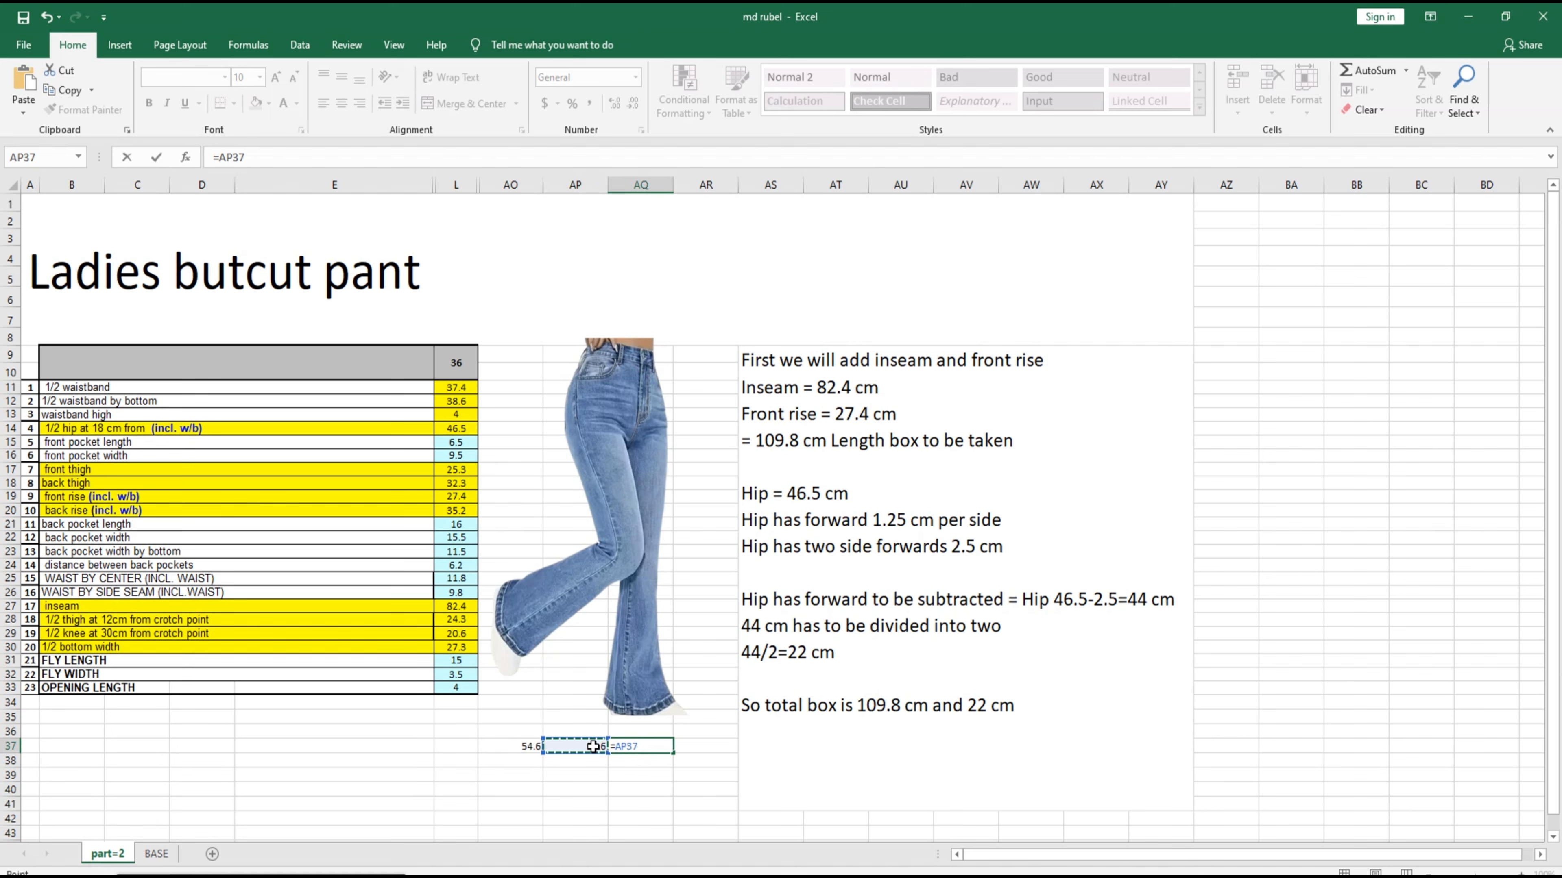
type("/4")
key("Return")
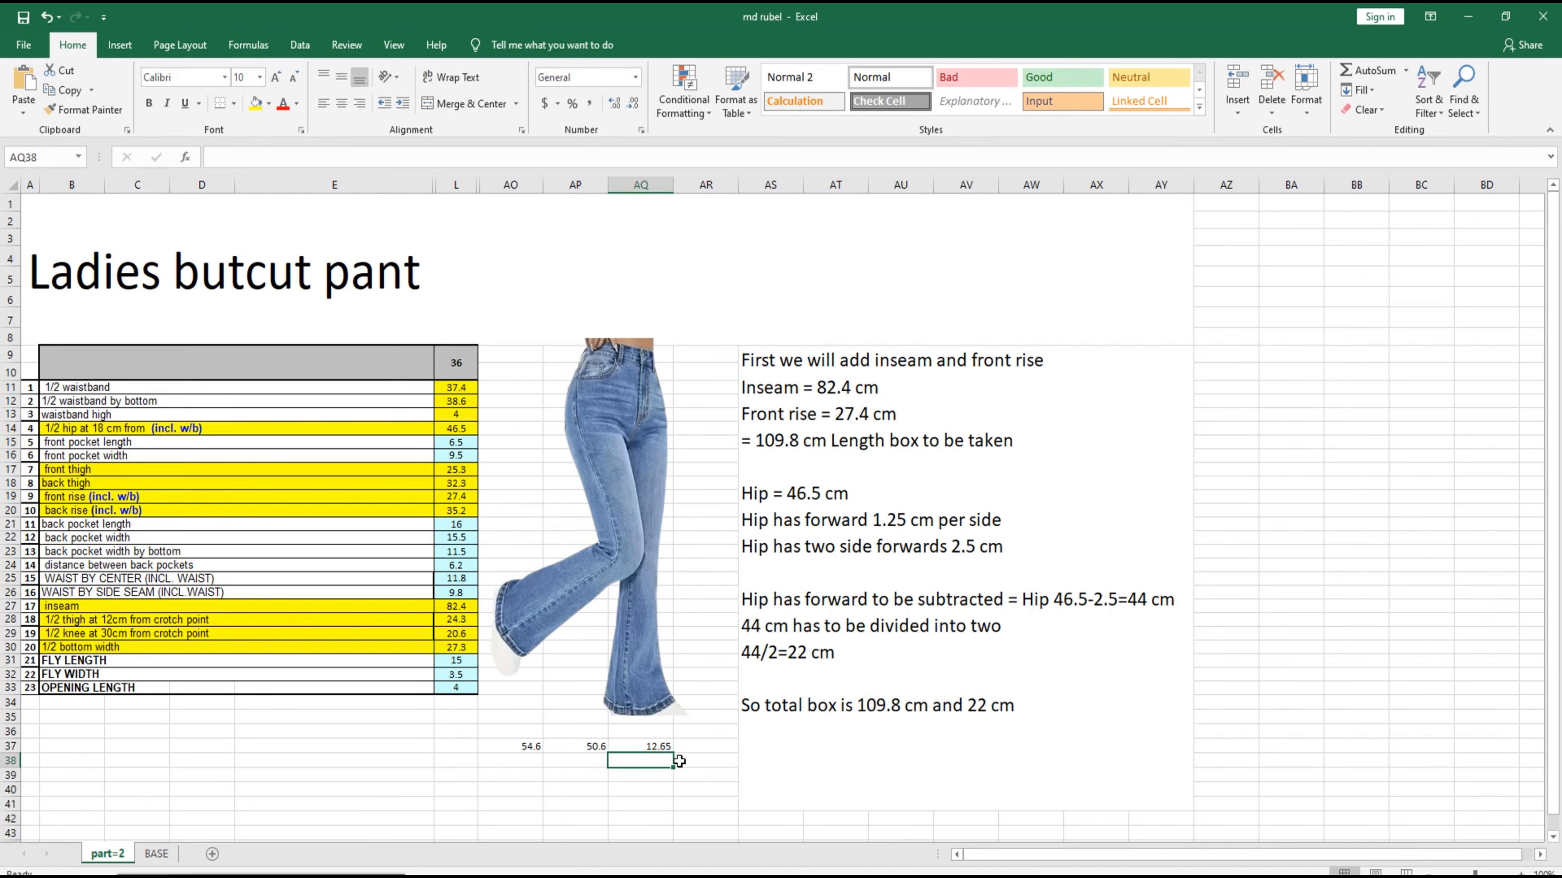
Step: Return to Modaris and place developed points on the bottom line 12.65 cm to each side of the centre line
left_click(1467, 15)
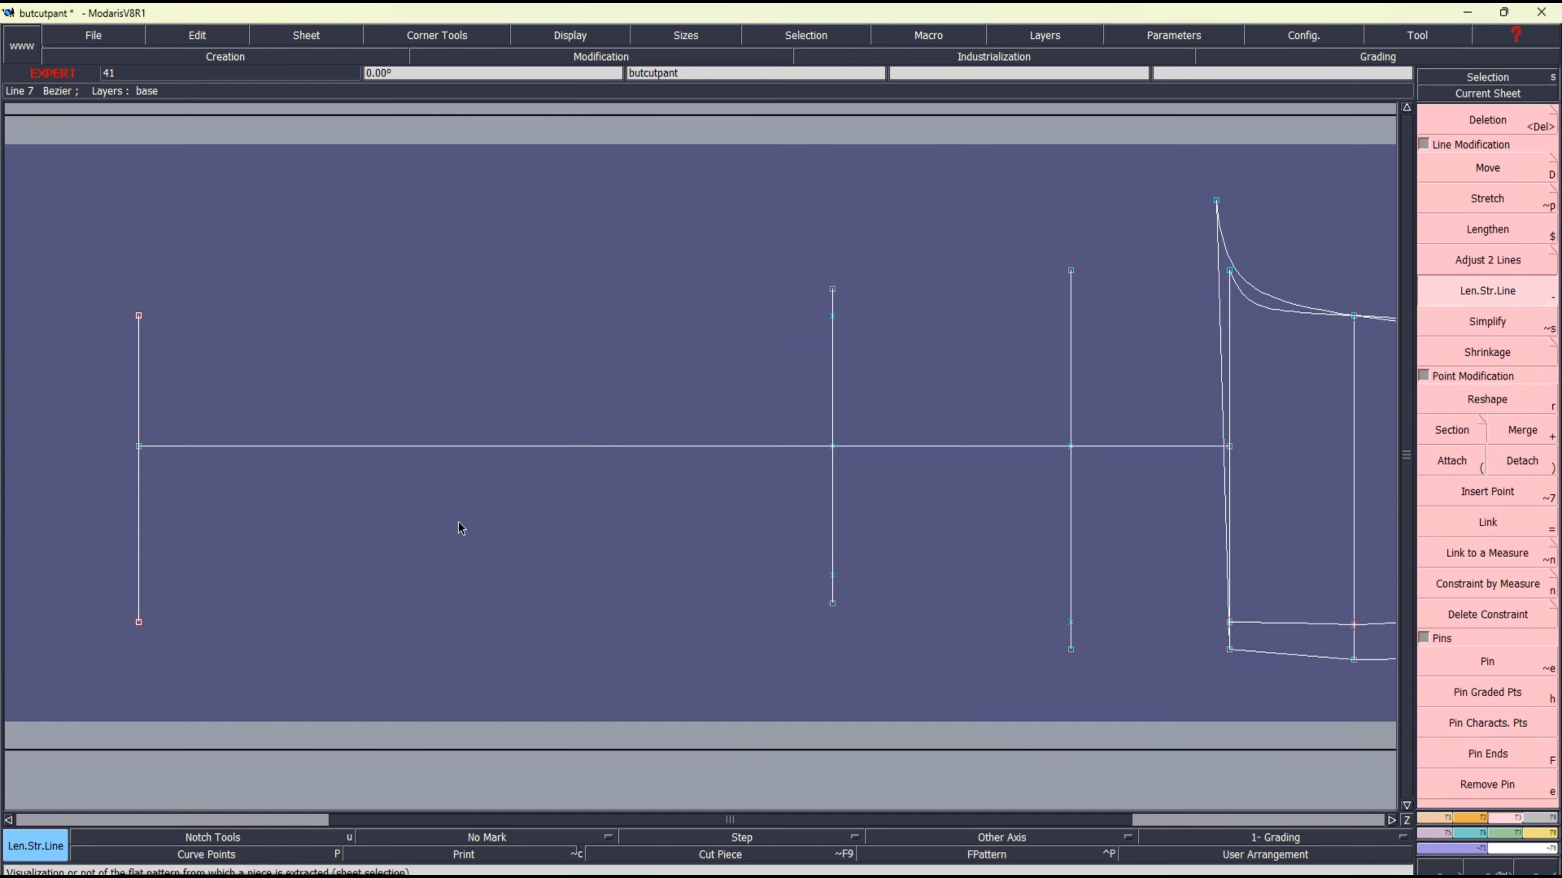
key("d")
left_click(138, 448)
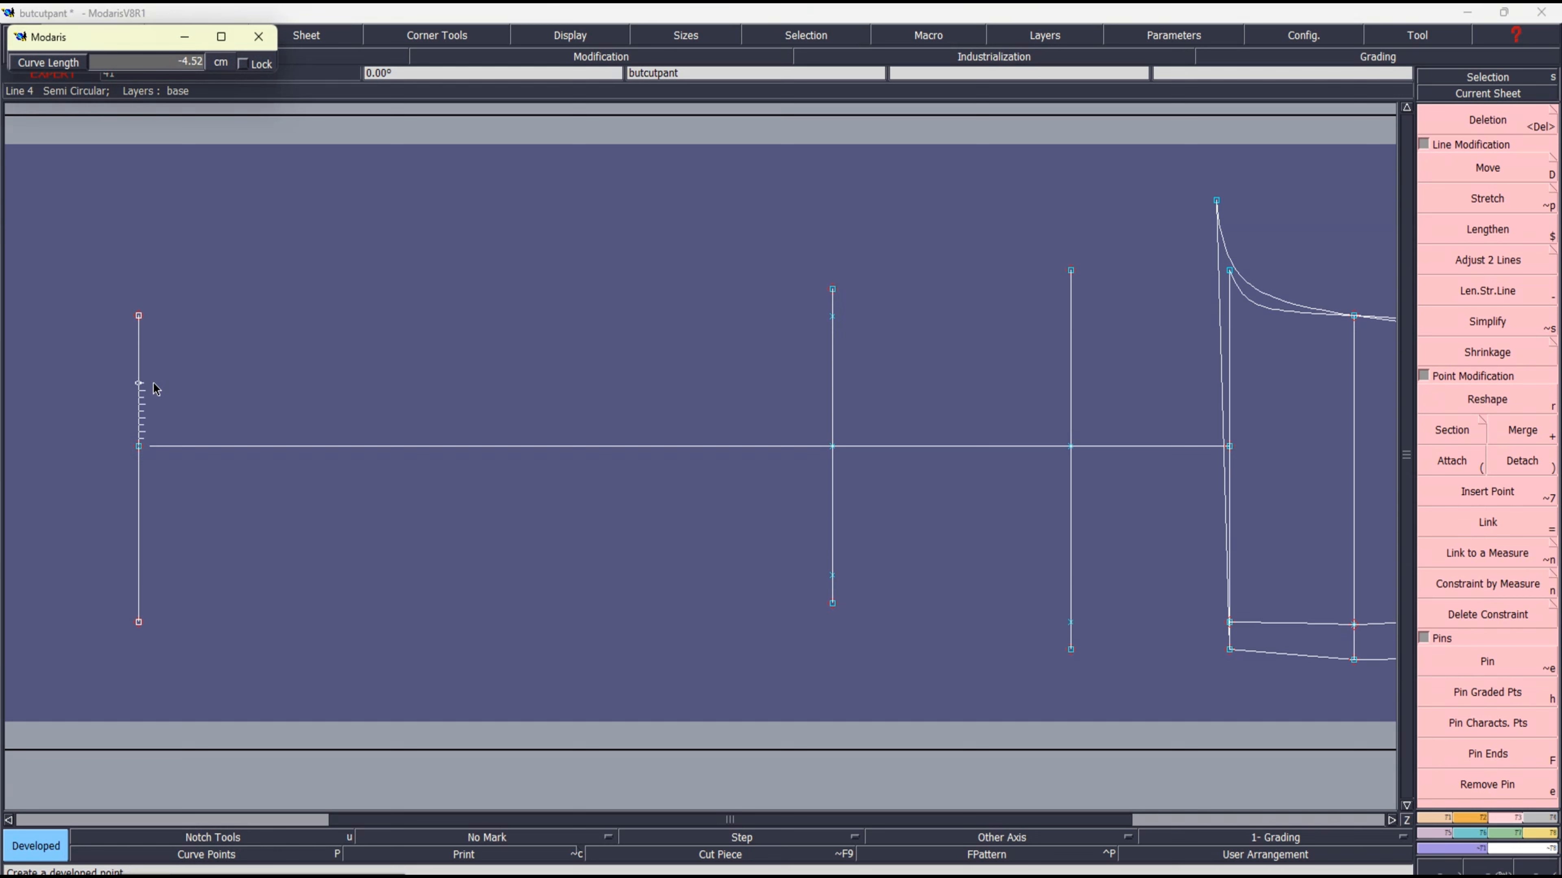
type("9.30")
type("-12")
key("Return")
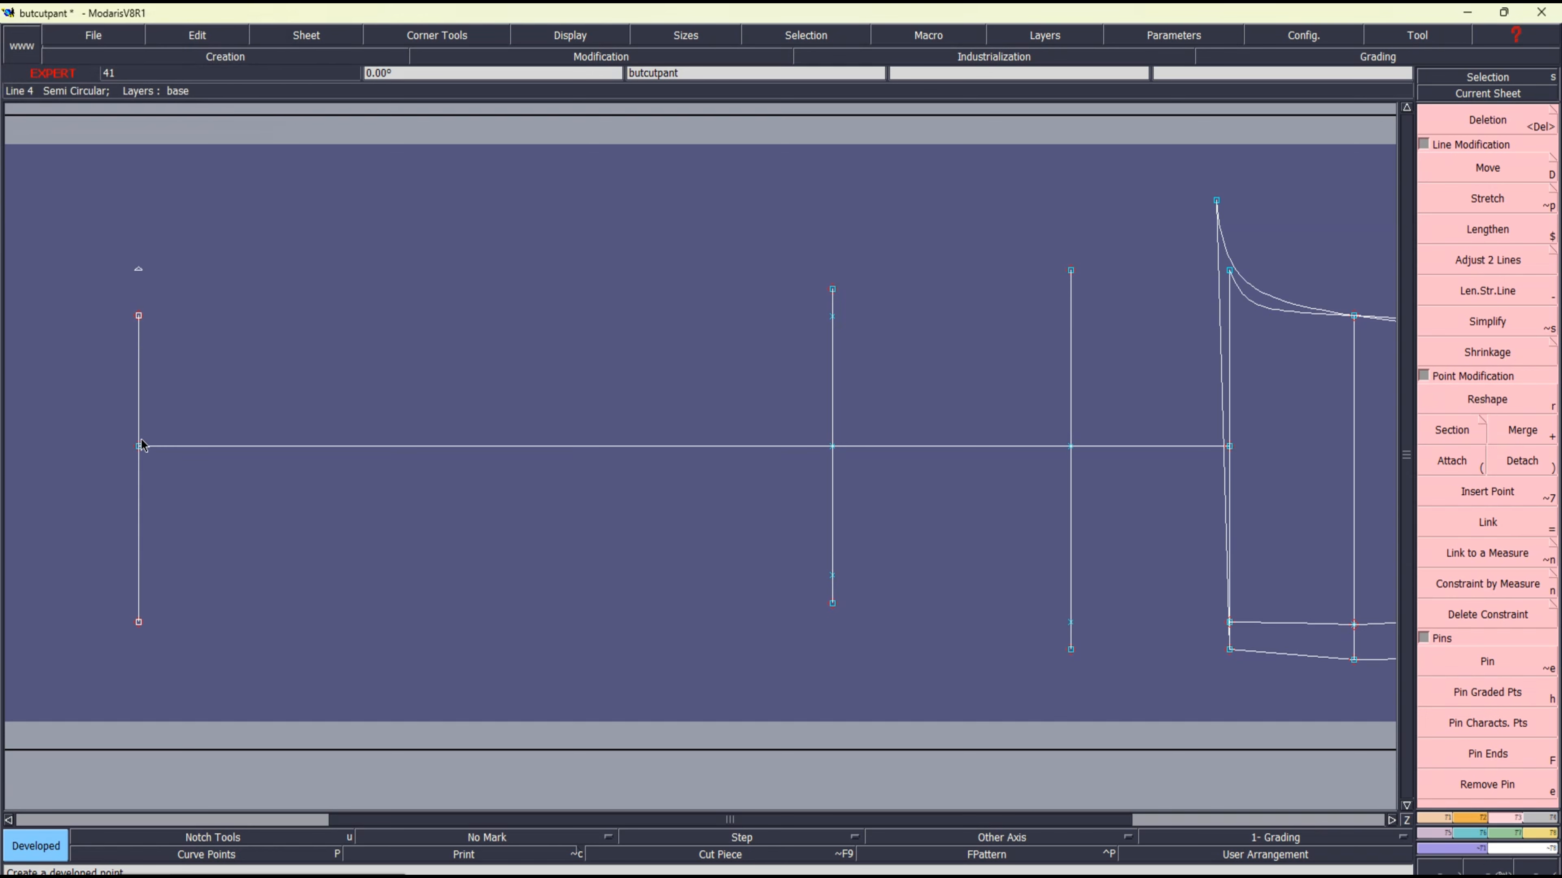
left_click(138, 447)
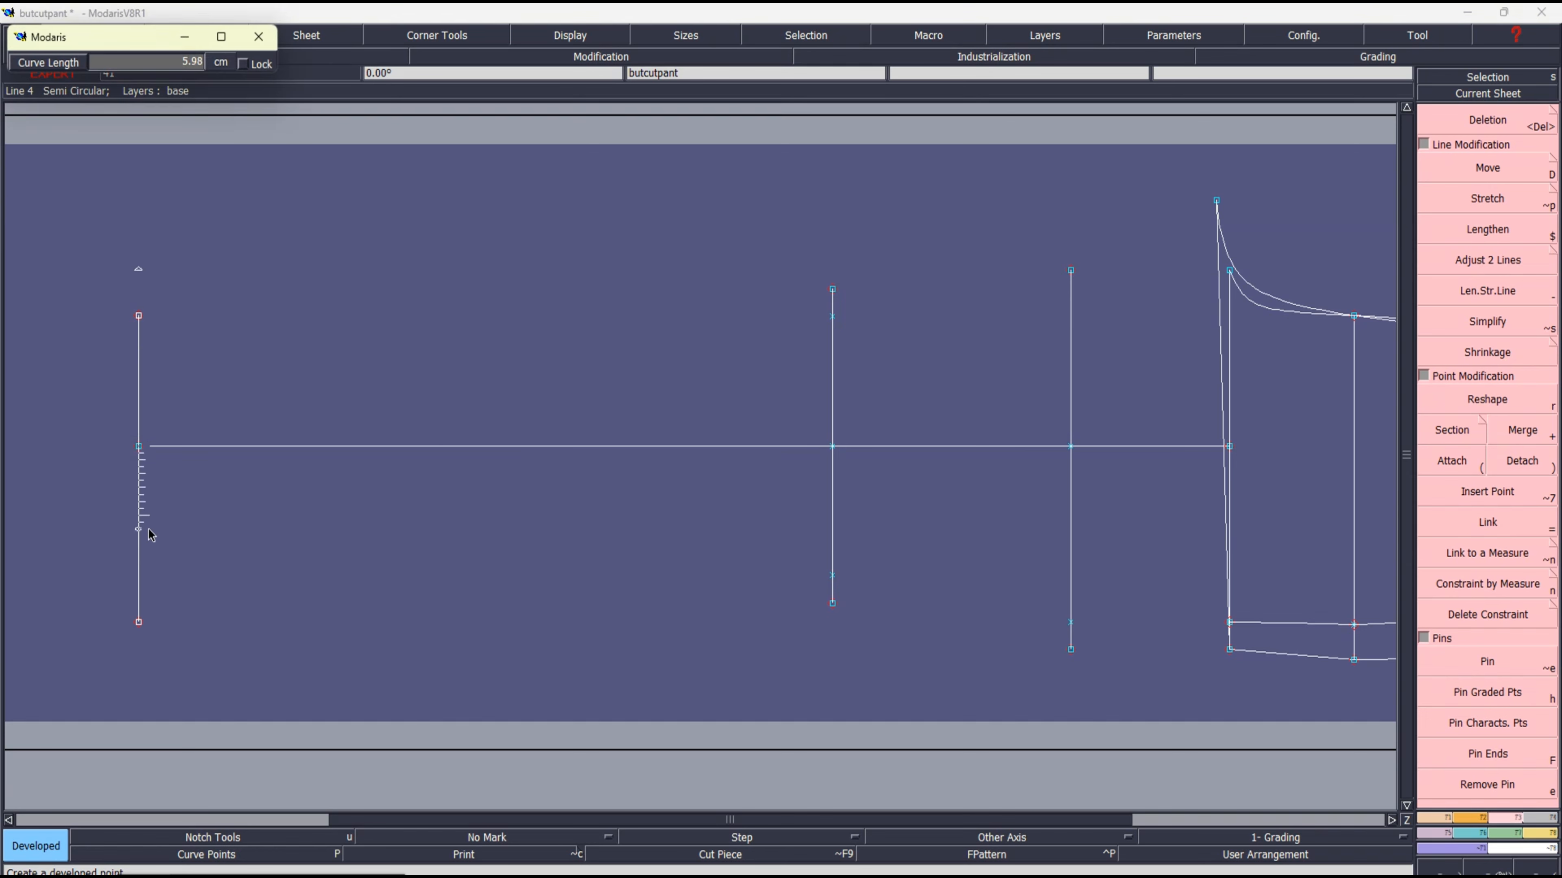
key("Down")
type("12.65")
key("Return")
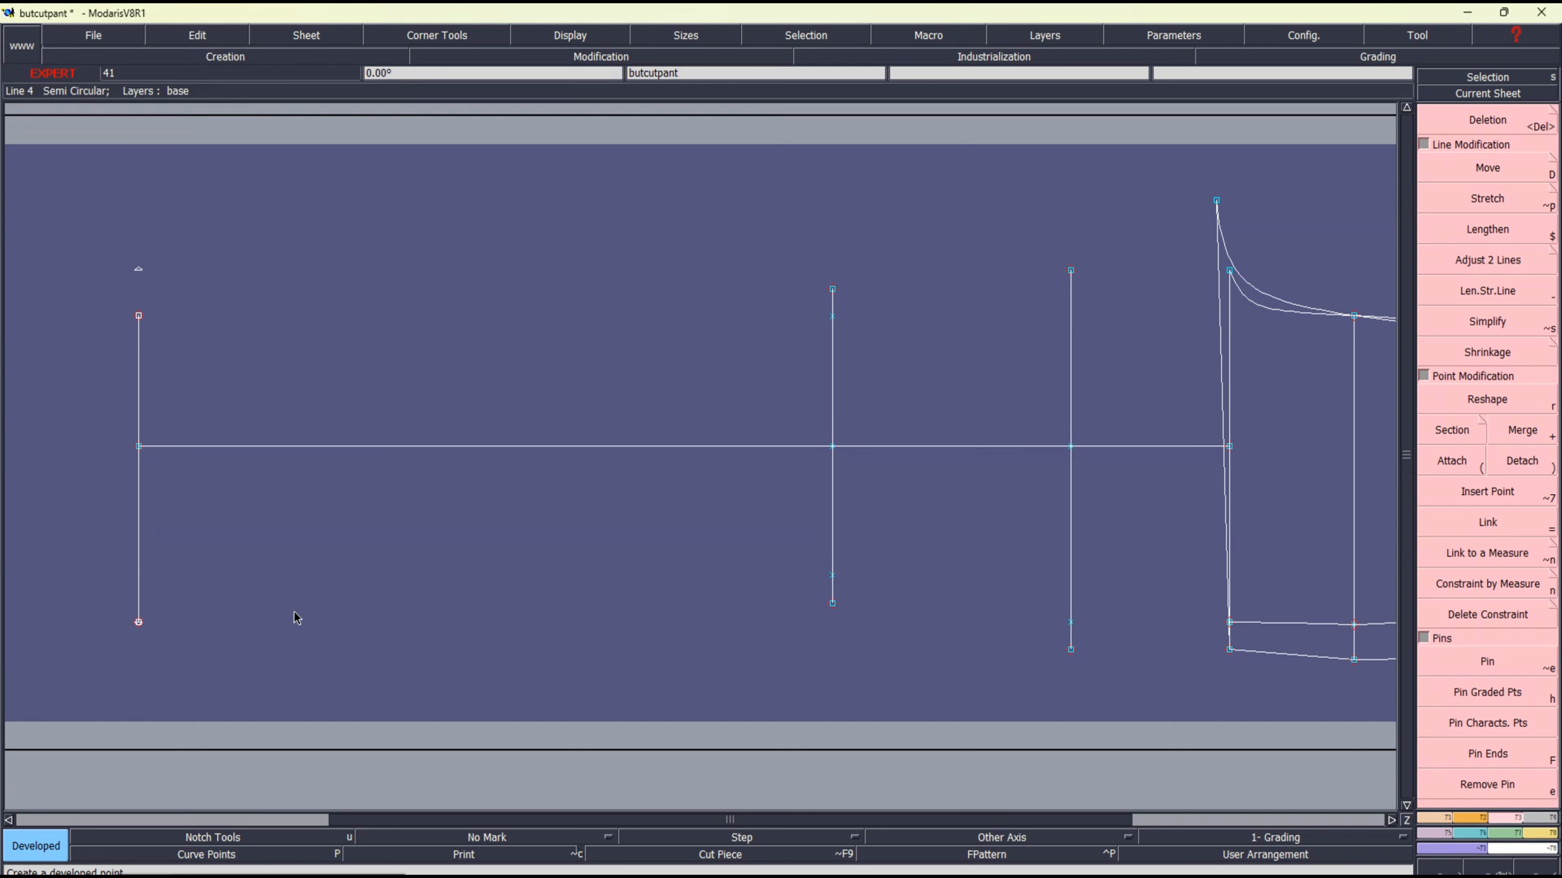
Step: Lengthen the bottom line at both ends past the developed points, by about 5.69 cm at the lower end
left_click(1494, 294)
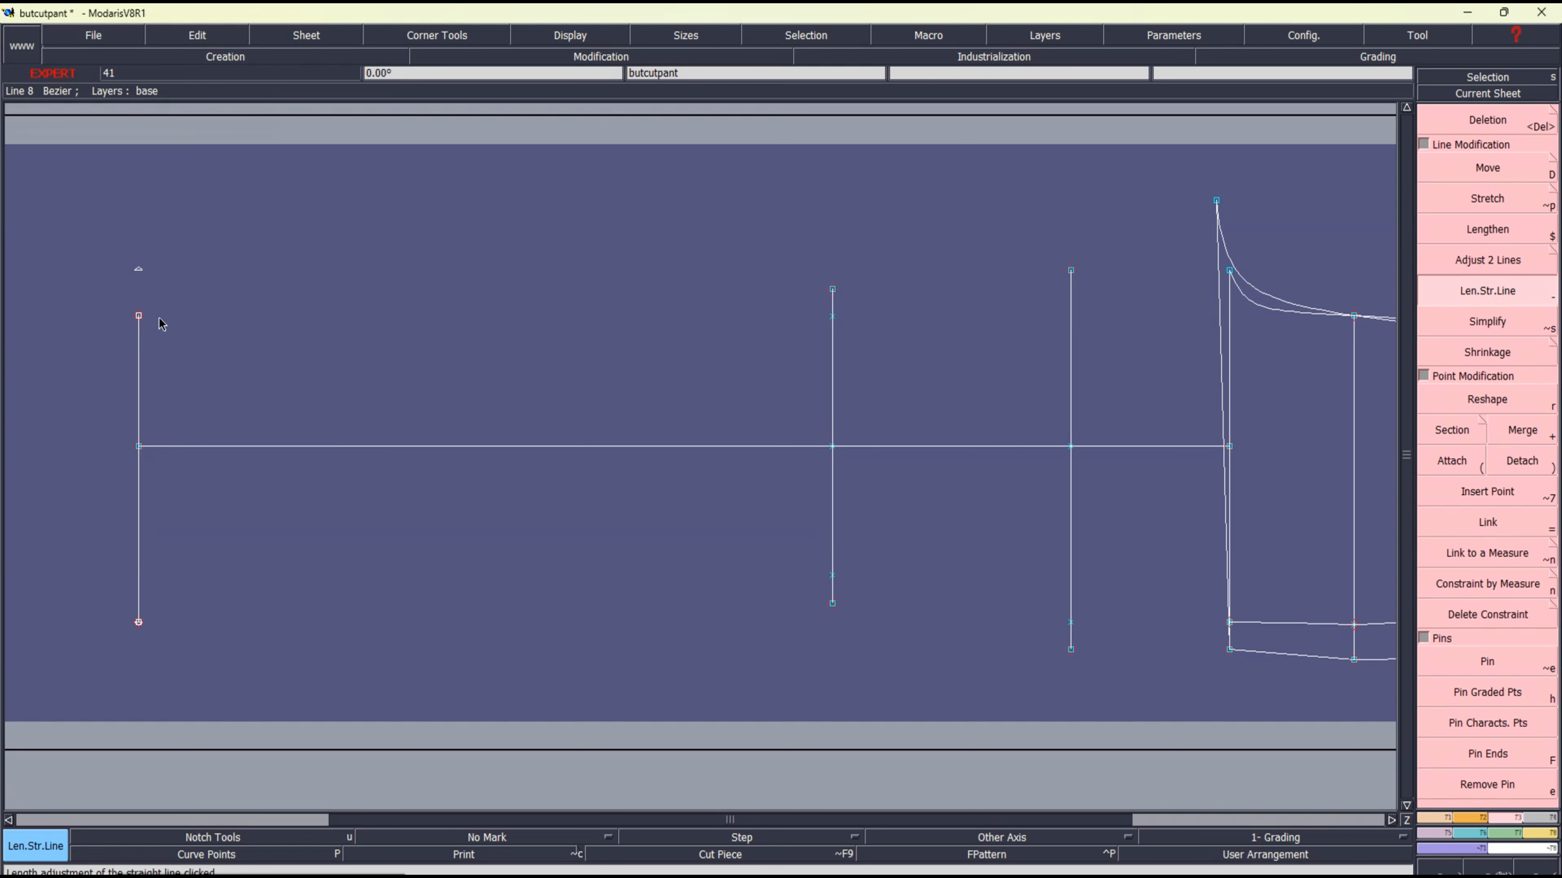
left_click(138, 349)
left_click(139, 558)
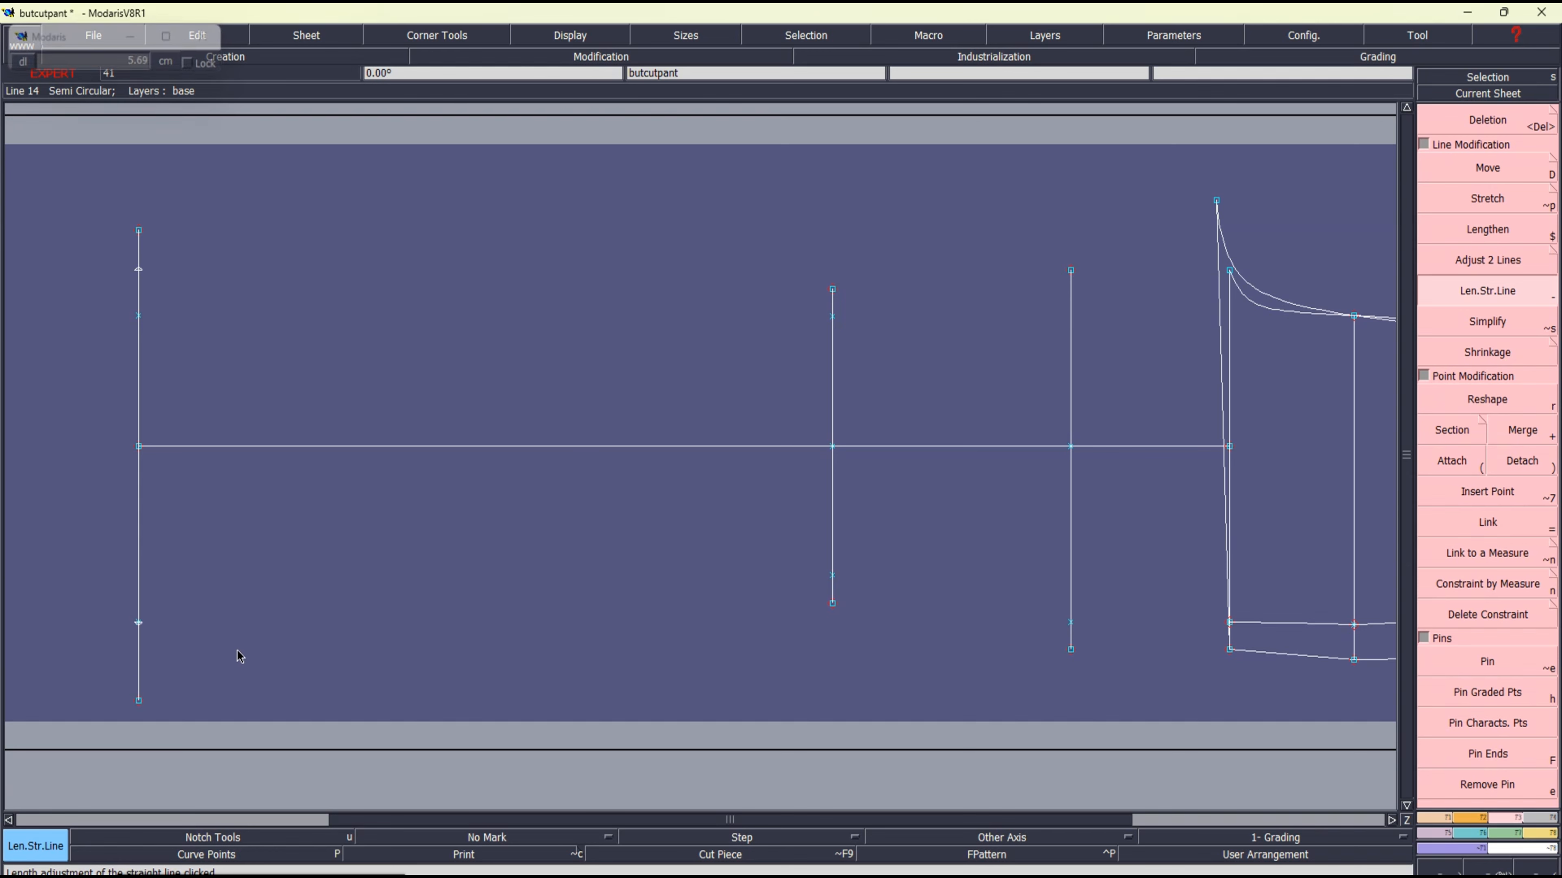
Step: Delete the bottom line's two former end points, which now lie within the lengthened line
scroll(142, 657, "up", 3)
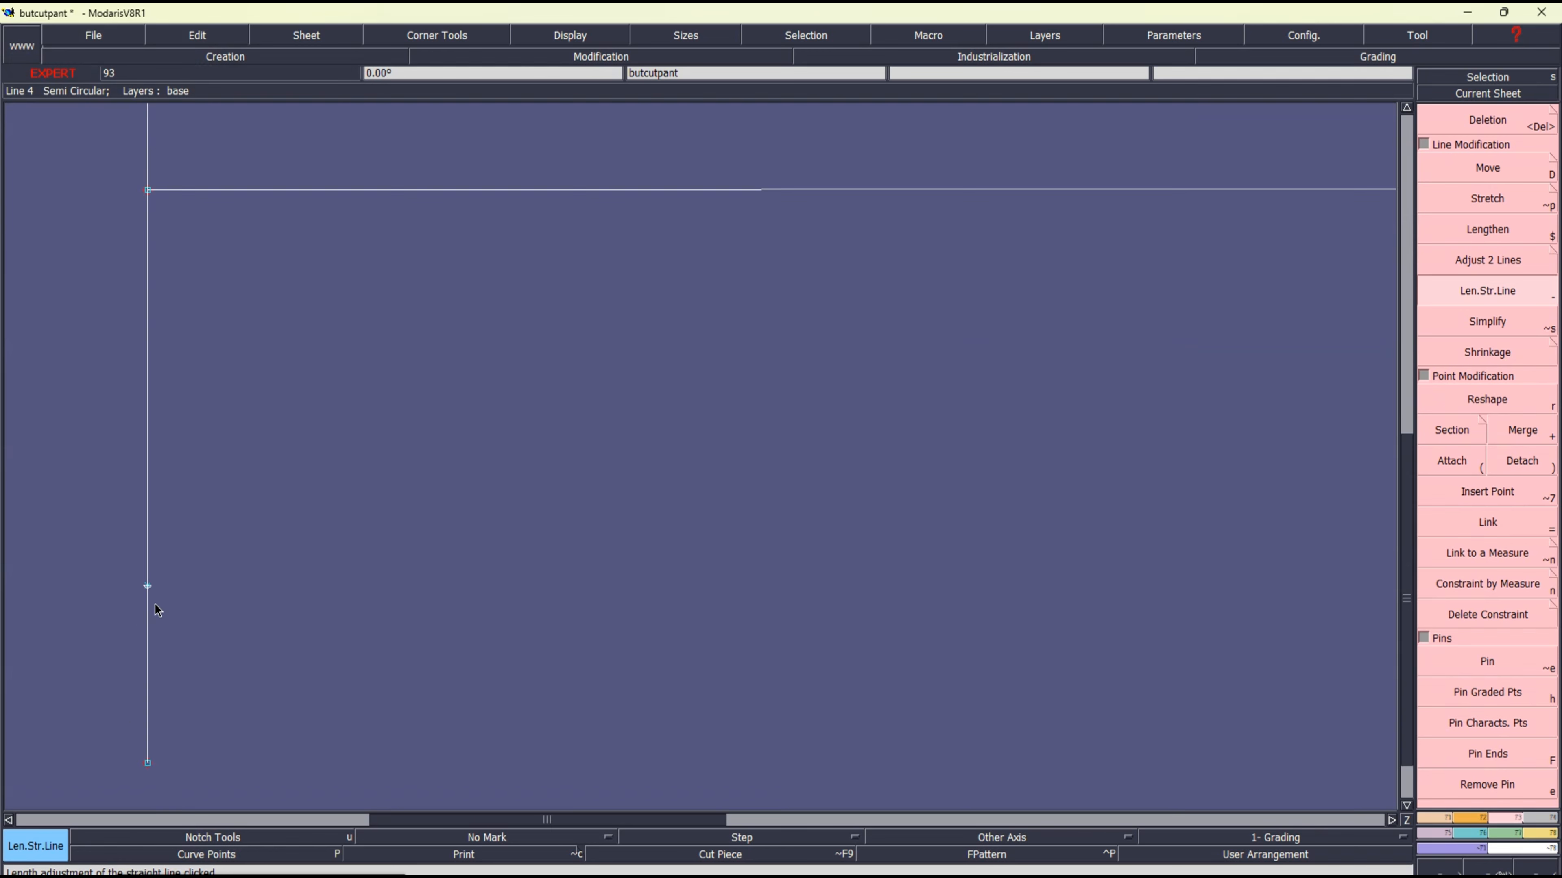
scroll(155, 603, "up", 4)
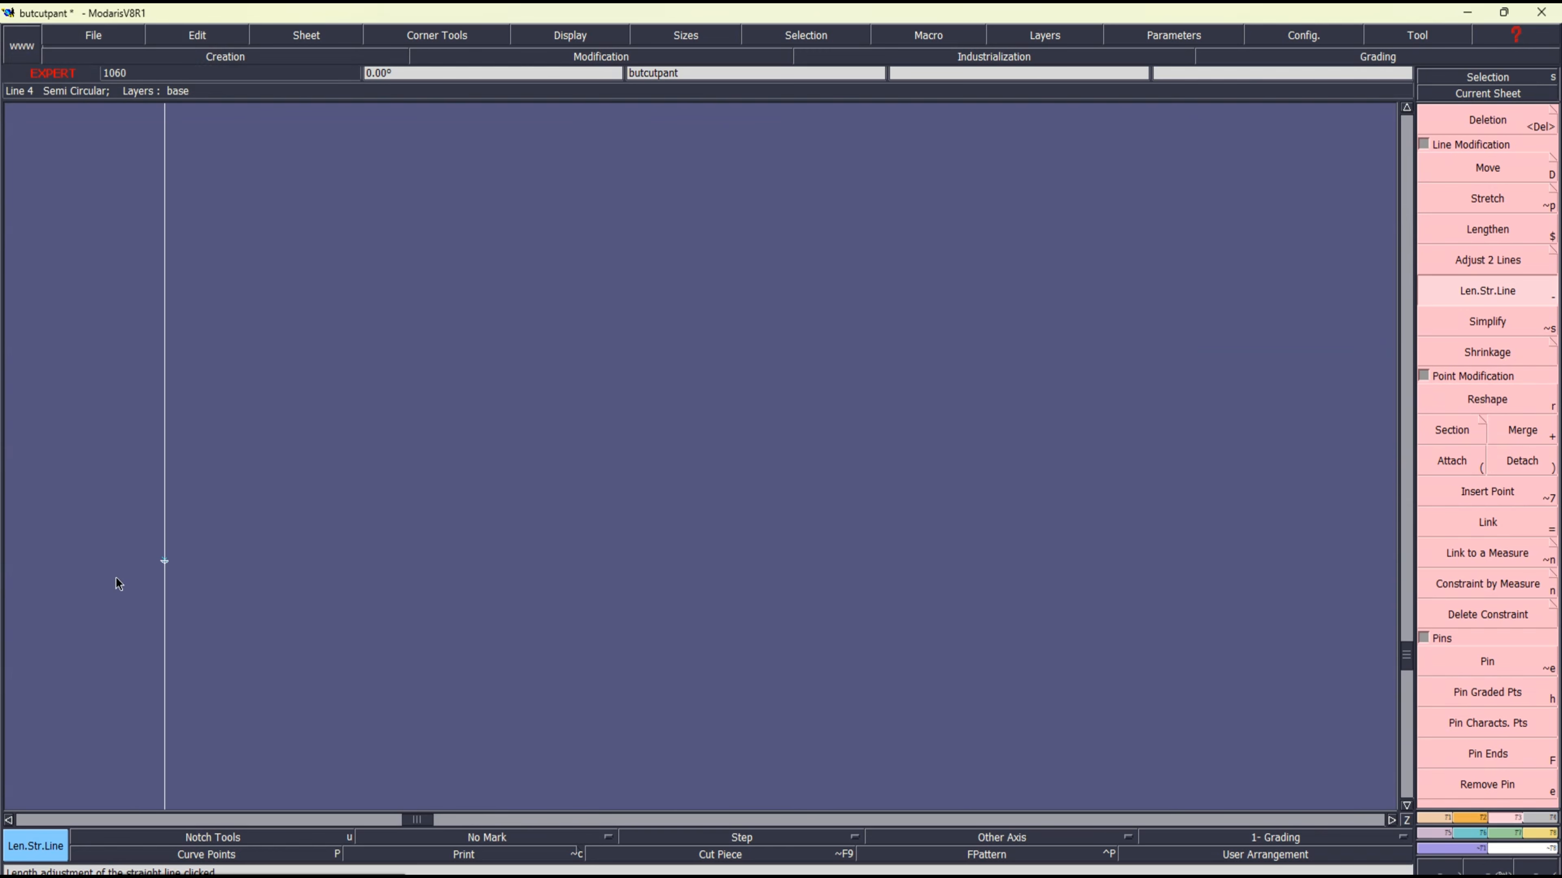
scroll(152, 574, "up", 2)
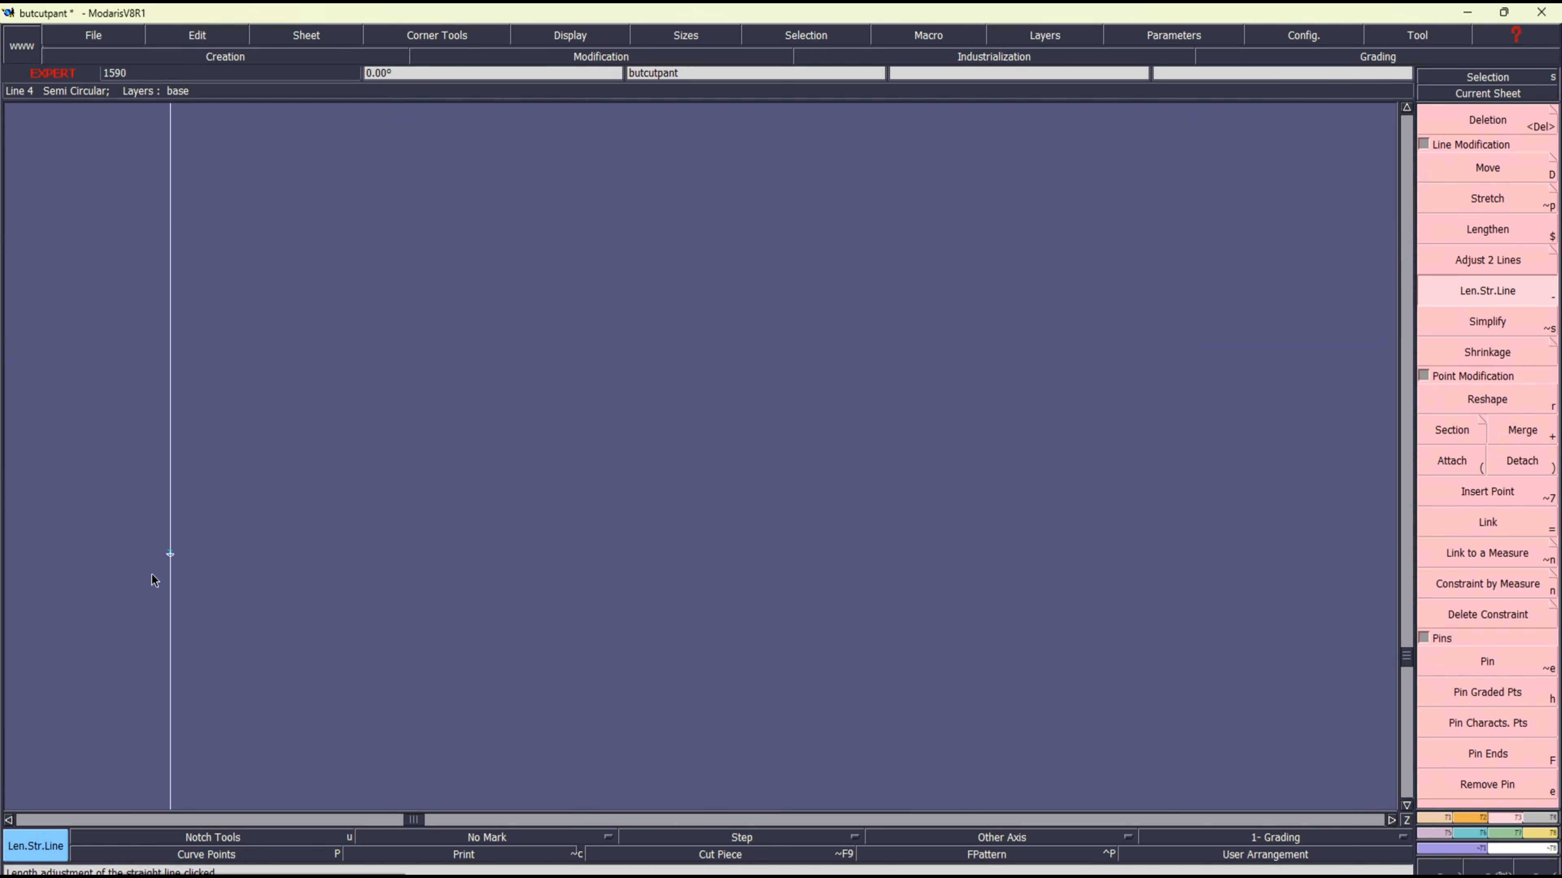
left_click(170, 542)
key("Return")
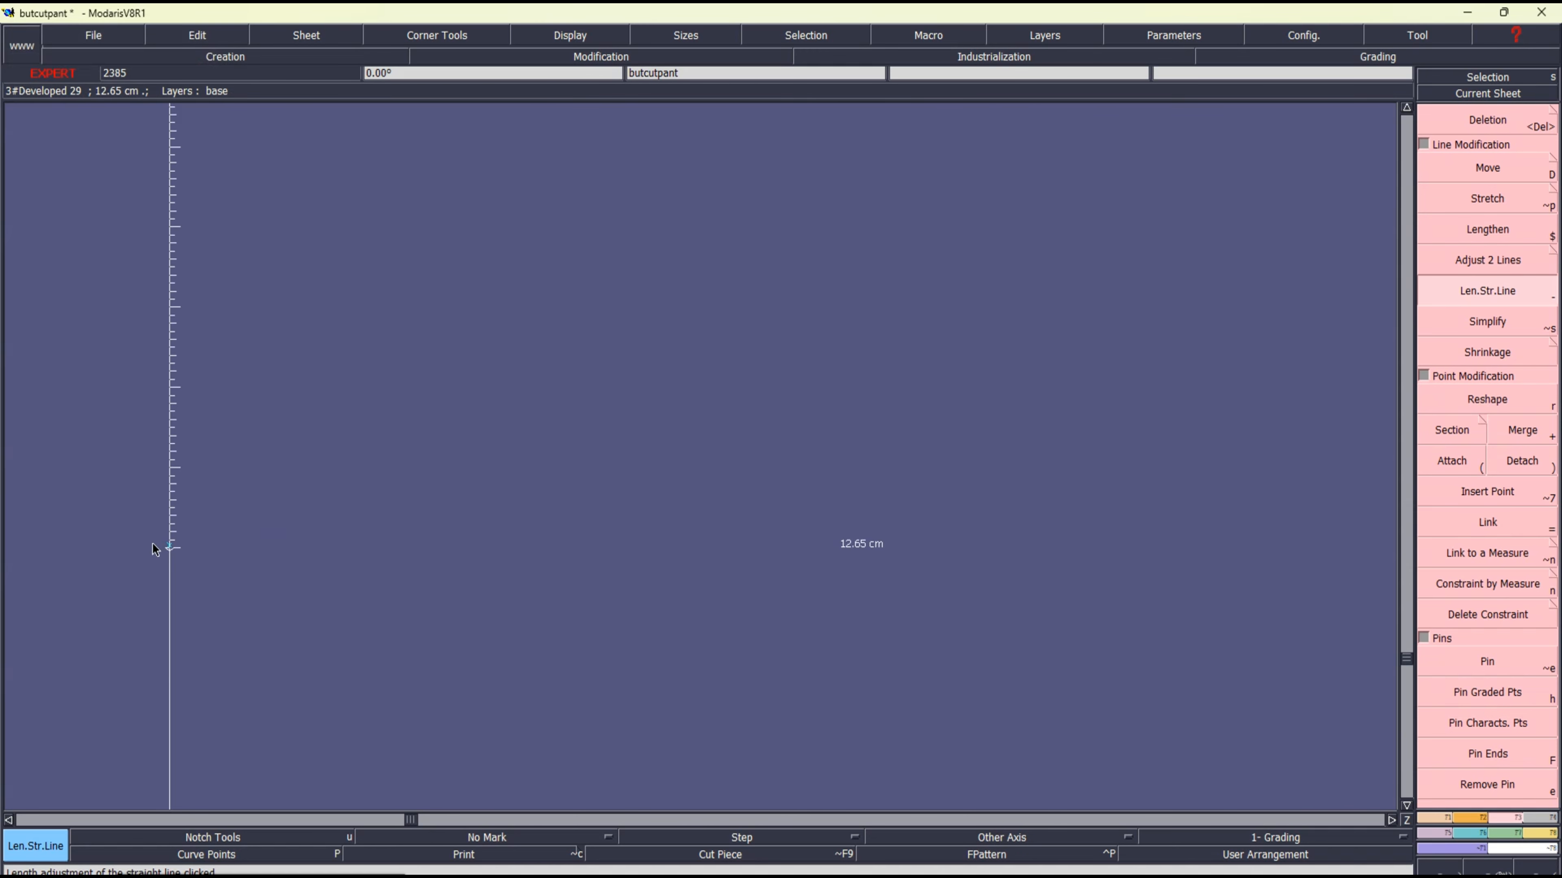
key("Delete")
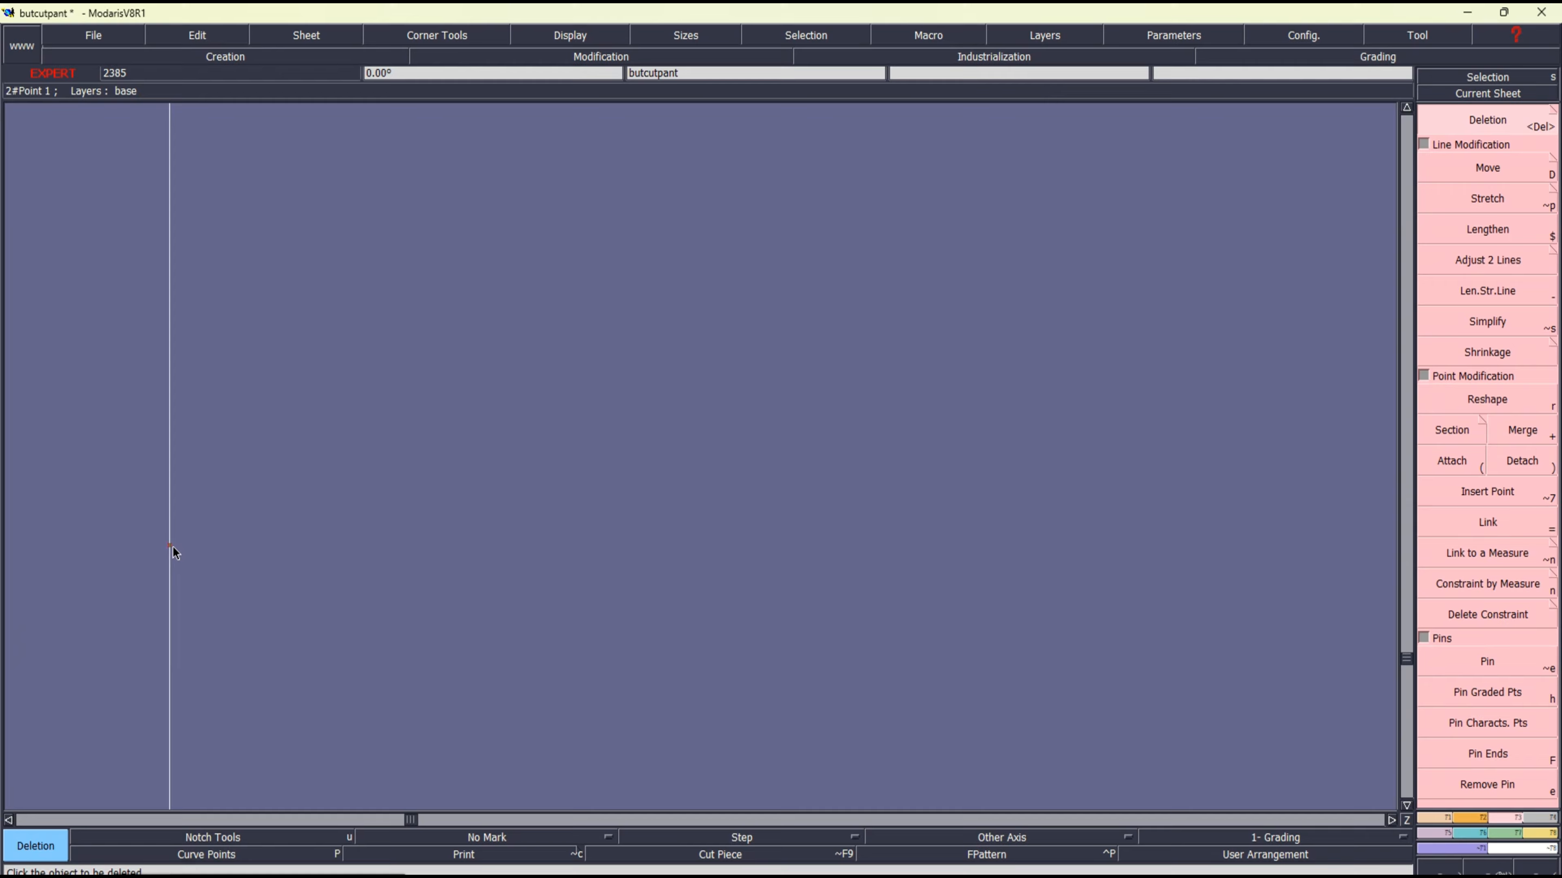
left_click(172, 546)
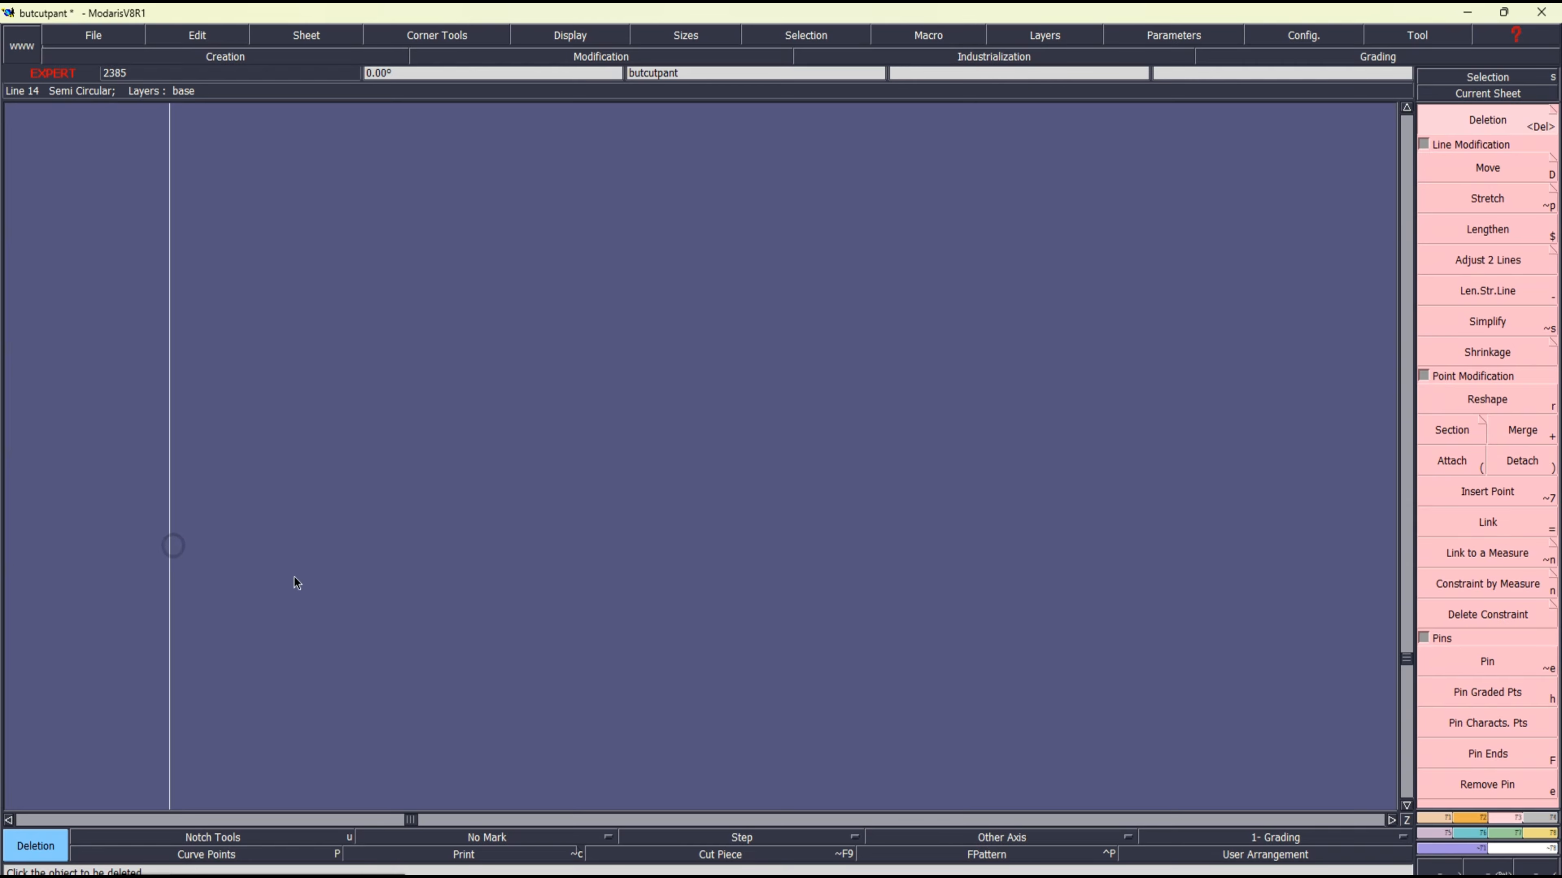
key("Home")
left_click(185, 333)
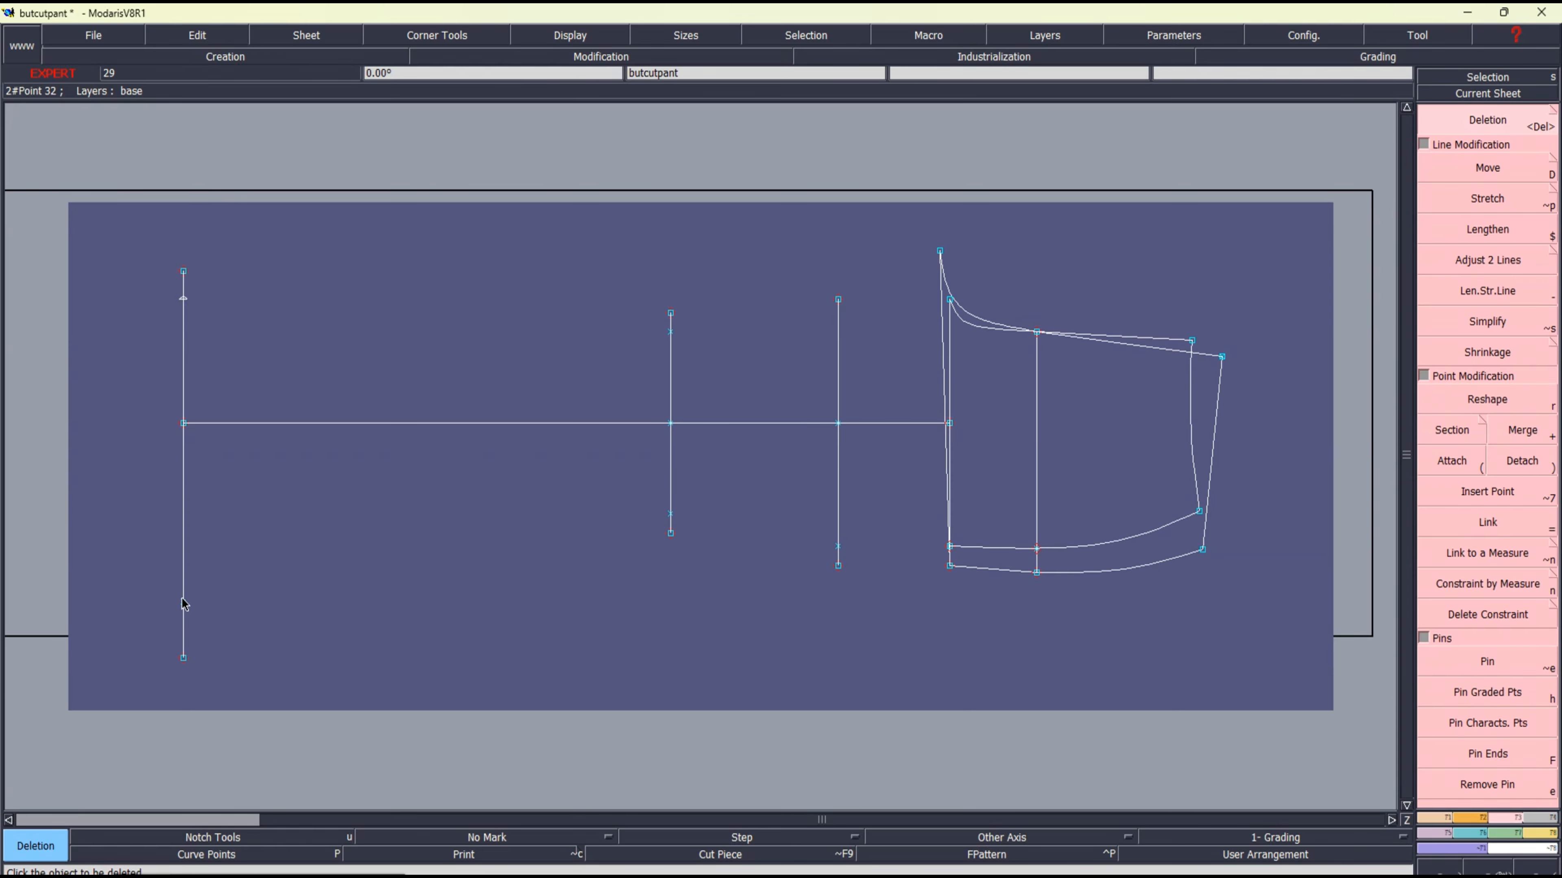
Step: Place a developed point on the lower half of the bottom line, 12.65 cm from the centre line
key("d")
left_click(184, 423)
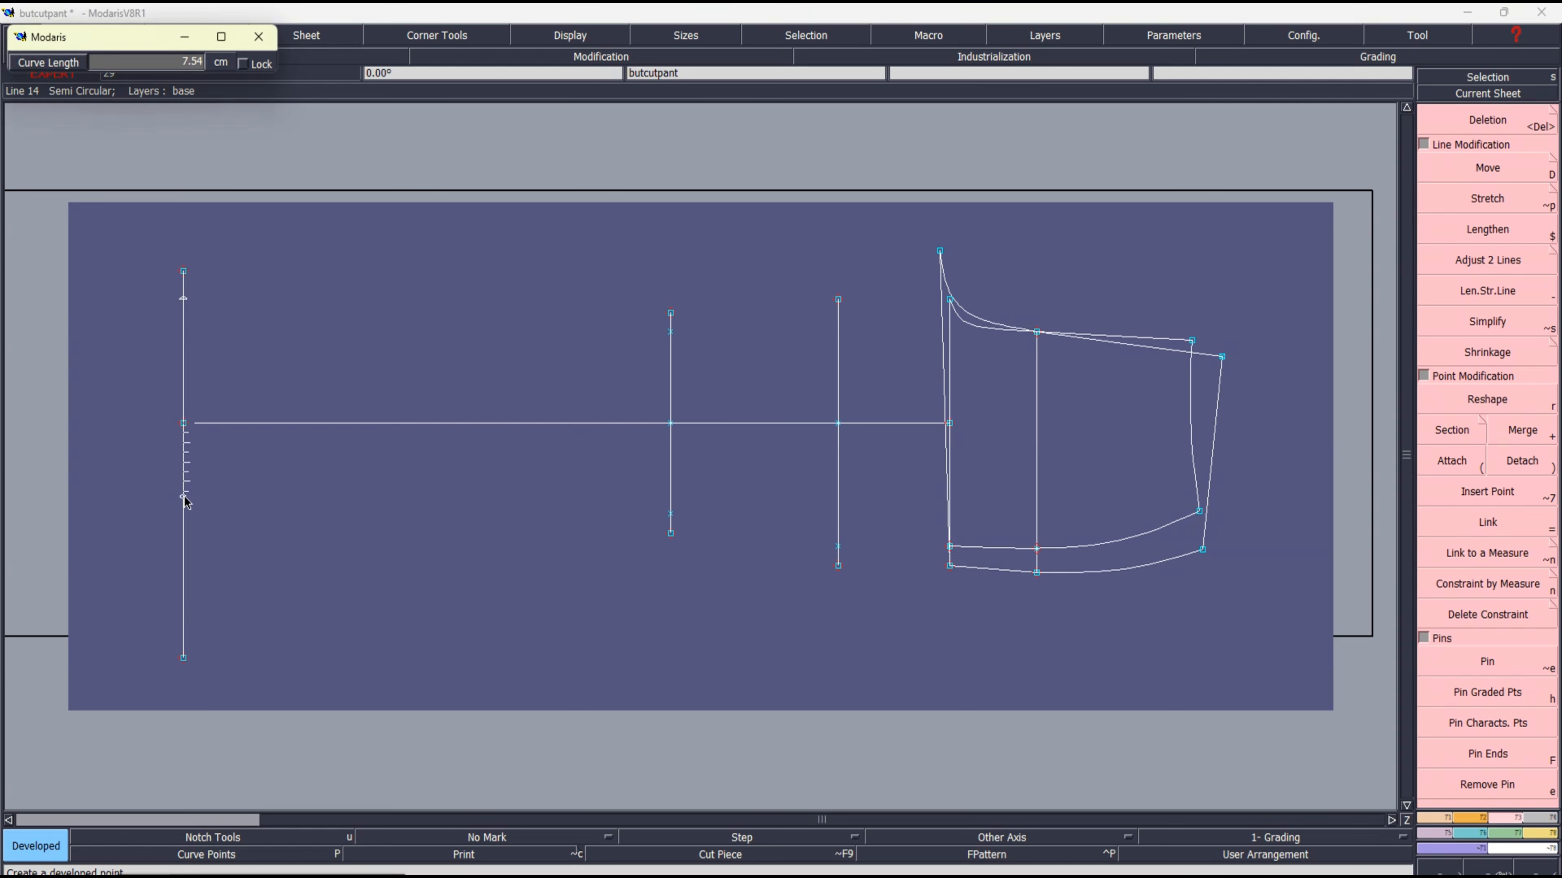
type("12.651")
left_click(258, 532)
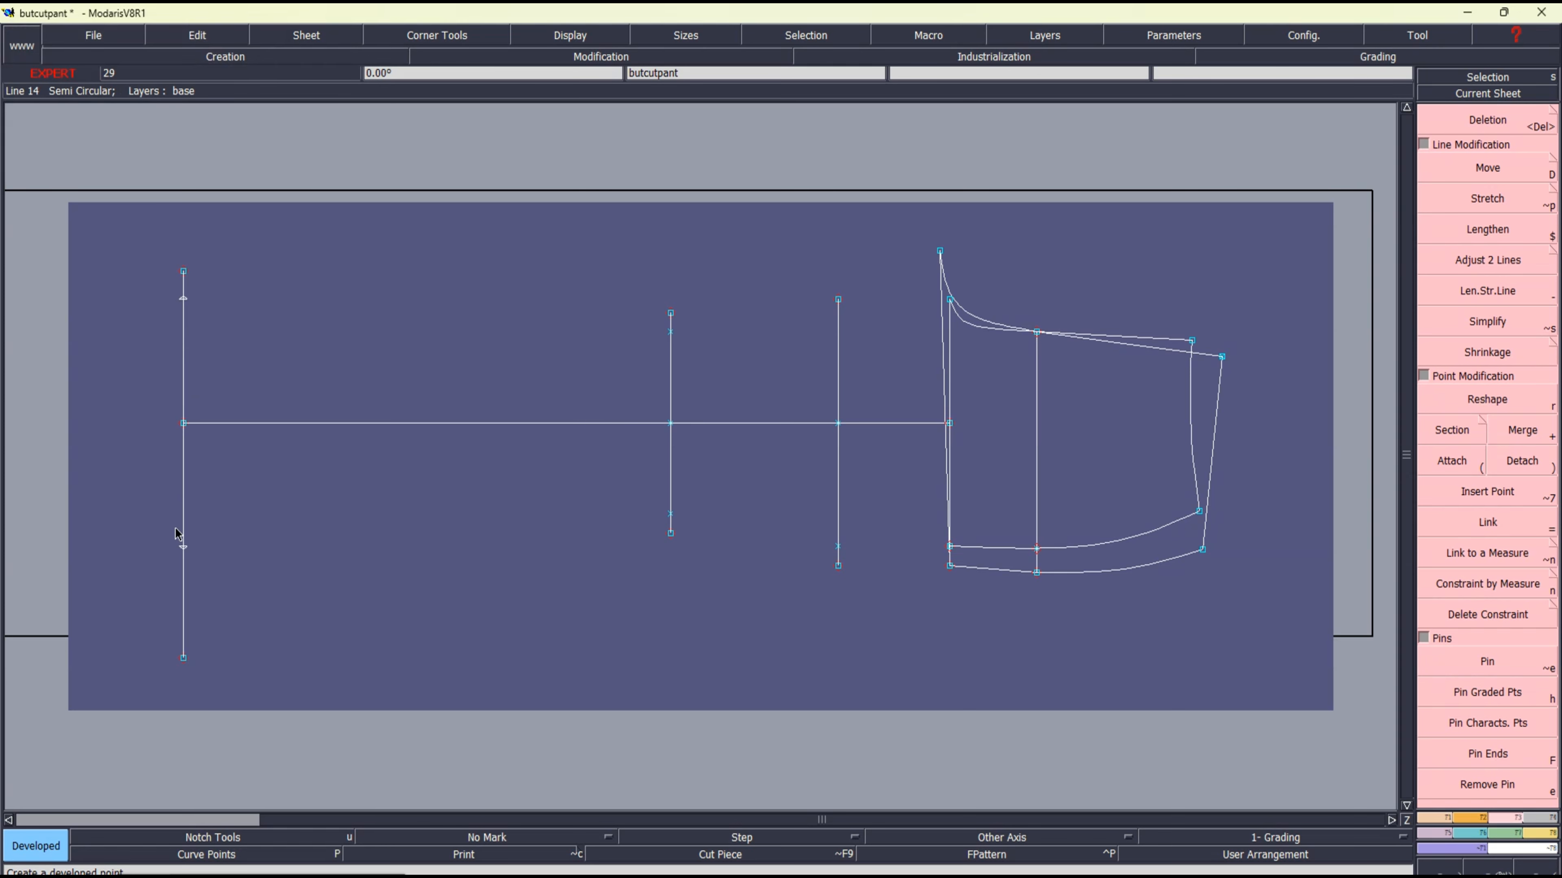
Step: Insert points at both 12.65 cm marks on the bottom line and delete its outer end points
mouse_move(184, 549)
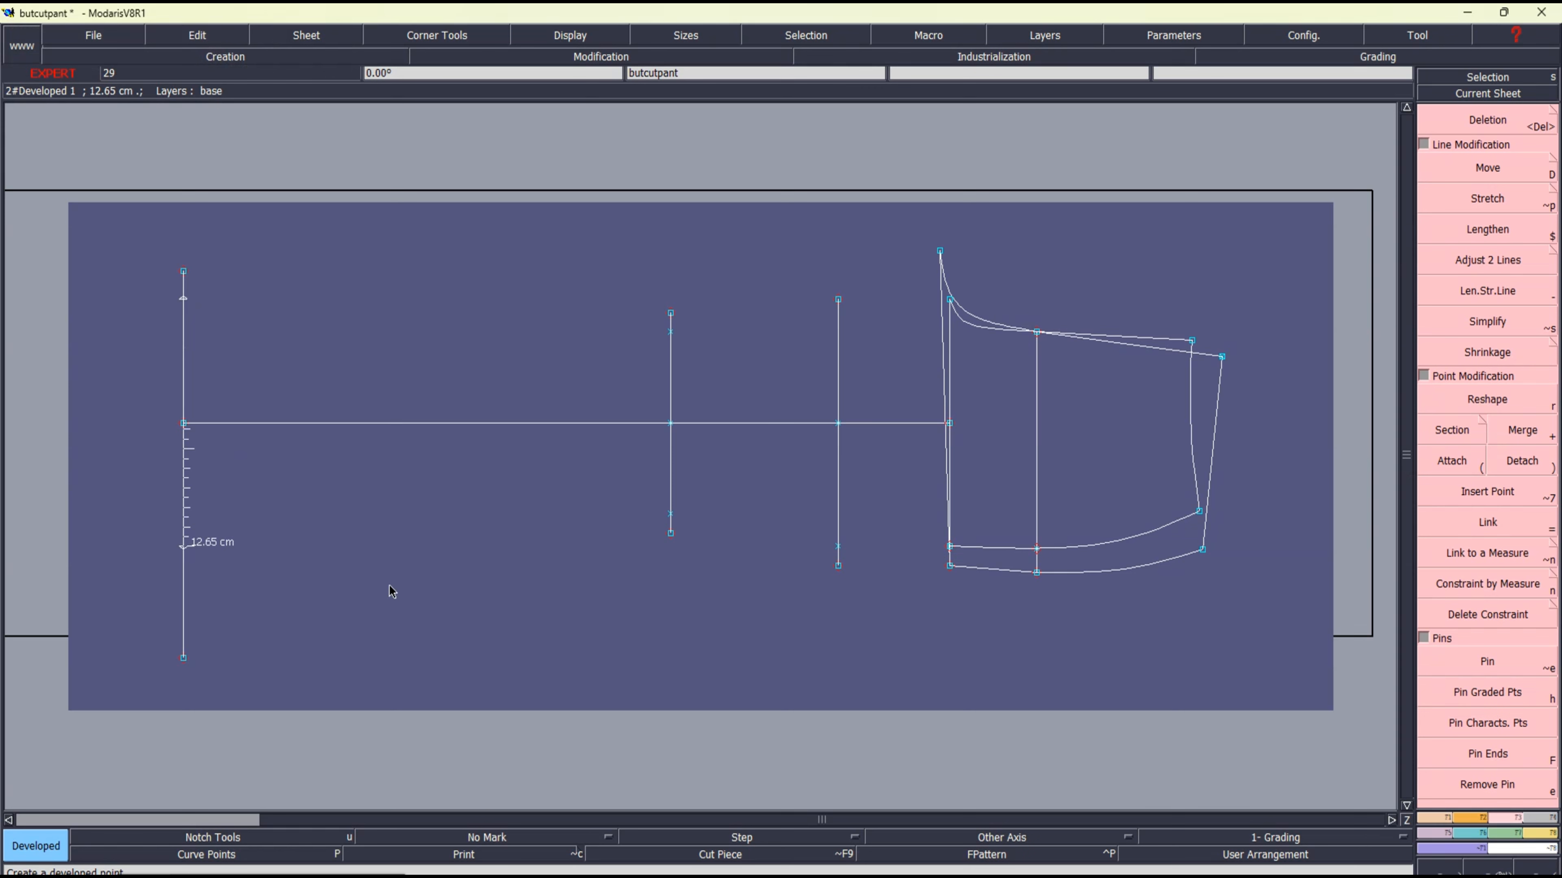
key("alt+7")
key("Delete")
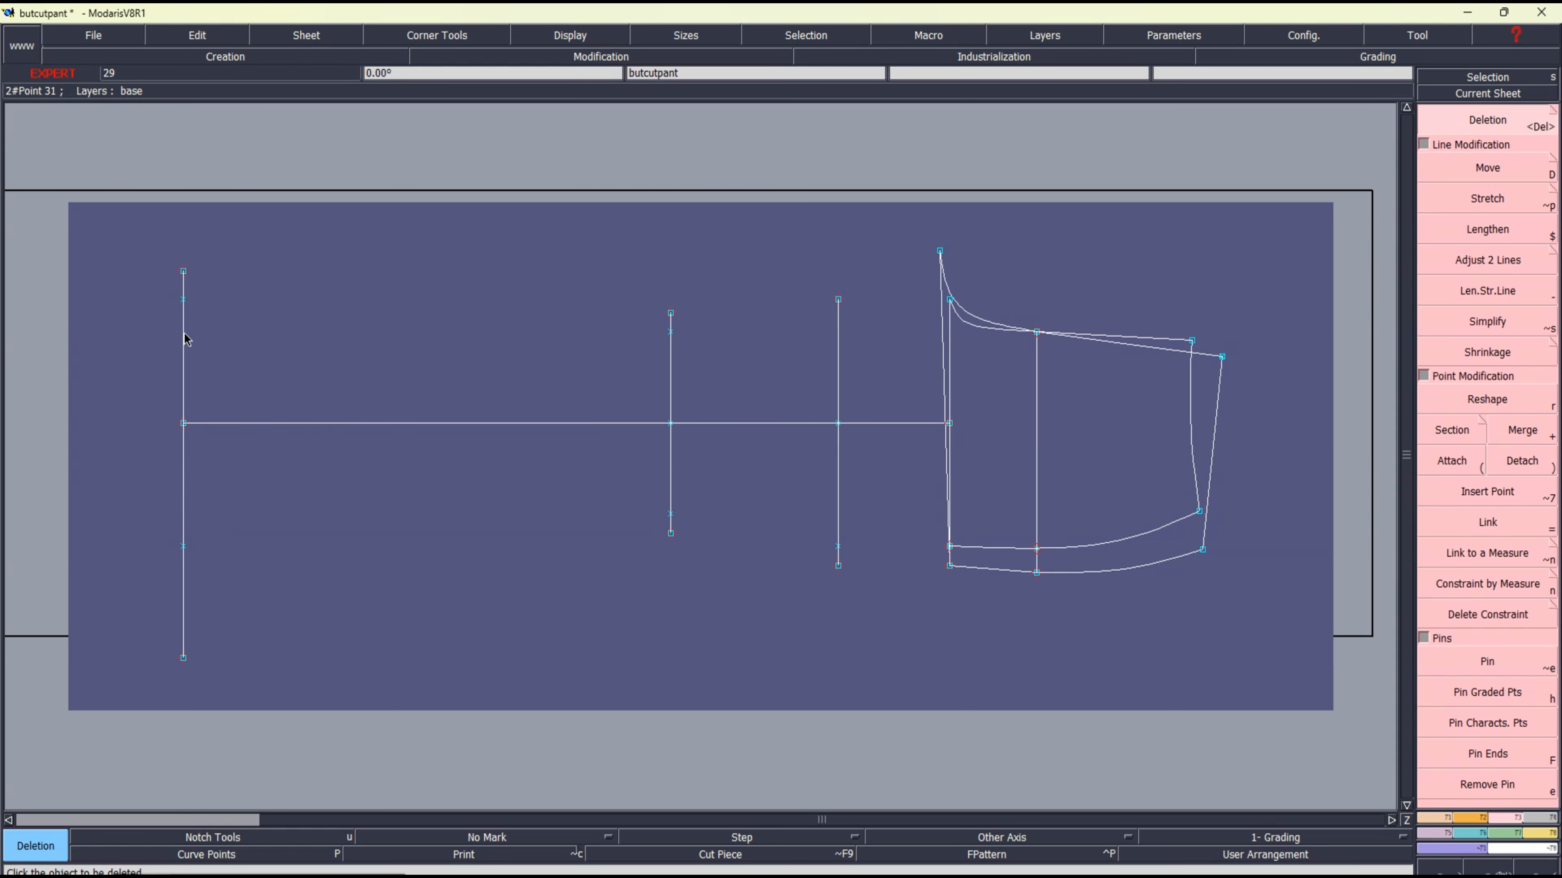
left_click(184, 271)
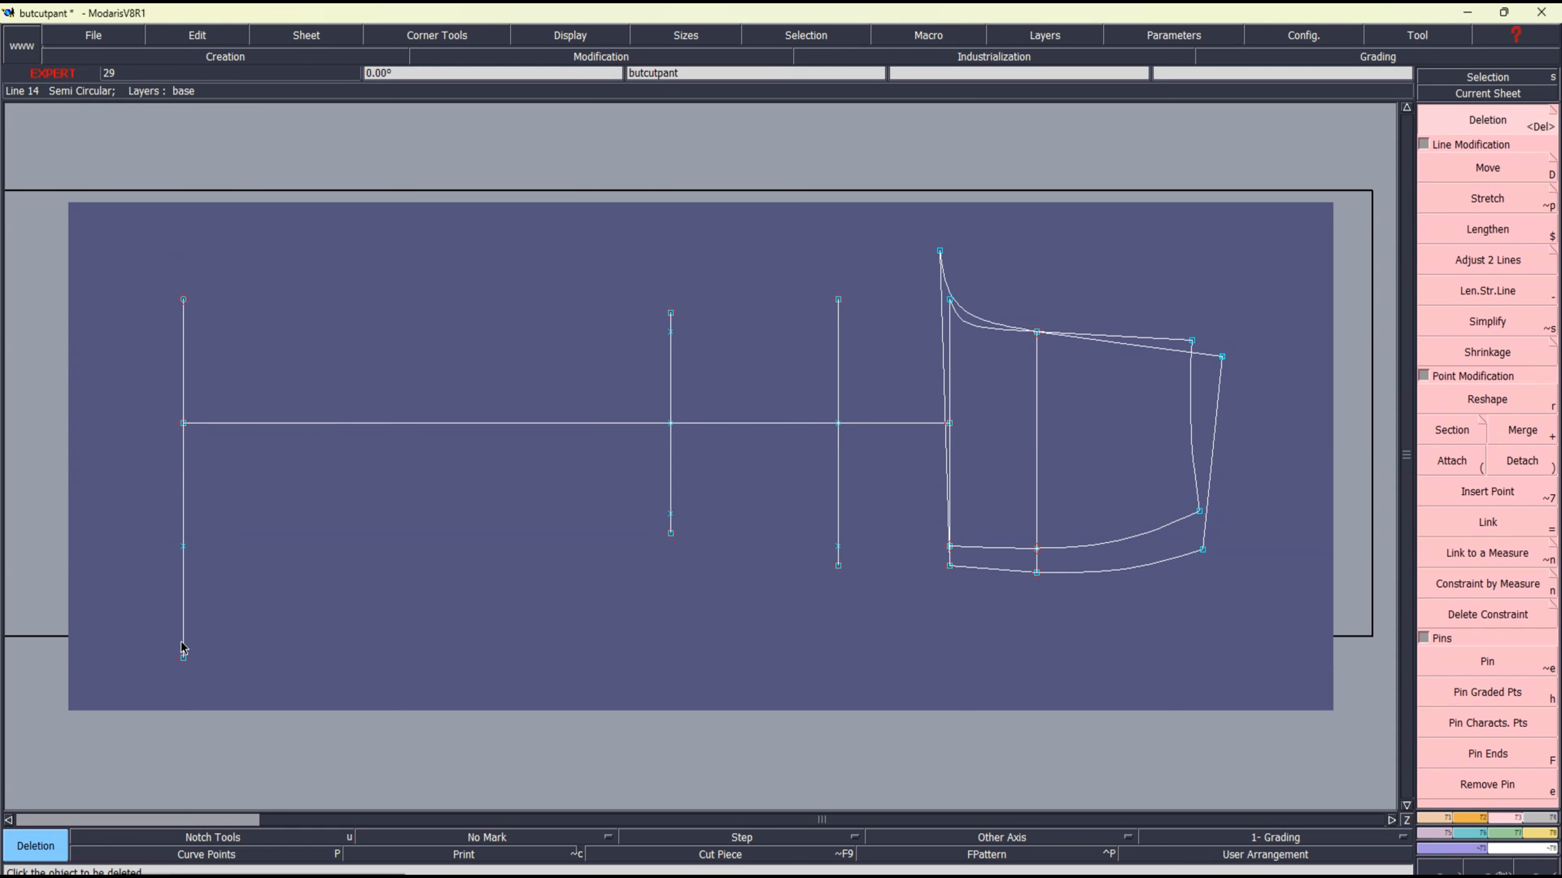
left_click(183, 658)
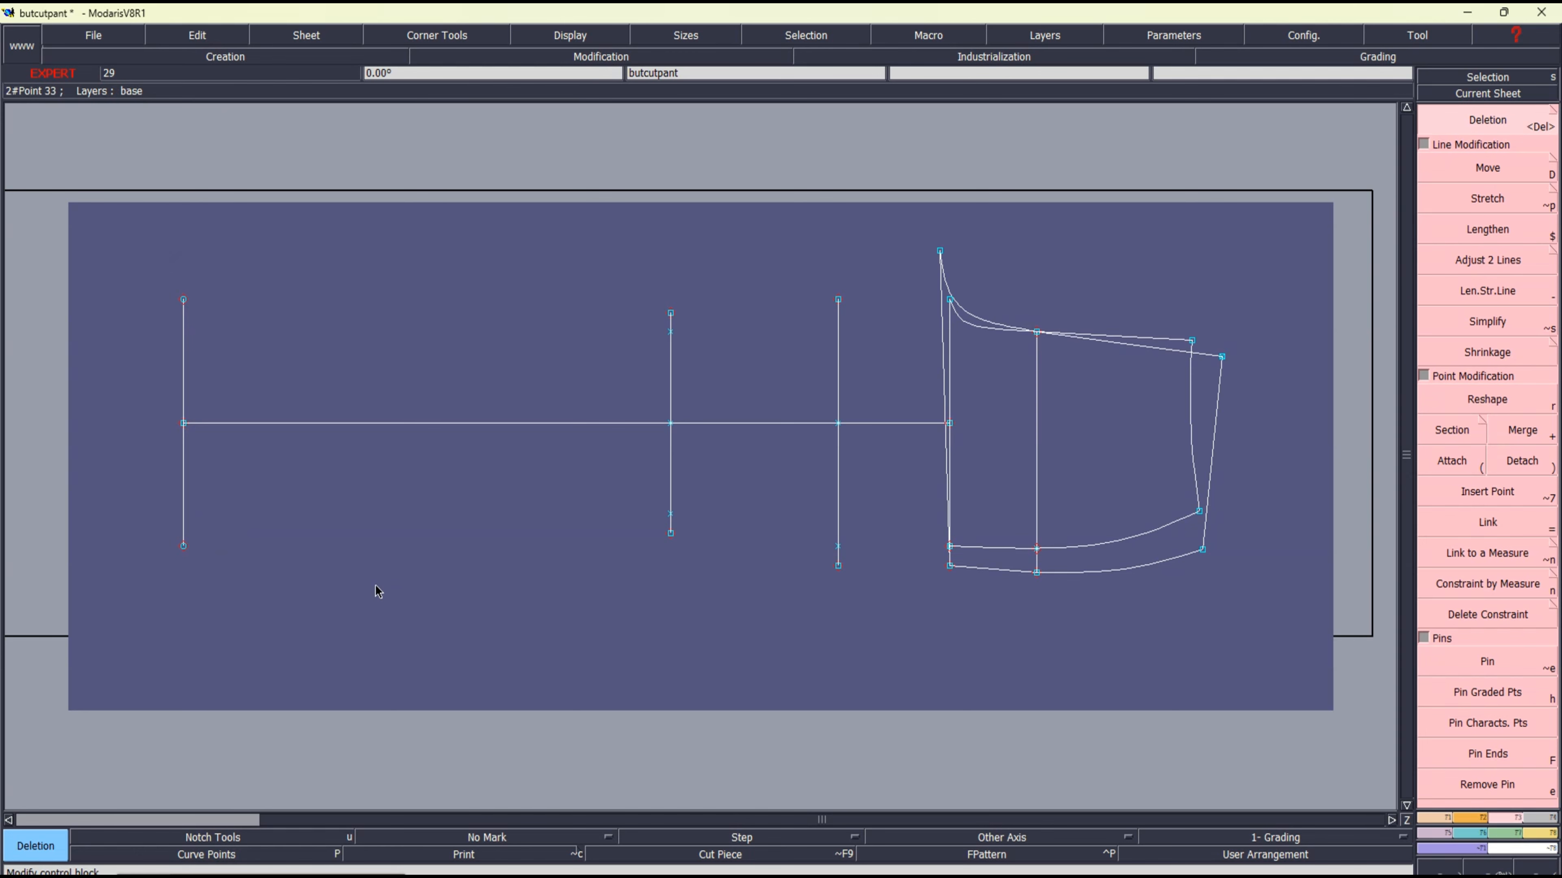
Step: Lengthen the bottom line by 2 cm at both ends with Len.Str.Line
left_click(1488, 291)
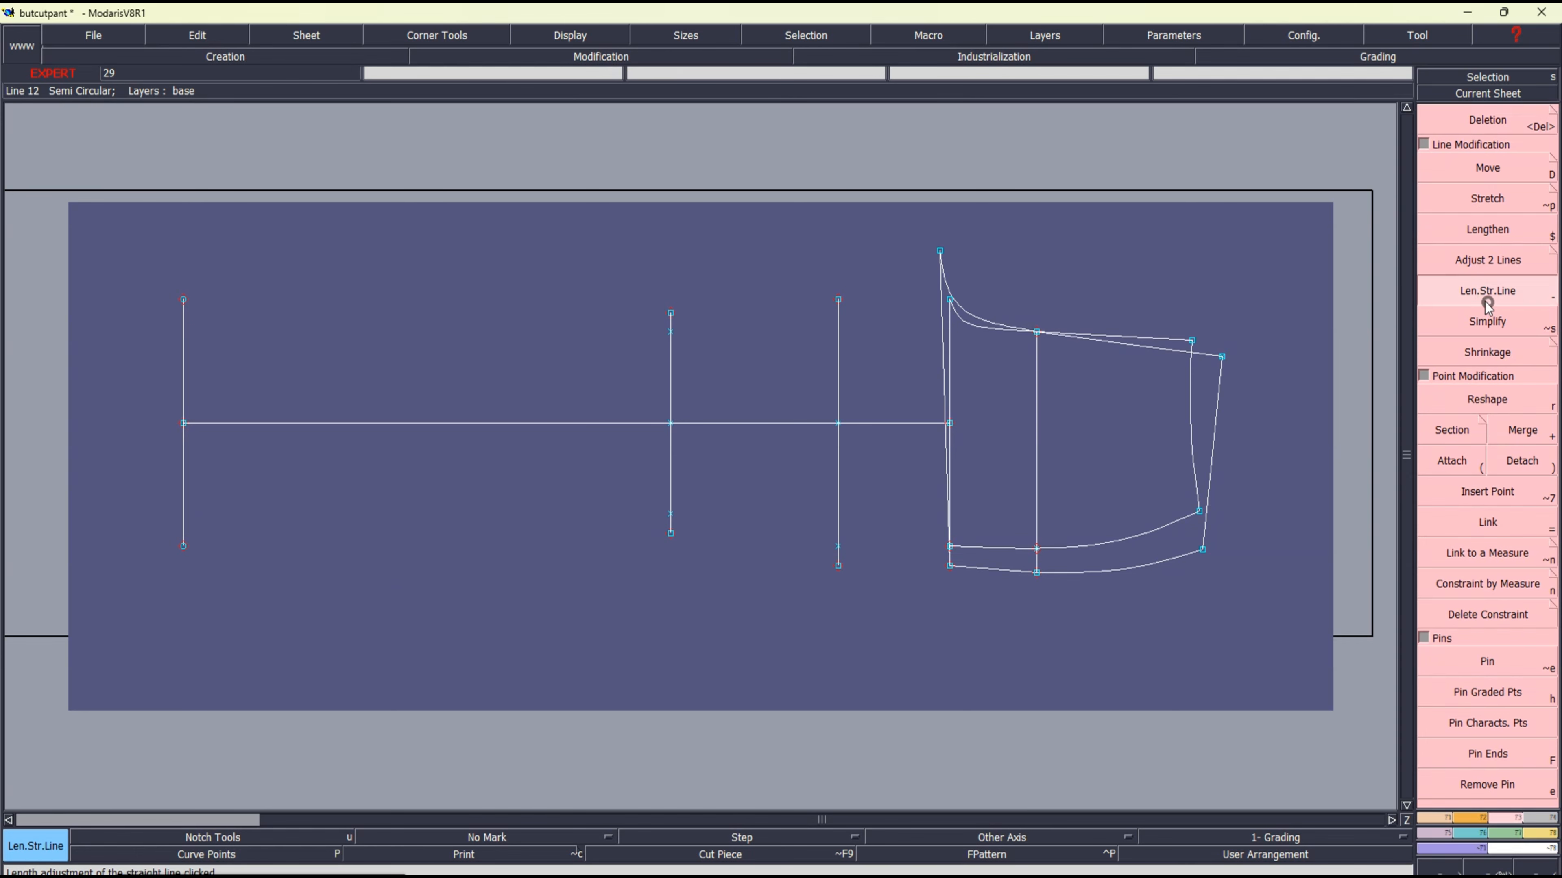
left_click(184, 314)
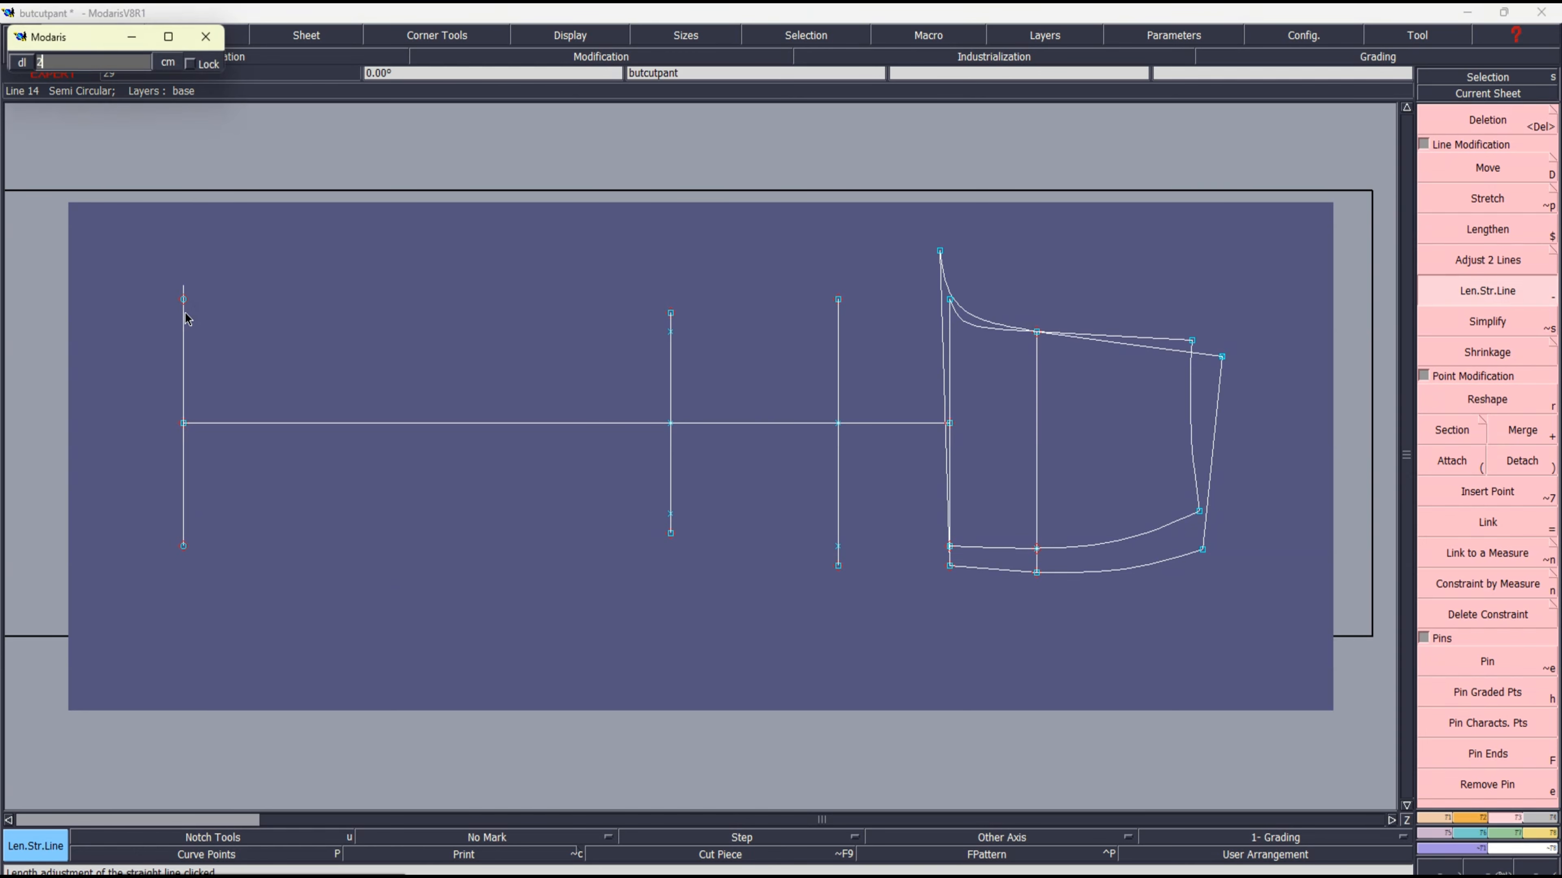
key("Return")
left_click(185, 543)
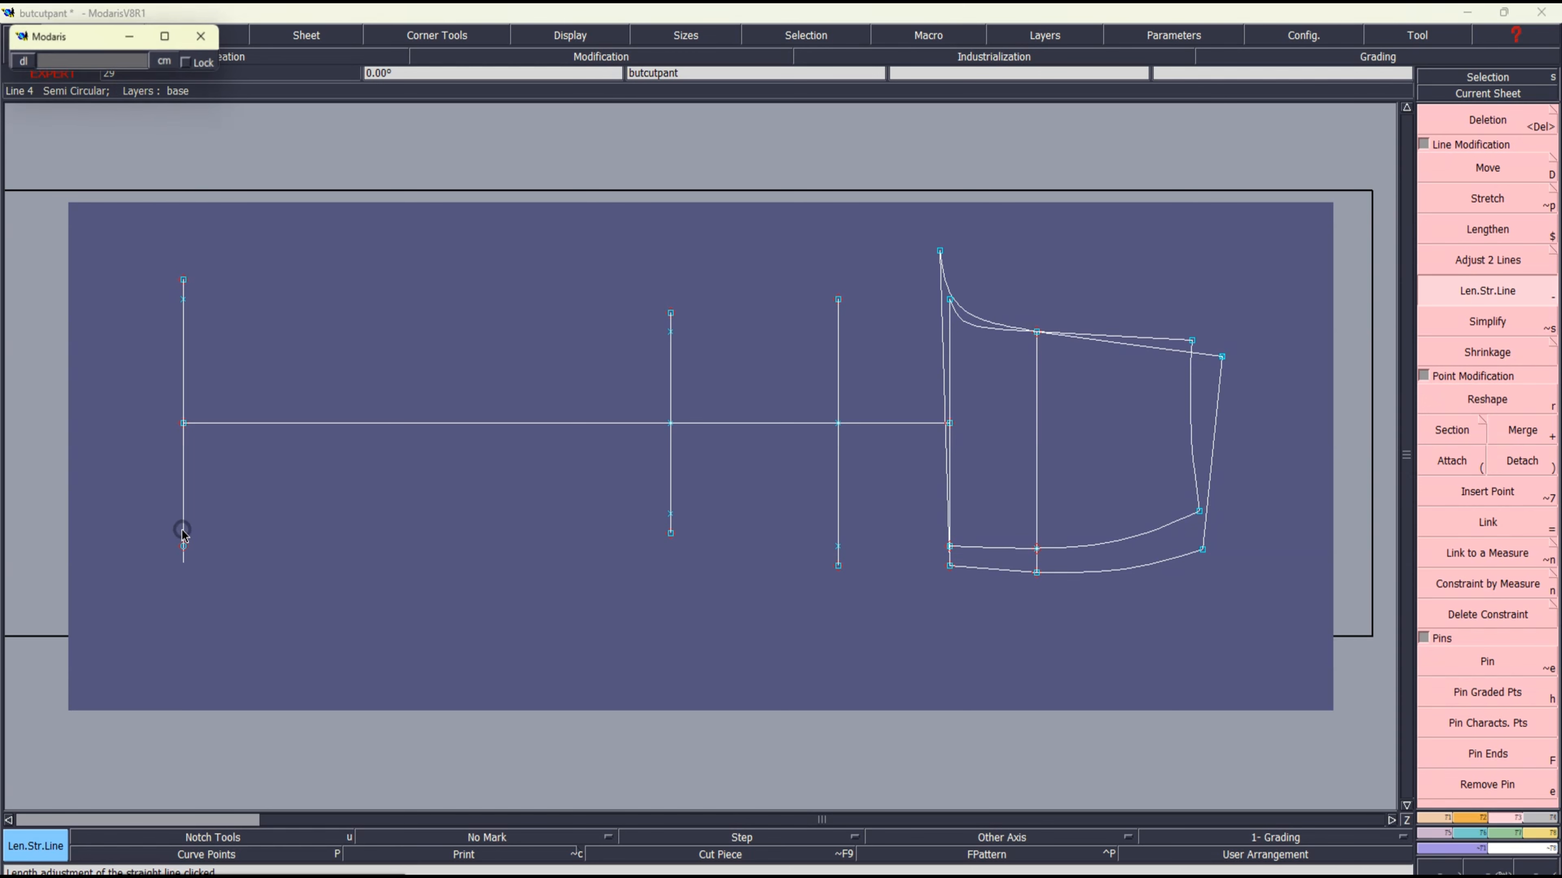
key("Return")
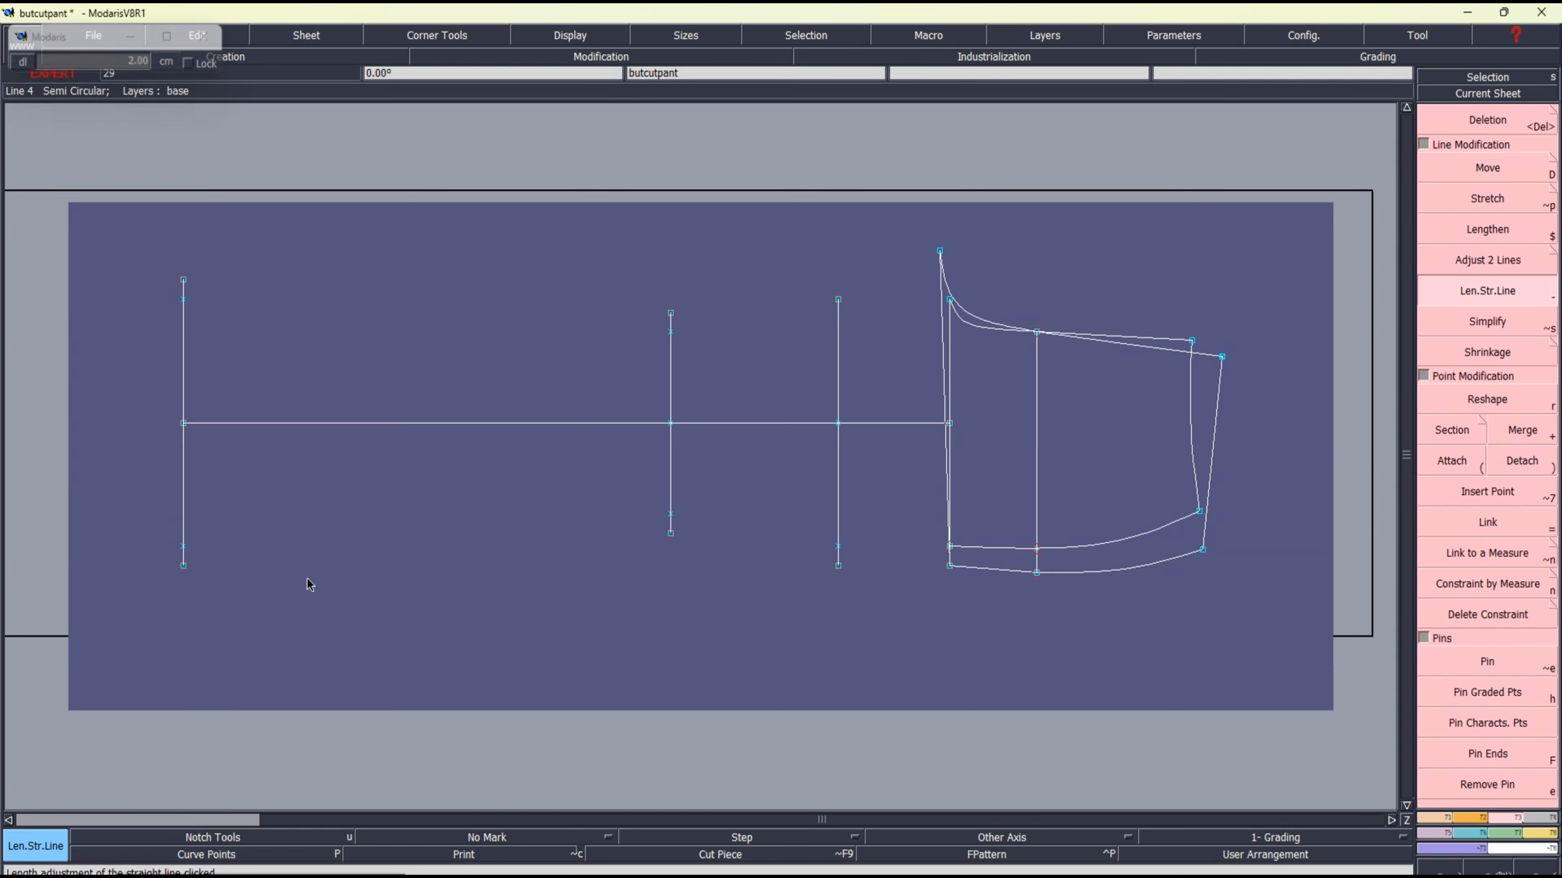
Step: Draw the two front leg lines with Bezier, joining the inner bottom marks to the inner knee marks above and below the centre line
key("b")
left_click(184, 301)
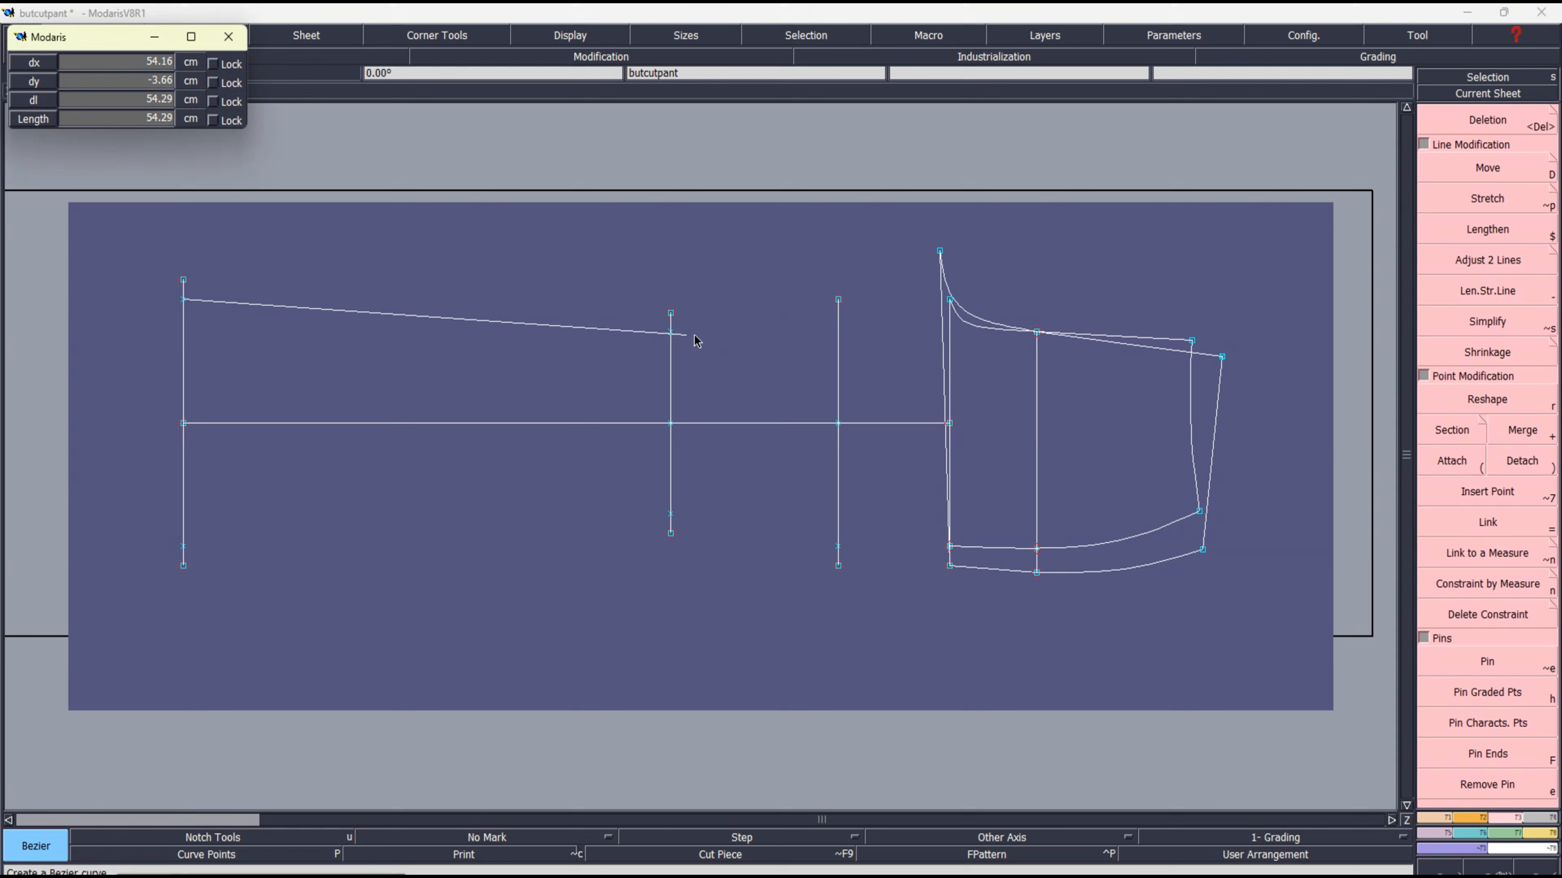
left_click(671, 333)
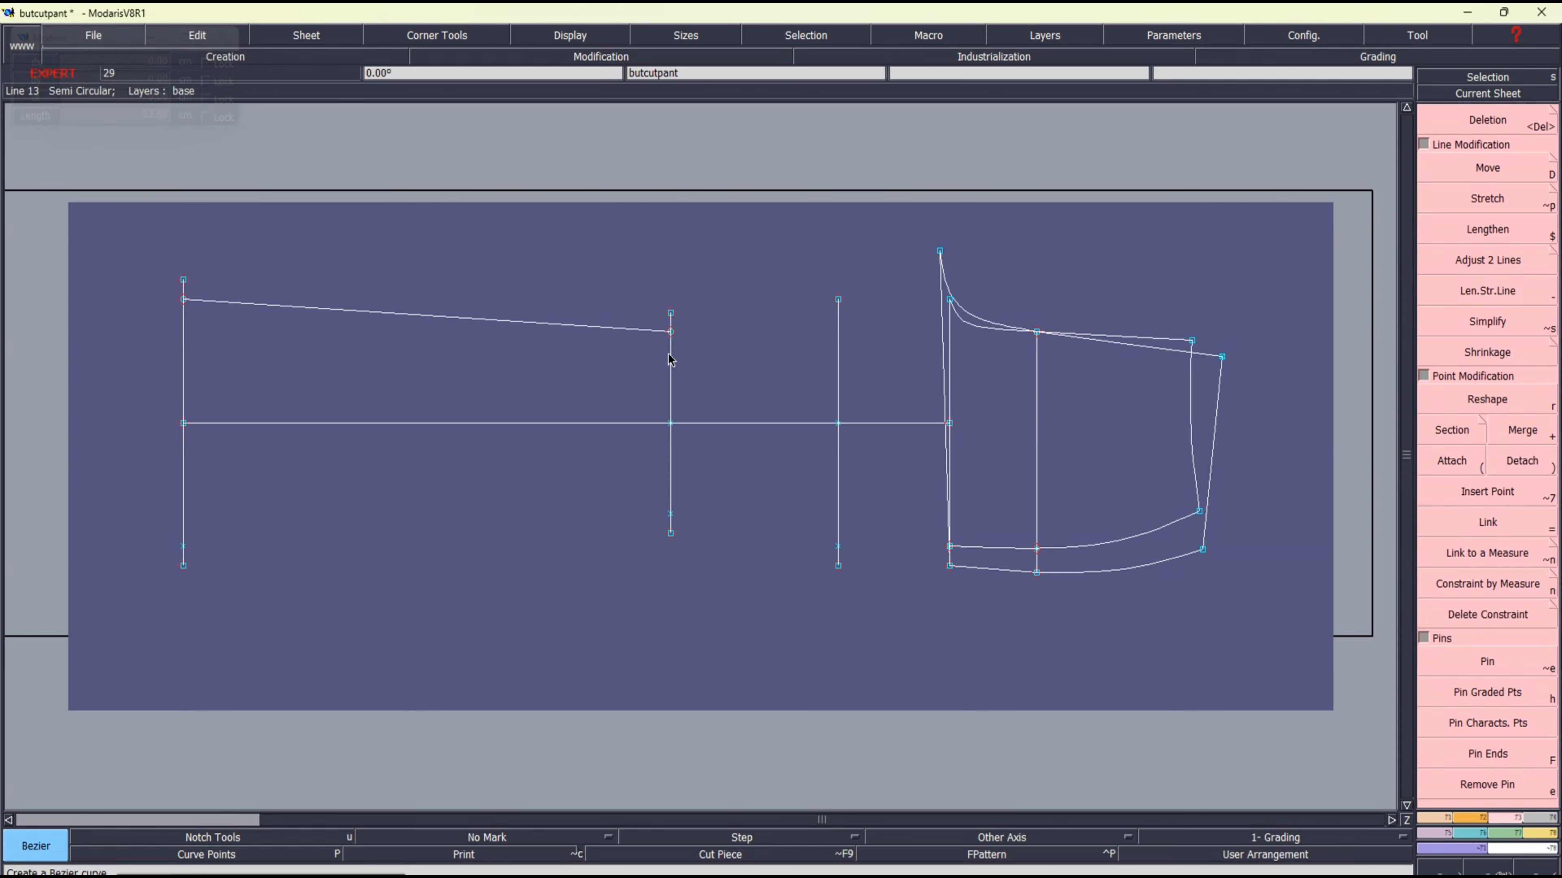
left_click(184, 546)
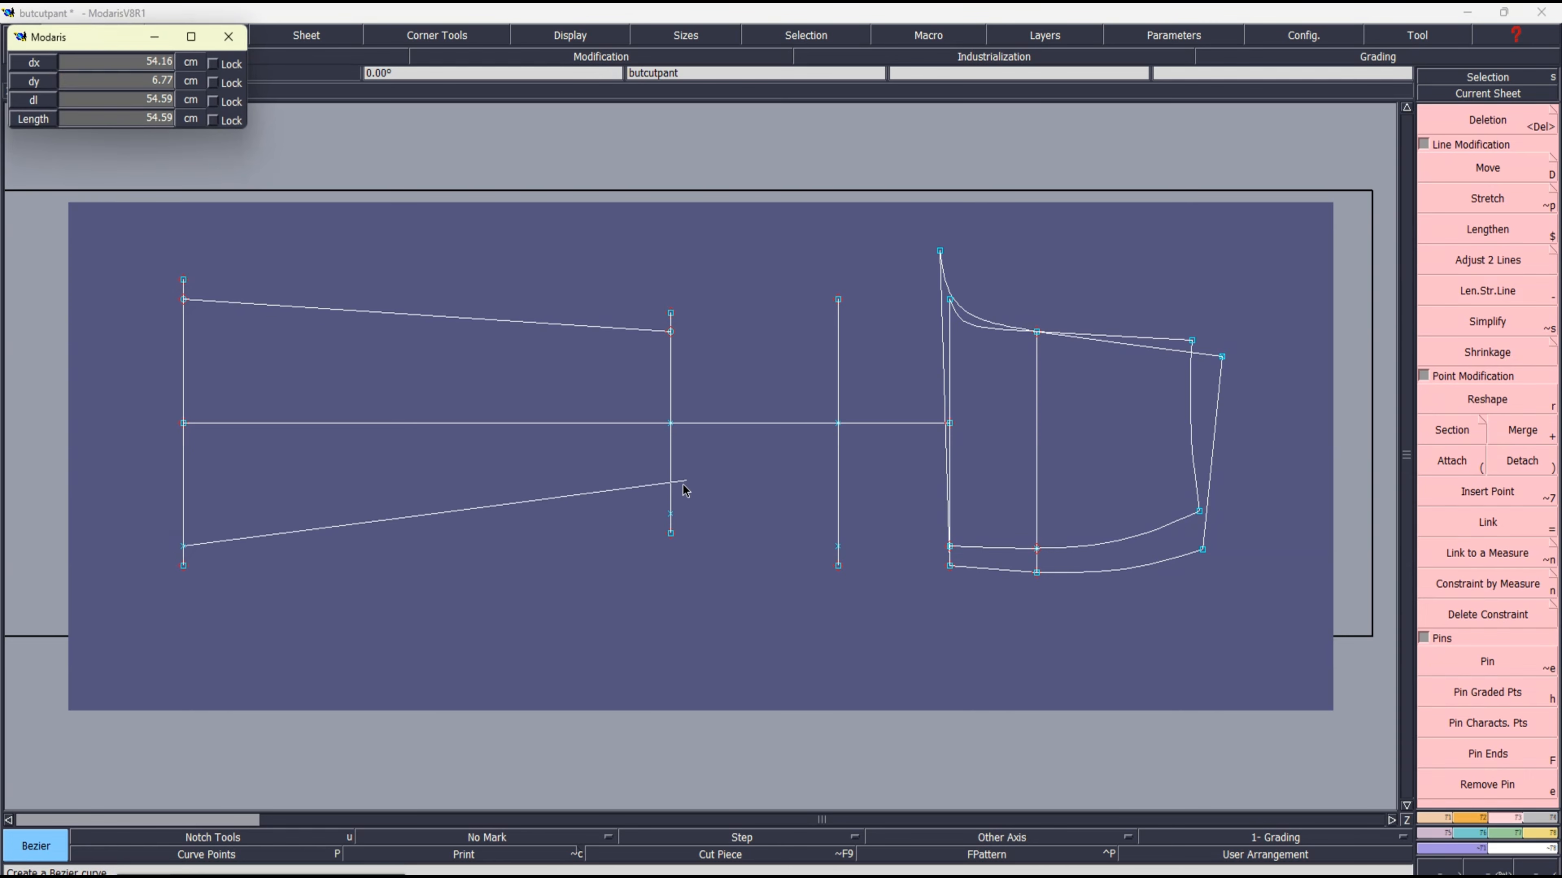
left_click(671, 514)
Step: Draw the two back leg lines from the outer ends of the bottom line to the outer ends of the knee line
left_click(184, 280)
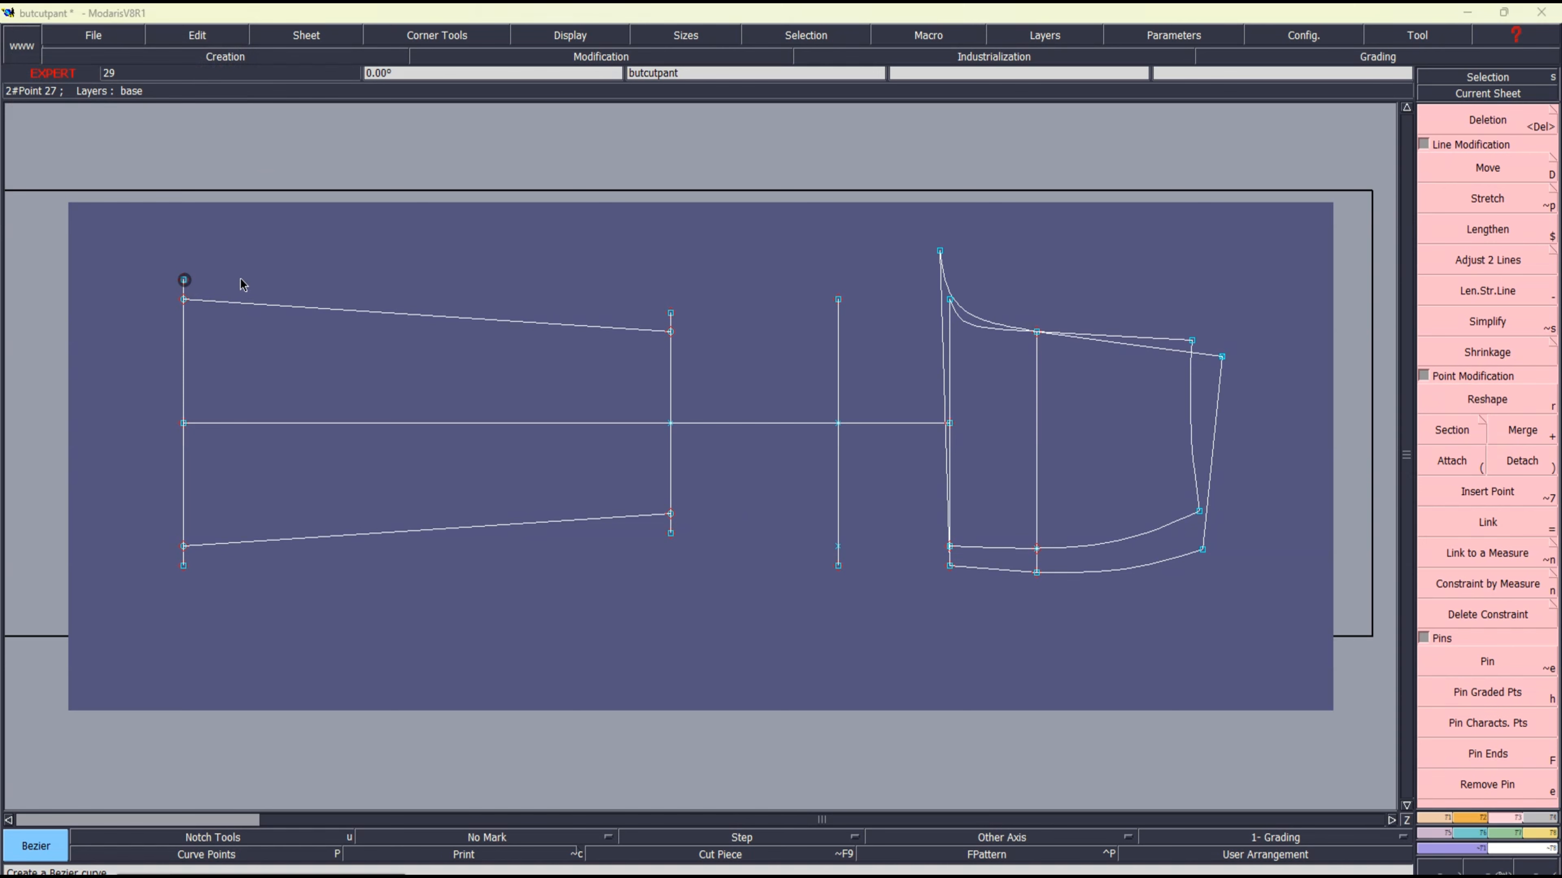
left_click(670, 313)
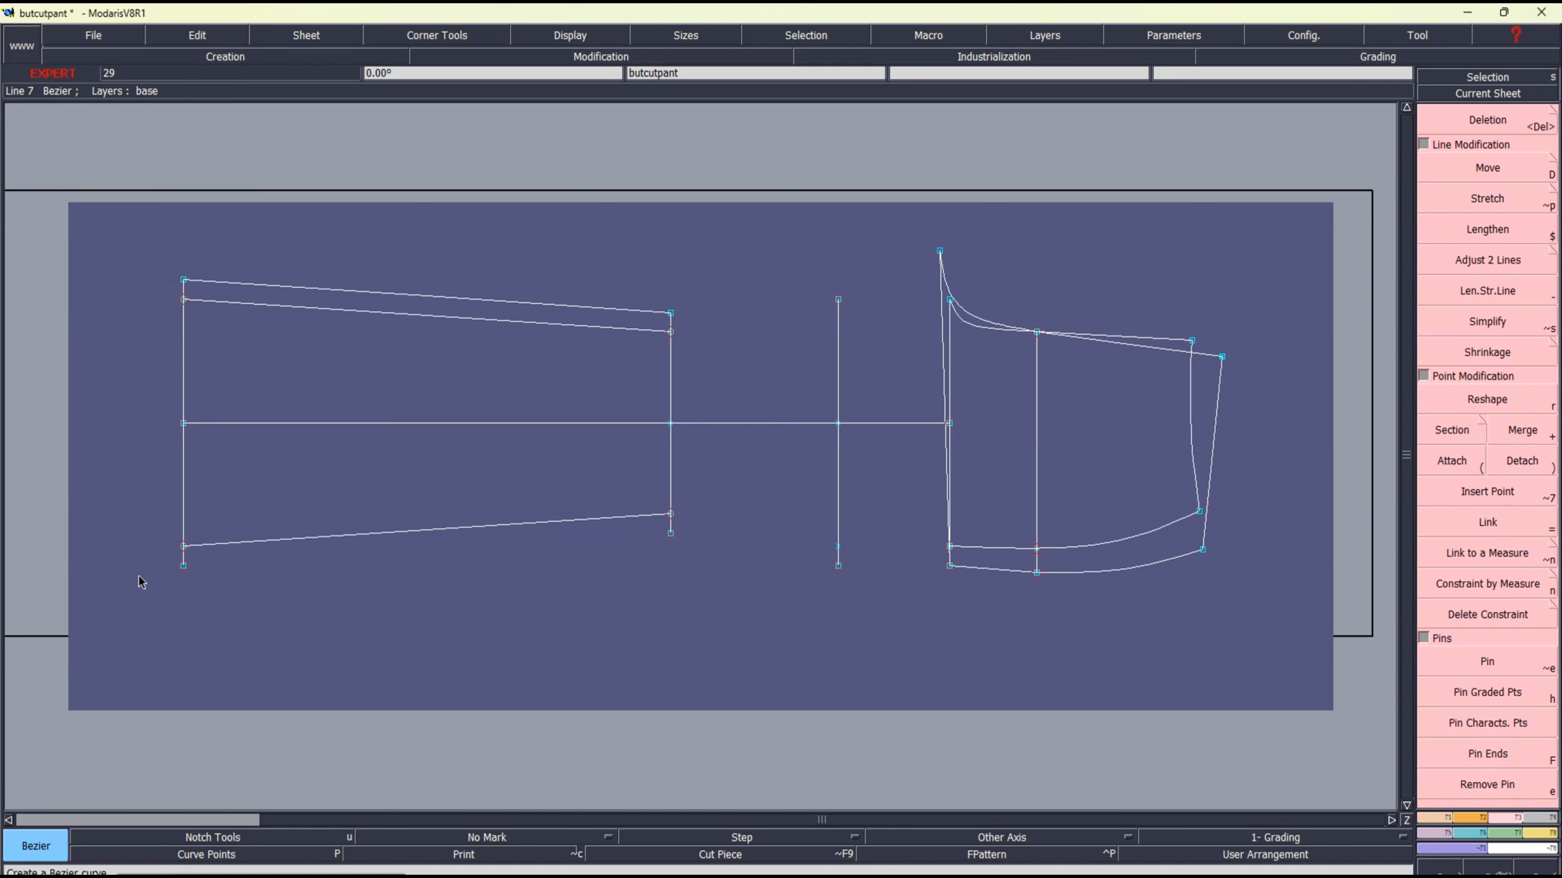
left_click(184, 566)
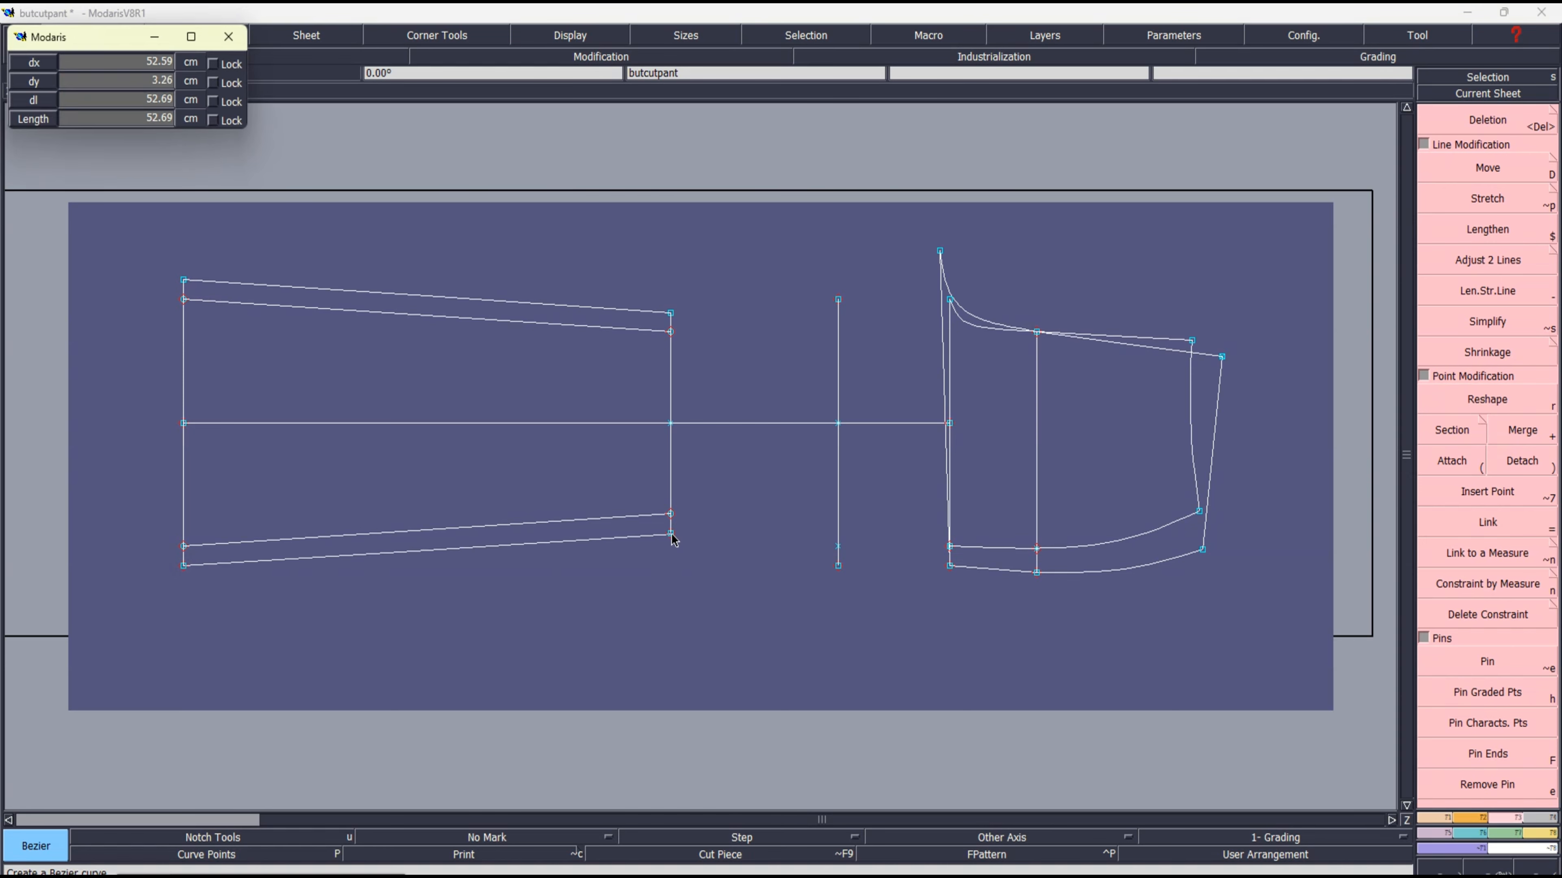
left_click(671, 535)
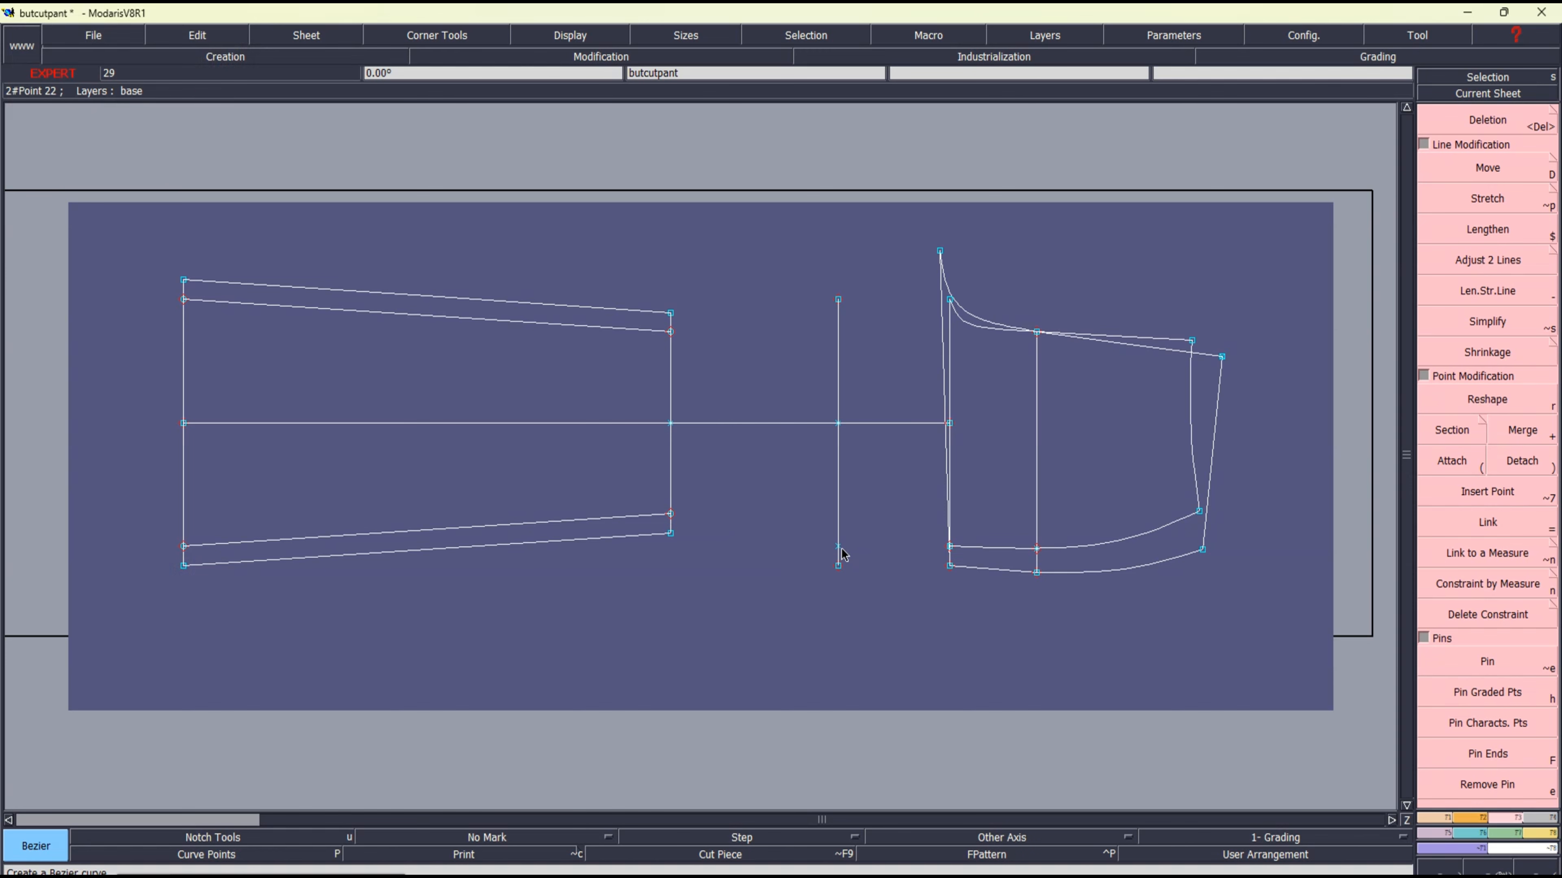
Step: Draw the front and back inseams with Bezier from the upper knee points to their respective crotch points
key("Delete")
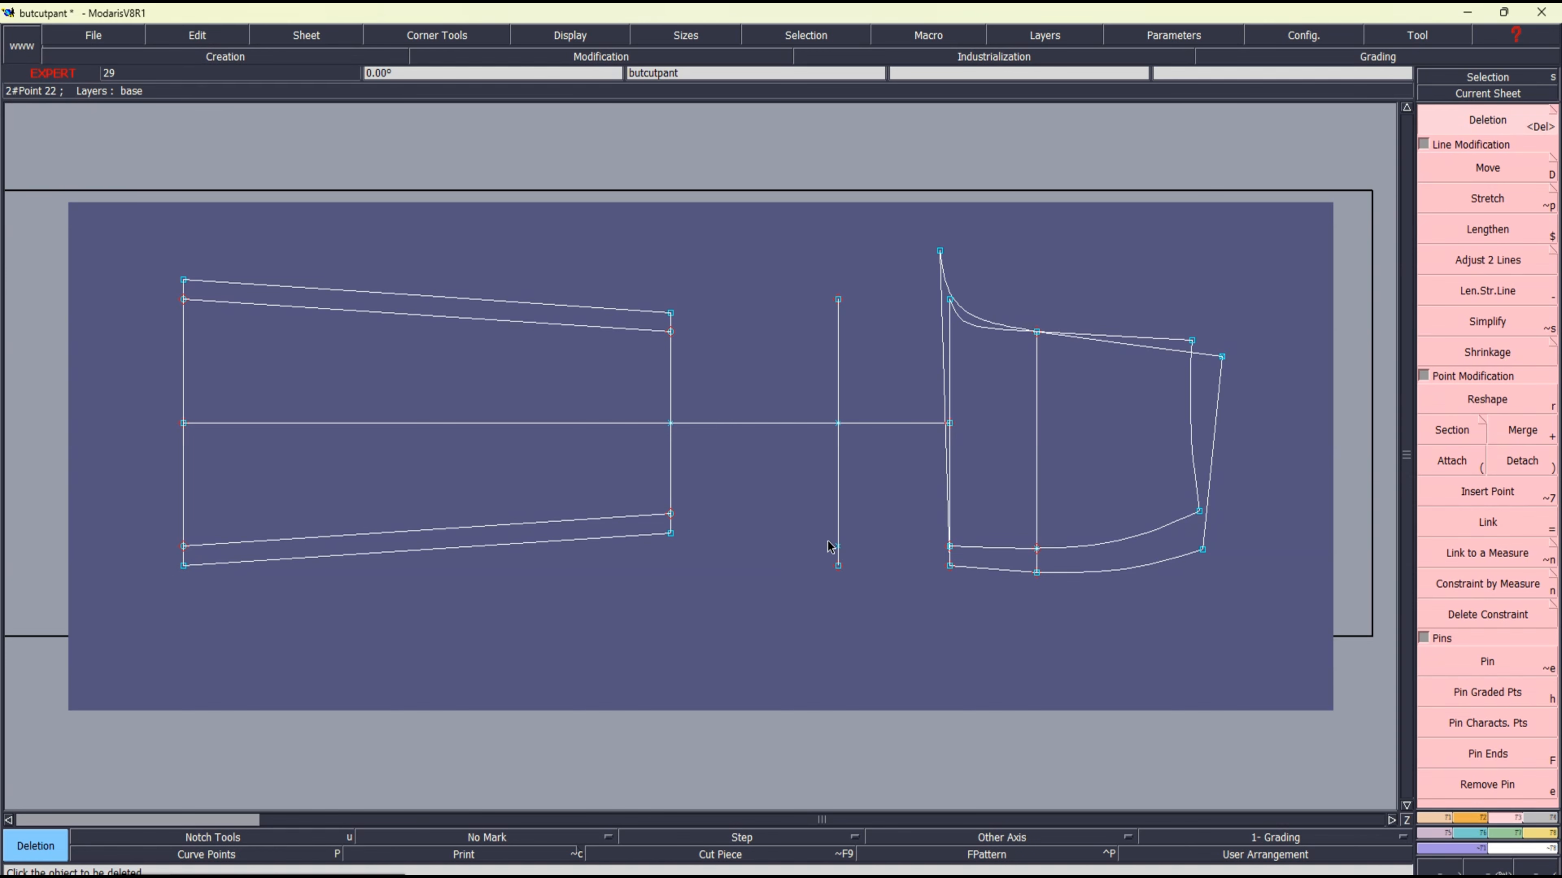
key("space")
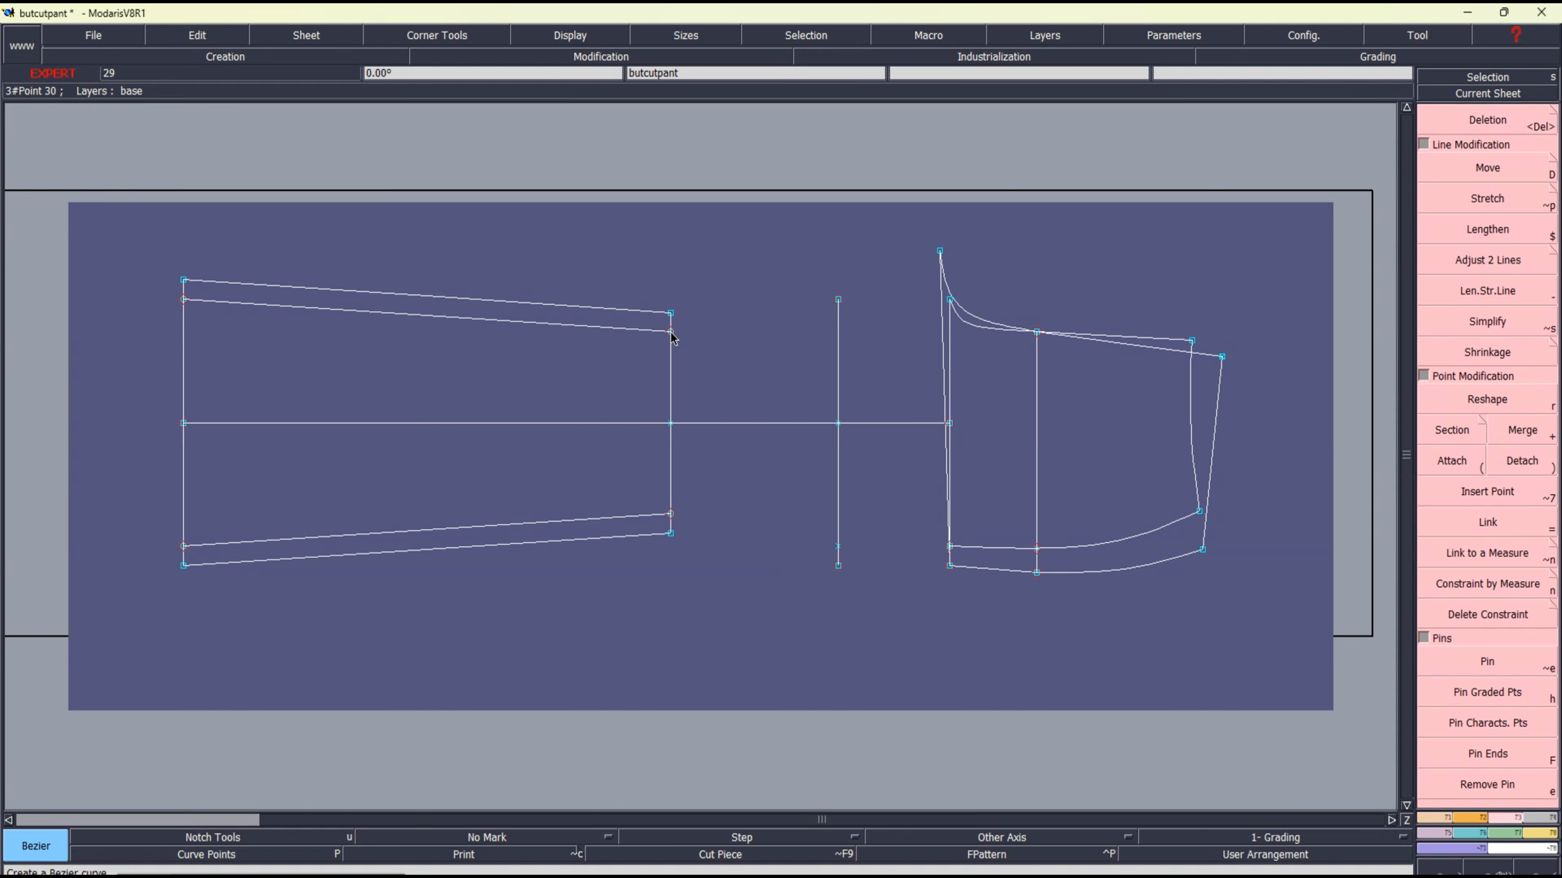
left_click(671, 333)
right_click(951, 300)
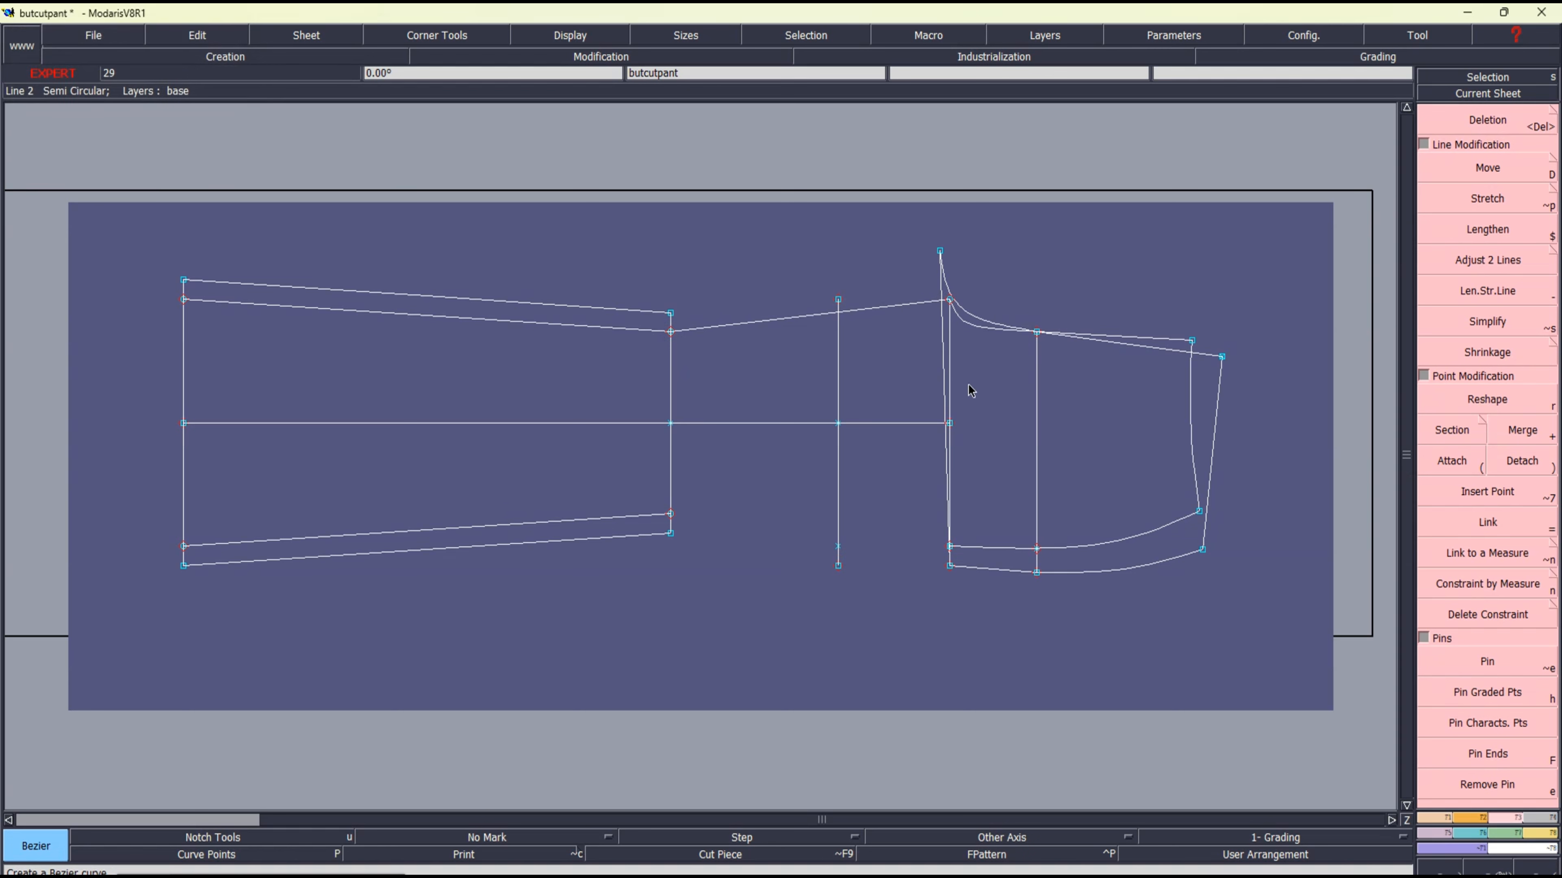
left_click(671, 313)
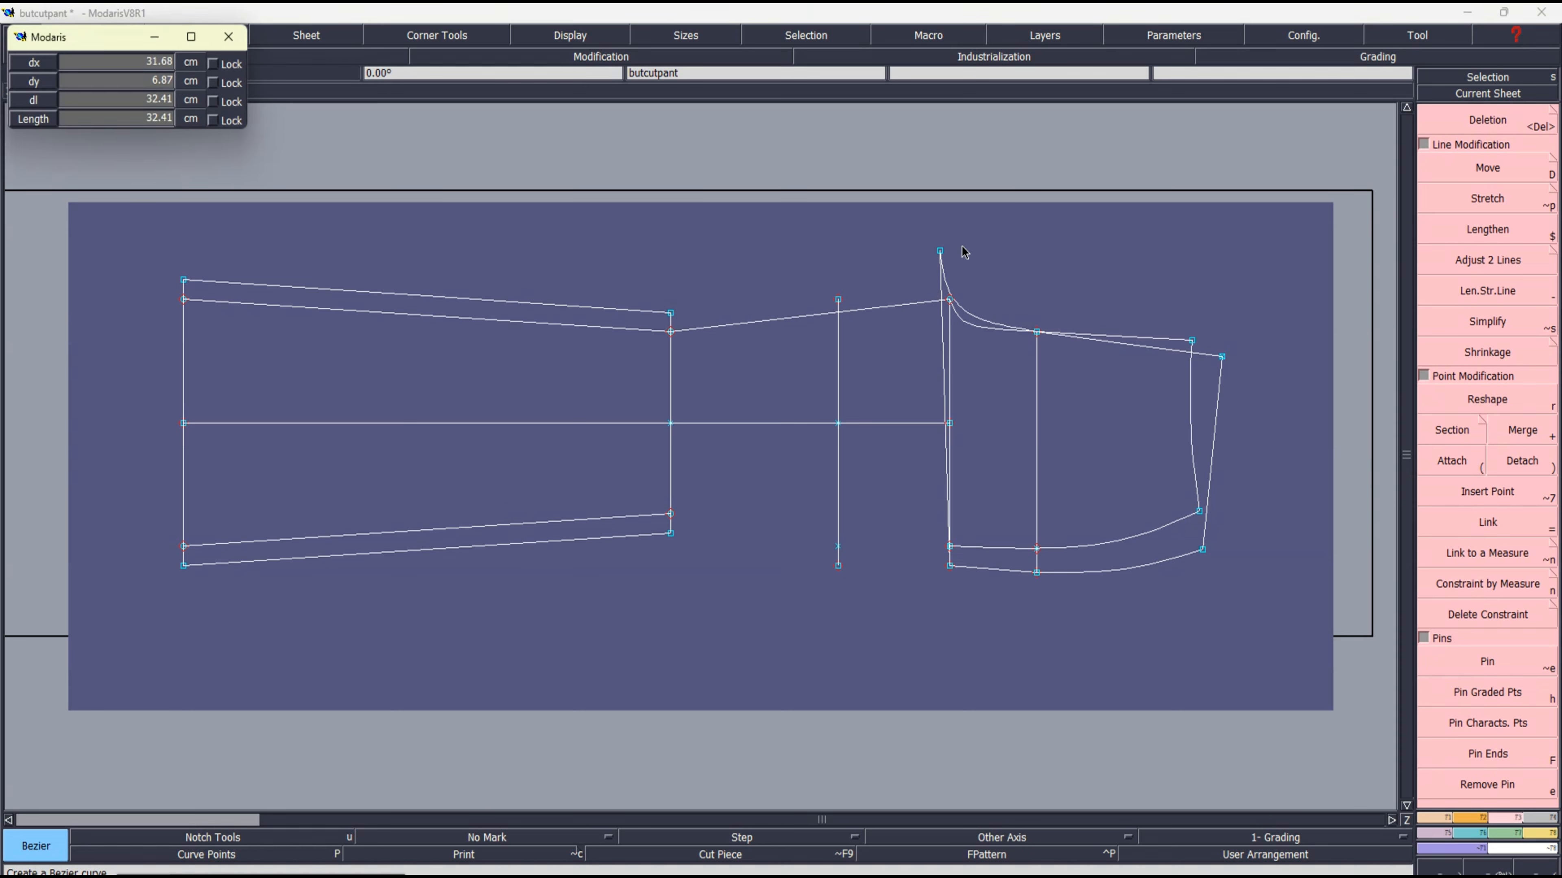
right_click(939, 252)
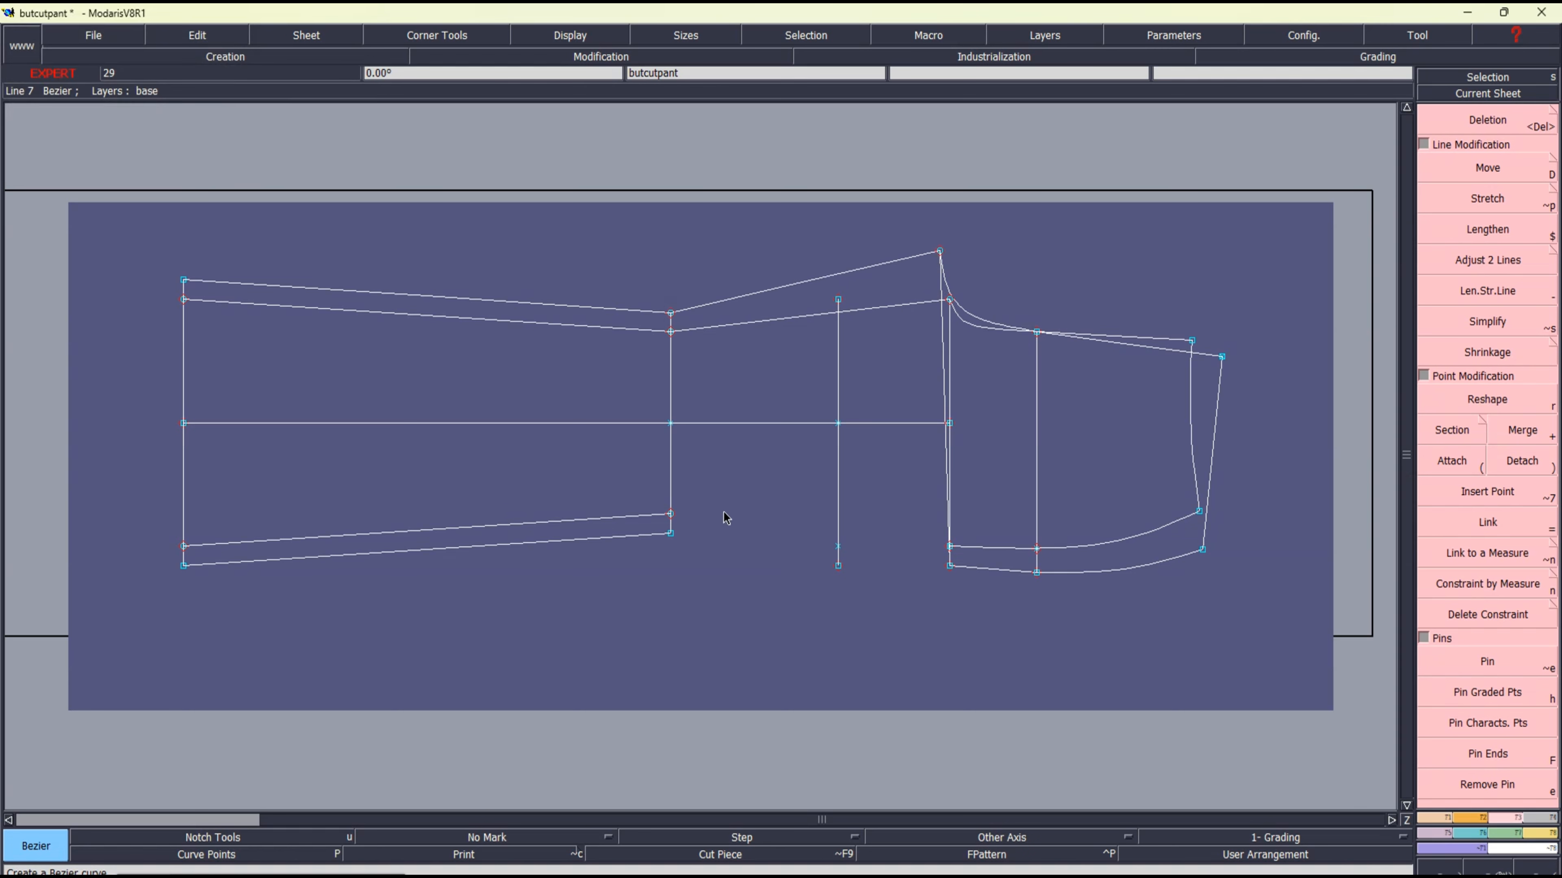
Step: Draw the front and back side seams from the lower knee points to the lower crotch-line points
left_click(671, 515)
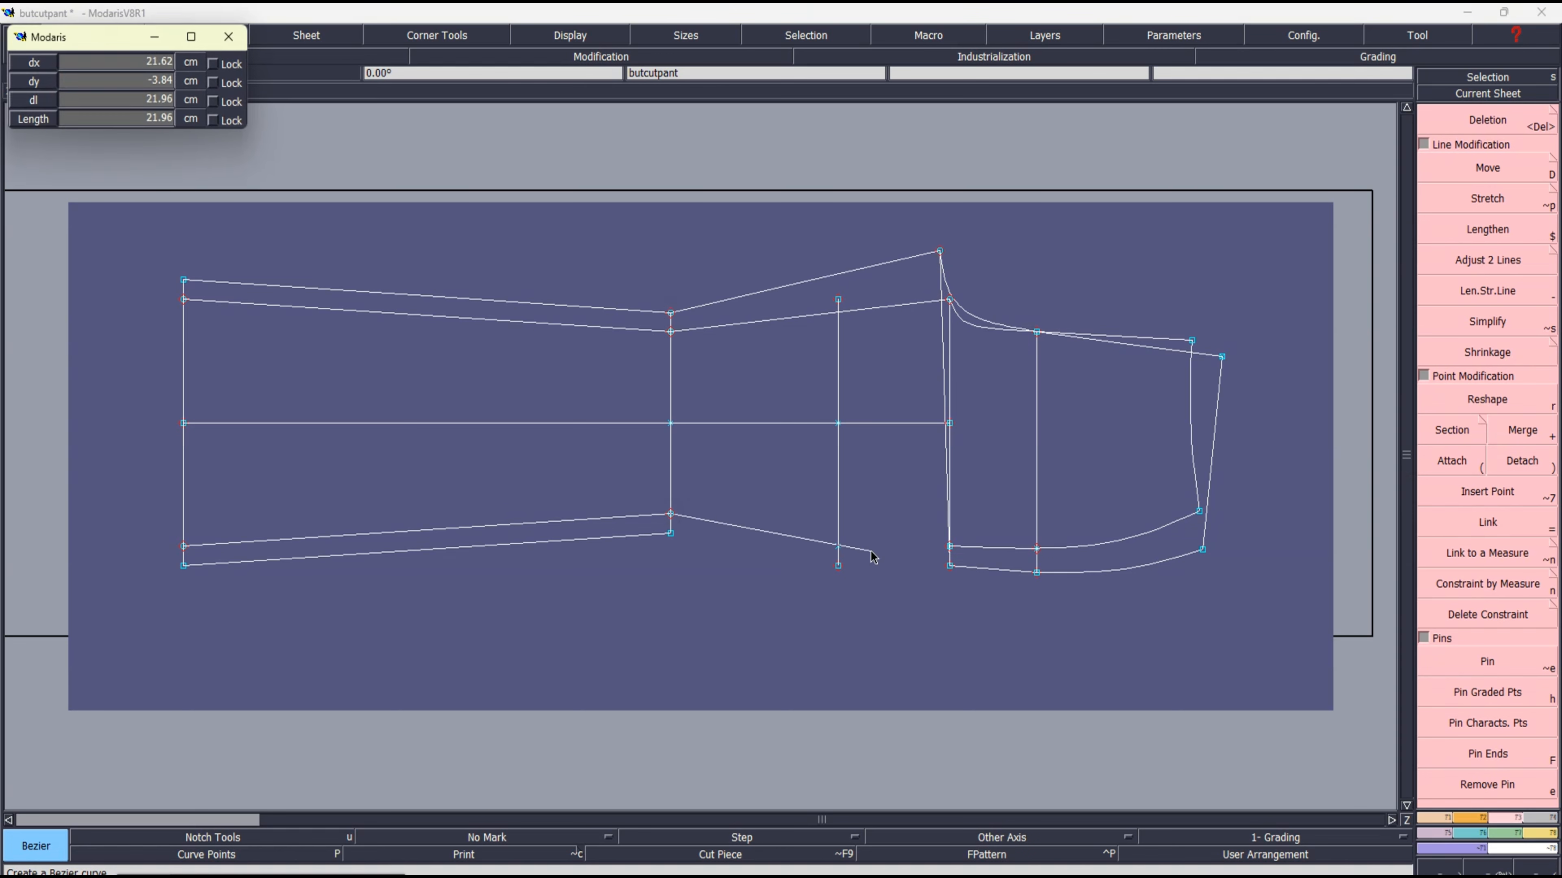
right_click(947, 547)
left_click(670, 533)
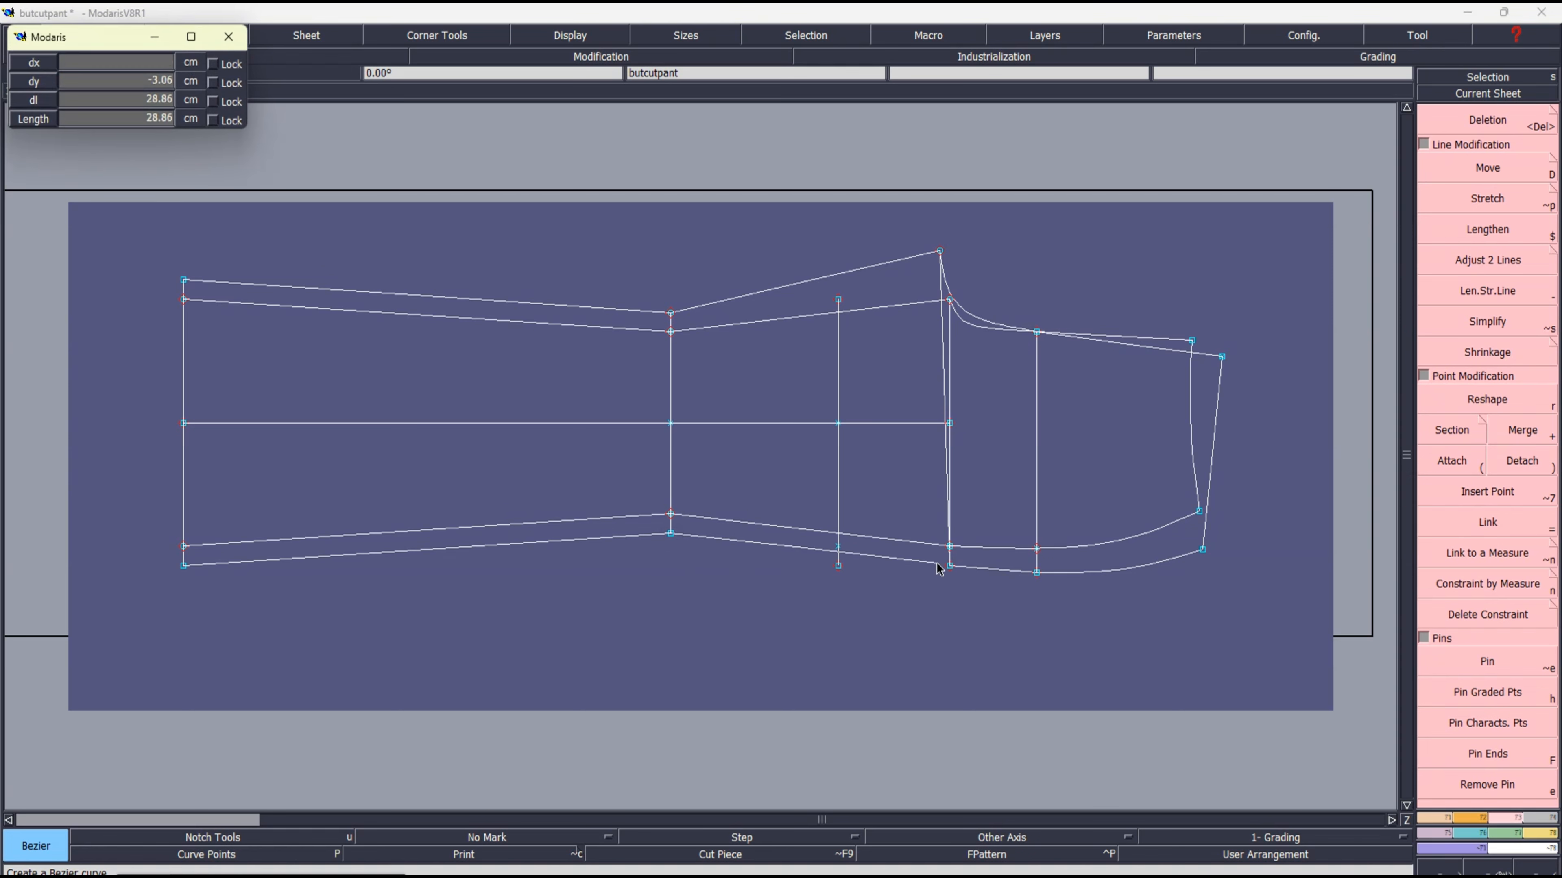
right_click(949, 565)
Step: Delete the developed point near the thigh line's lower end and lengthen the line's upper end past the back inseam
key("Delete")
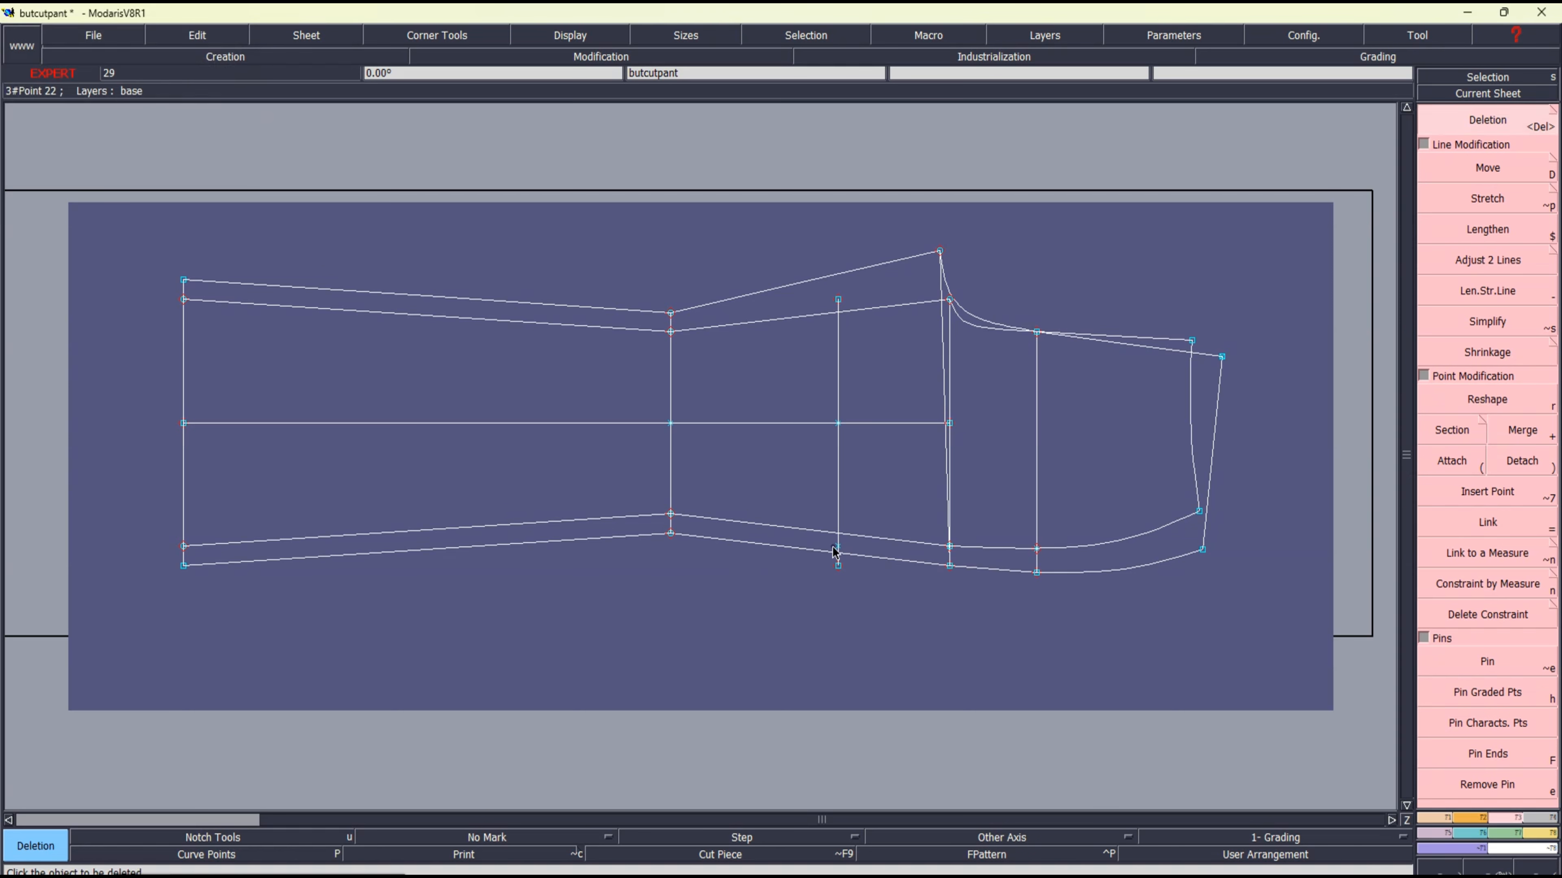
left_click(834, 547)
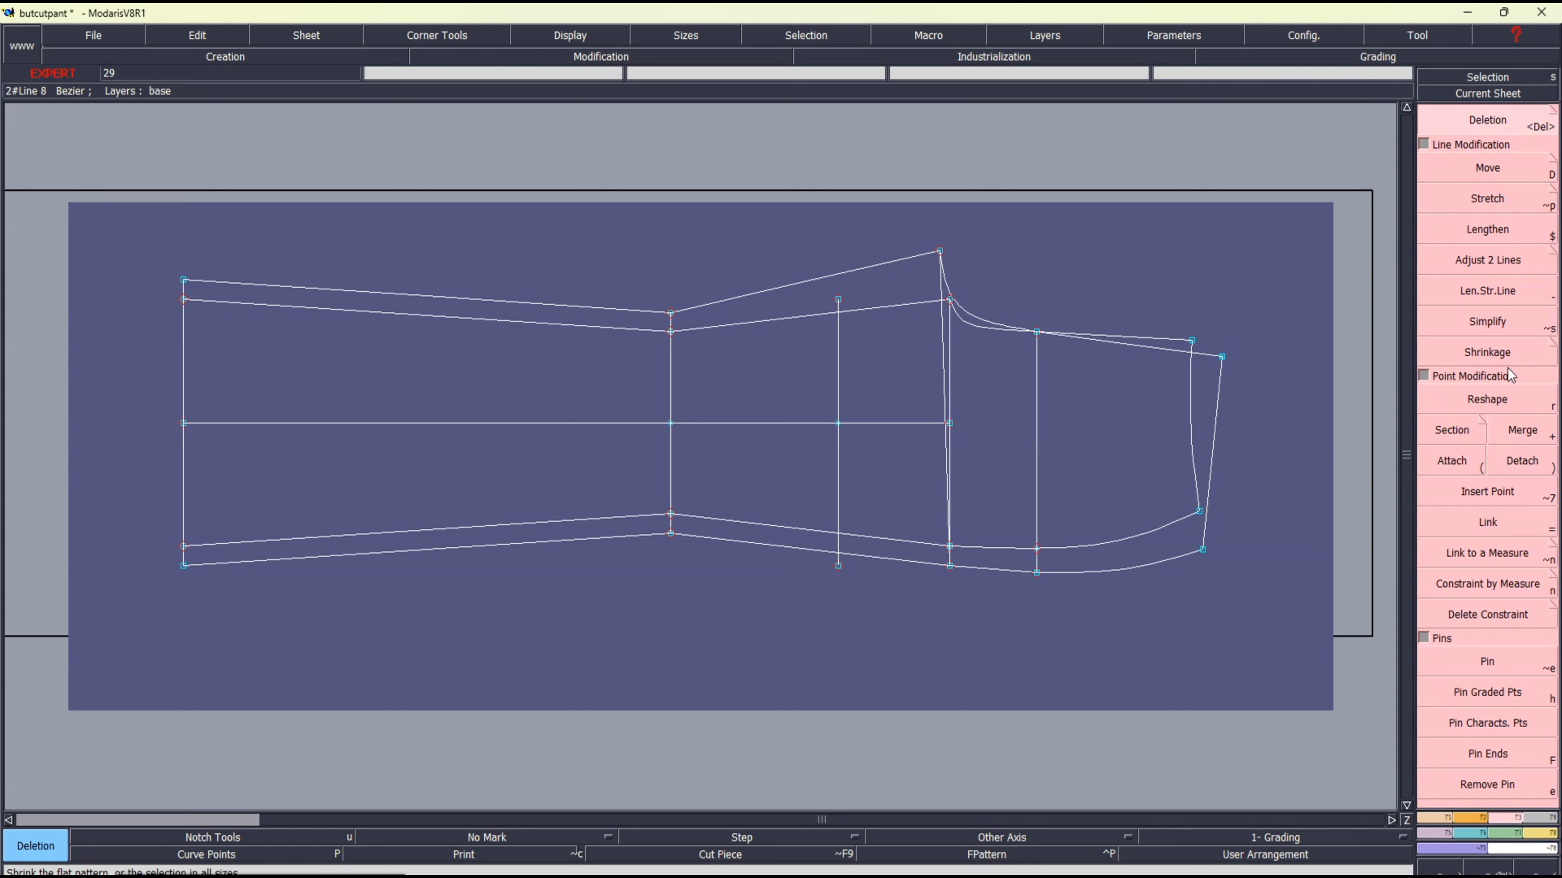
left_click(1501, 292)
left_click(834, 342)
left_click(853, 208)
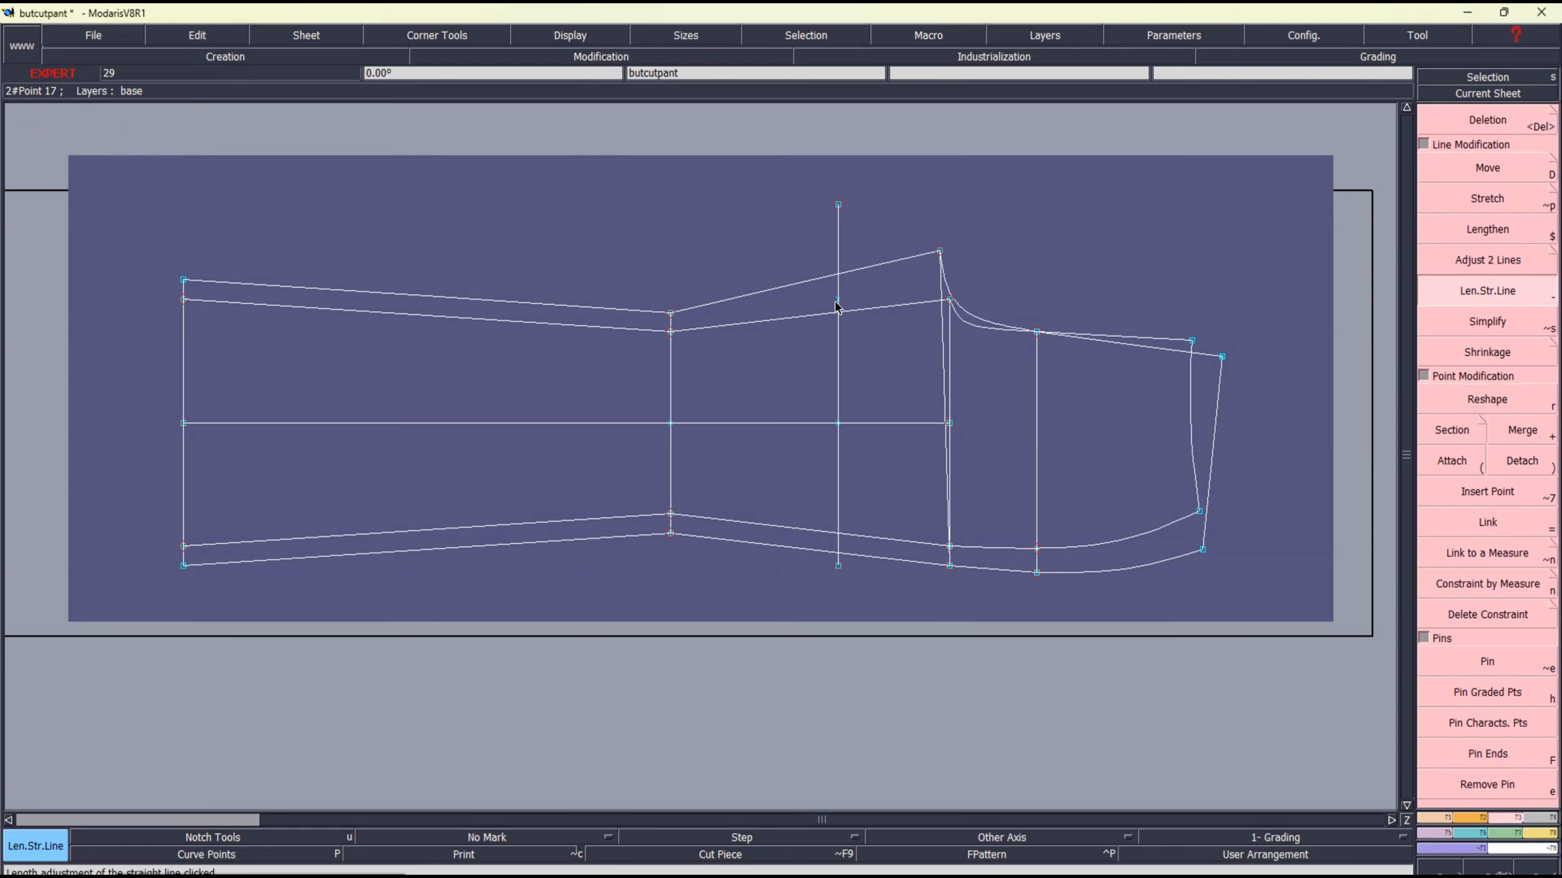
Step: Delete the thigh line's former upper end point, which now lies within the lengthened line
key("Delete")
left_click(837, 300)
key("F1")
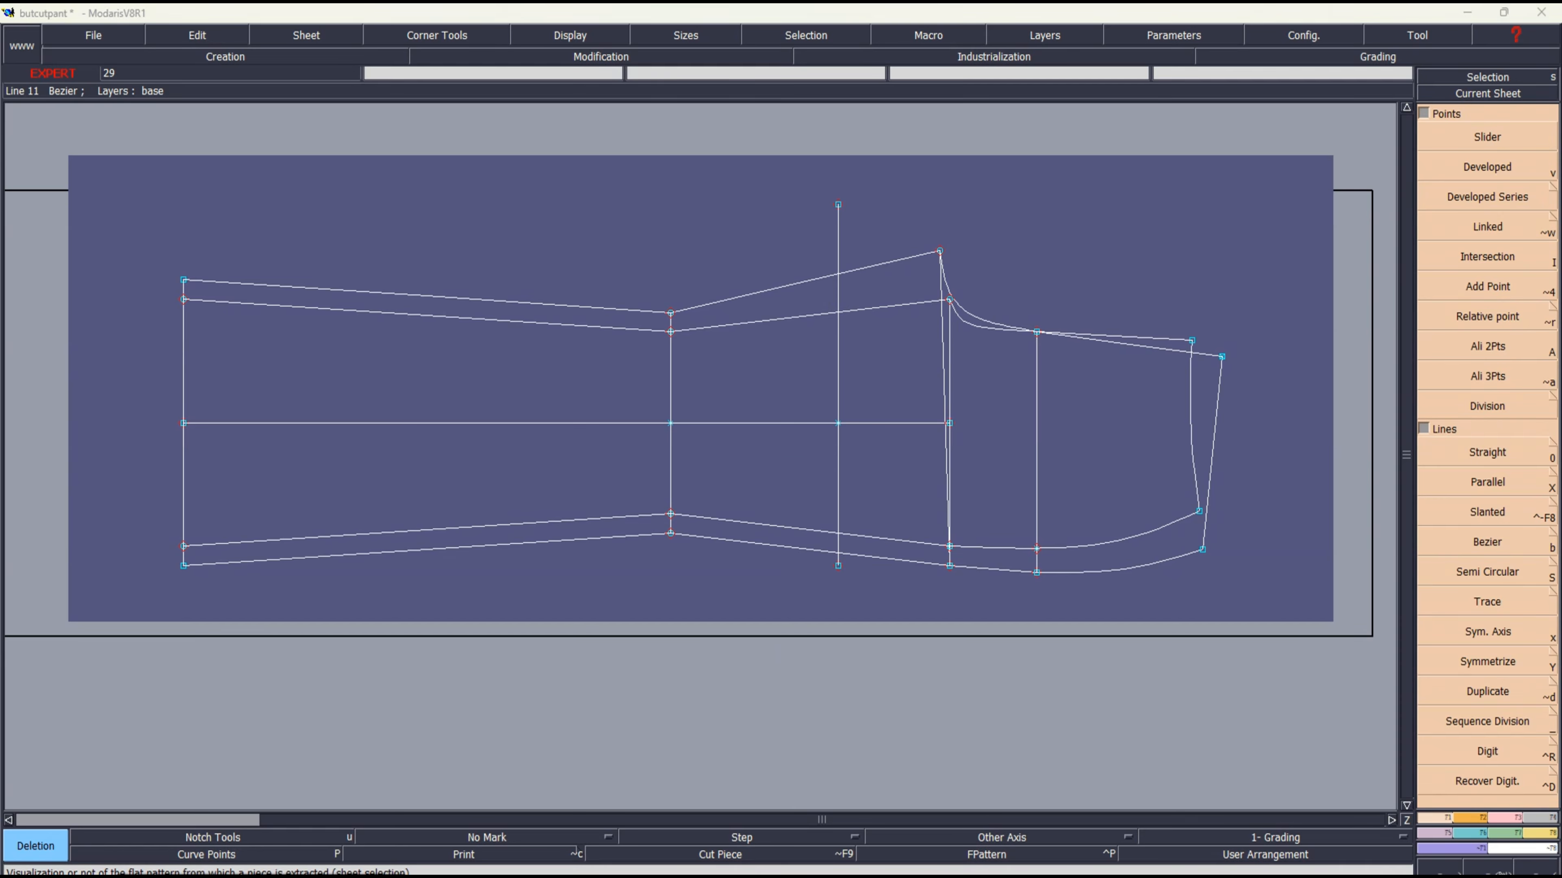
Step: Switch to Excel to check the 1/2 thigh at 12cm from crotch point in the size chart, and return to Modaris
key("alt+Tab")
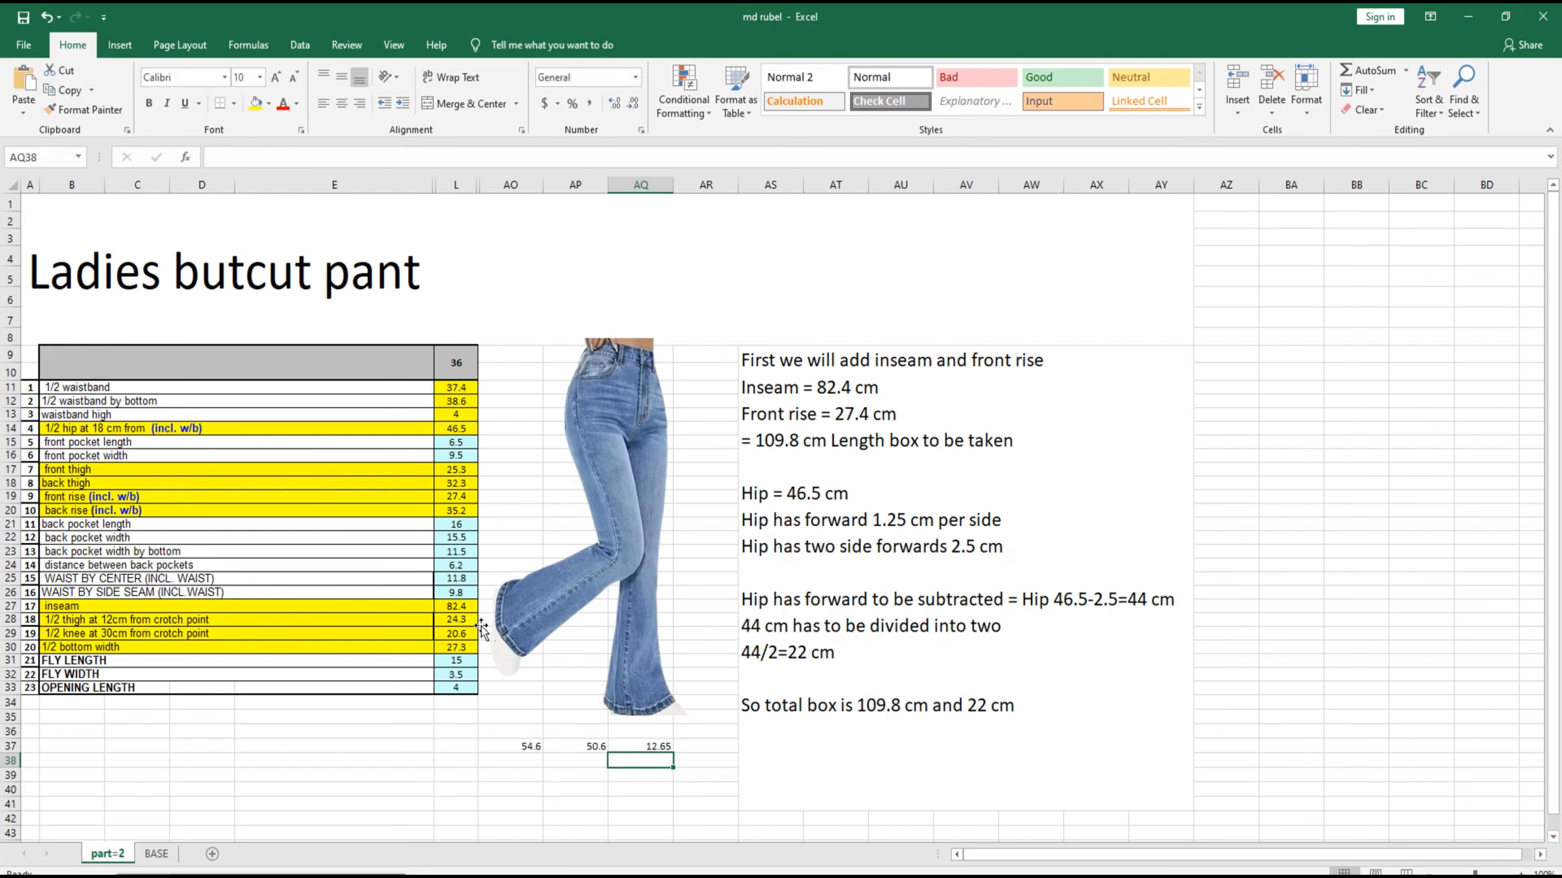
left_click(463, 621)
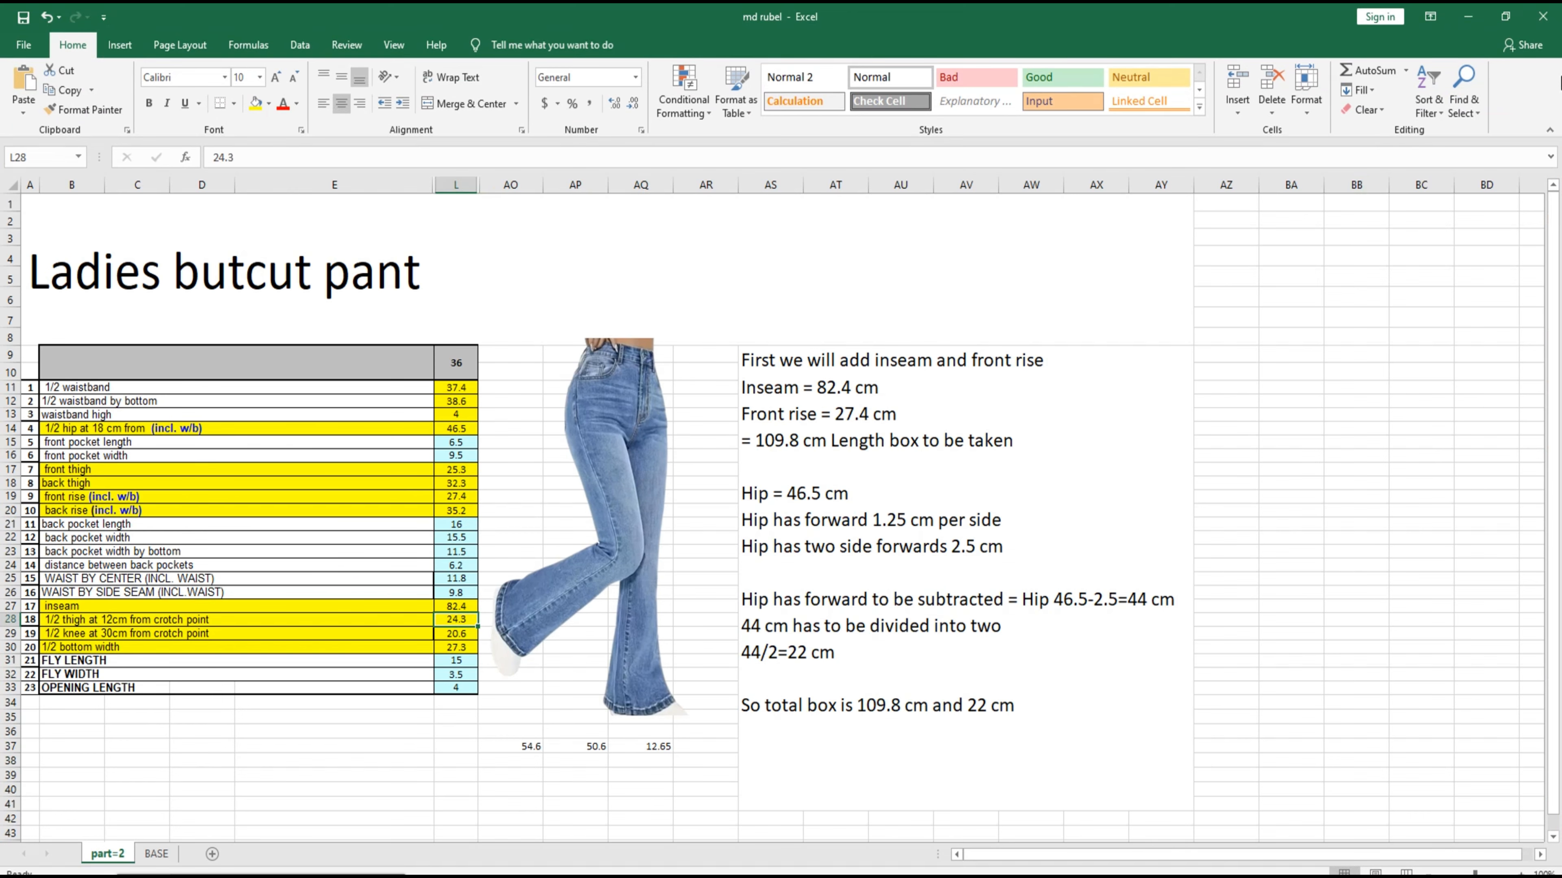
left_click(1473, 18)
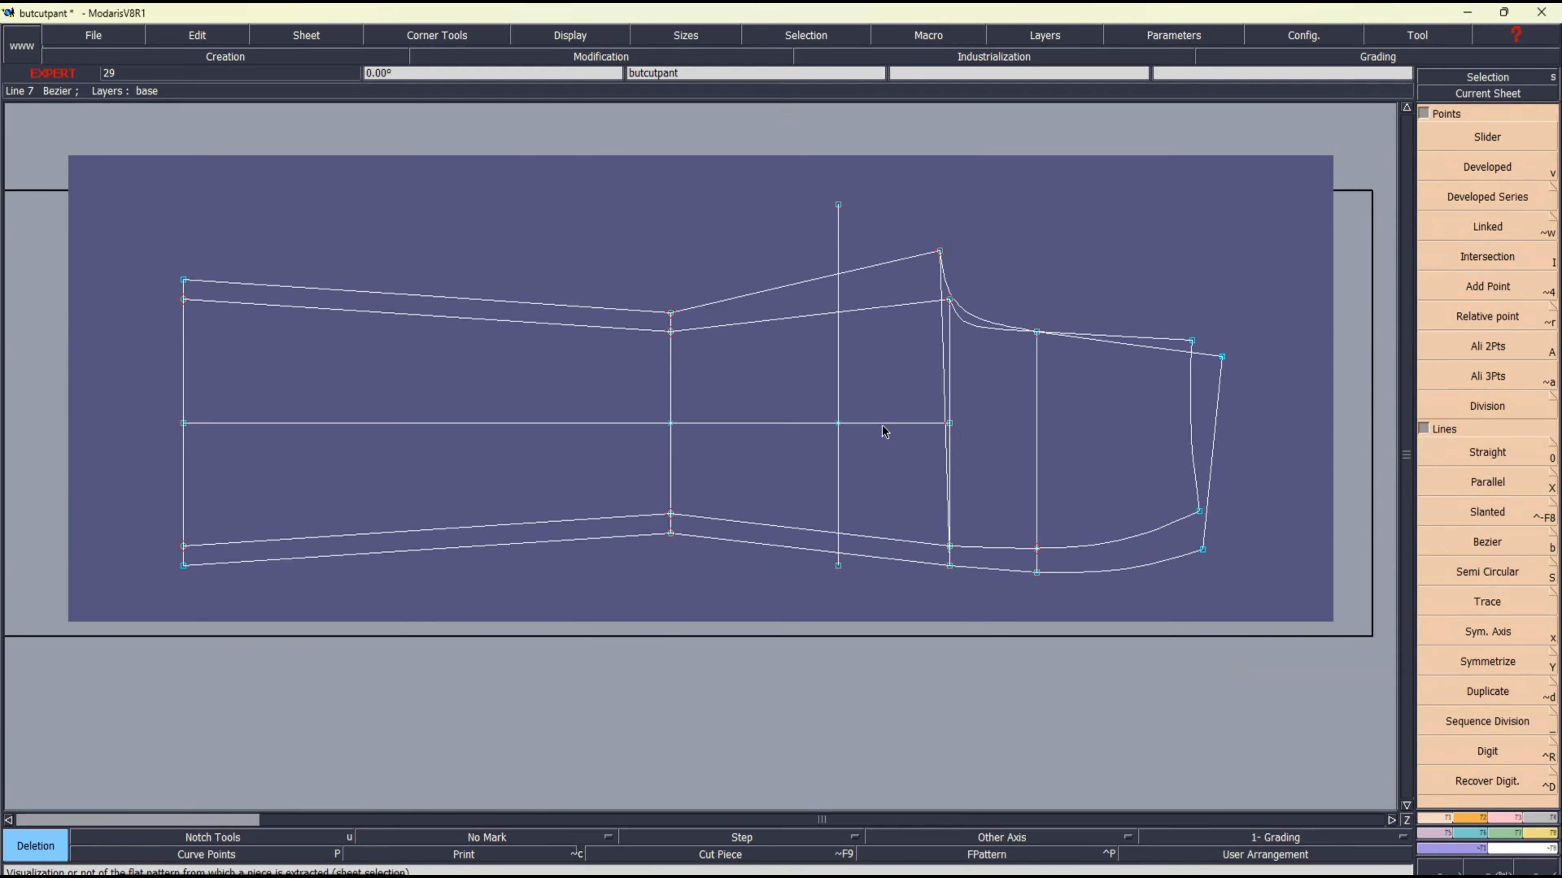
Step: Open the measurement Charts Manager, narrow its window and move it off the leg lines, undoing any accidental deletion
key("F8")
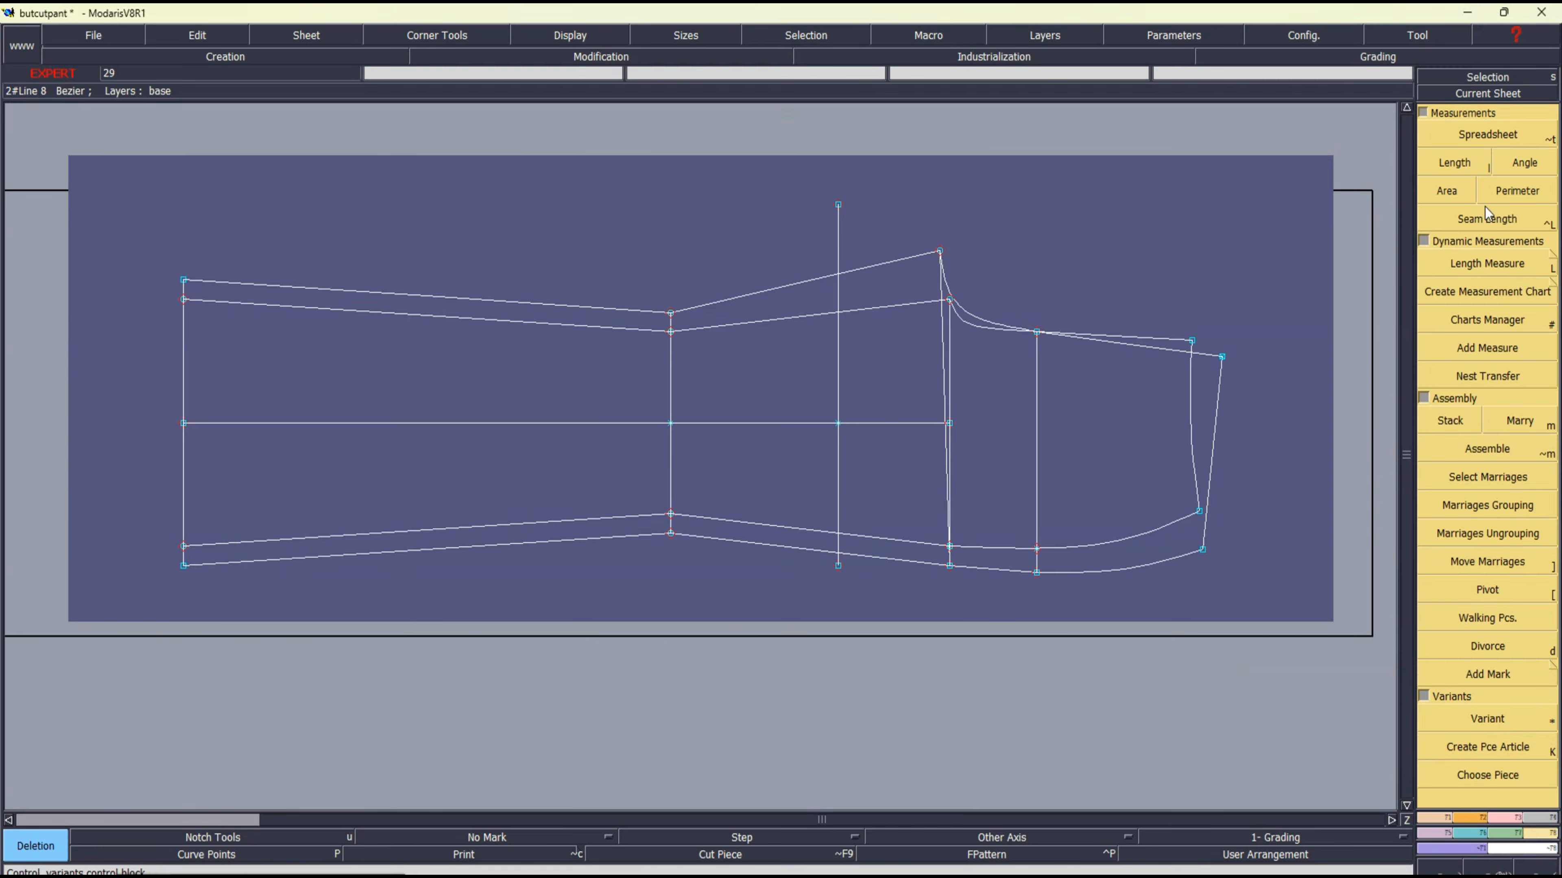
left_click(1492, 321)
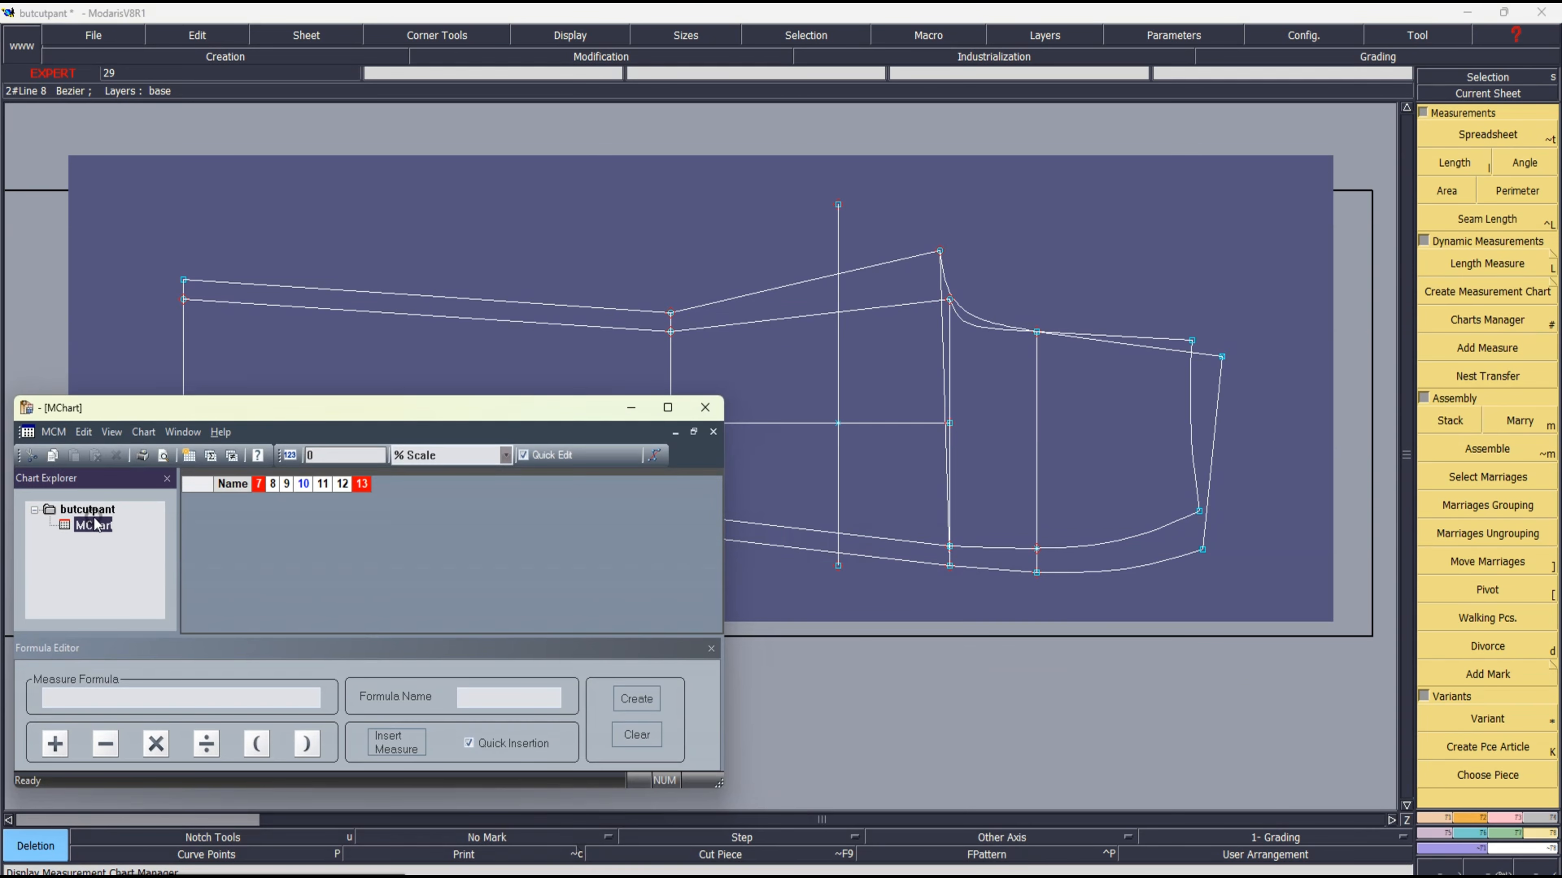
left_click_drag(724, 572, 336, 566)
left_click_drag(192, 411, 1231, 495)
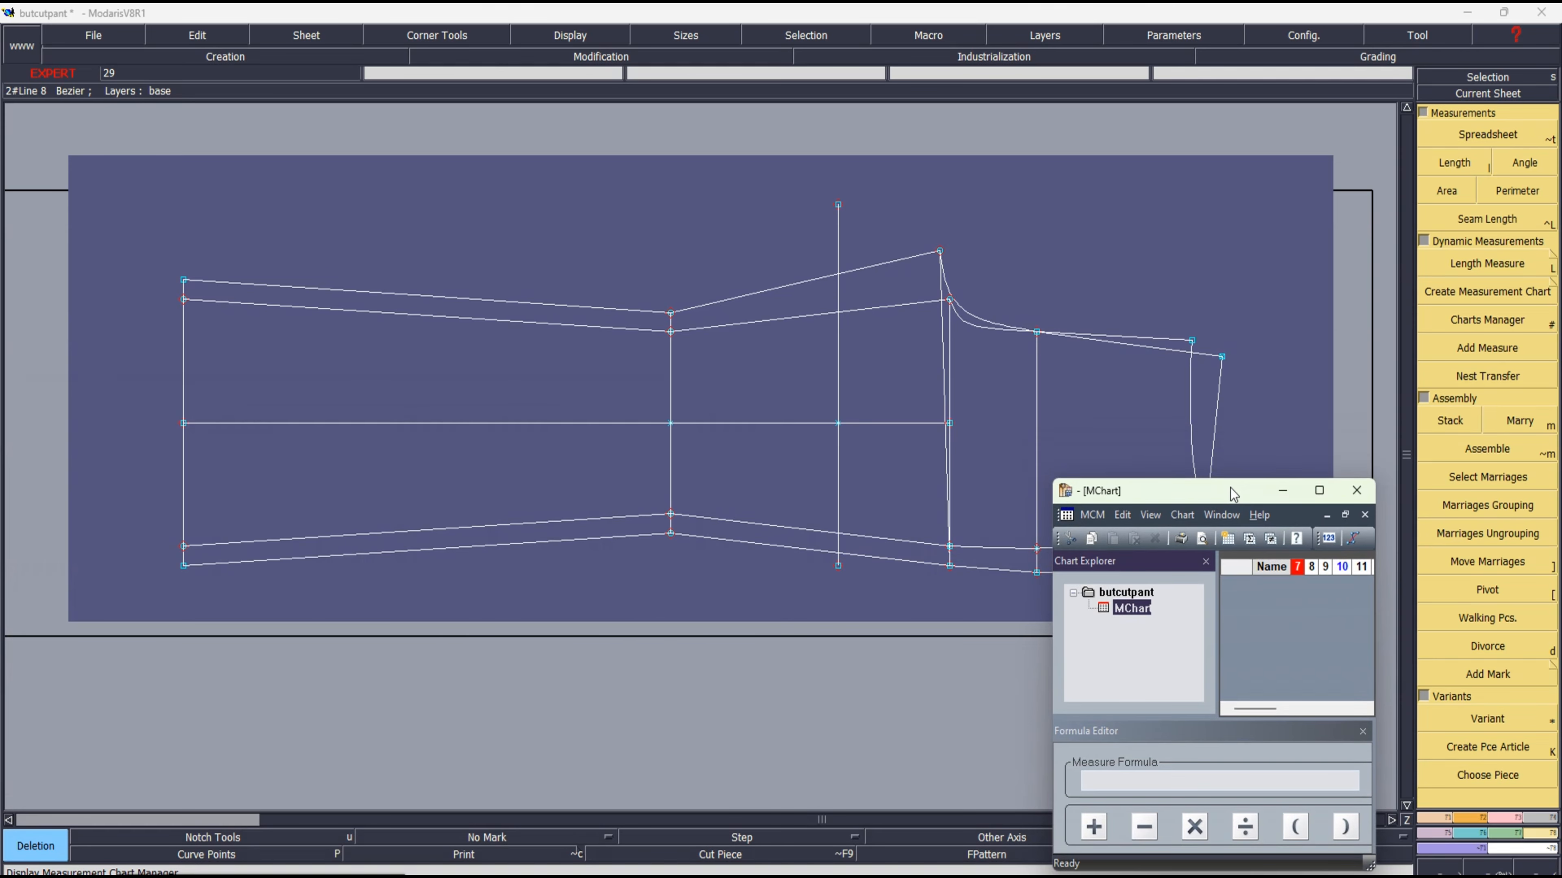
left_click(840, 539)
key("ctrl+z")
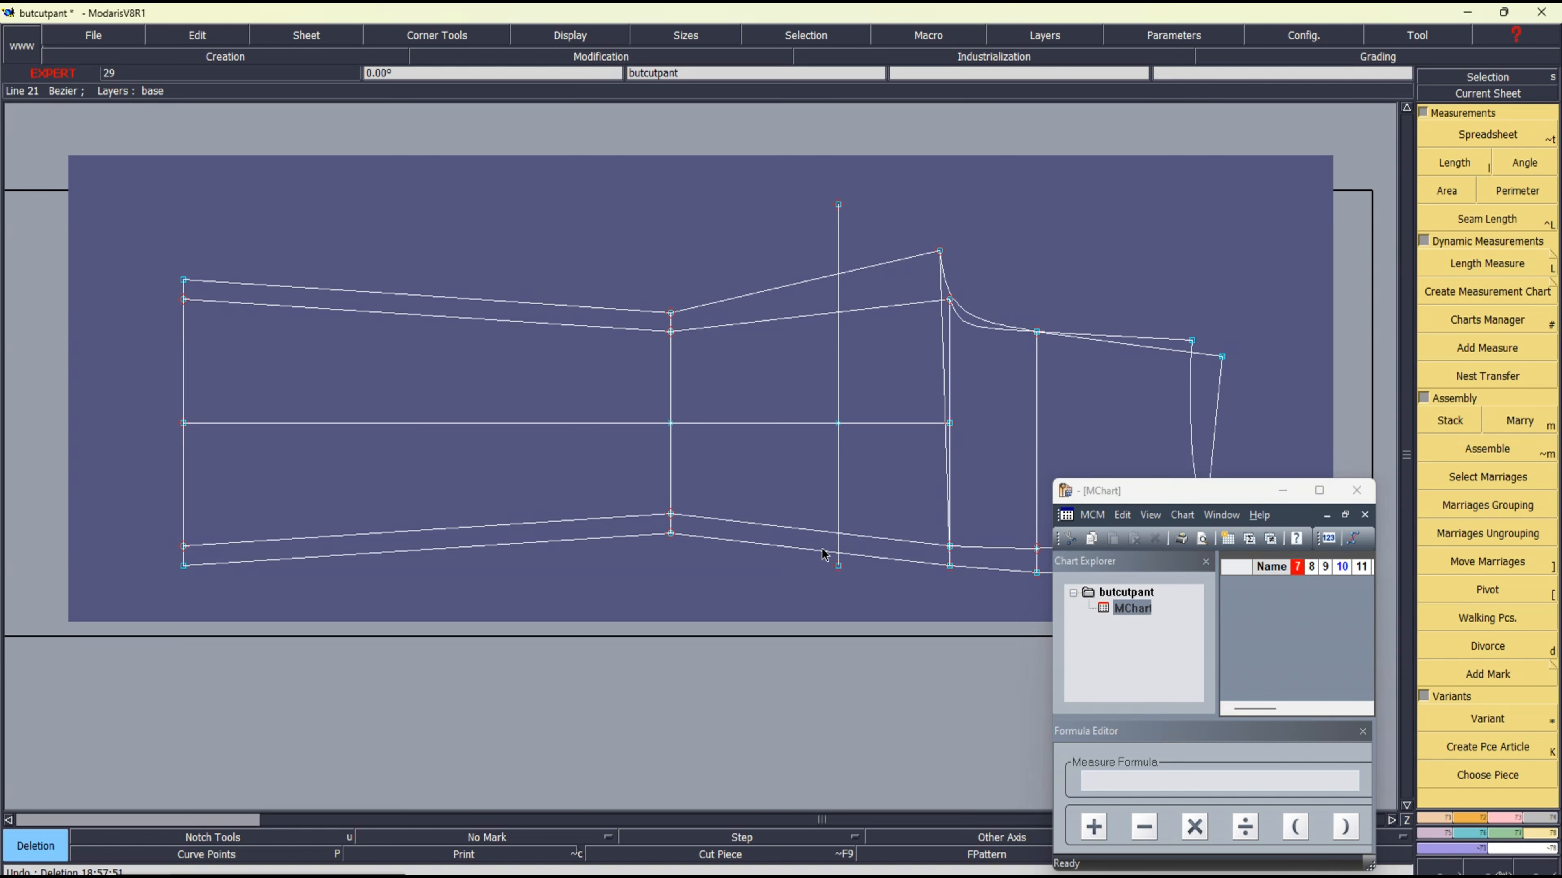
Step: Create dynamic length measures along the thigh line, one between the front seams and one between the back seams
key("l")
left_click(839, 533)
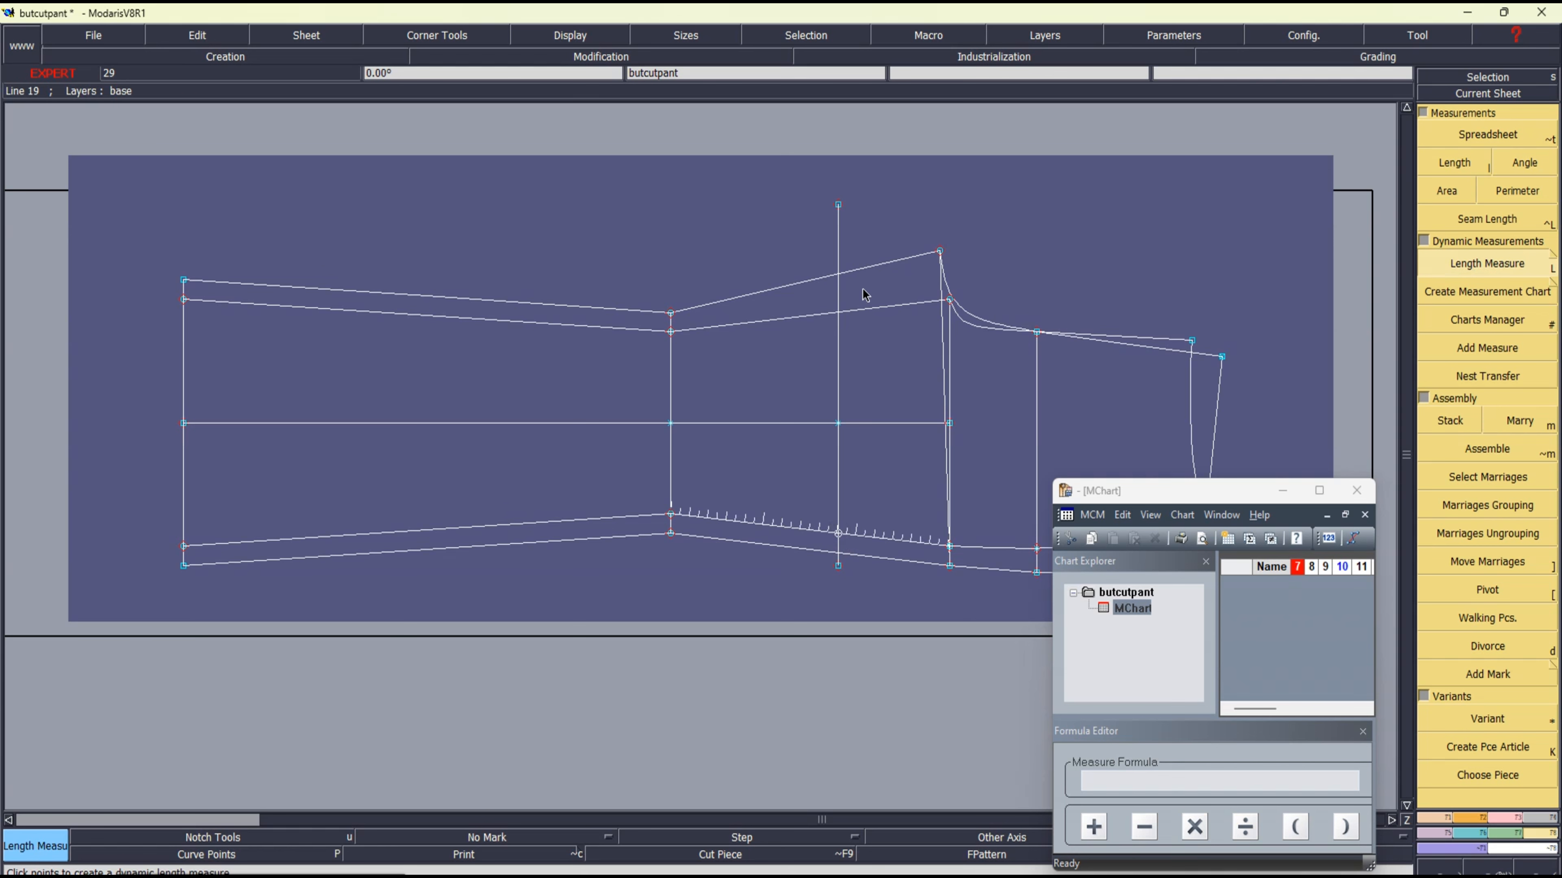
left_click(838, 313)
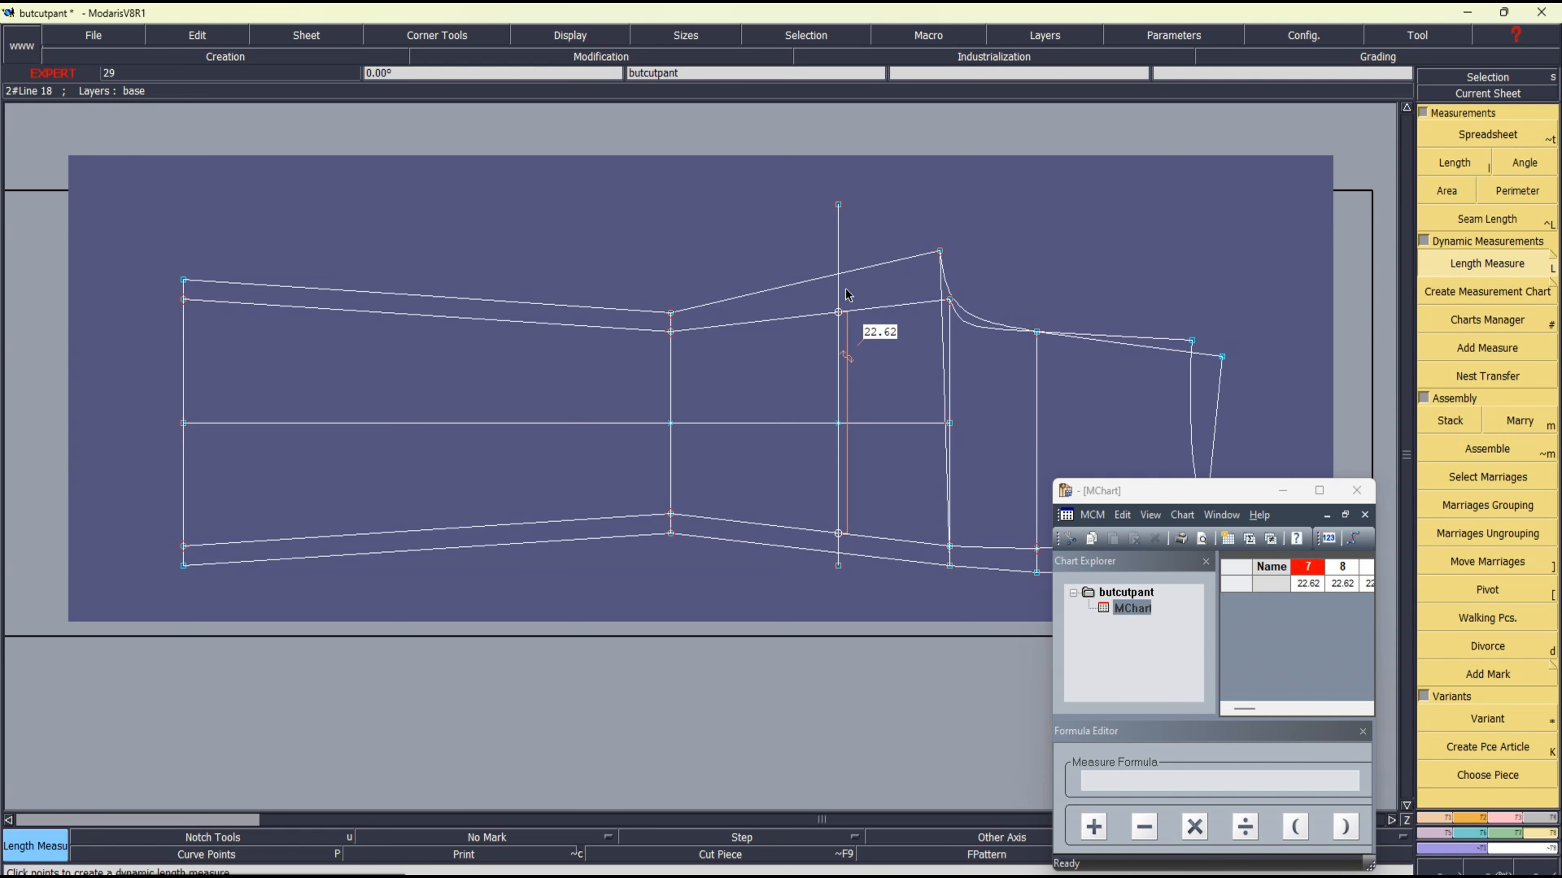
left_click(838, 275)
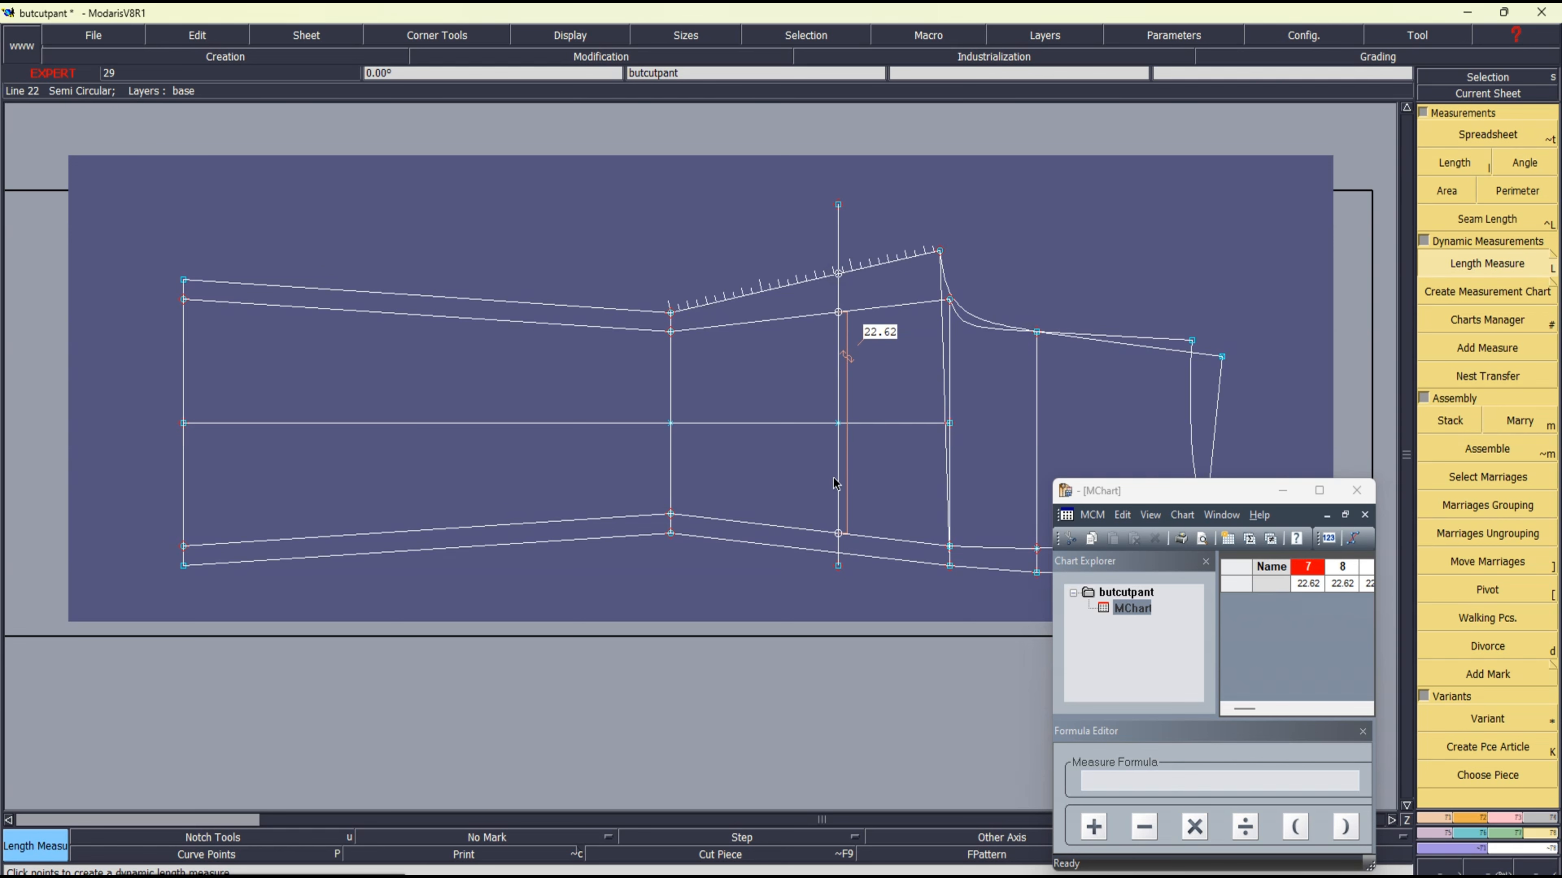
left_click(838, 553)
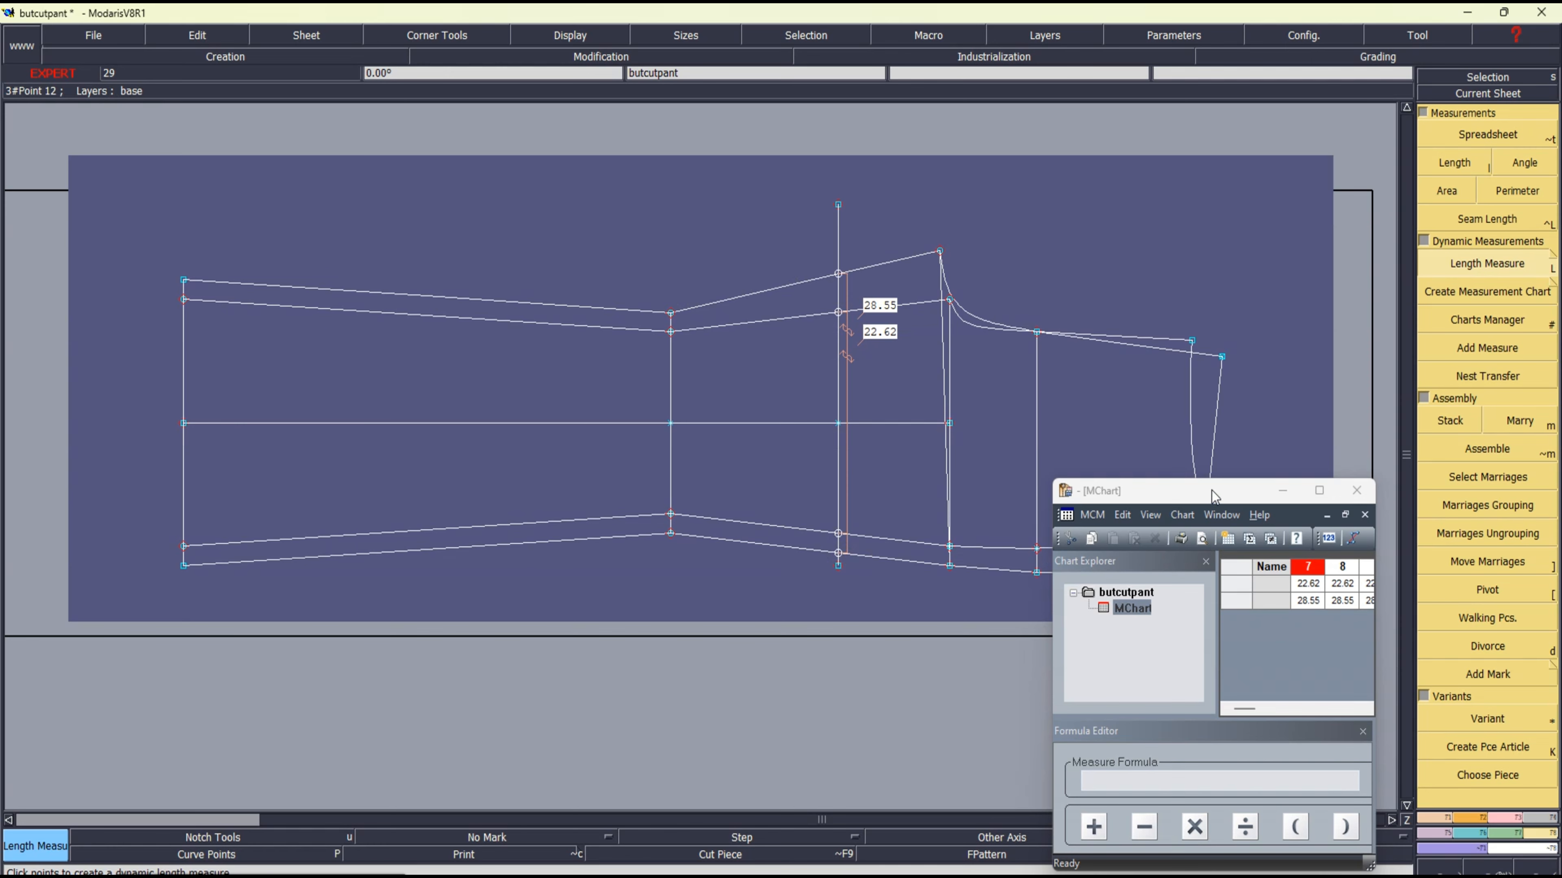
Step: Add a chart formula that sums the front and back thigh length measures
left_click_drag(1211, 491, 863, 283)
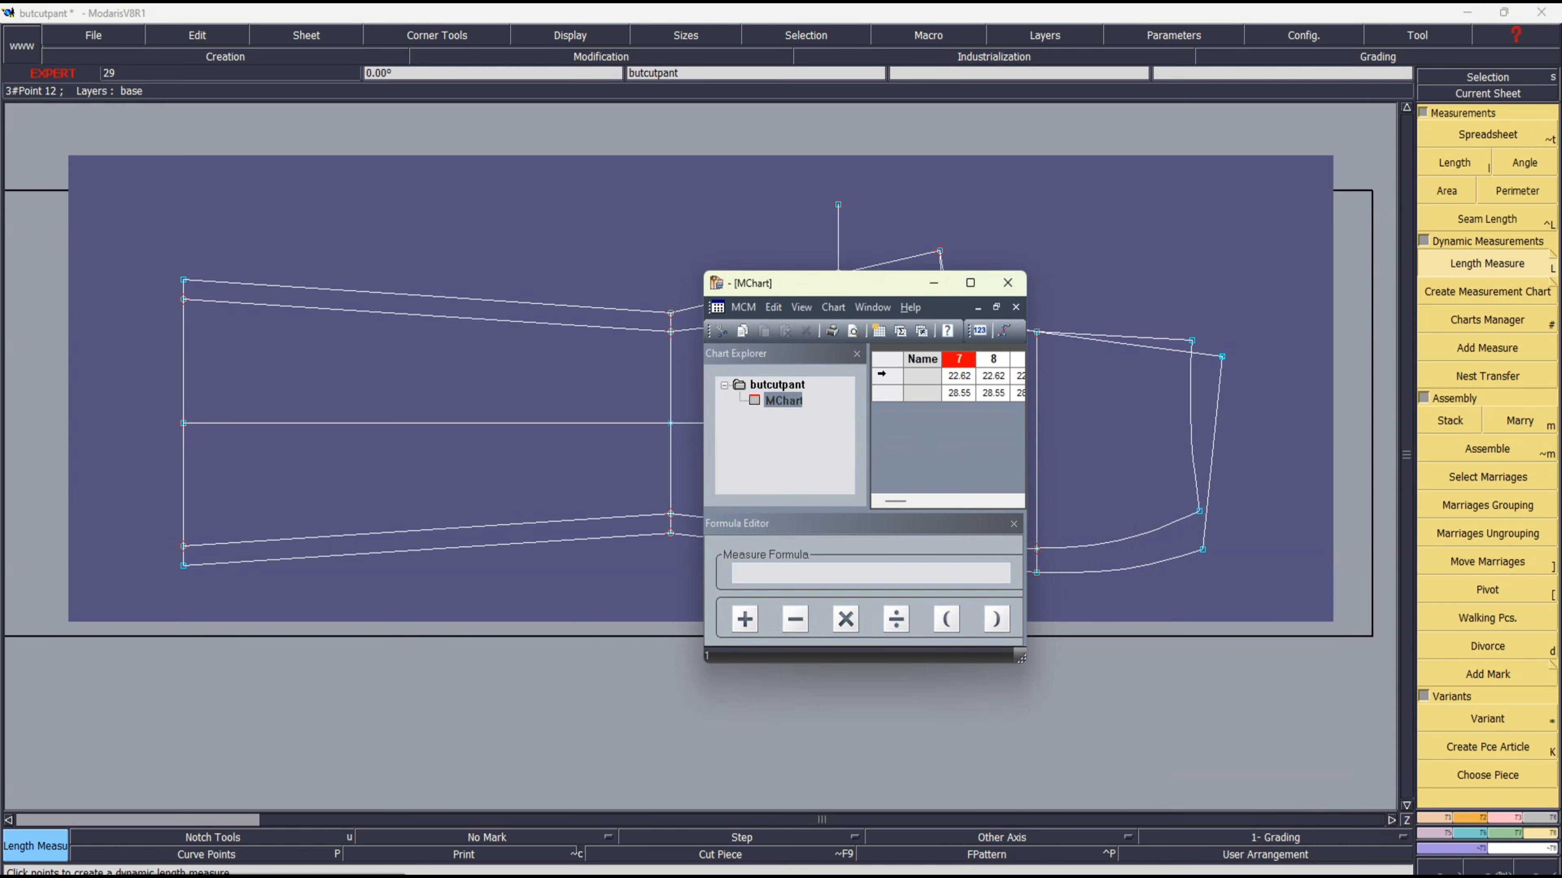
left_click(880, 375)
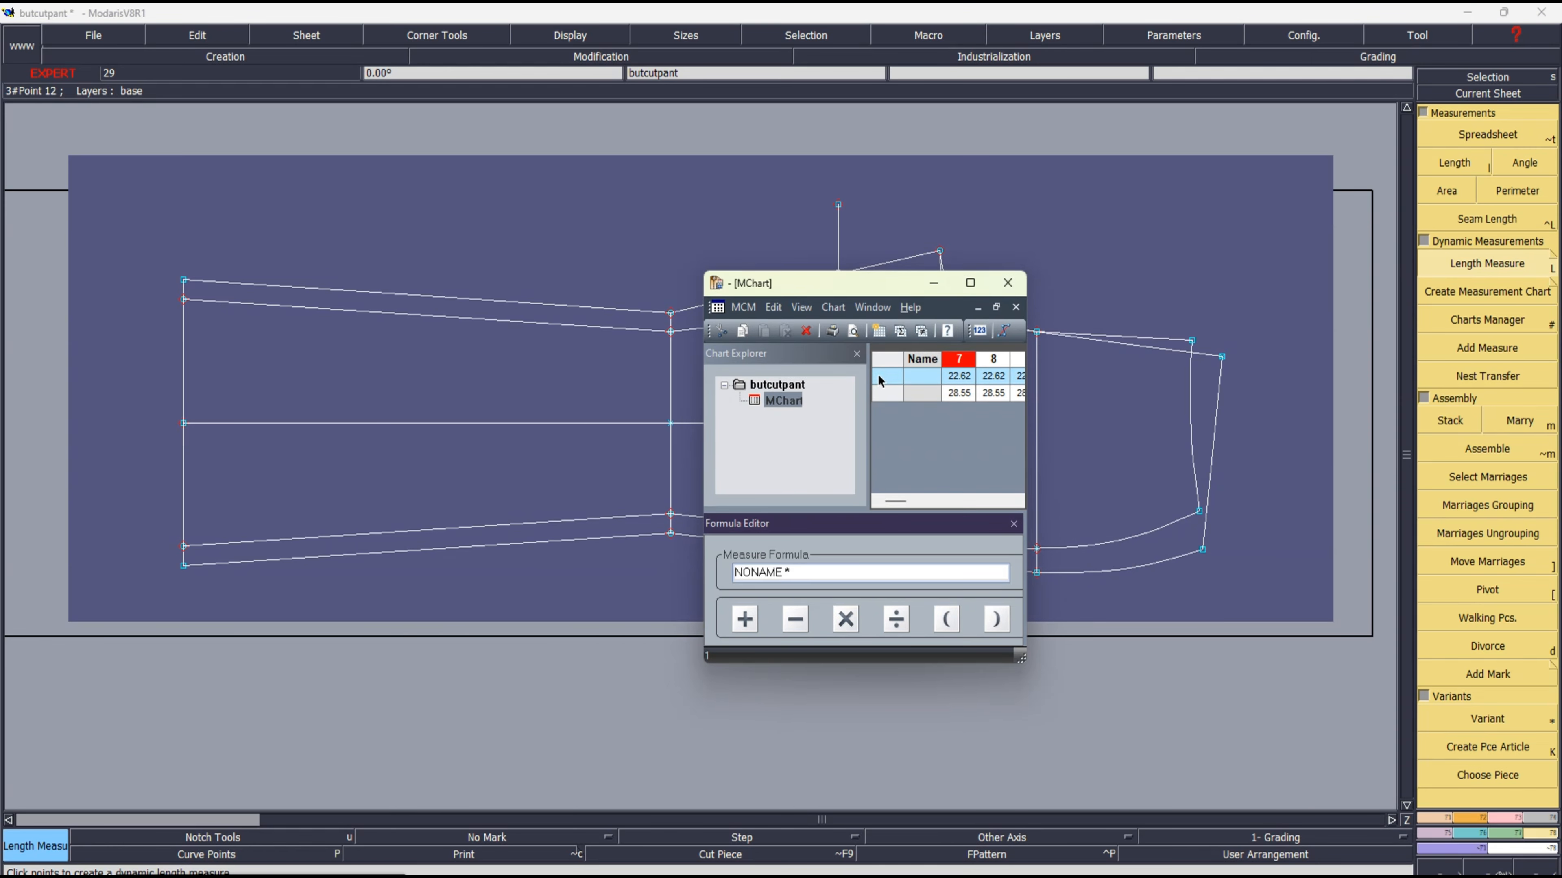
key("BackSpace")
type("+")
left_click(890, 393)
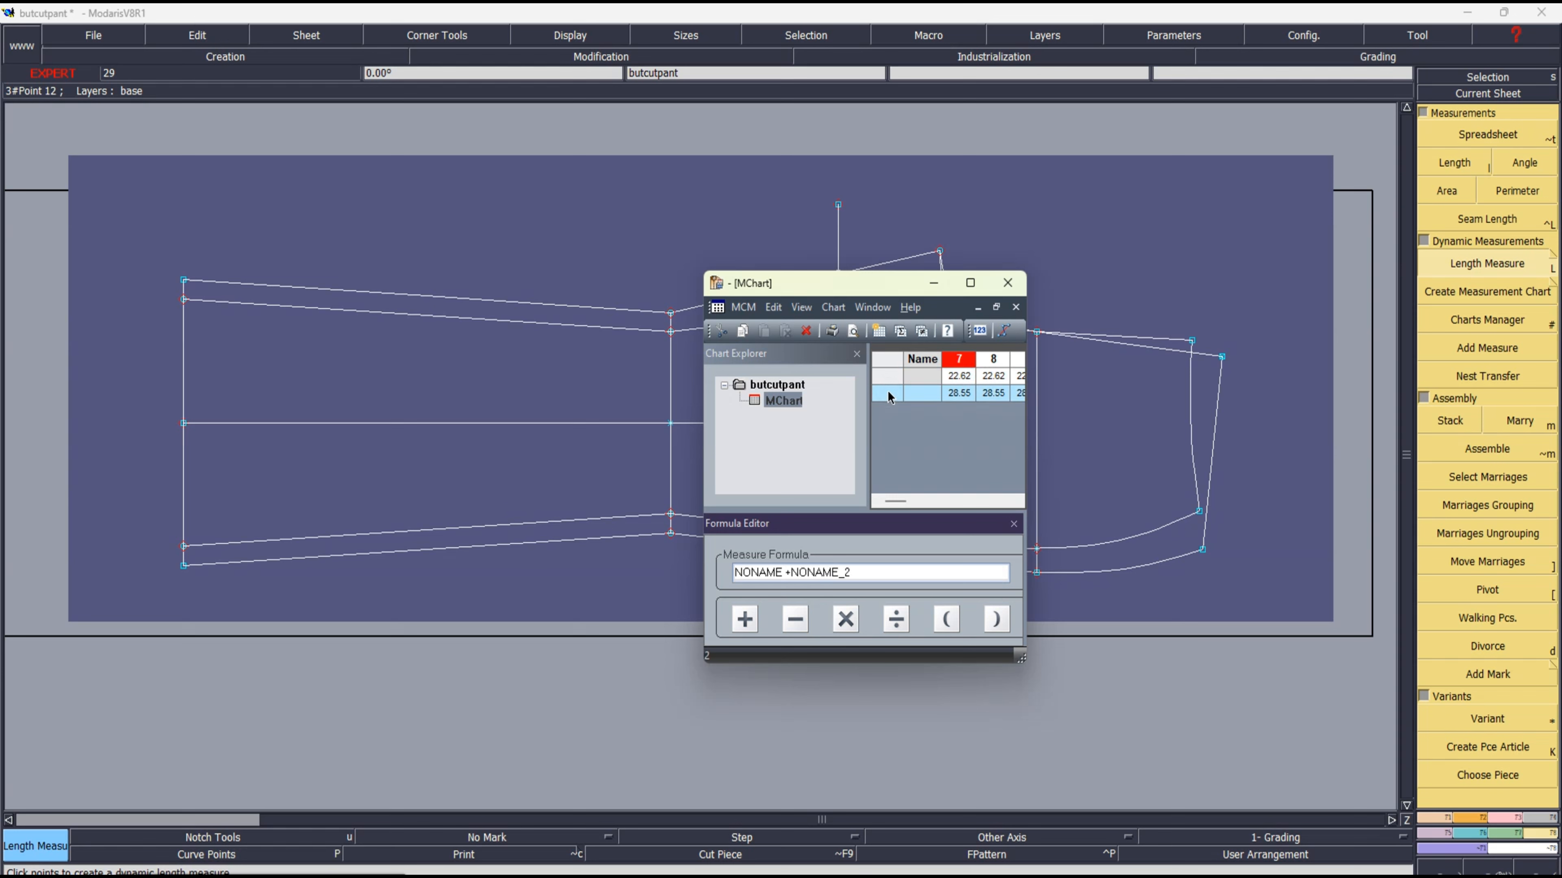
key("Return")
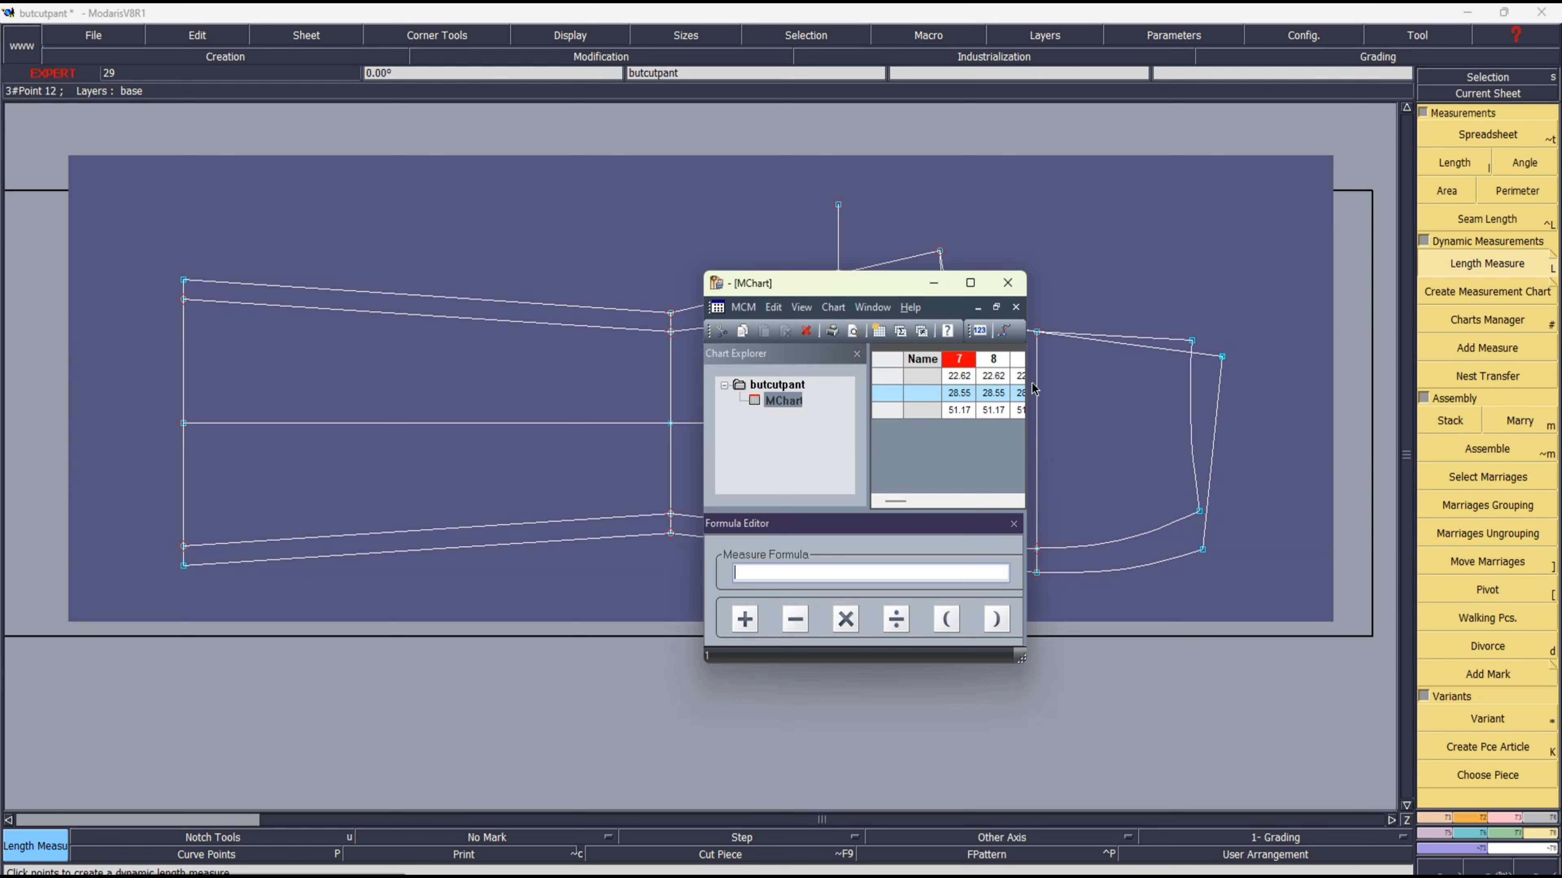
Step: Widen the chart window and add a formula averaging the front and back thigh measures, dividing their sum by 2
left_click_drag(1028, 378, 1230, 387)
type("(")
left_click(886, 376)
type("+")
left_click(887, 393)
type(")/2")
key("Return")
Step: Delete the two single thigh measures and their sum from the chart, keeping the average, and move the chart window below the thigh area
left_click_drag(885, 376, 886, 409)
key("Delete")
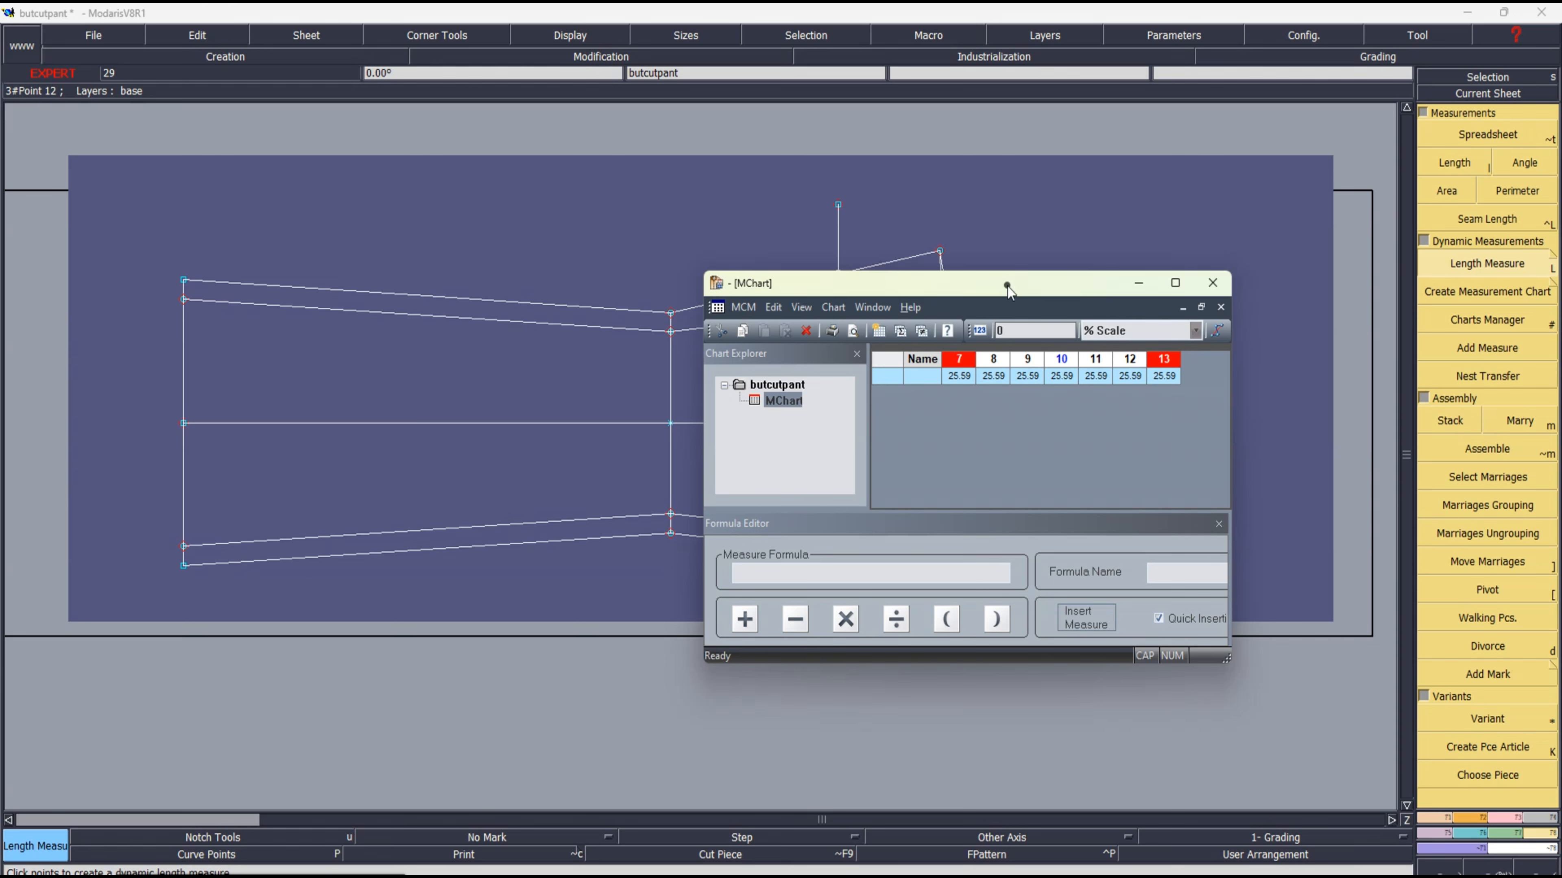
left_click_drag(1008, 287, 798, 609)
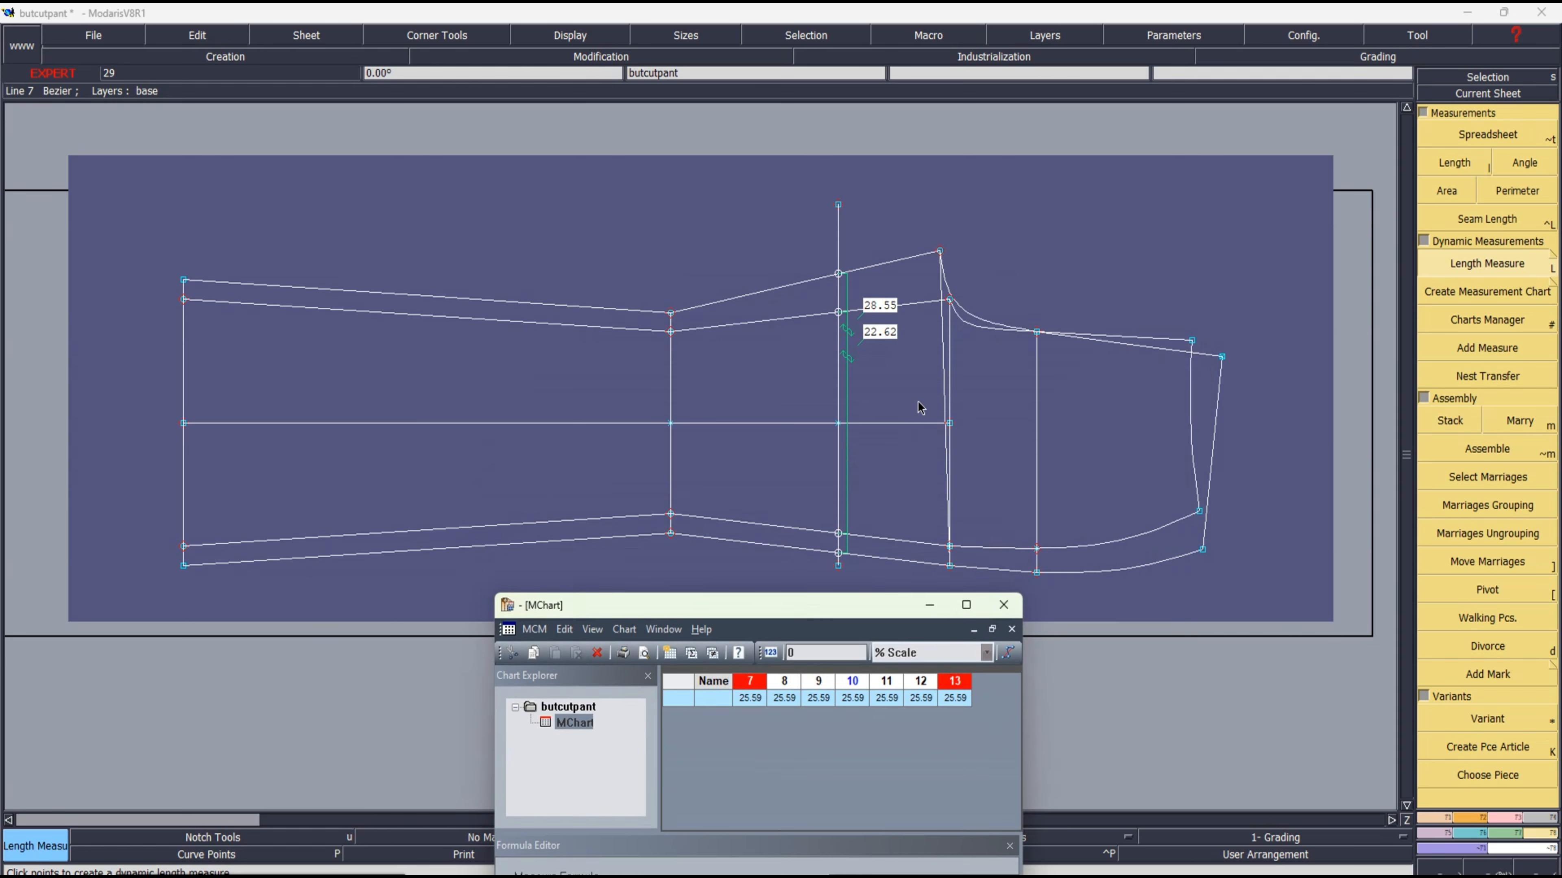
Step: Turn on the display of curve handles for the pattern lines
left_click(744, 226)
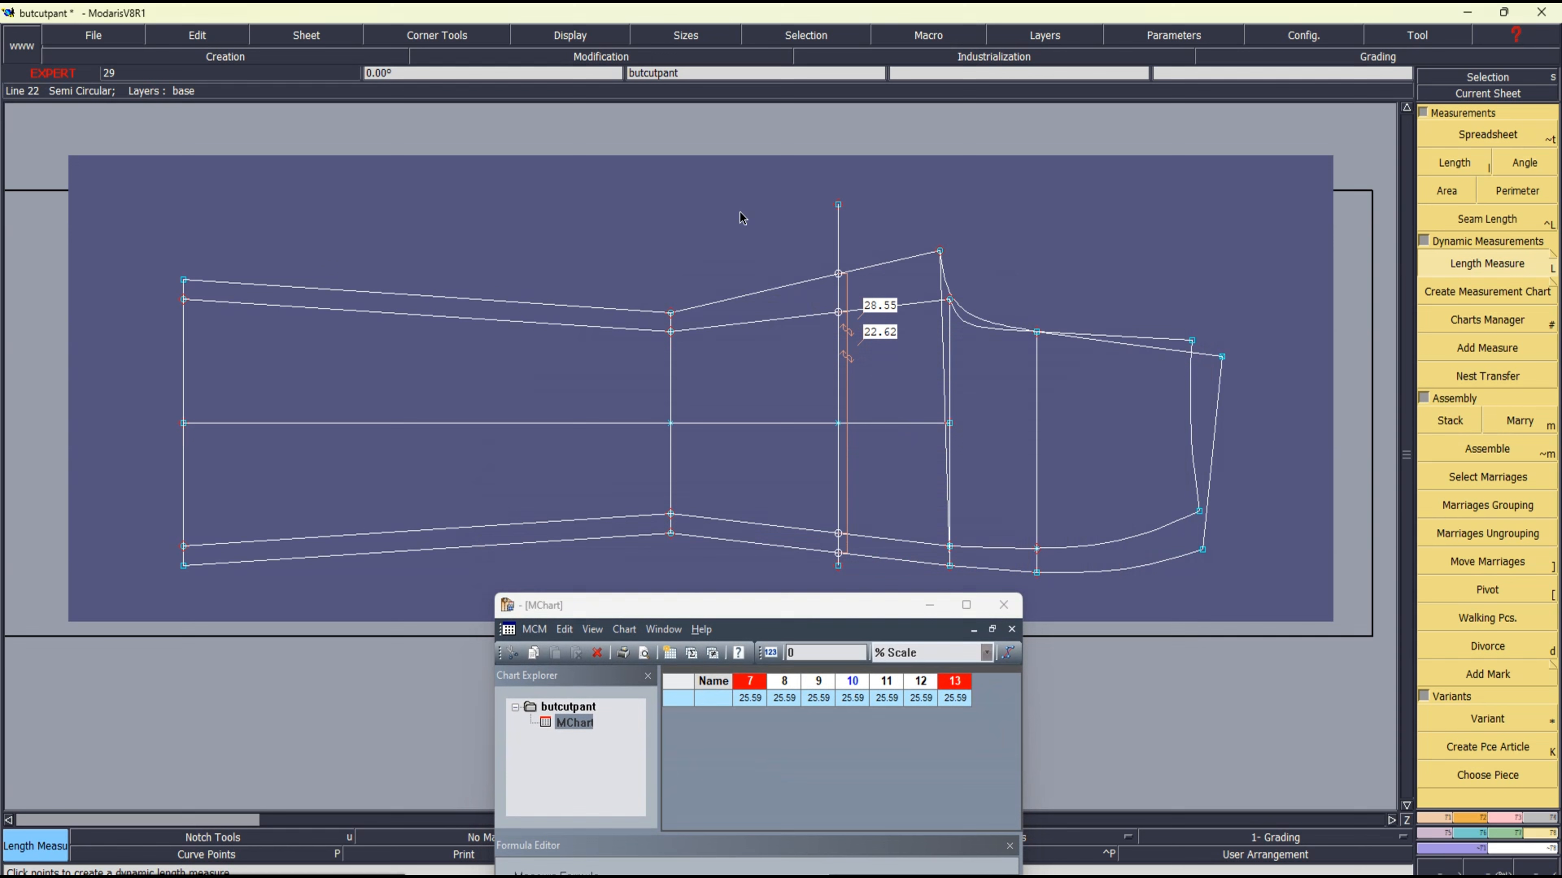
left_click(572, 35)
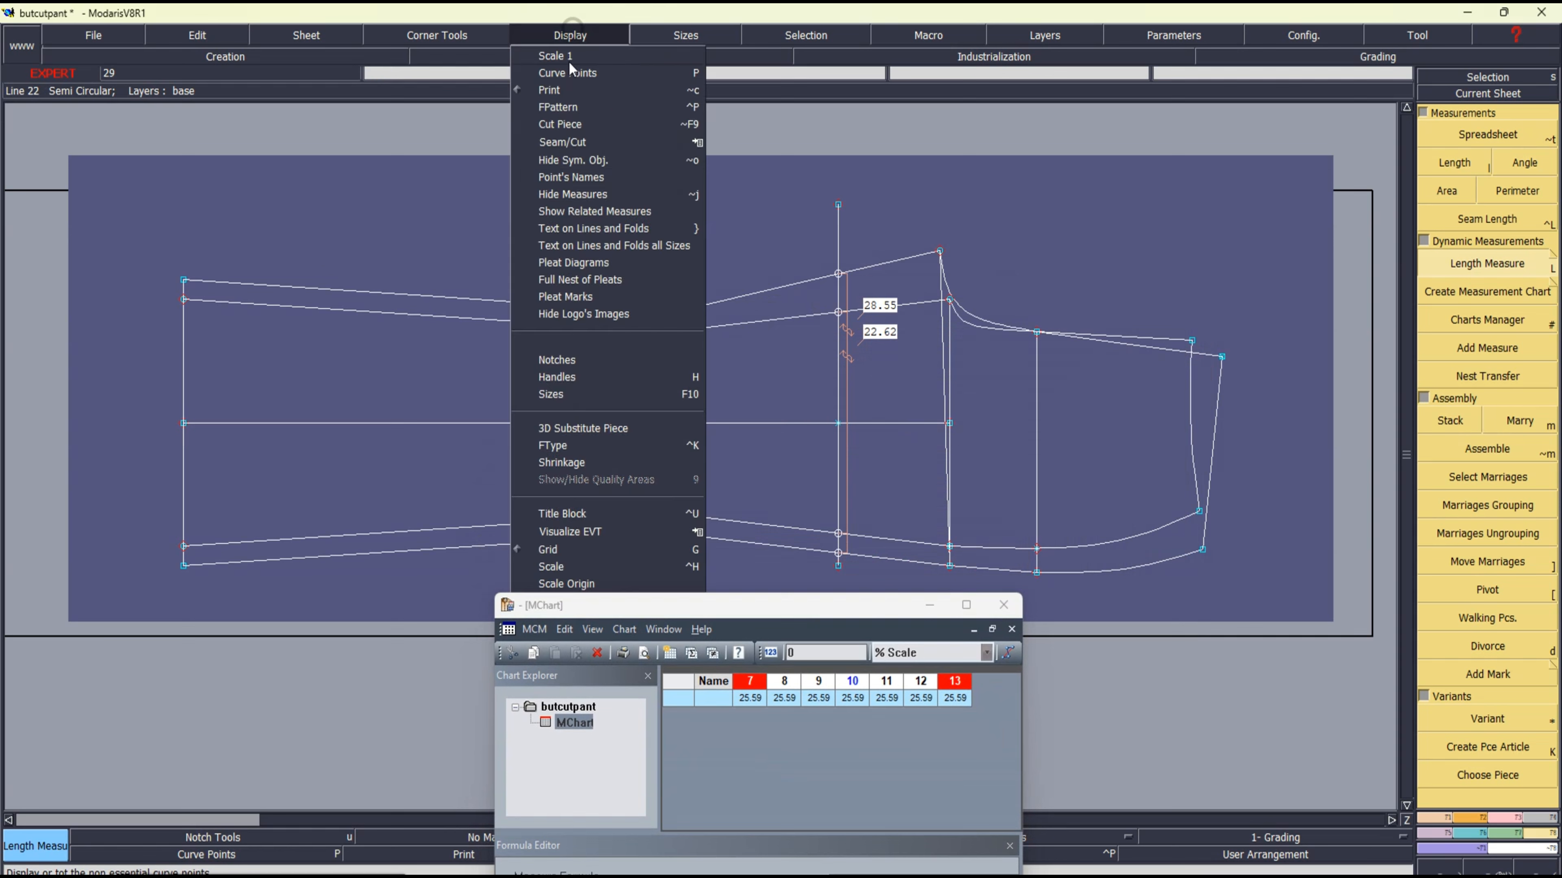
left_click(575, 377)
Step: Reshape the front inseam between knee and crotch into a slight inward curve using its handles at both ends
key("b")
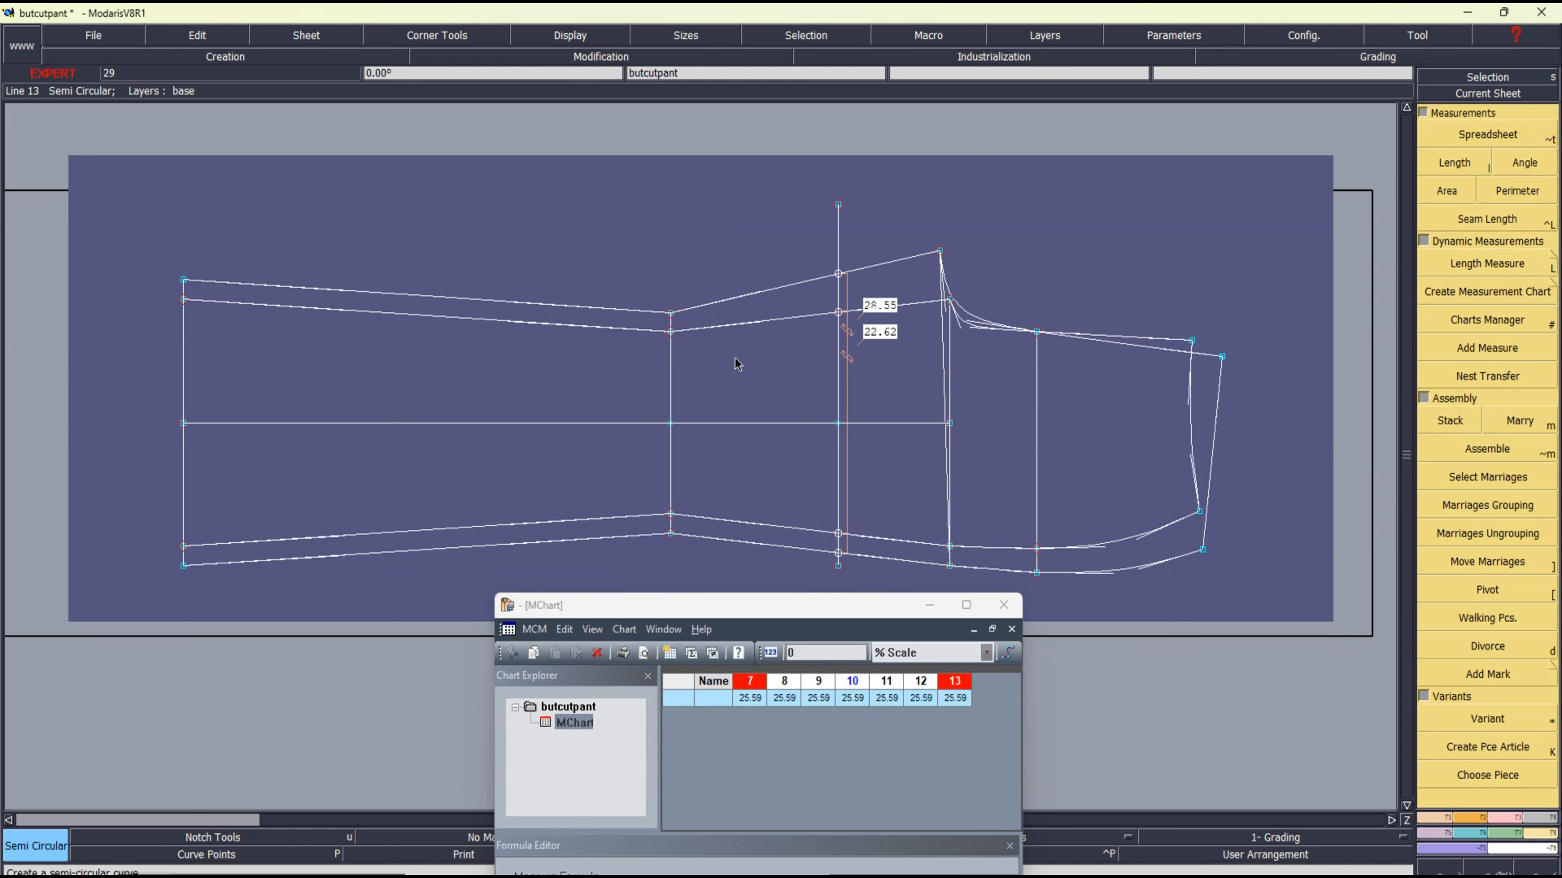
key("e")
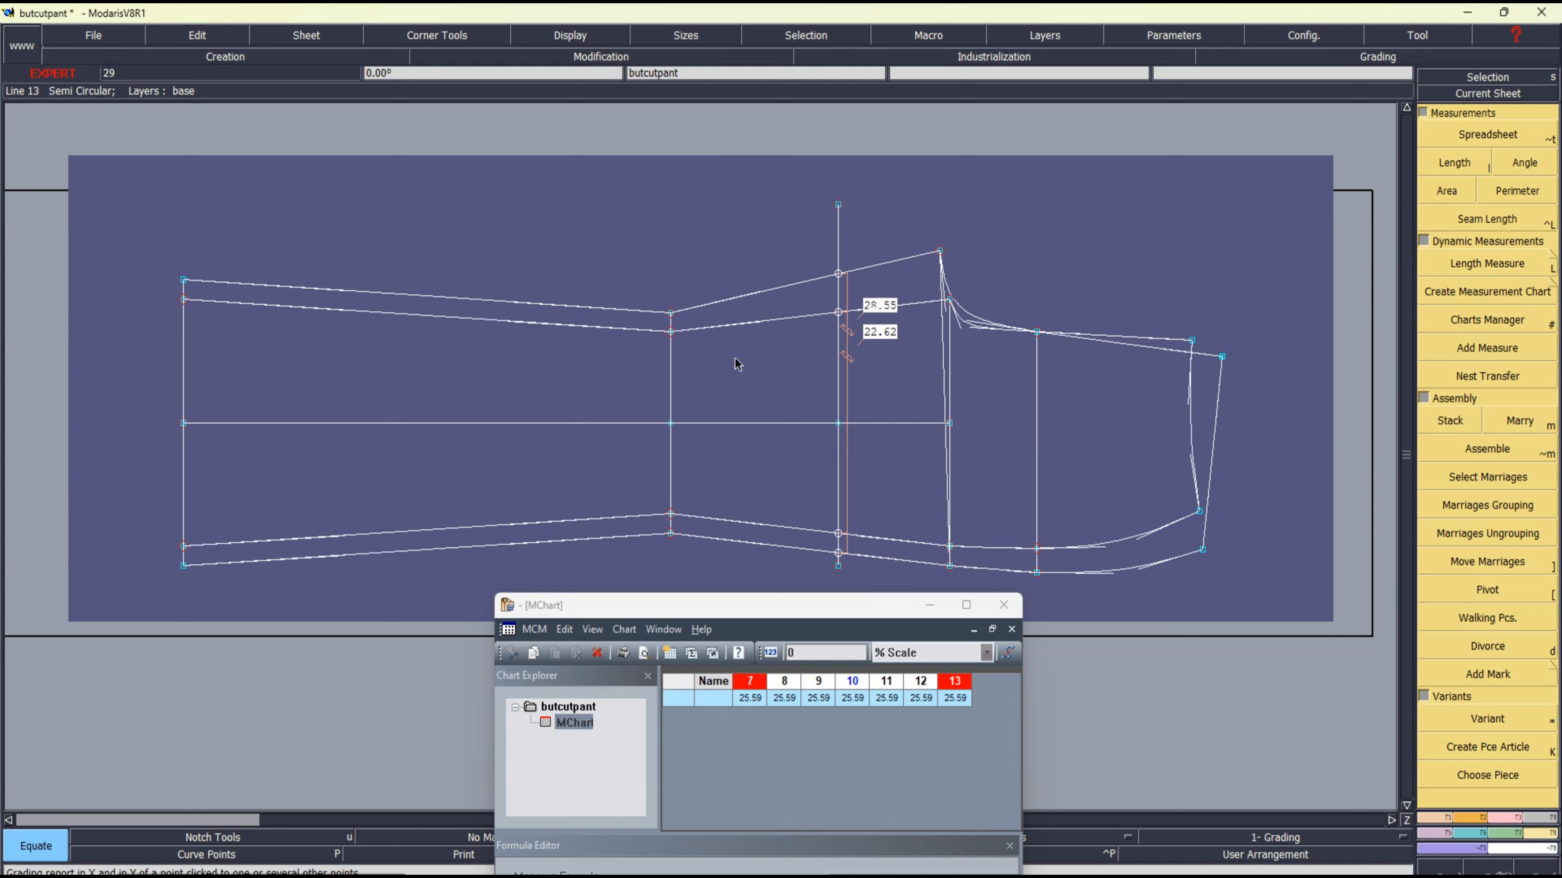
key("r")
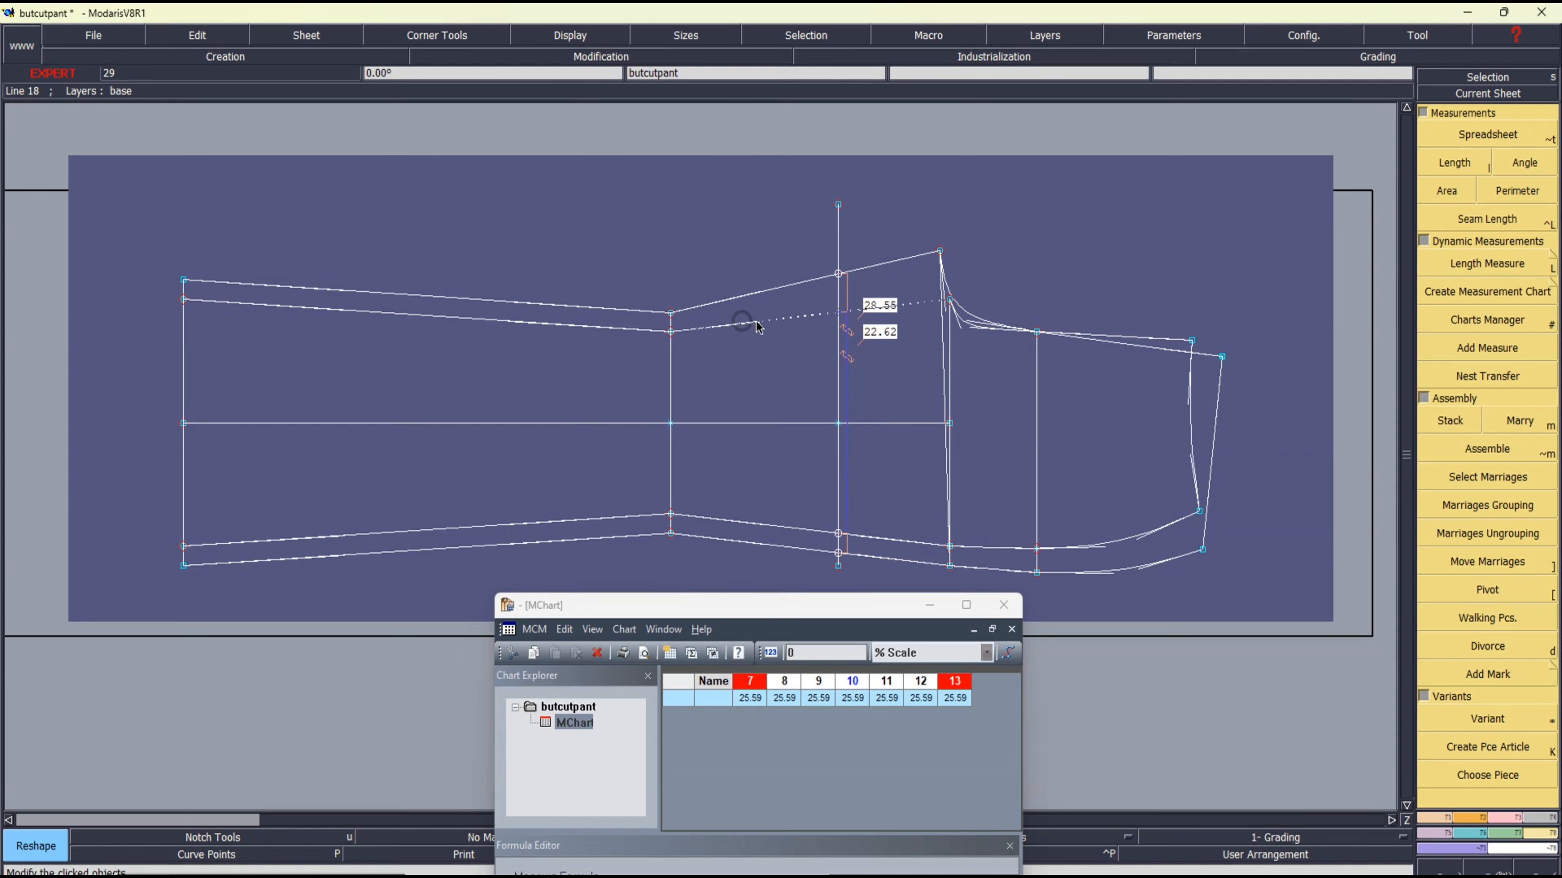
left_click(771, 327)
left_click(903, 307)
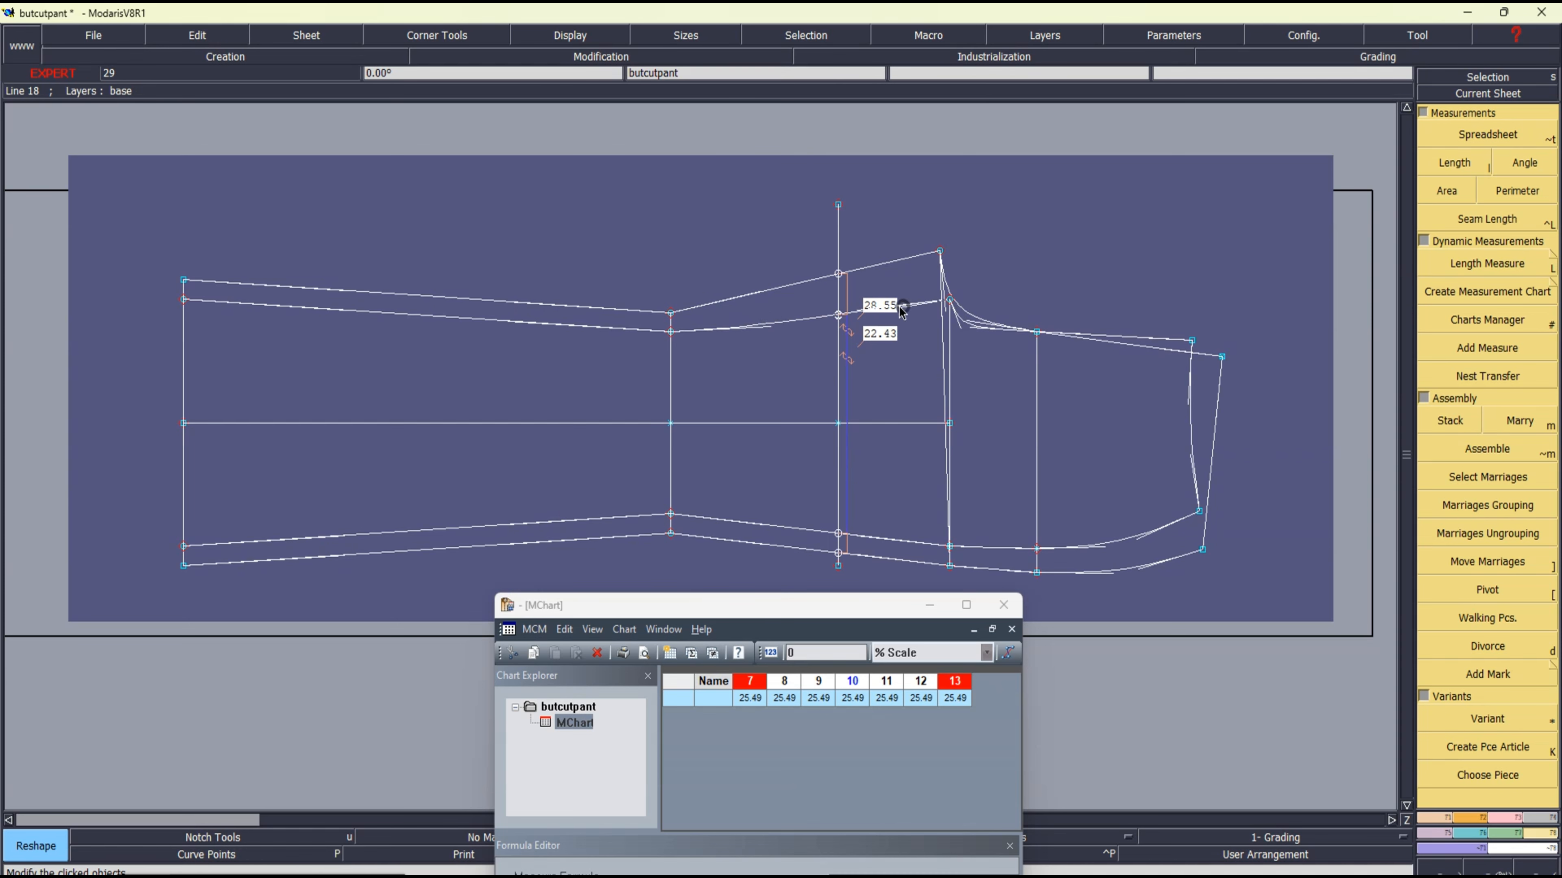
left_click(893, 318)
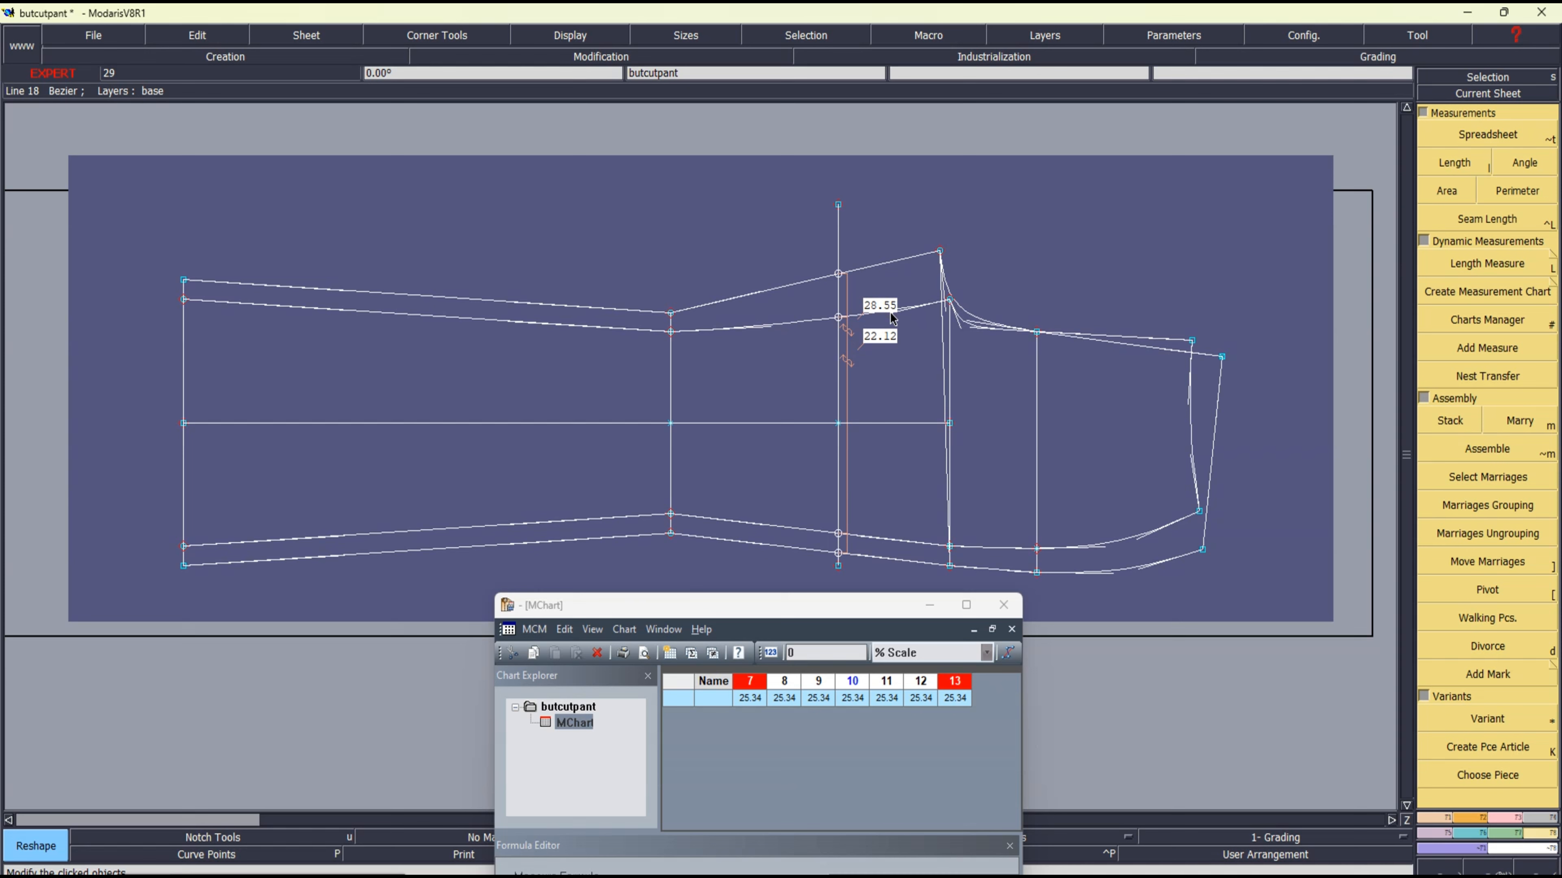
Step: Reshape the back inseam between knee and crotch into an inward curve, adjusting its knee-side and crotch-side handles
left_click(764, 294)
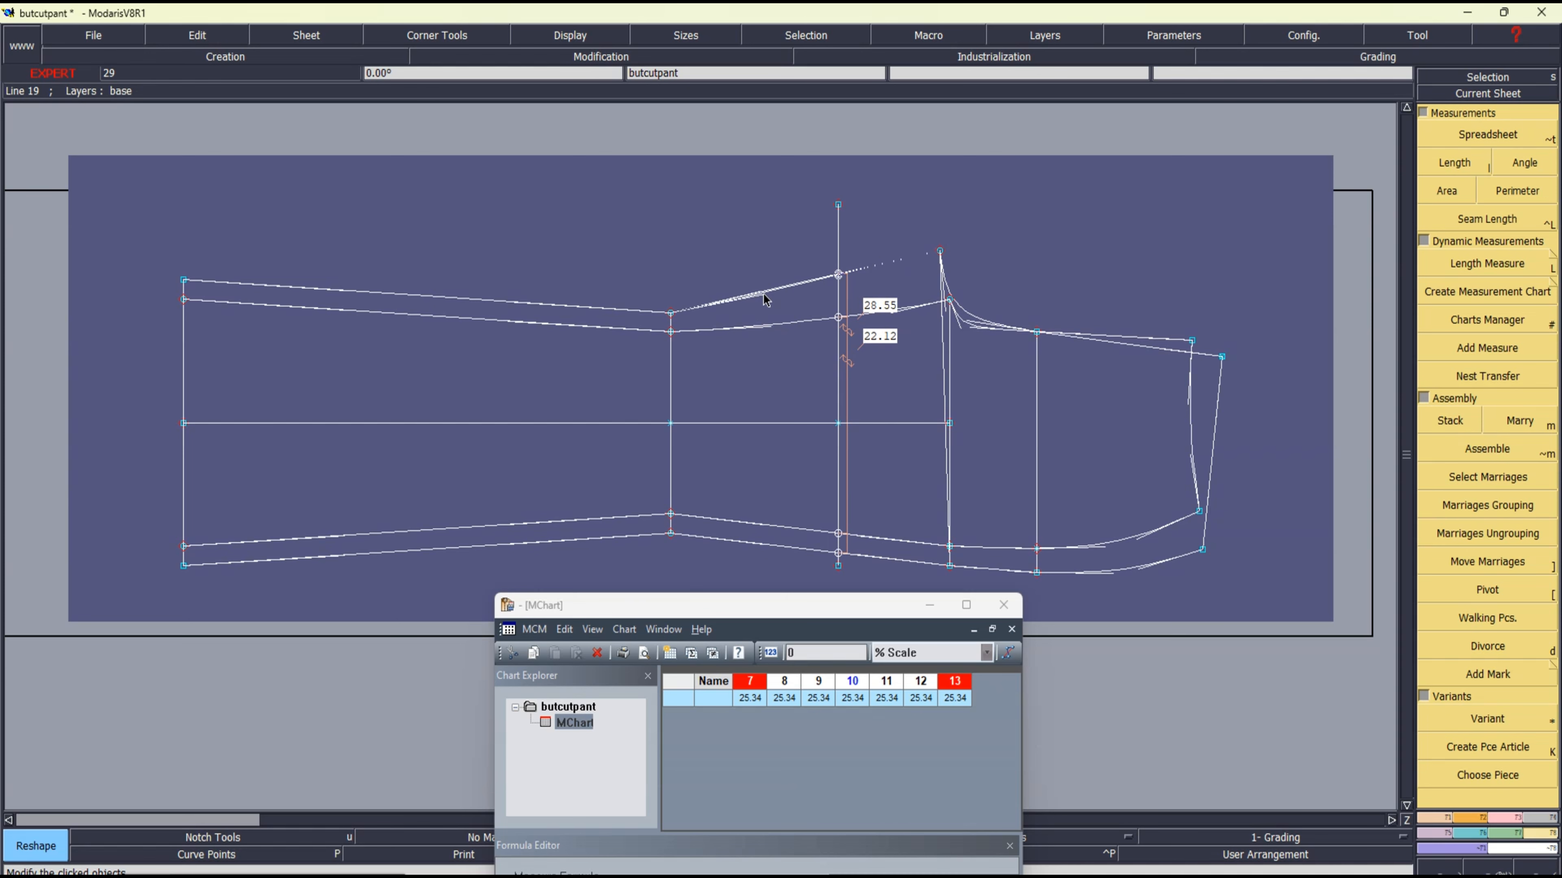
left_click(782, 303)
left_click(850, 271)
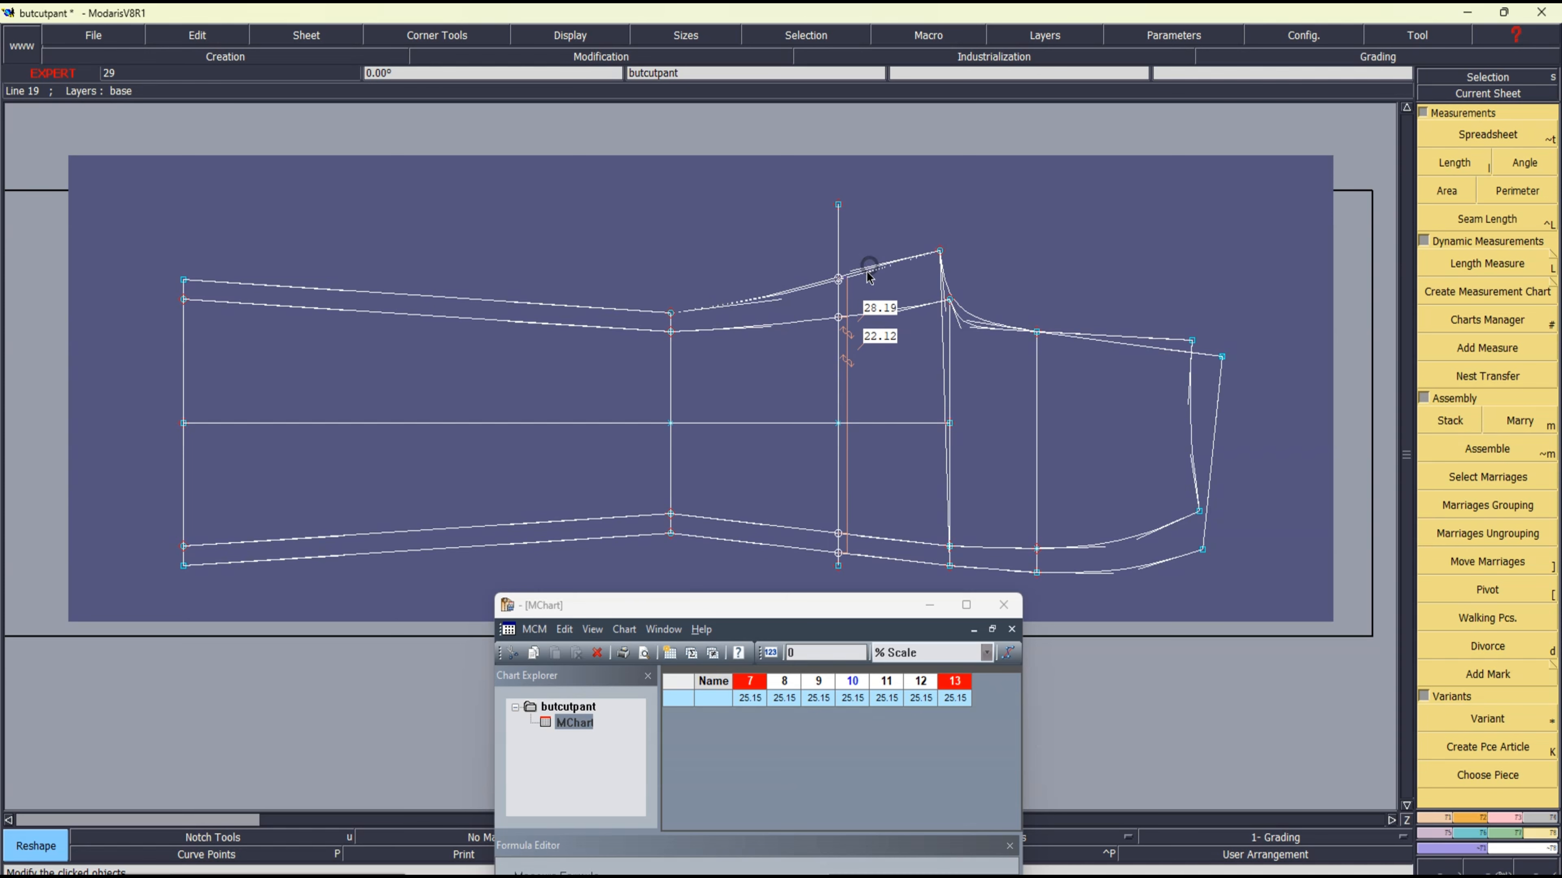
left_click(864, 280)
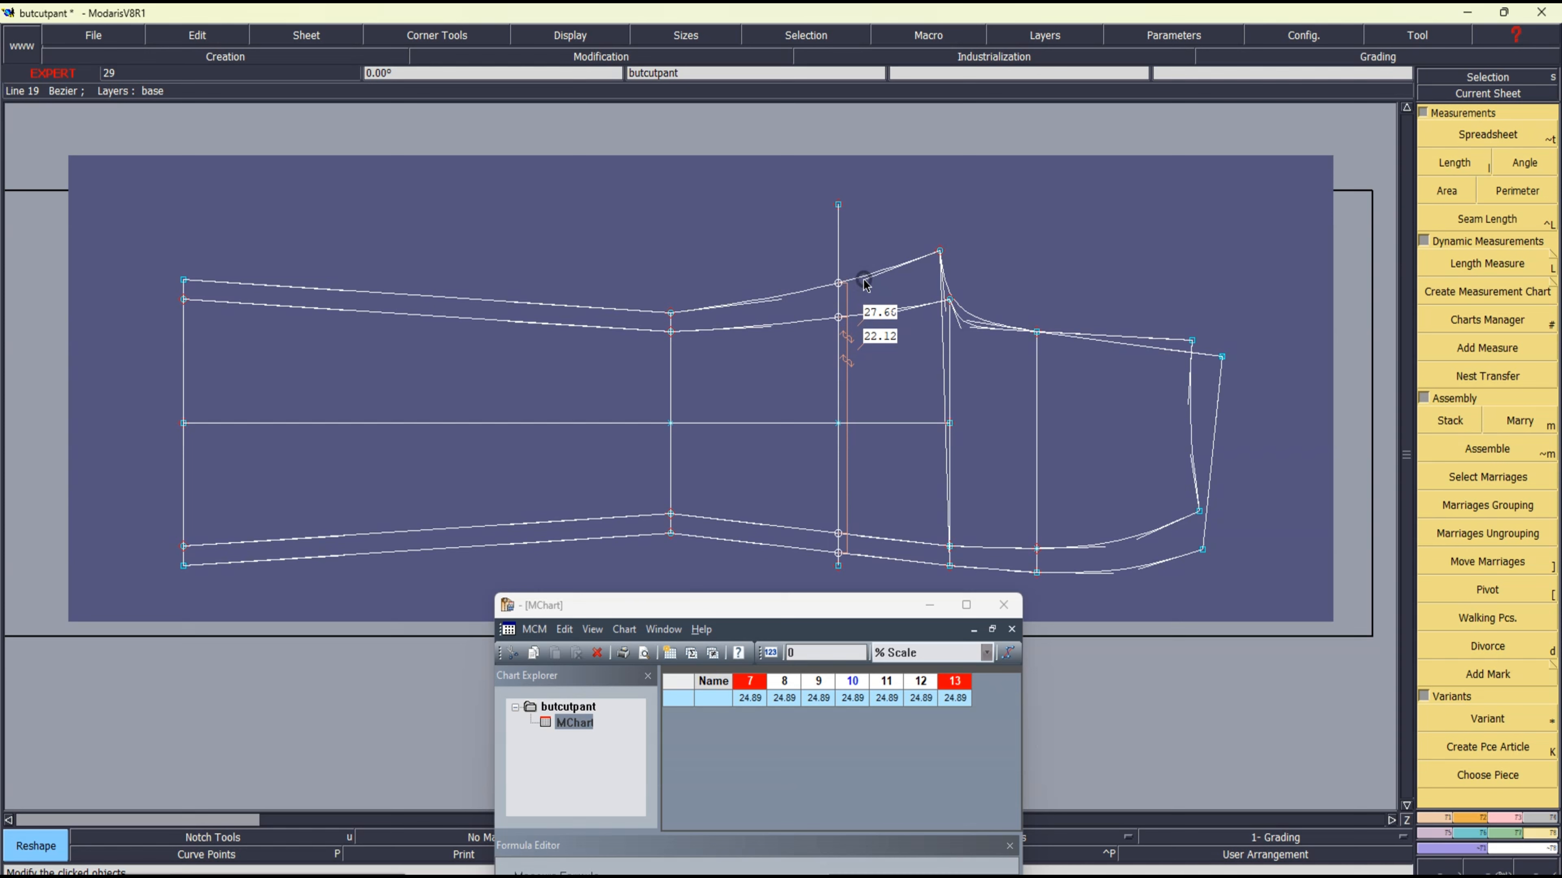
left_click(864, 280)
left_click(859, 275)
left_click(781, 301)
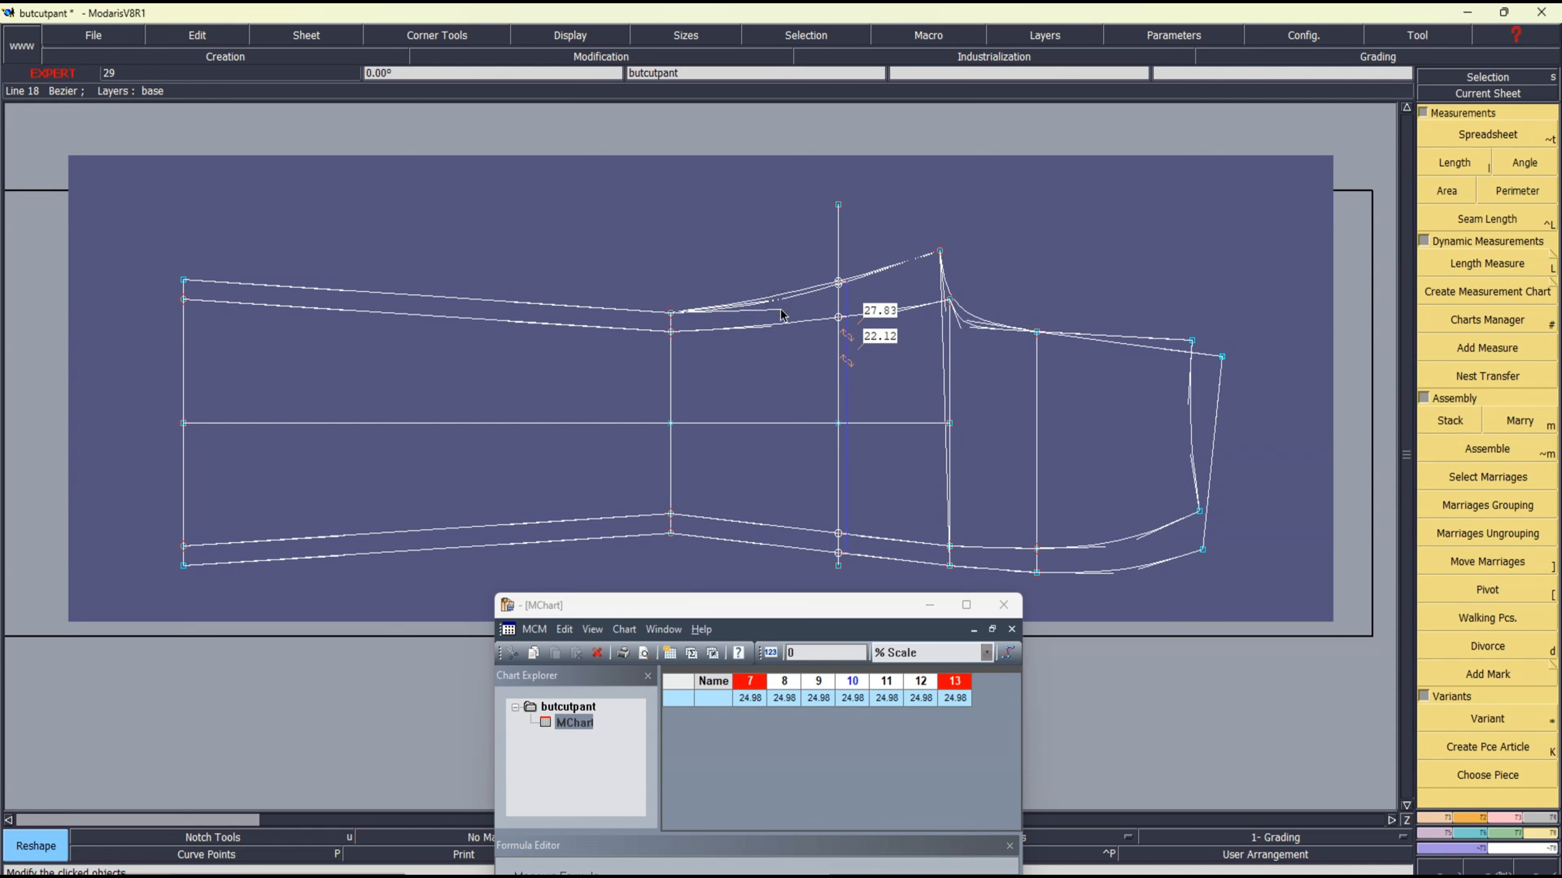
left_click(781, 312)
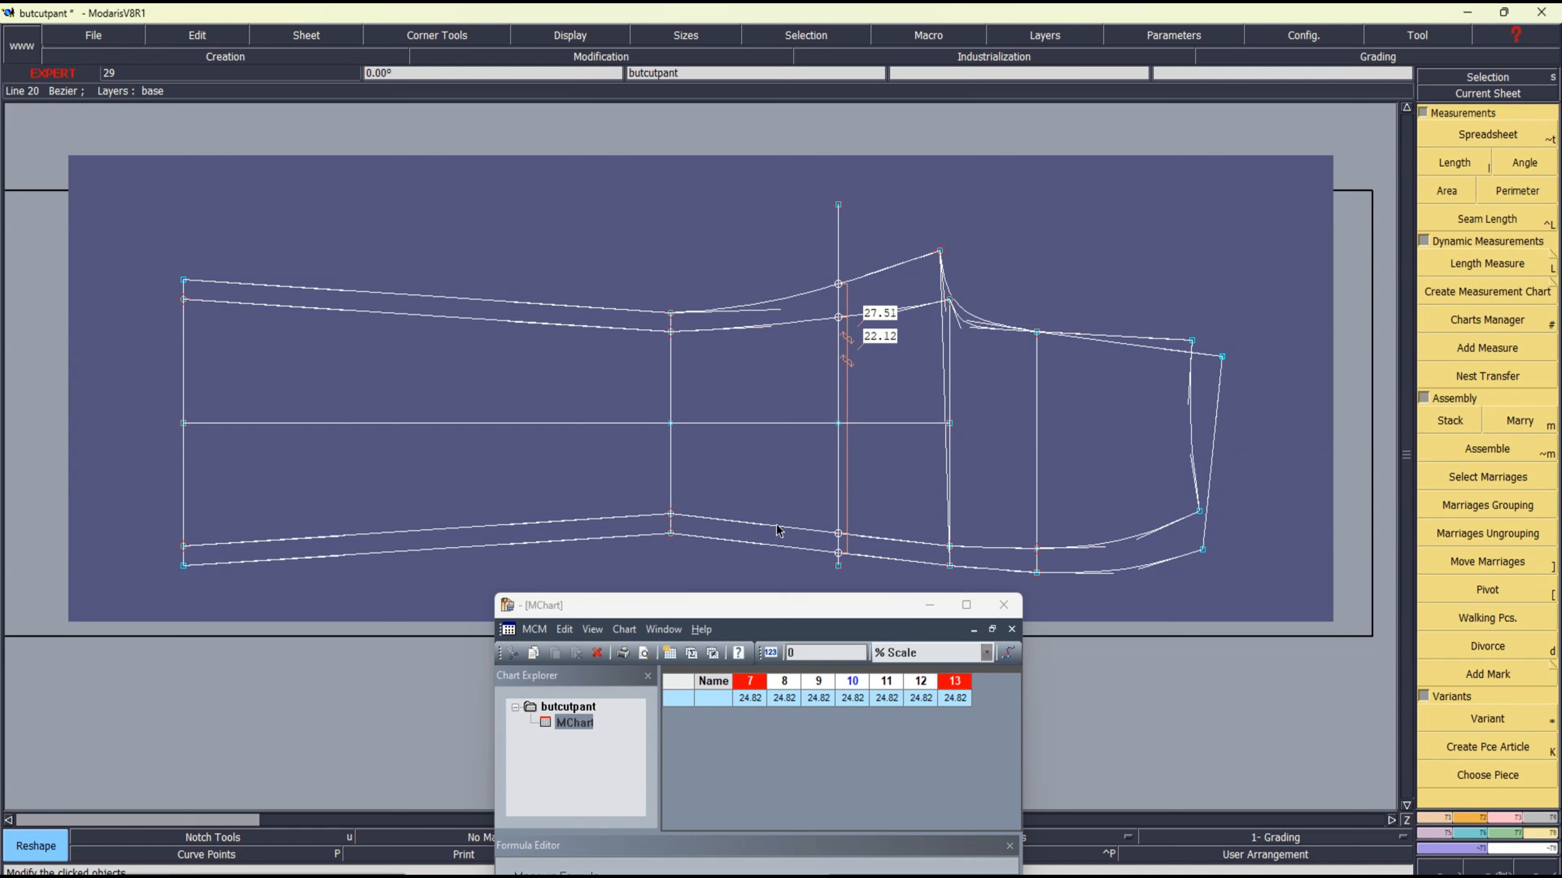
Step: Reshape the front side seam between knee and crotch into a smooth curve that narrows the thigh line
left_click(728, 523)
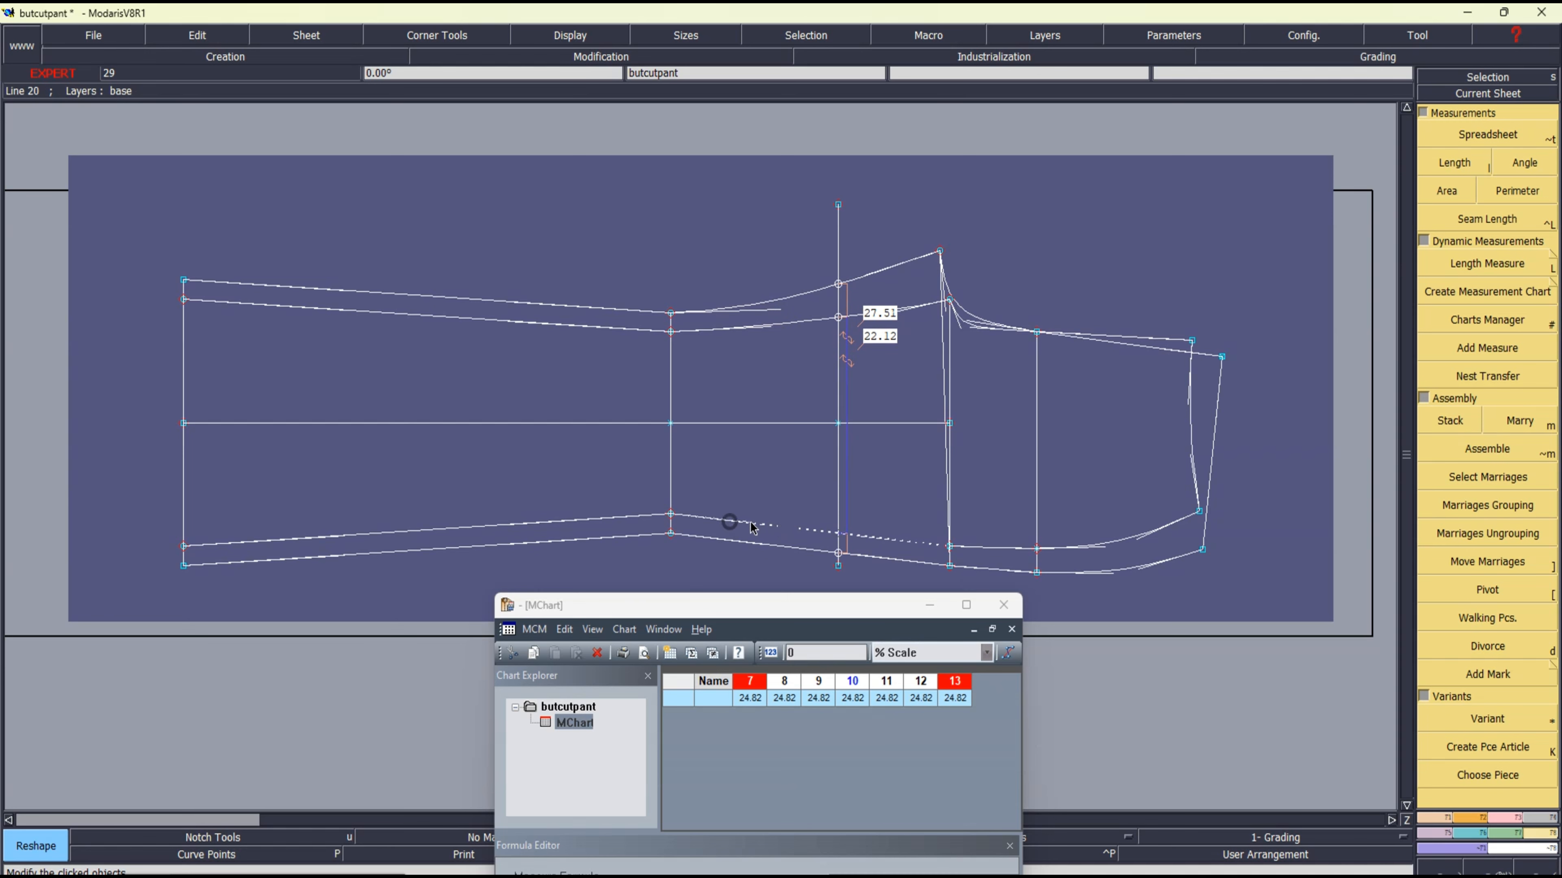
left_click(761, 521)
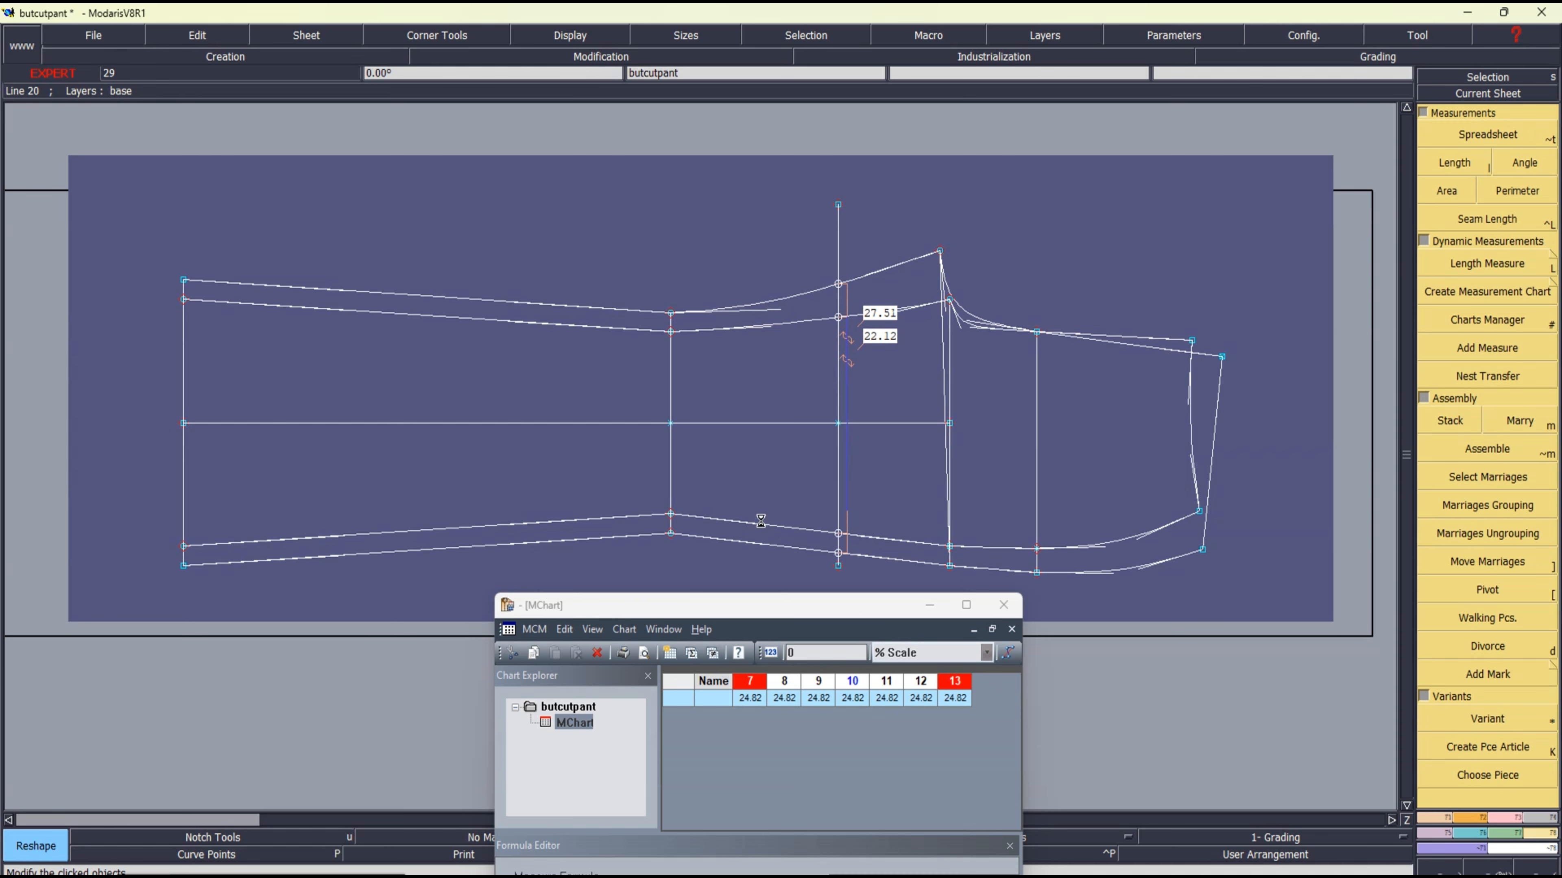
left_click(867, 537)
left_click(871, 540)
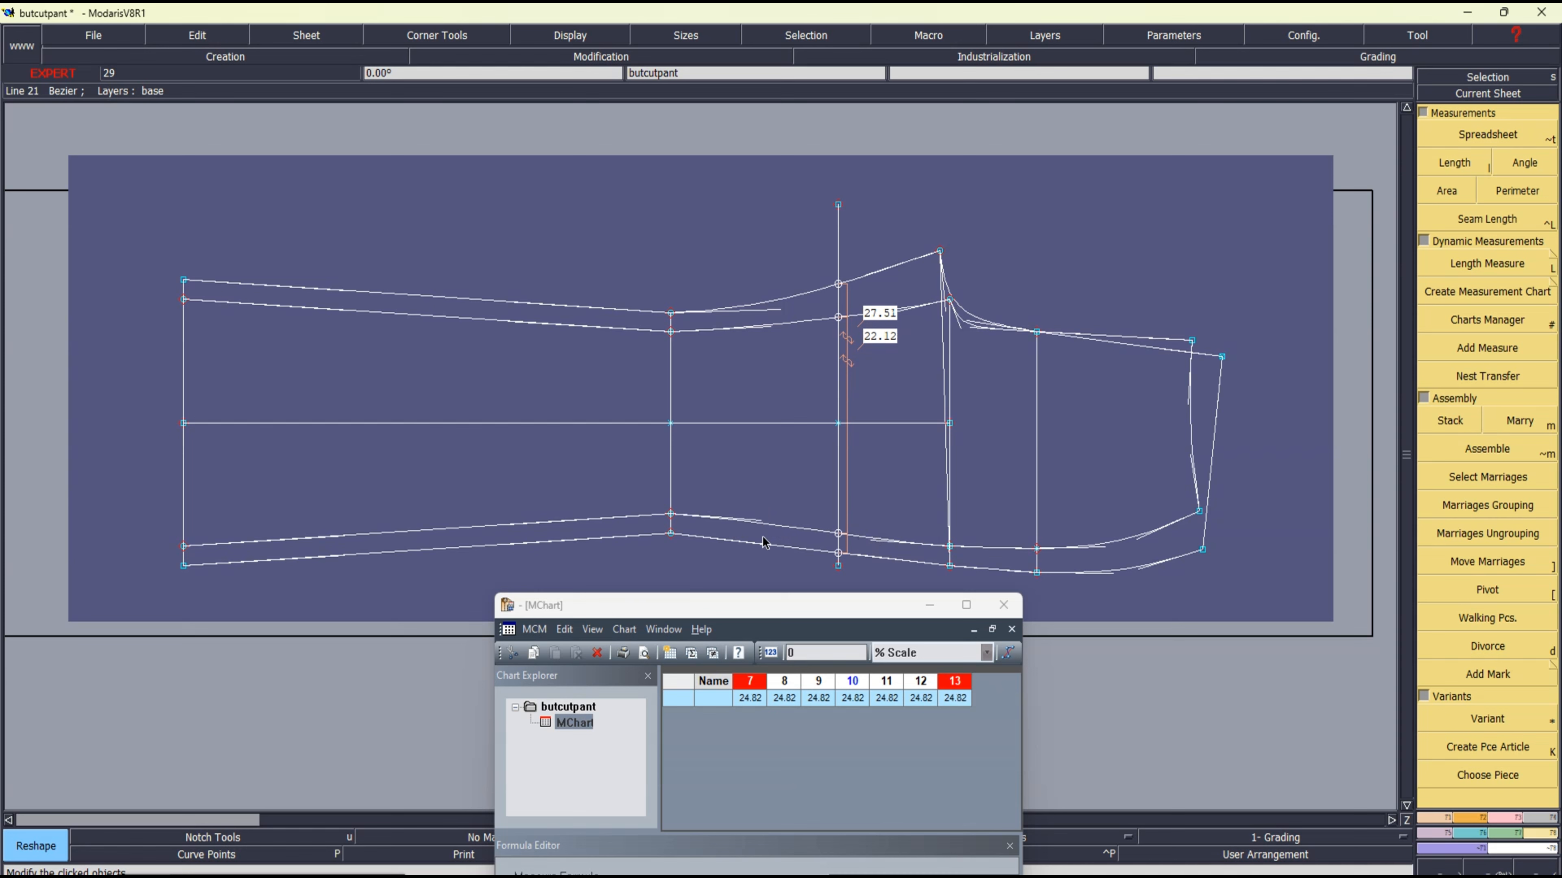
left_click(769, 524)
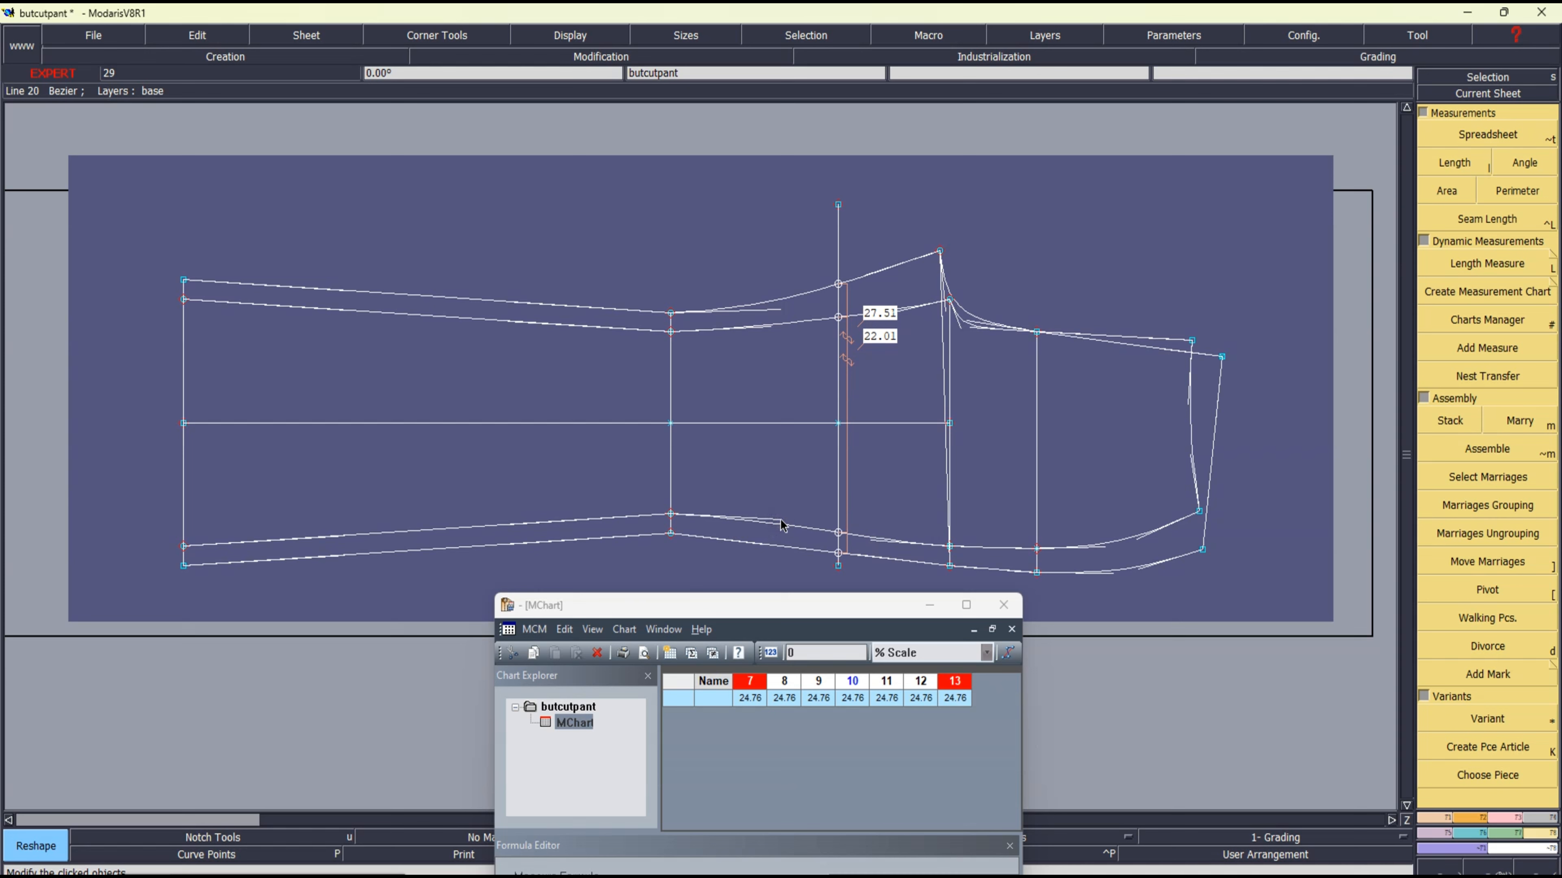
left_click(876, 543)
left_click(877, 539)
left_click(772, 520)
left_click(773, 517)
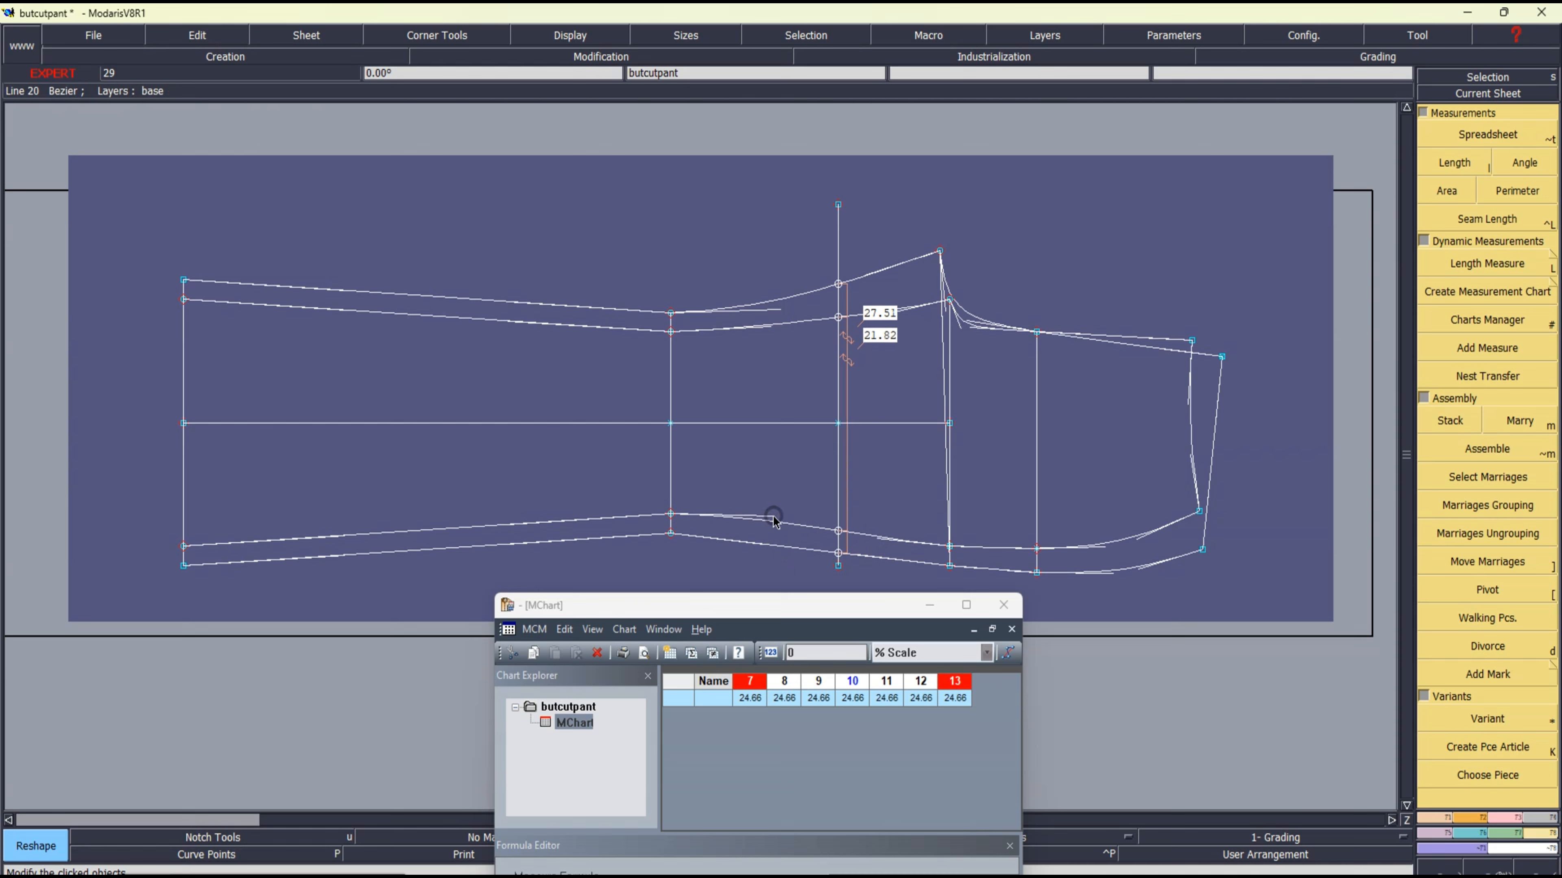
Step: Curve the back side seam above the knee and refine the front side seam's handles to match
left_click(715, 539)
left_click(724, 540)
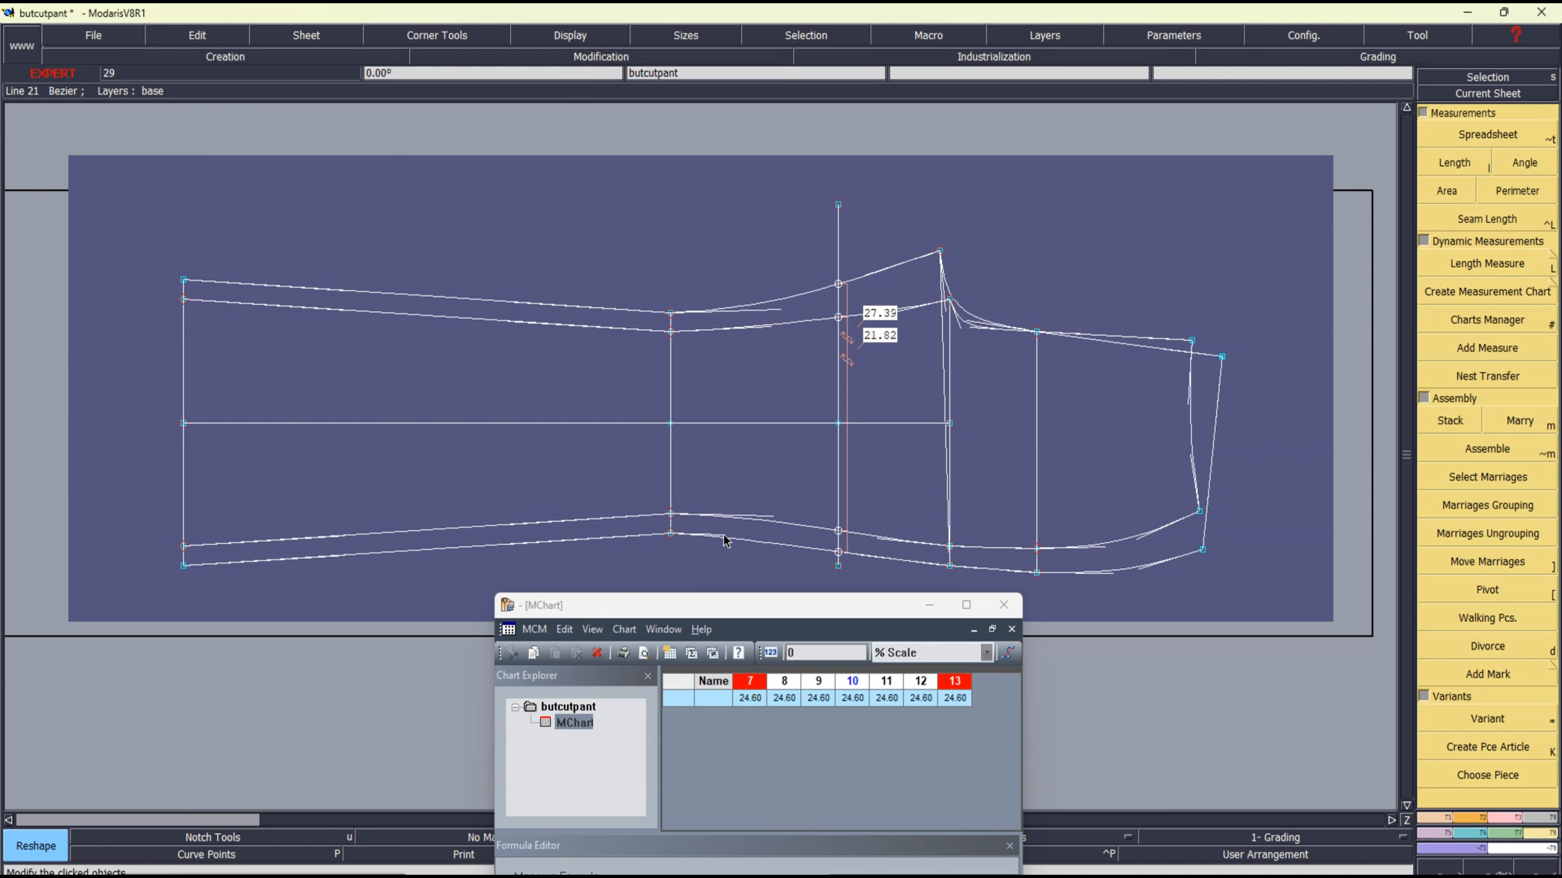
left_click(766, 515)
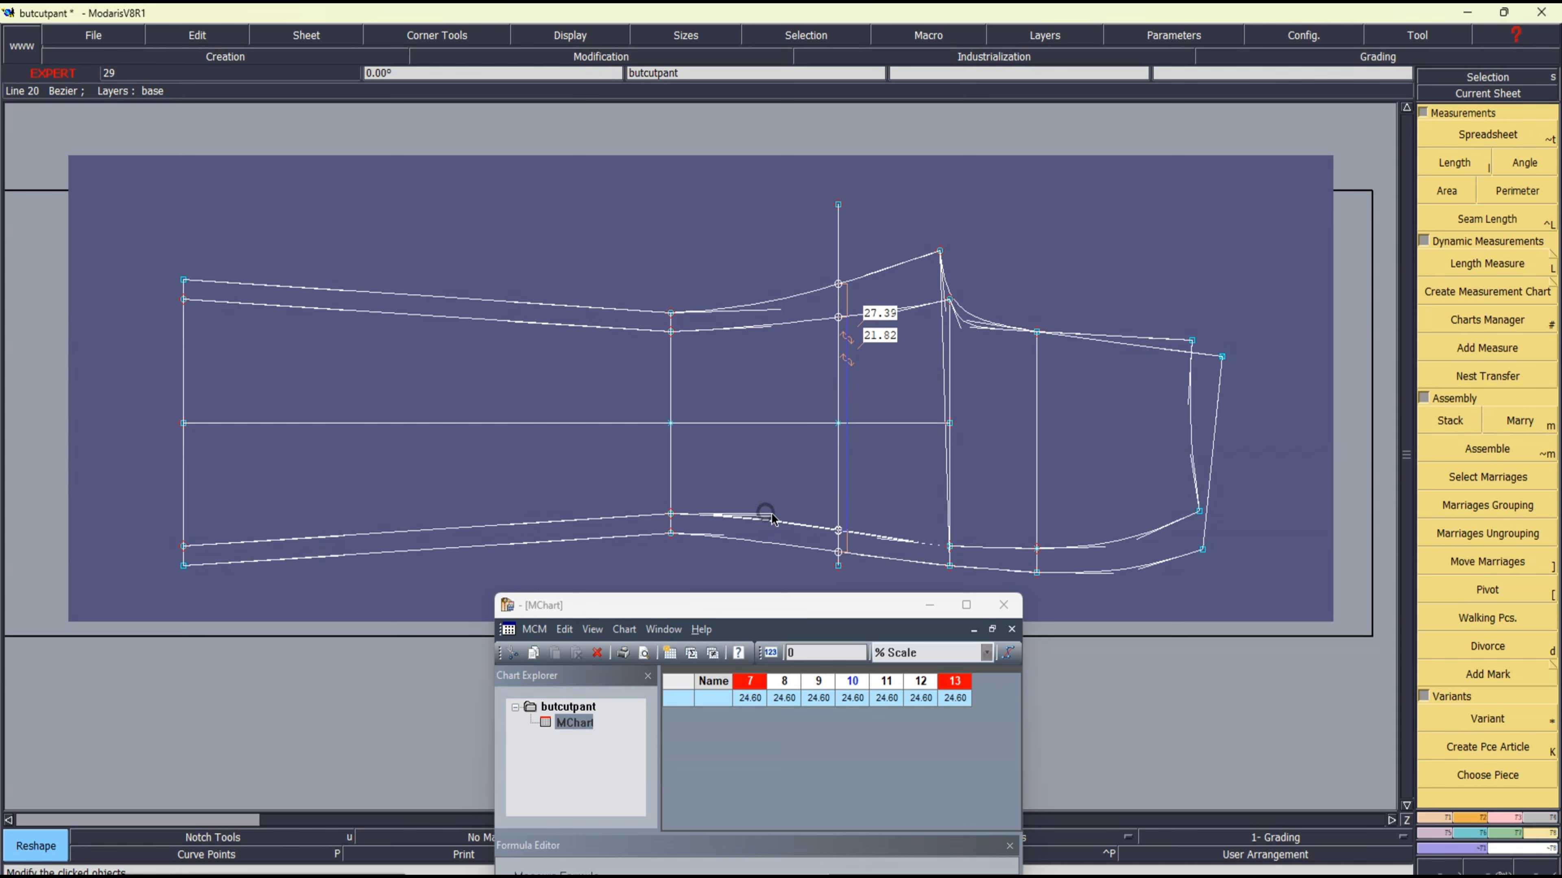
left_click(783, 517)
left_click(719, 535)
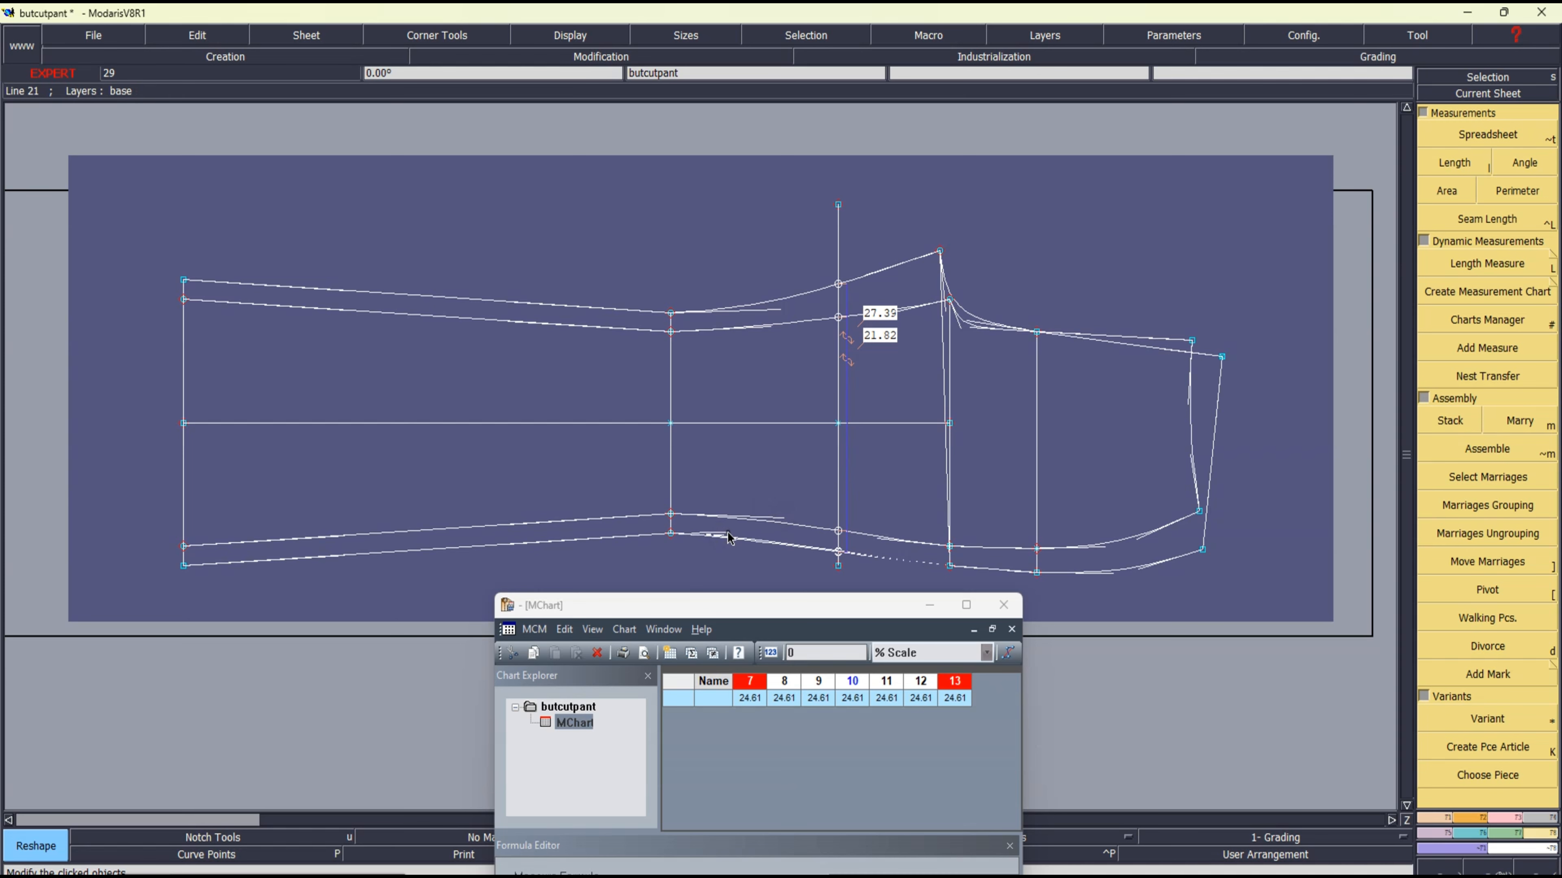
left_click(728, 539)
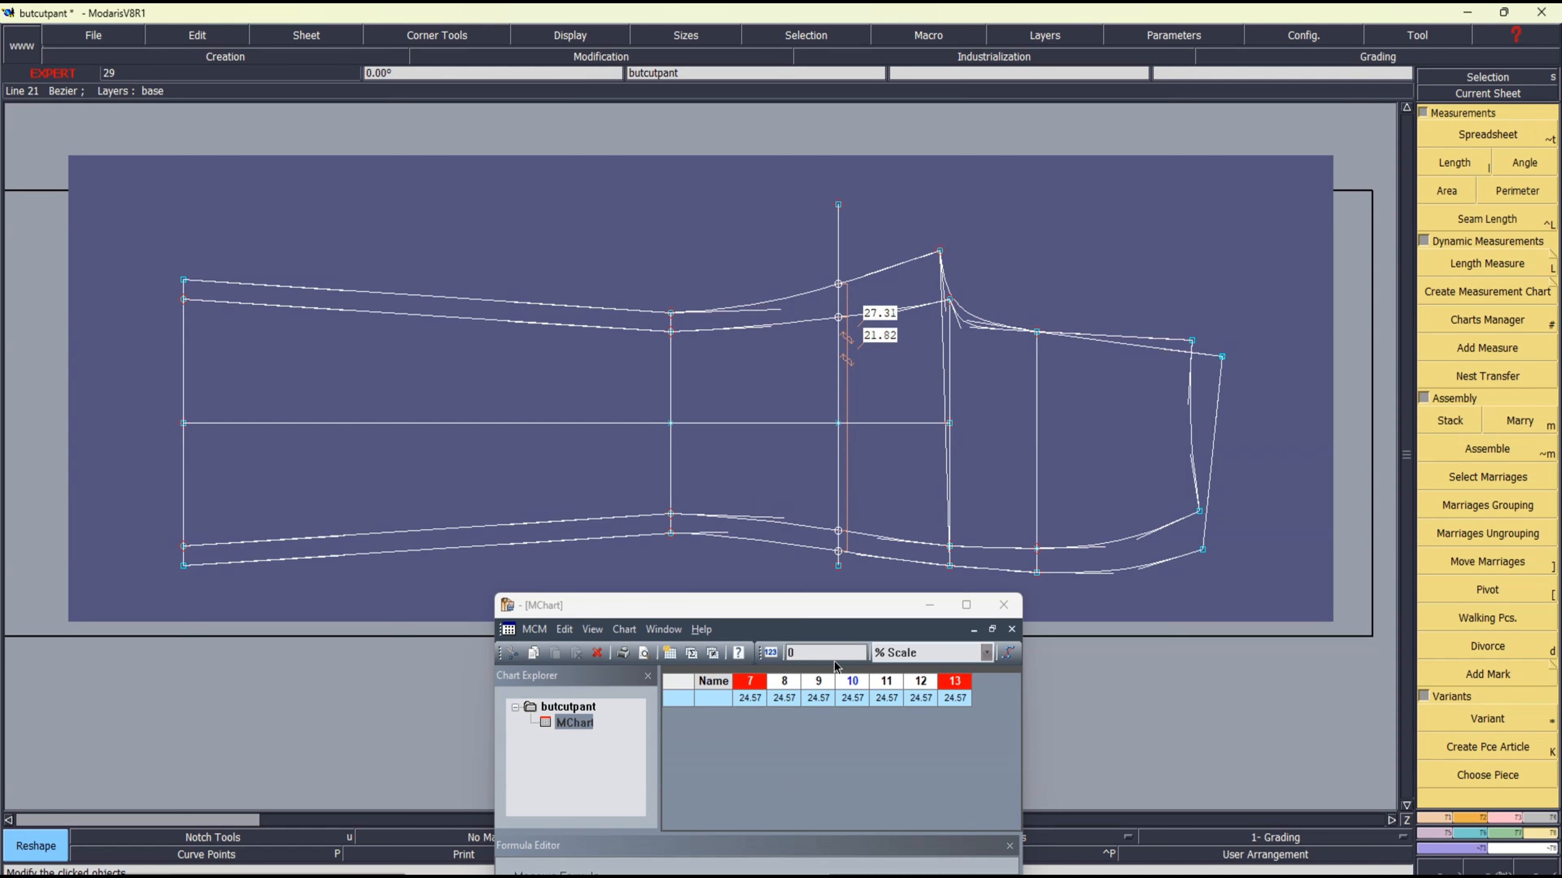
left_click(882, 539)
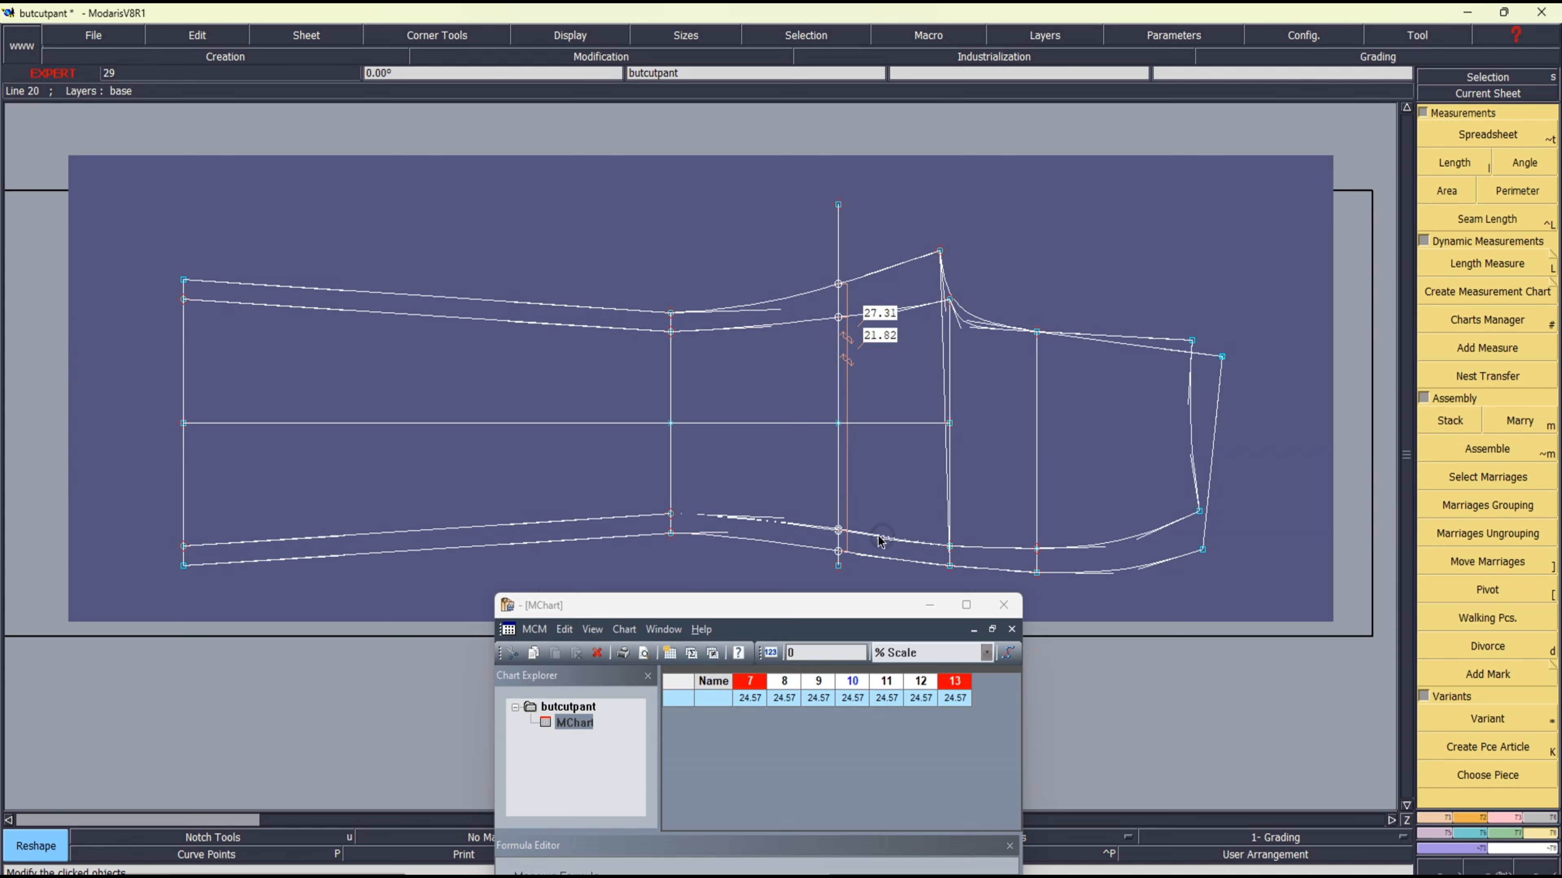
left_click(876, 545)
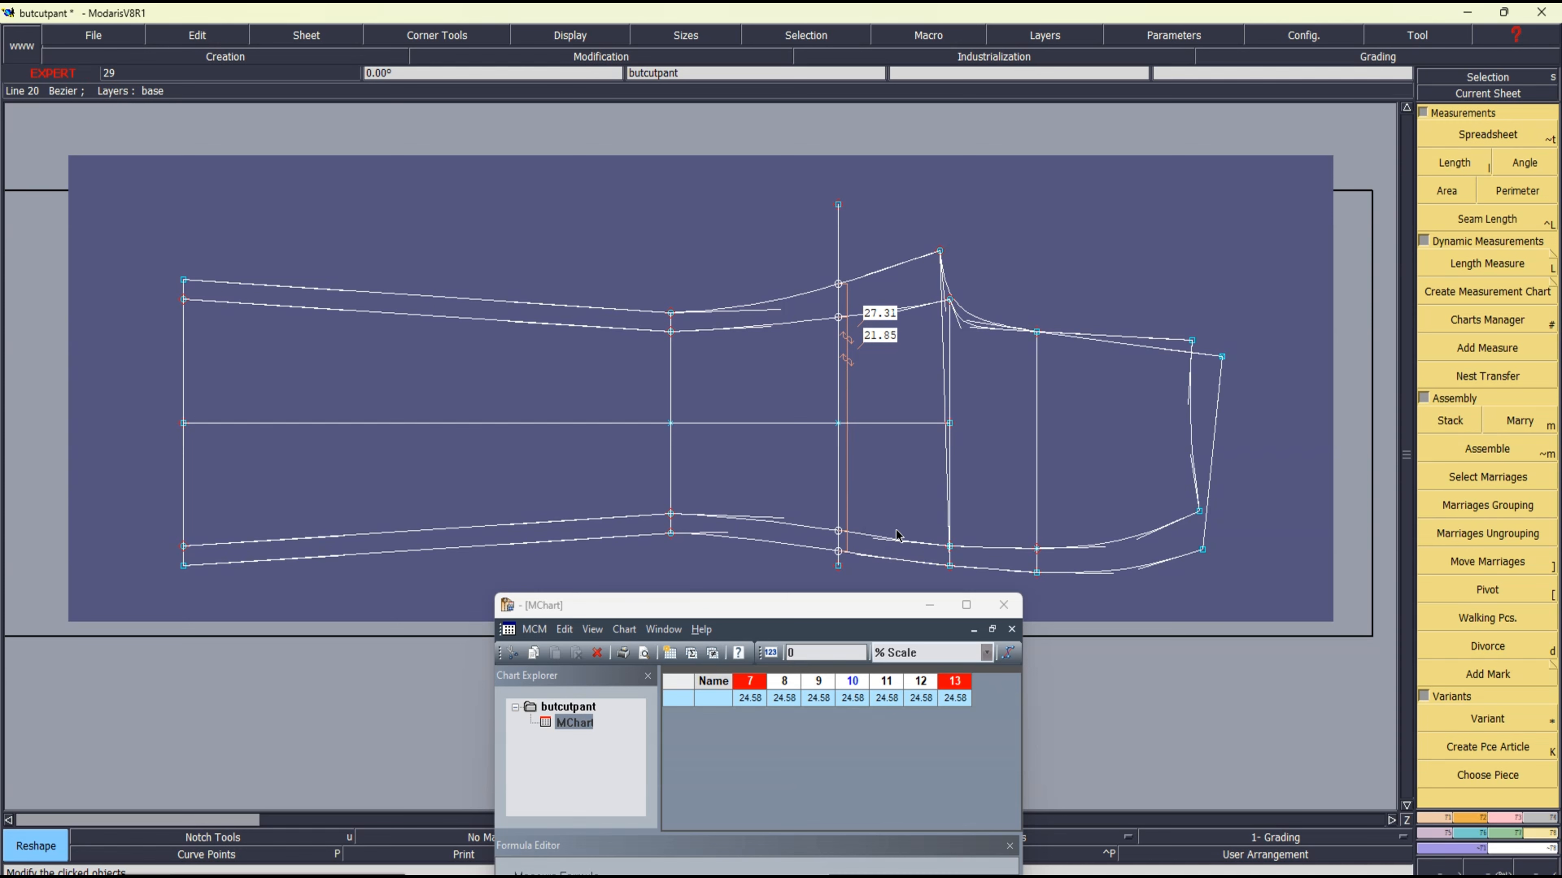
Step: Fine-tune the knee-side handles of the front inseam, back inseam and front side seam to narrow the thigh further
left_click(774, 334)
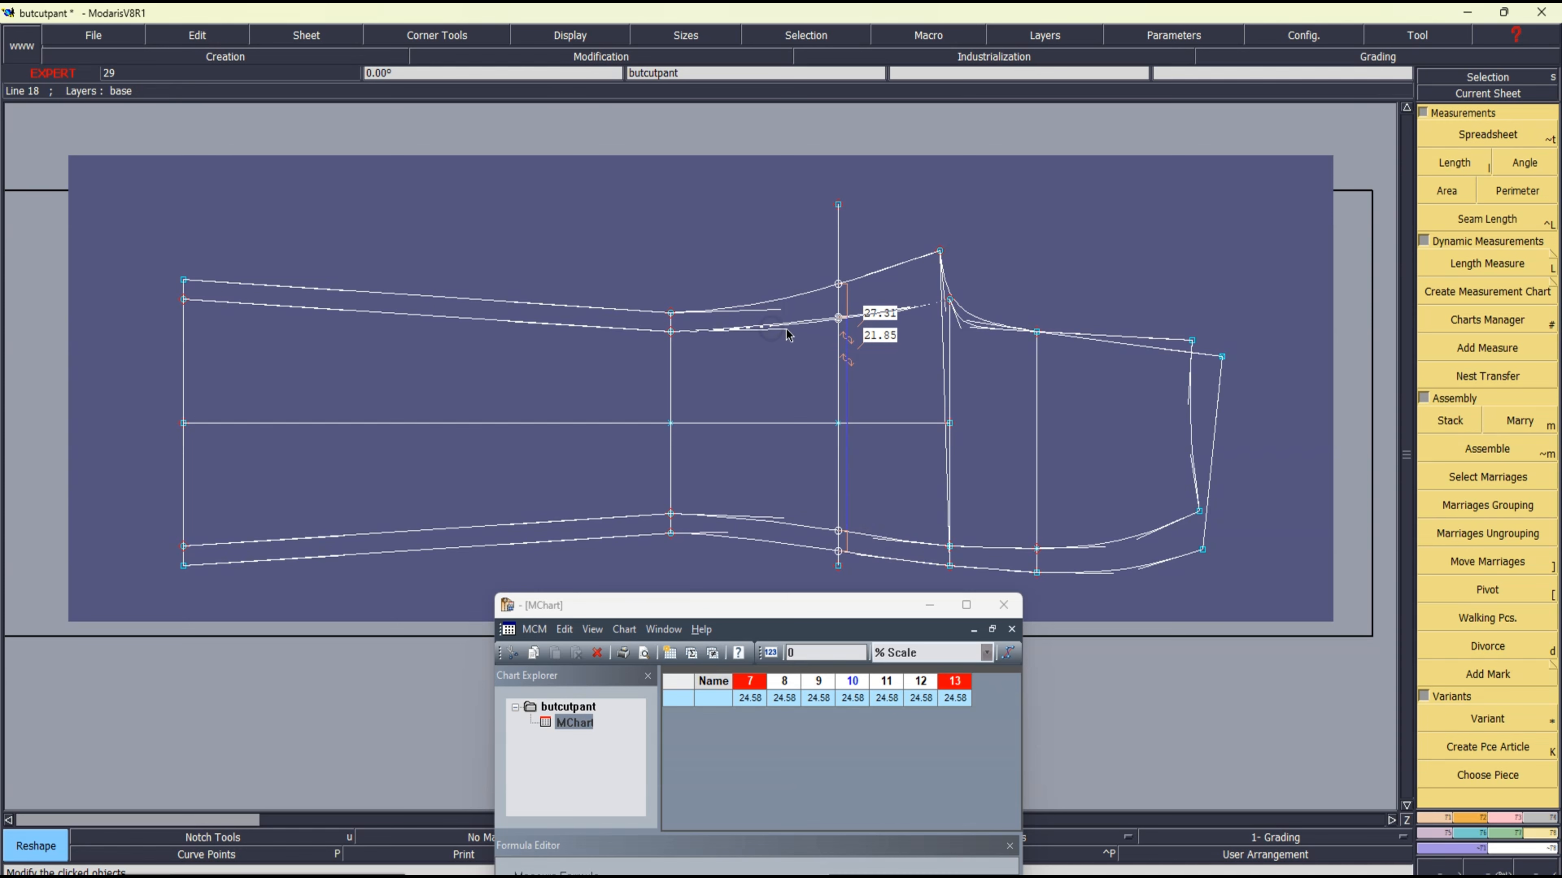
left_click(787, 331)
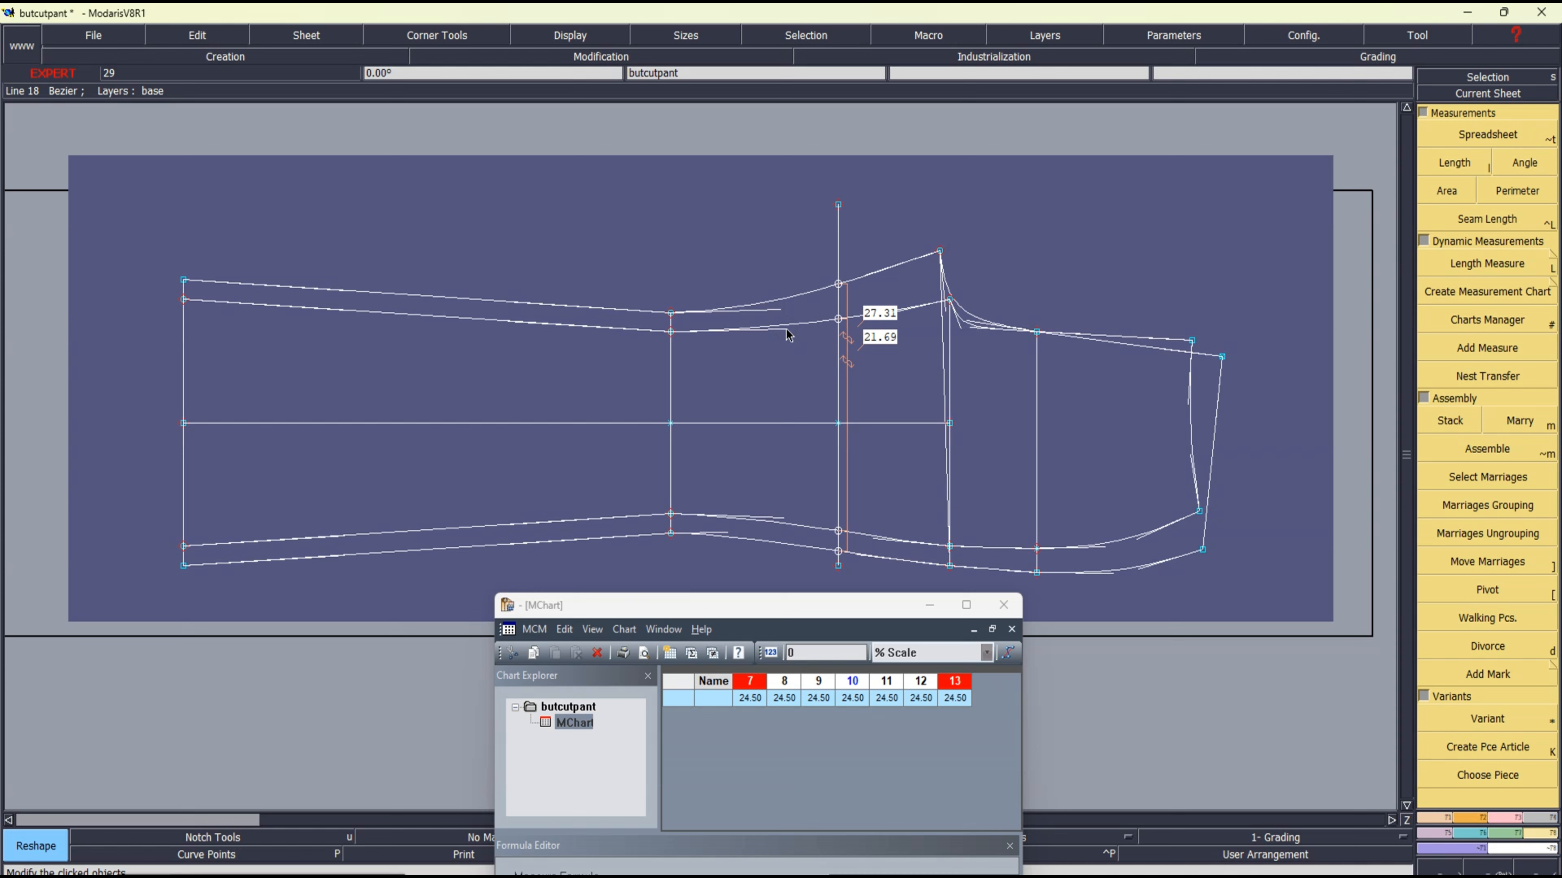
left_click(789, 312)
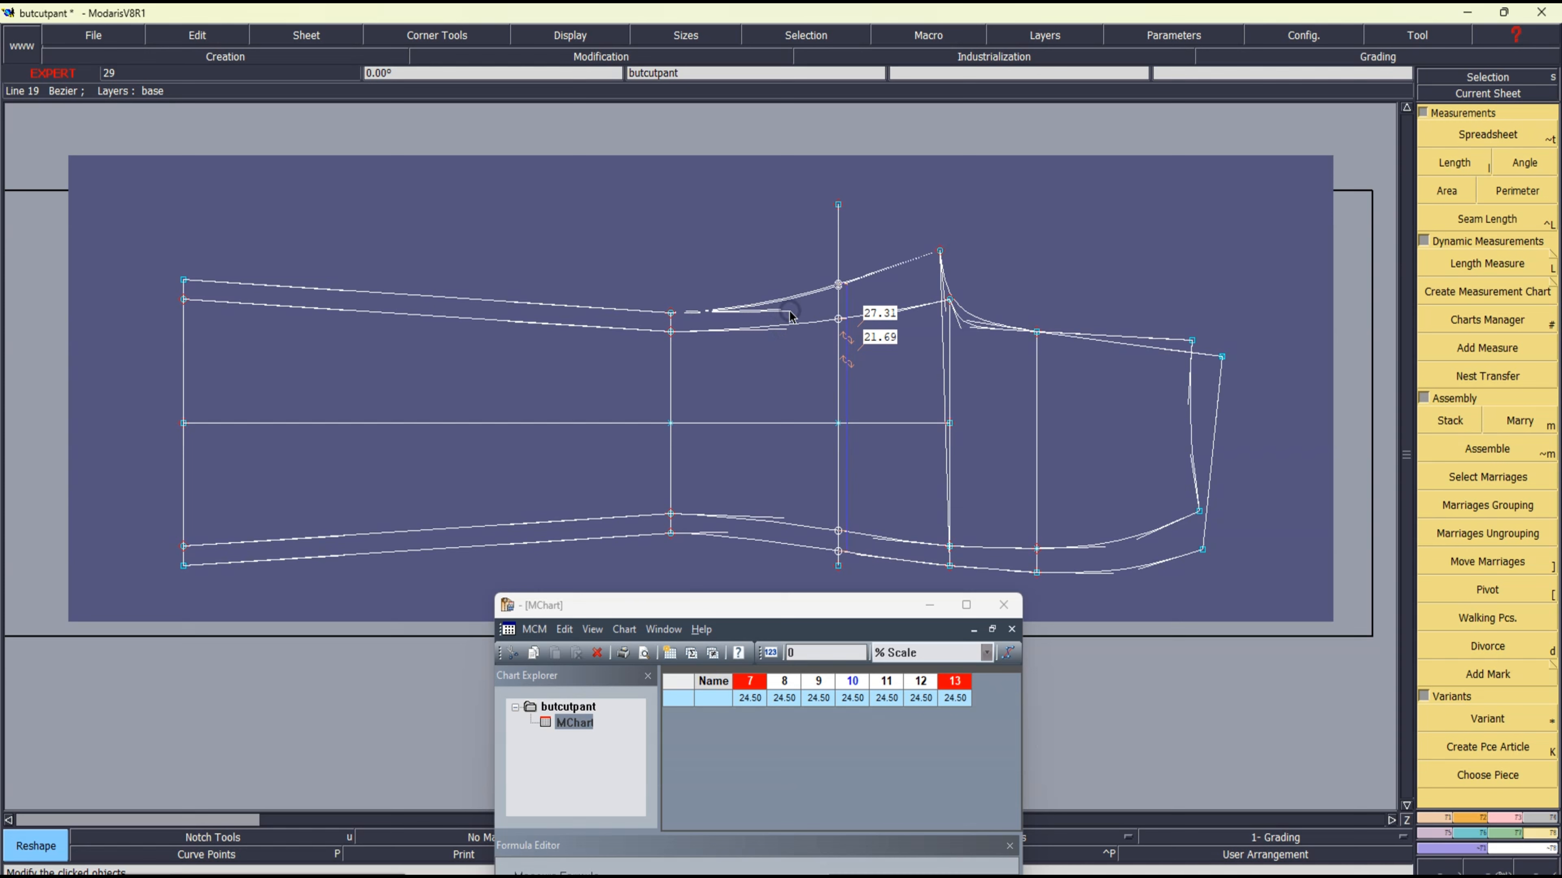
left_click(791, 312)
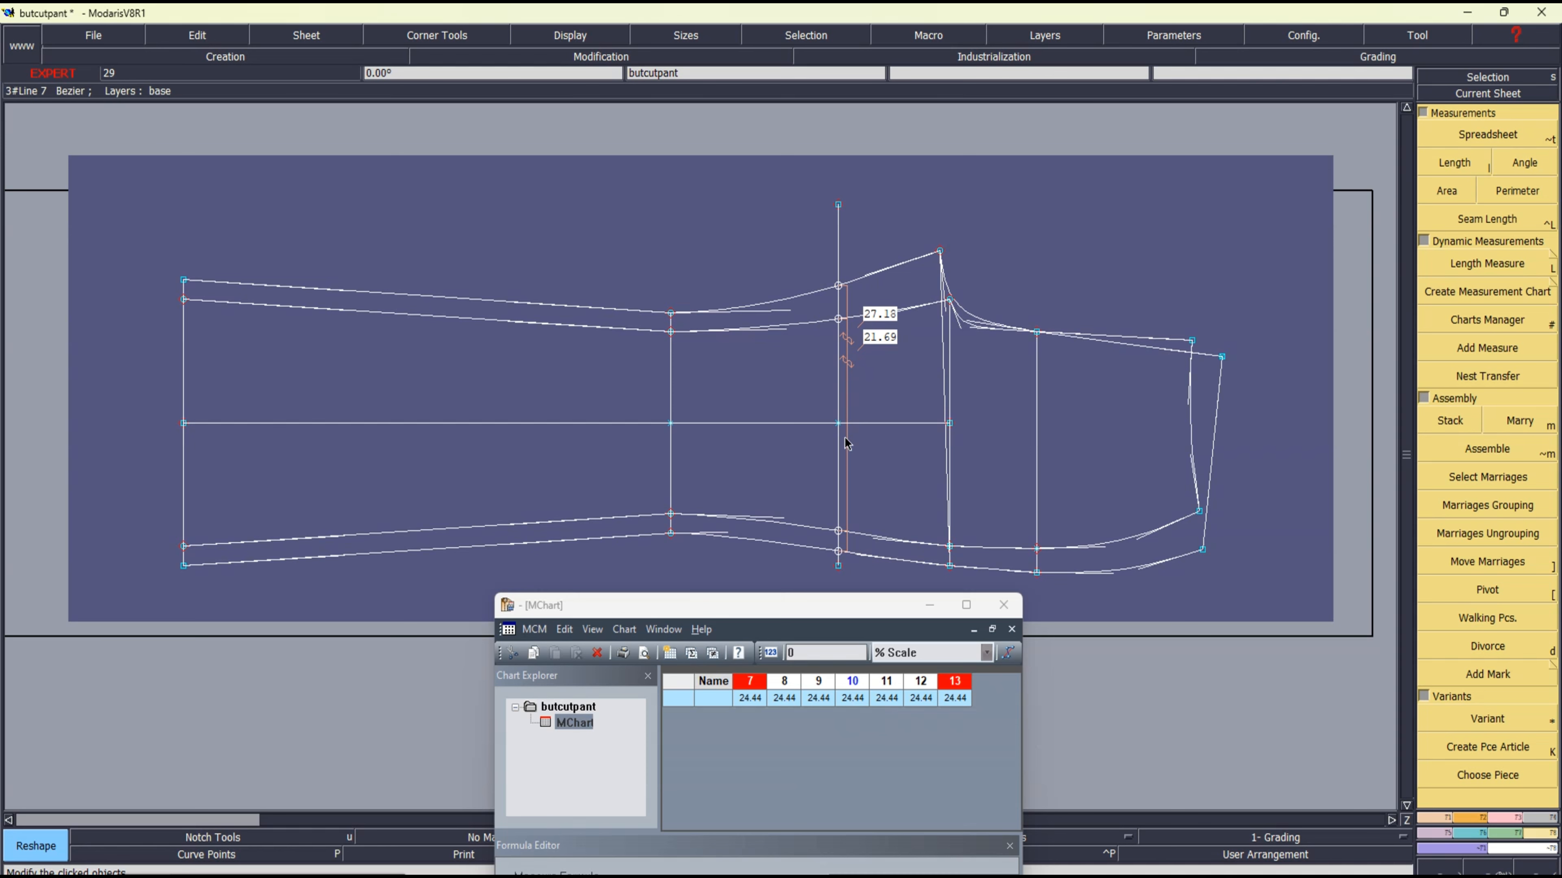
left_click(783, 518)
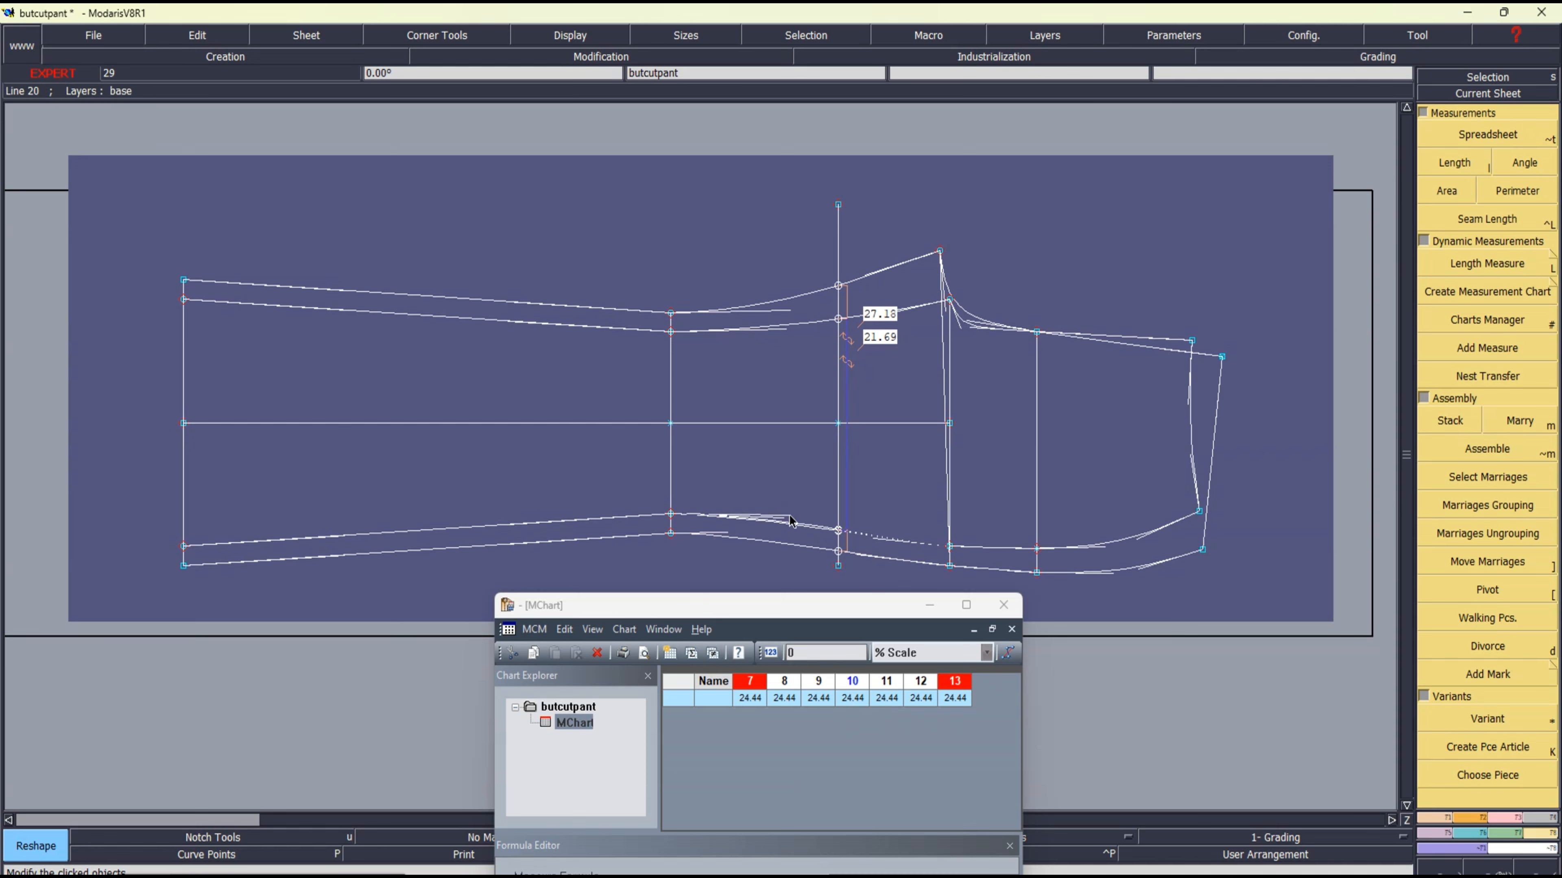
left_click(790, 516)
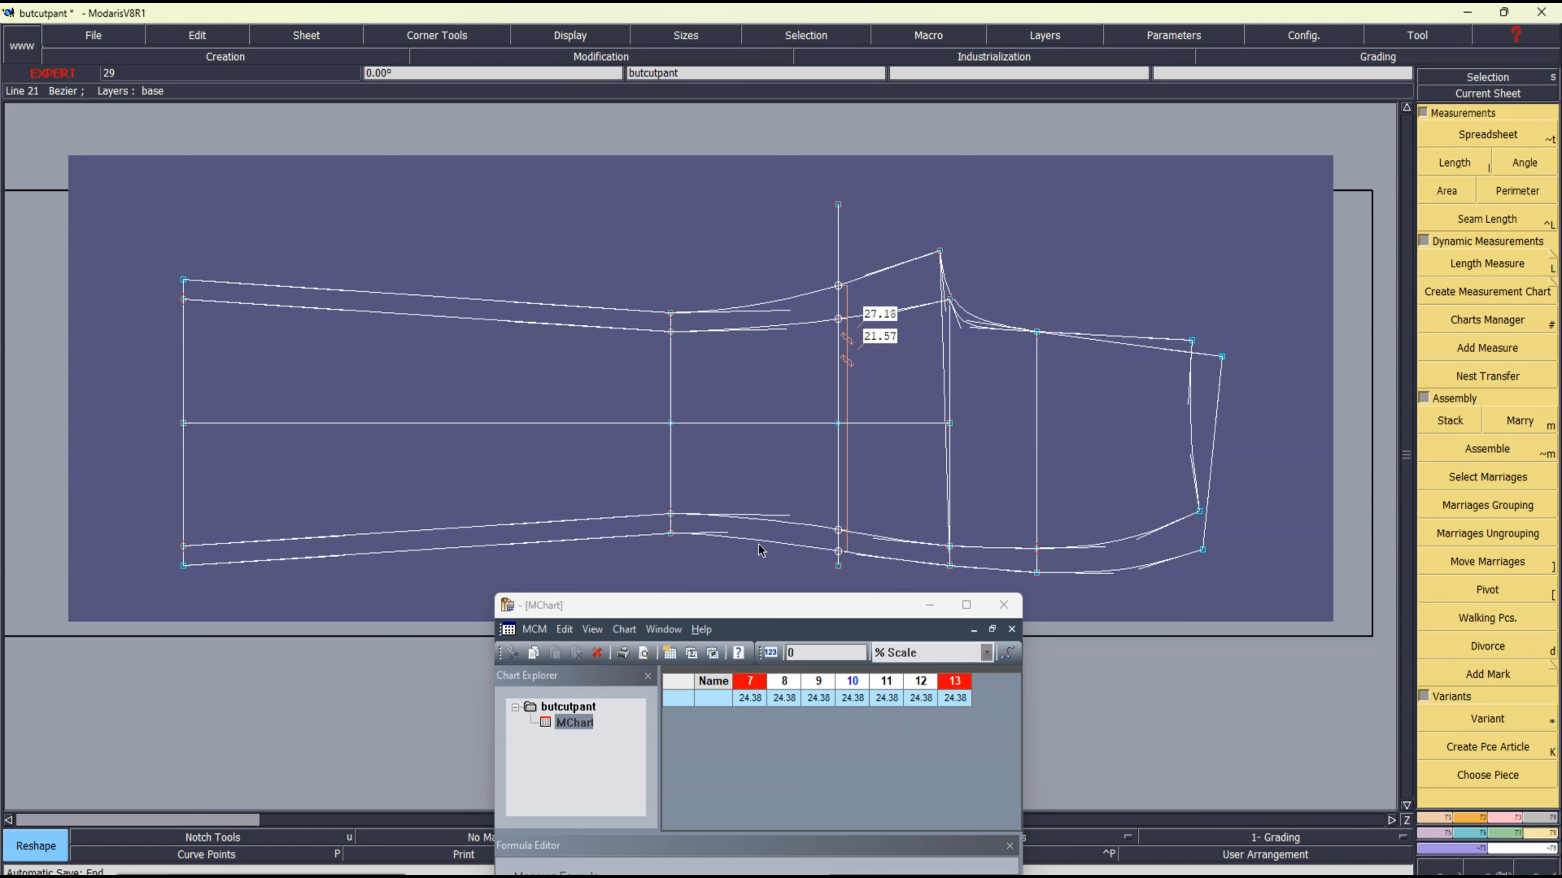
Step: Adjust the front side seam's crotch-side handle to refine its curve between the thigh line and crotch
left_click(877, 539)
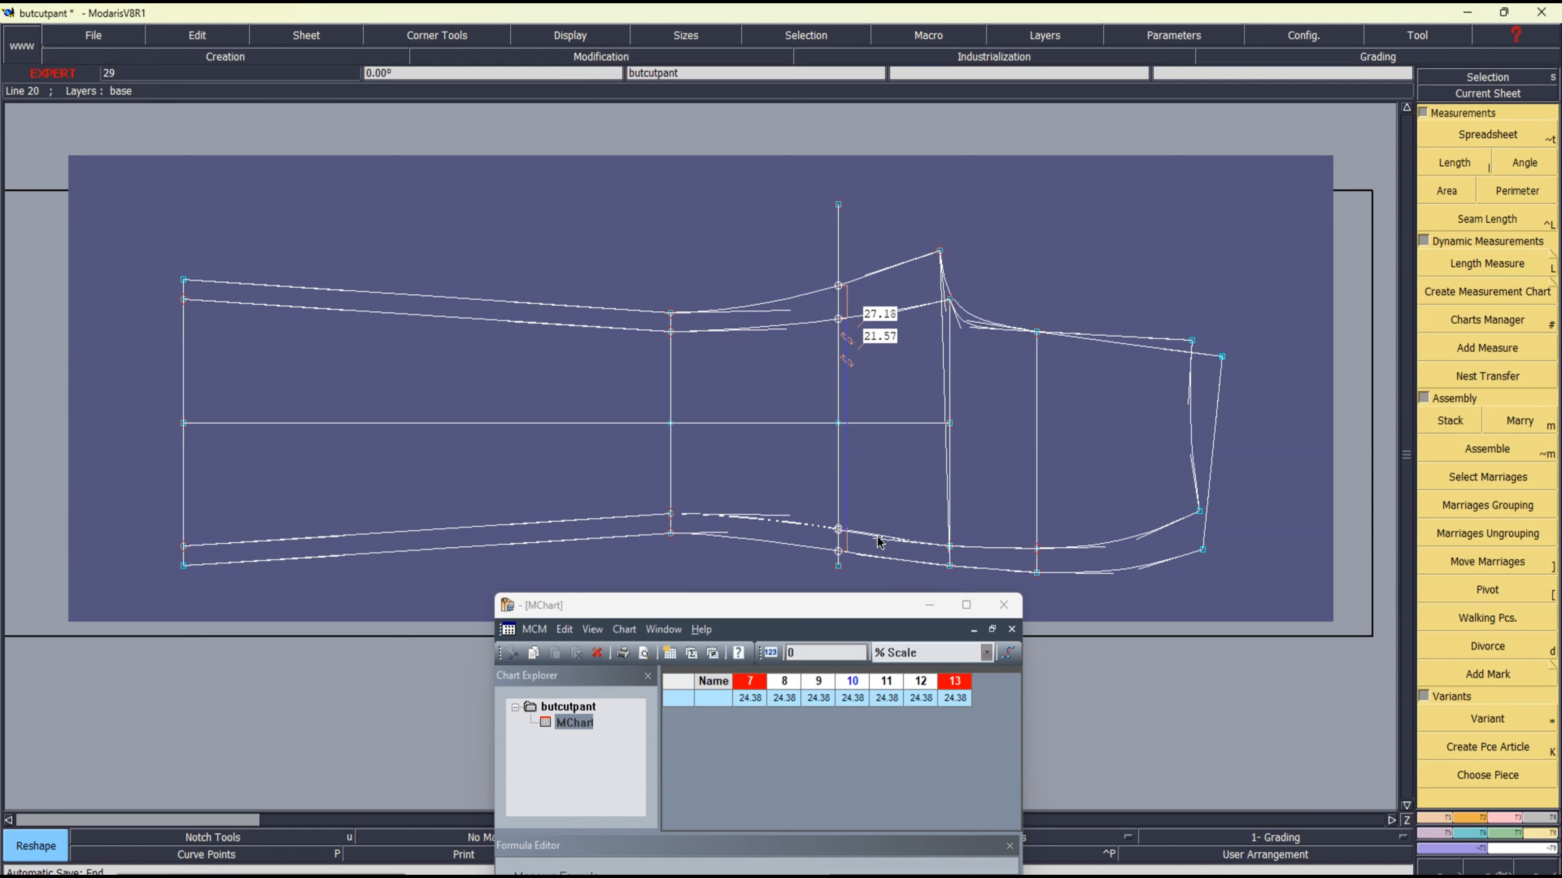
left_click(877, 539)
left_click(877, 539)
left_click(877, 539)
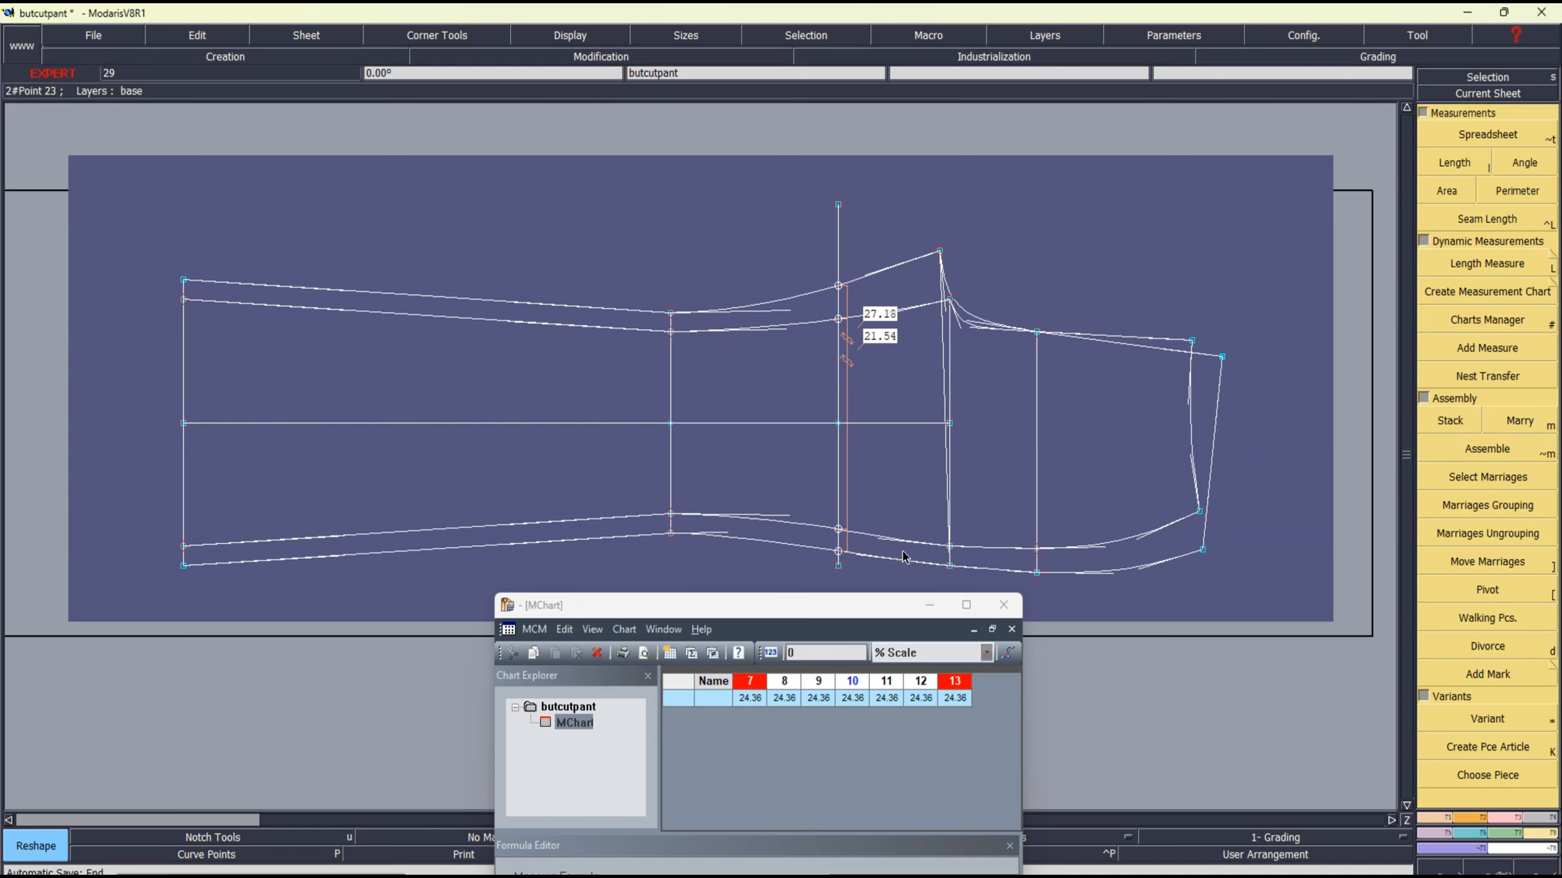
left_click(575, 34)
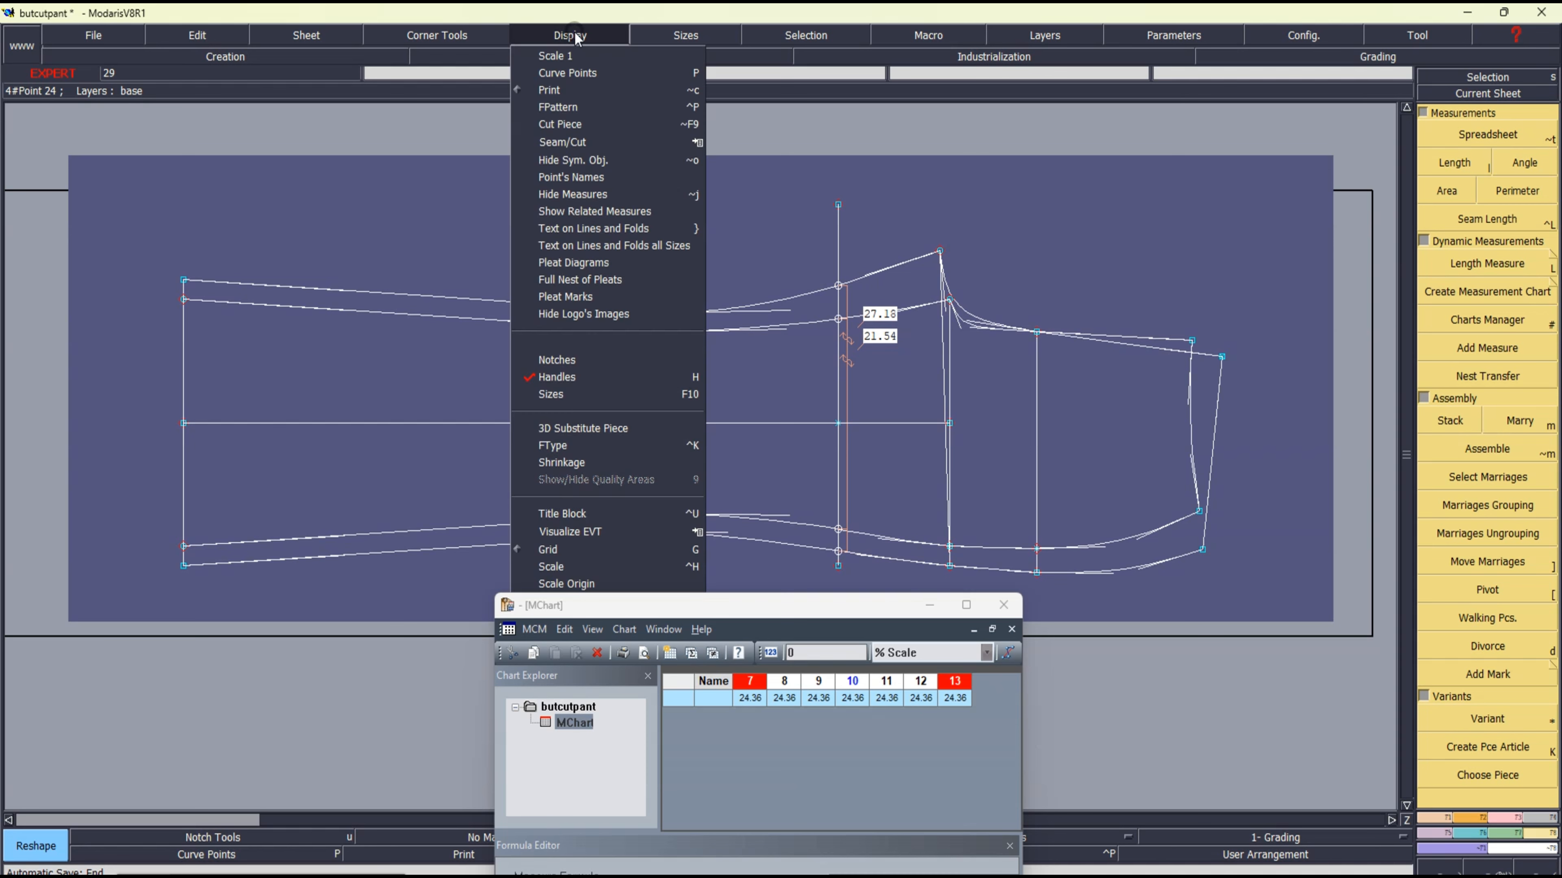
left_click(881, 136)
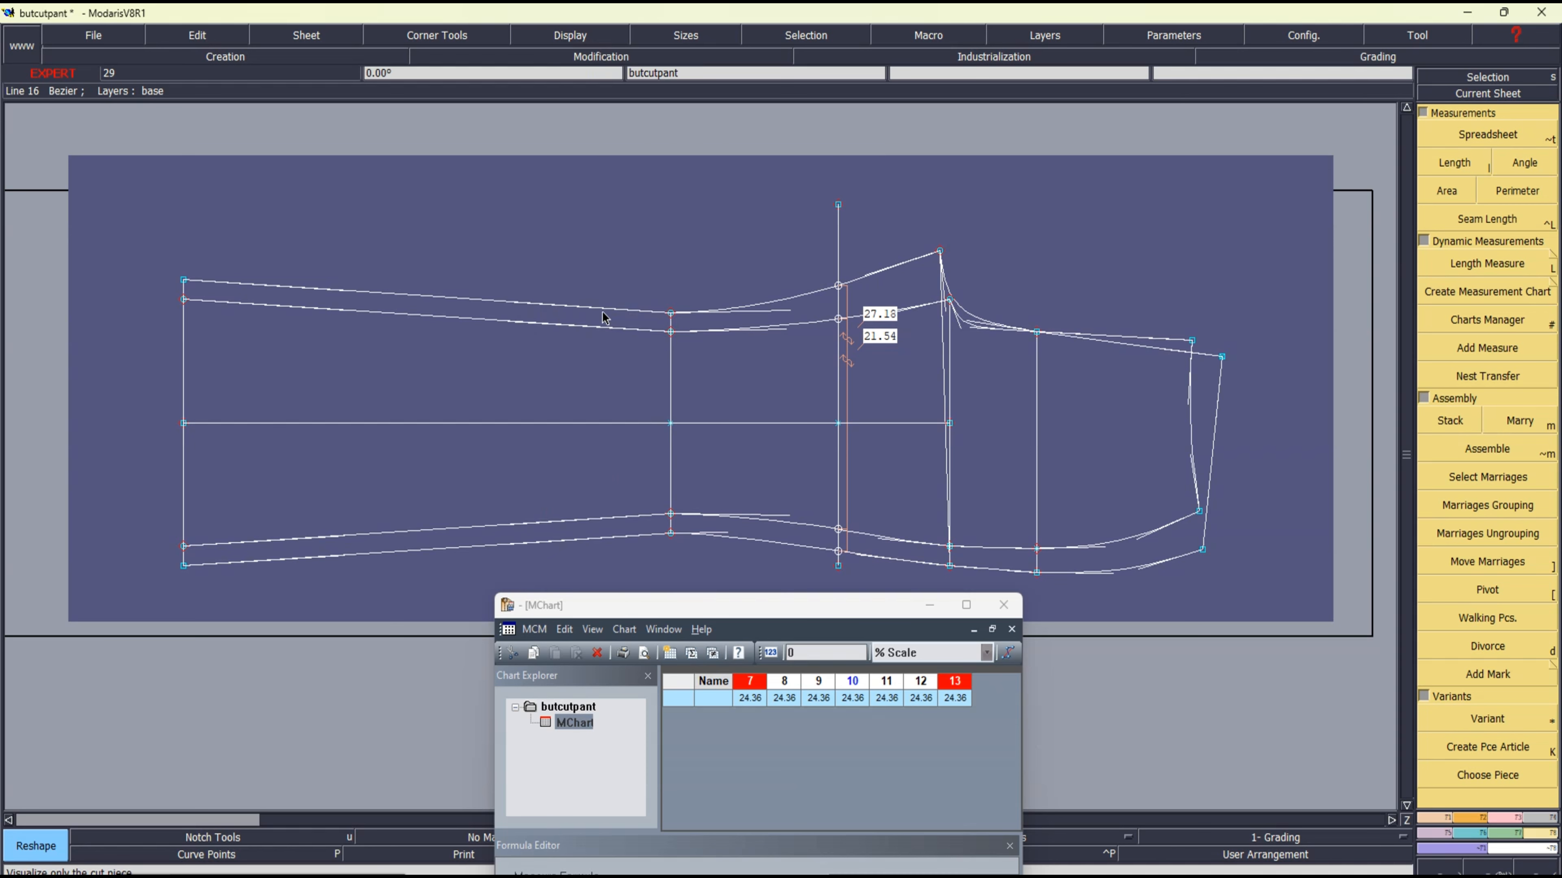
Step: Curve the hem-to-knee sections of both inseams and both side seams slightly near the knee so they blend smoothly
left_click(577, 327)
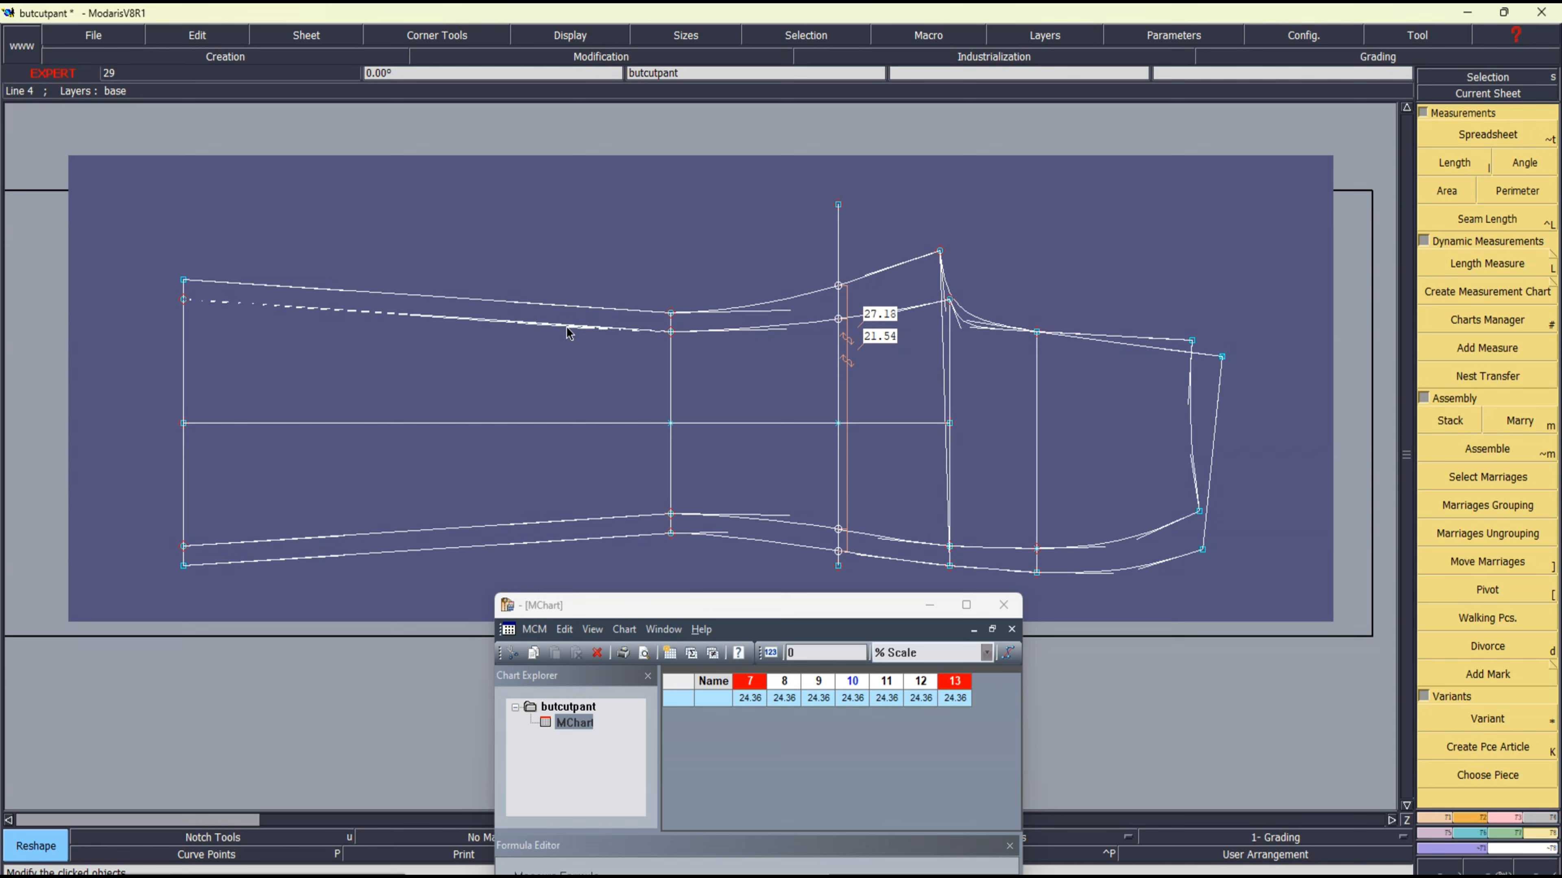
left_click(571, 306)
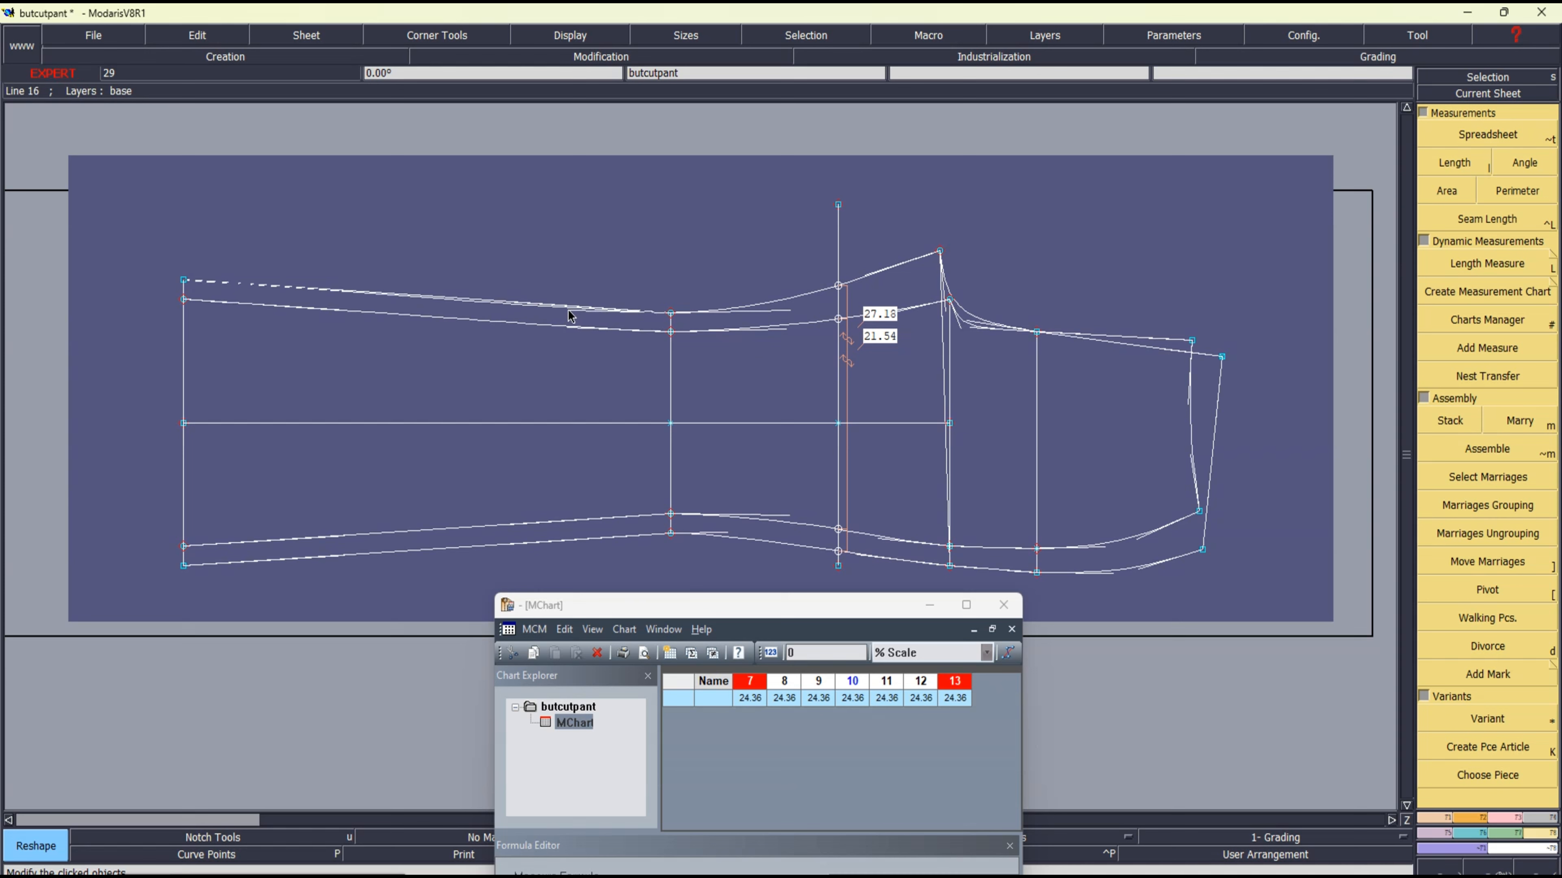
left_click(568, 310)
left_click(599, 523)
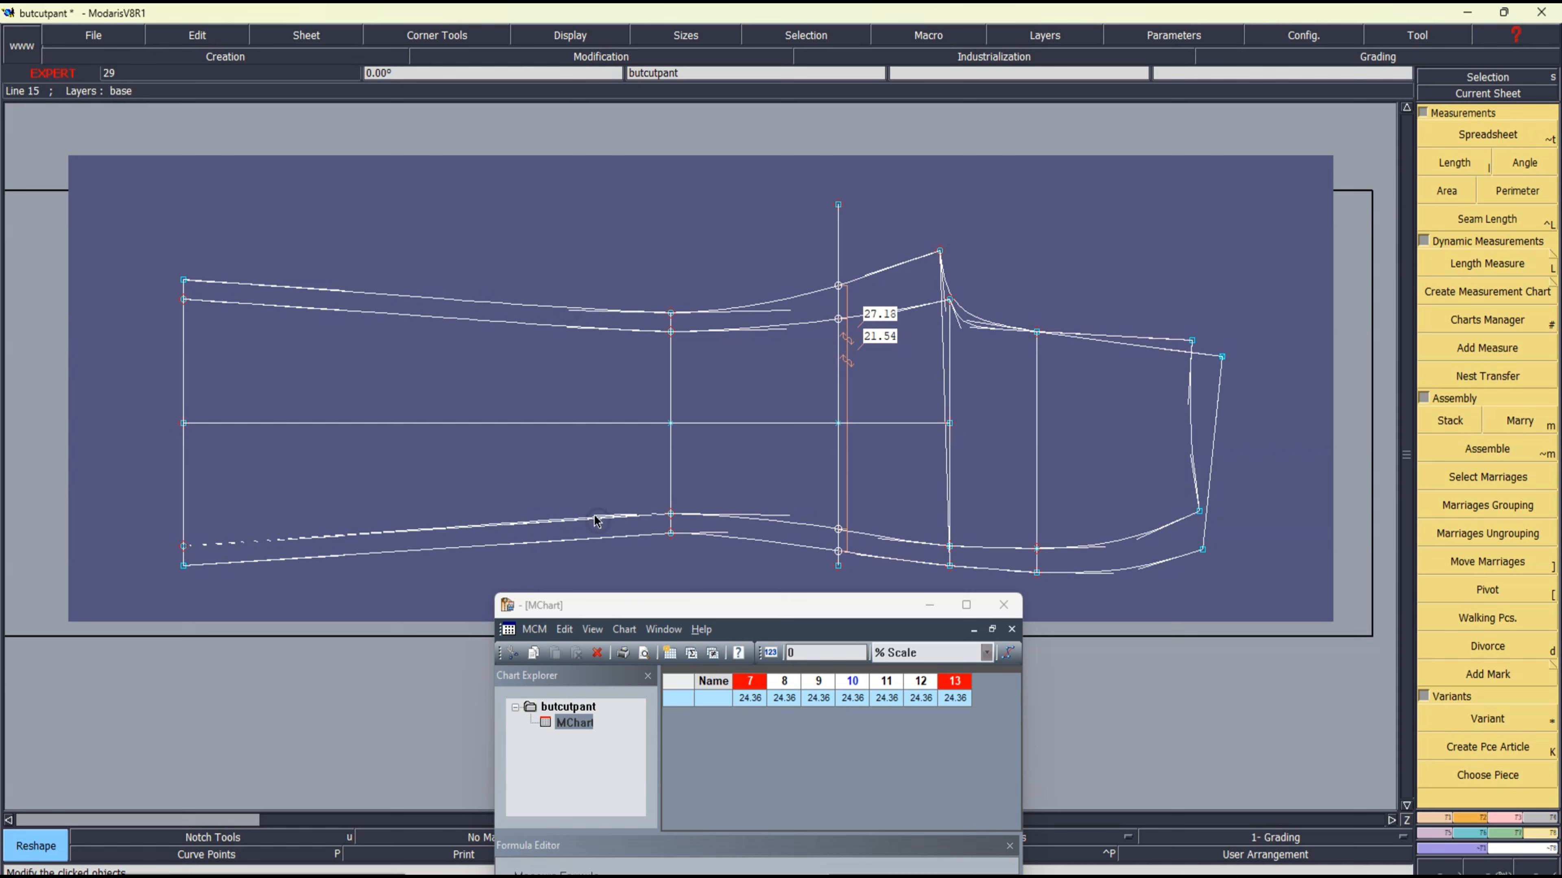
left_click(594, 517)
left_click(590, 540)
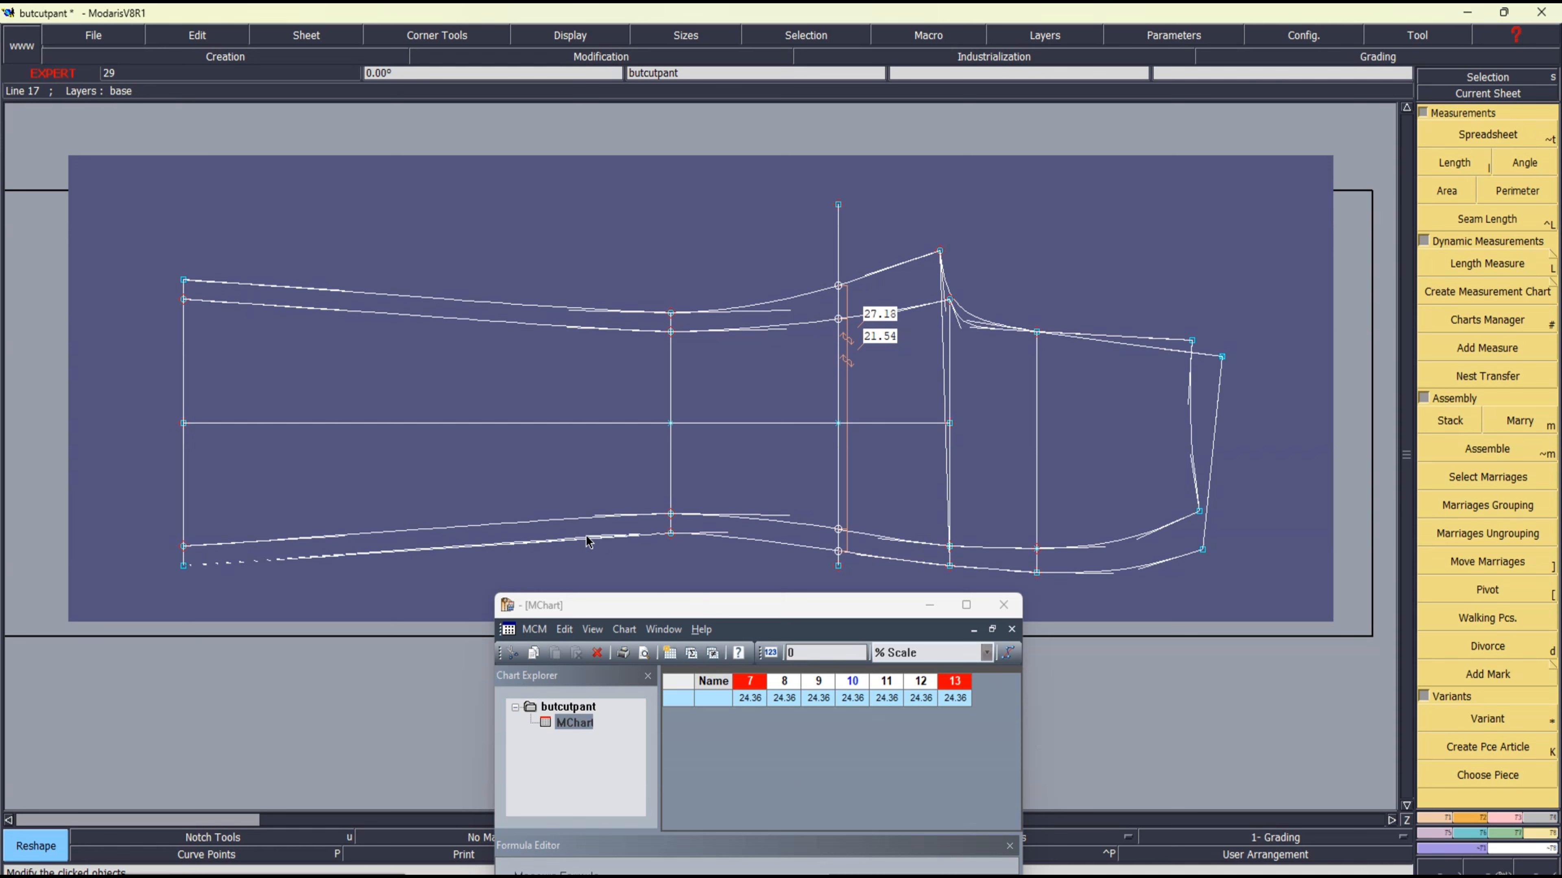
left_click(586, 536)
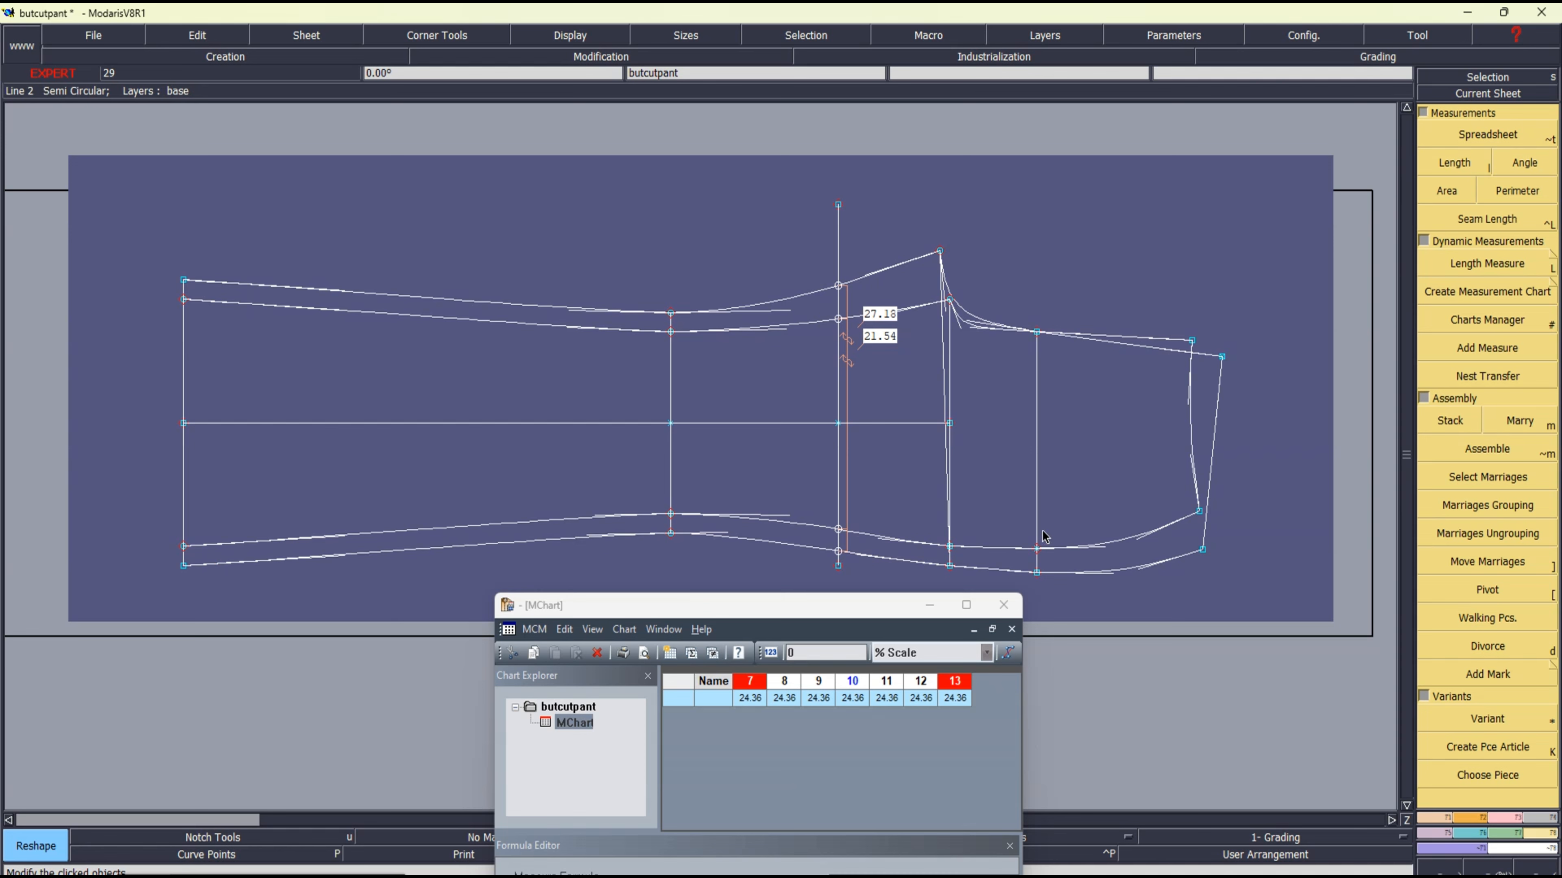
Step: Delete both thigh measurements, the thigh construction line and its leftover end and centre points
key("F3")
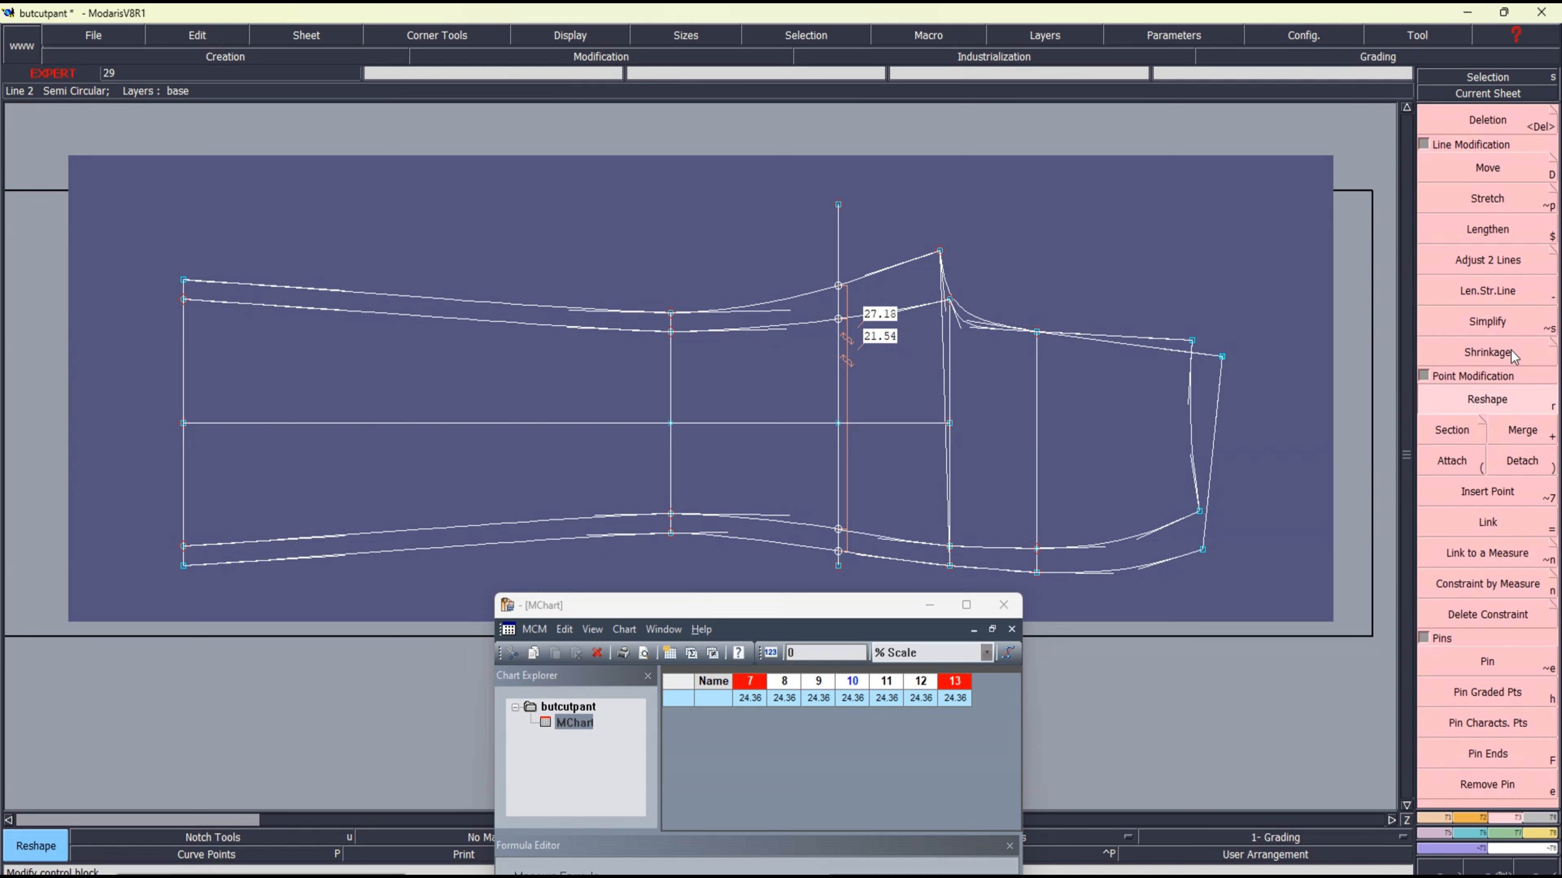
key("F1")
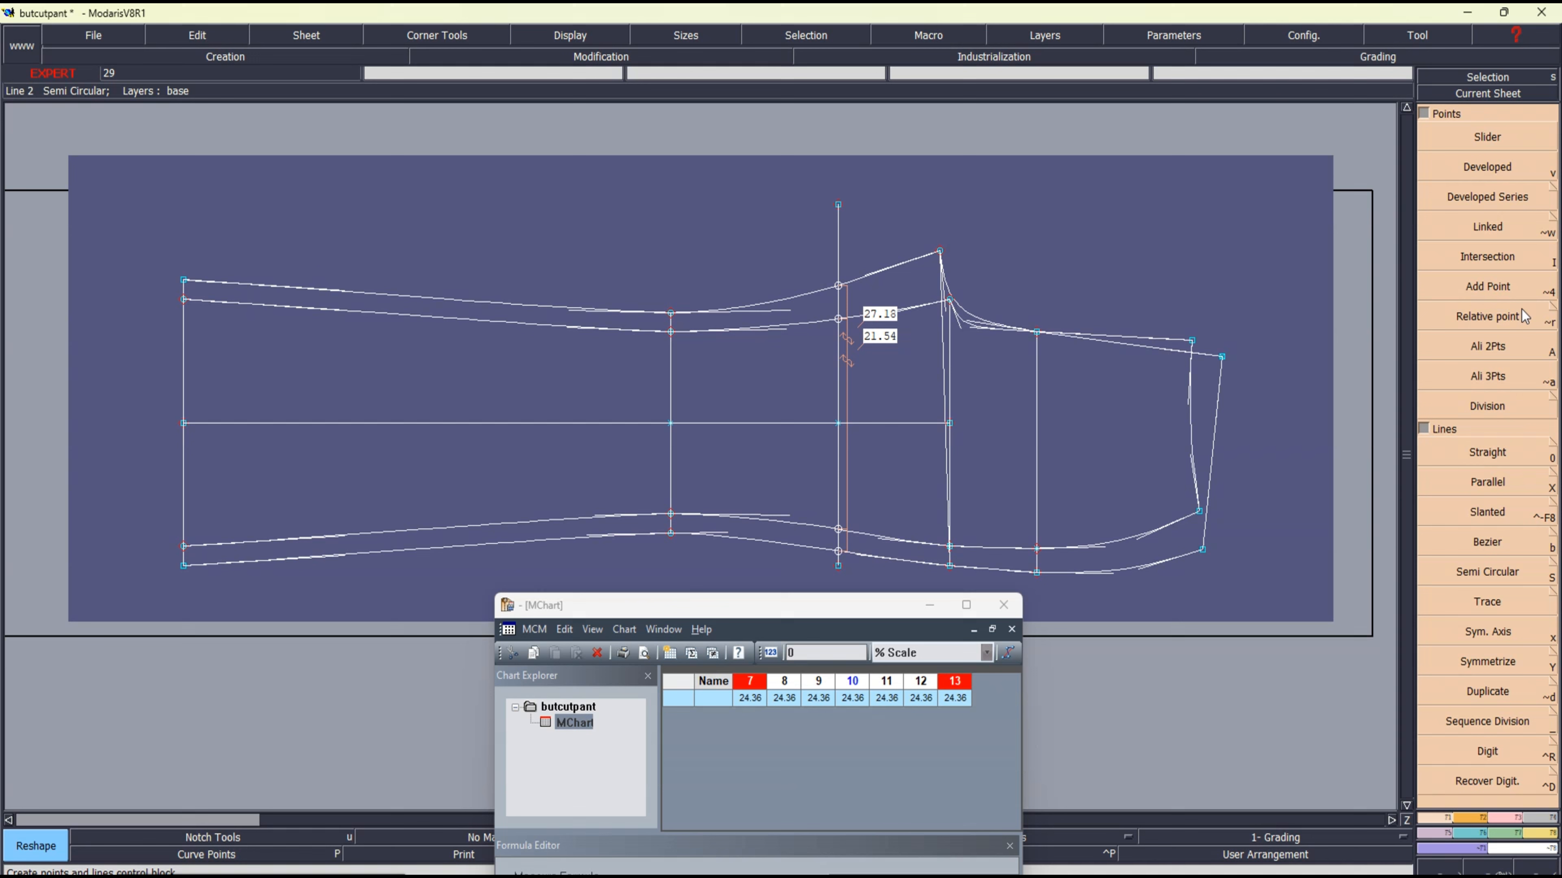
left_click(1489, 263)
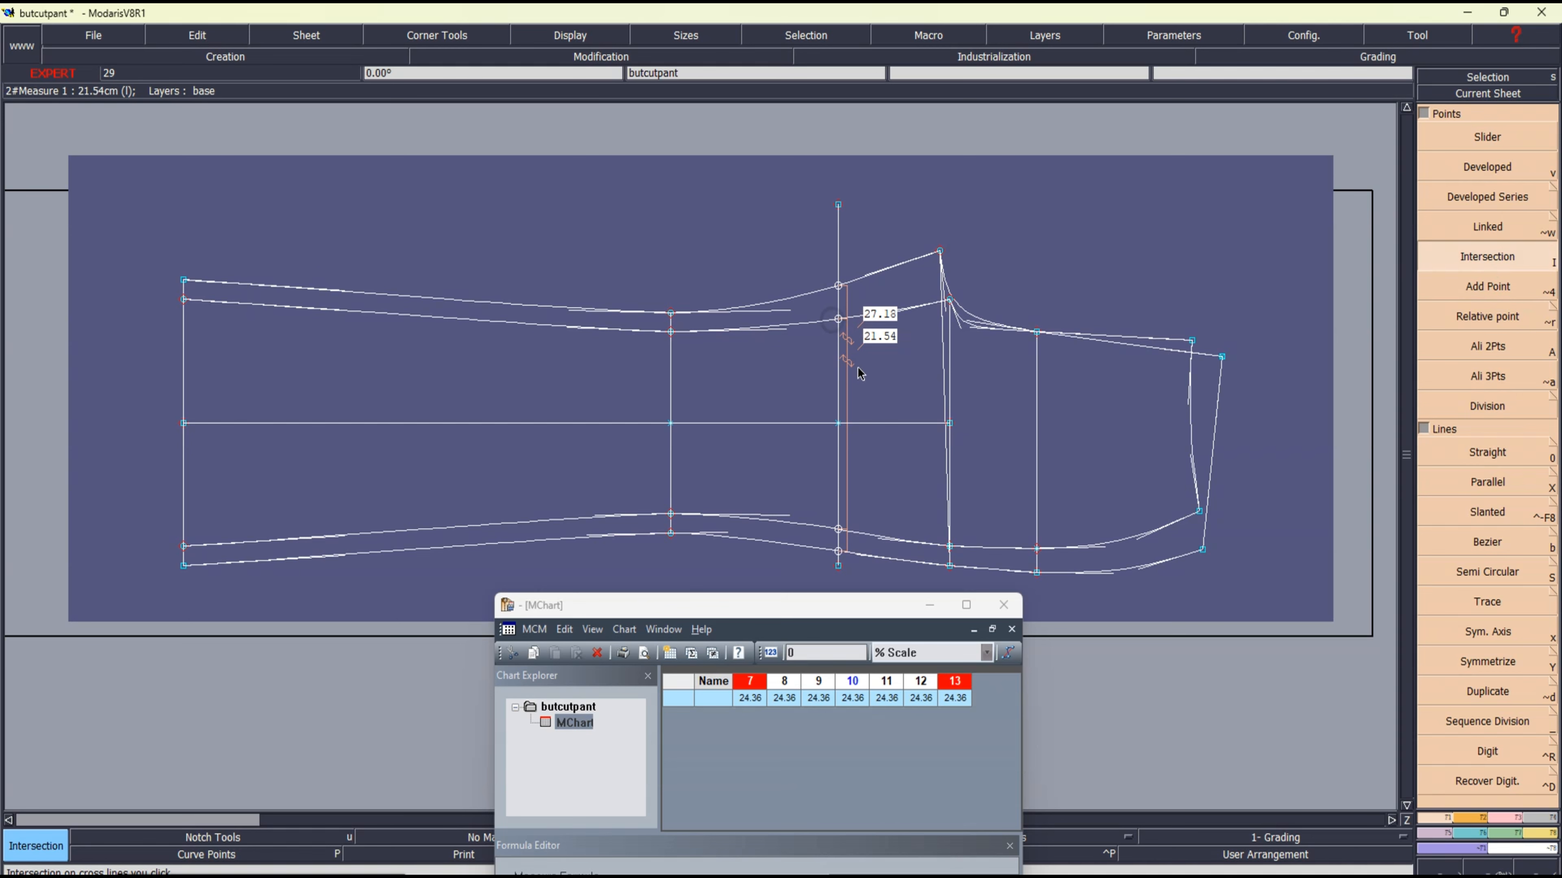
key("Delete")
left_click(842, 349)
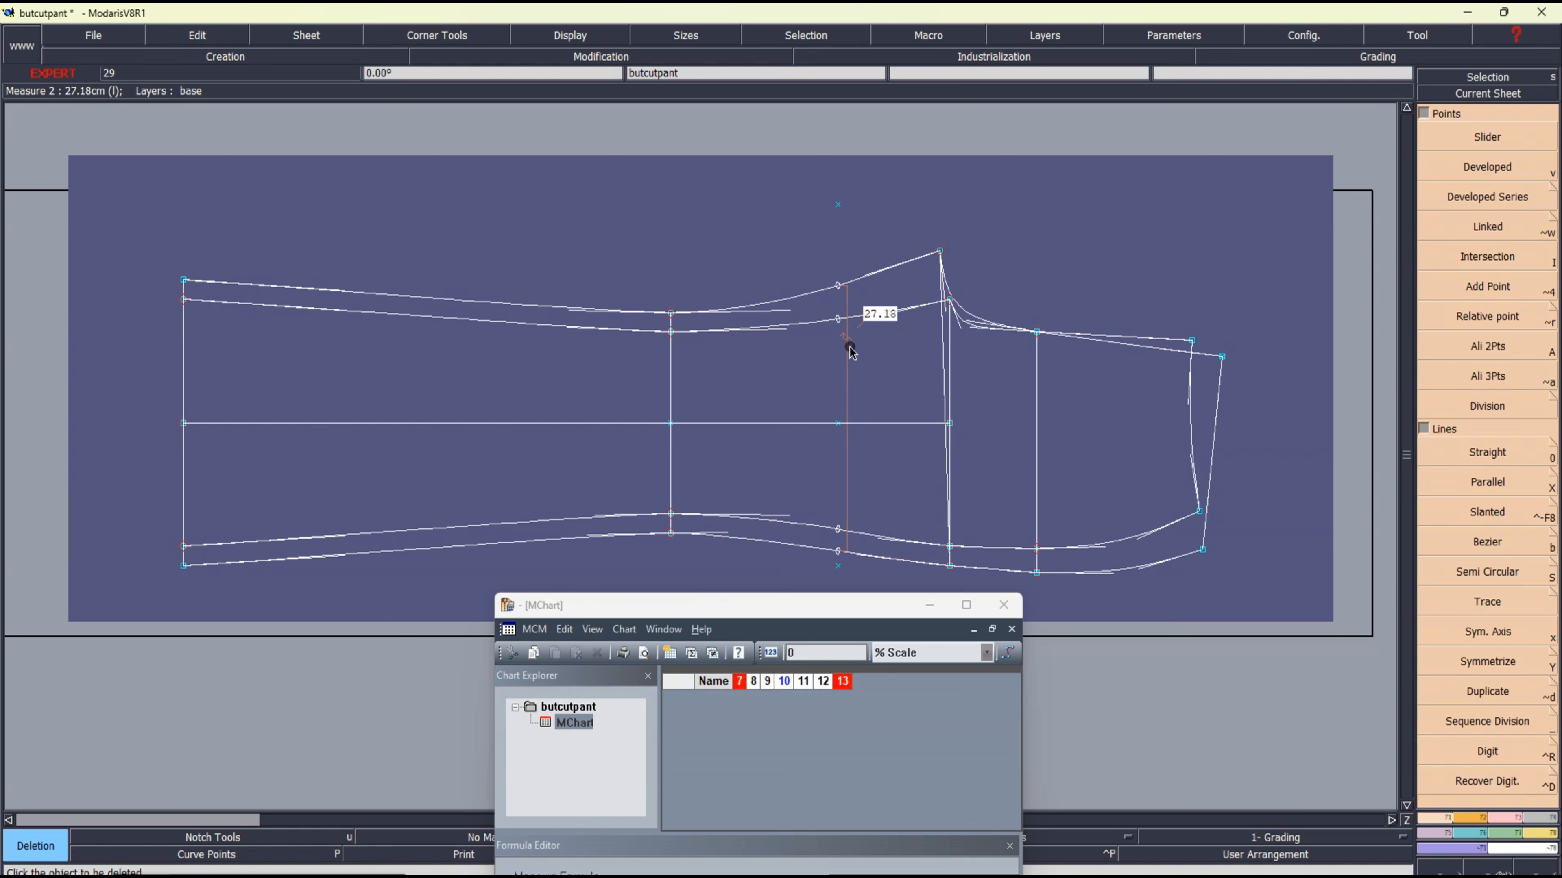
left_click(839, 567)
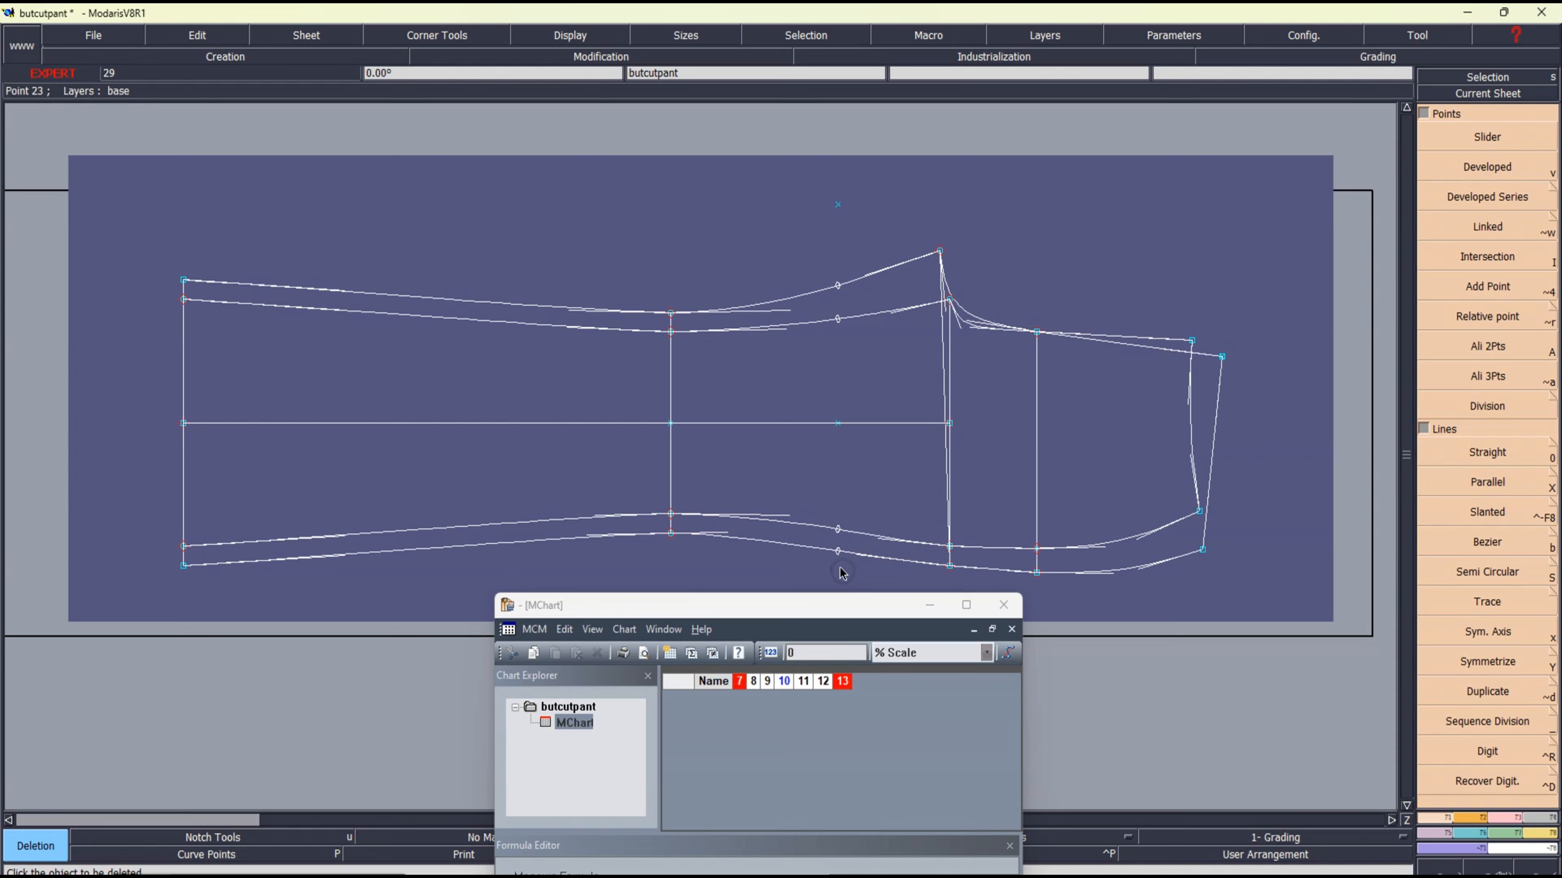
left_click(838, 203)
left_click(839, 429)
Step: Insert the four thigh intersection points into the front and back inseam and side seam curves
left_click(1511, 819)
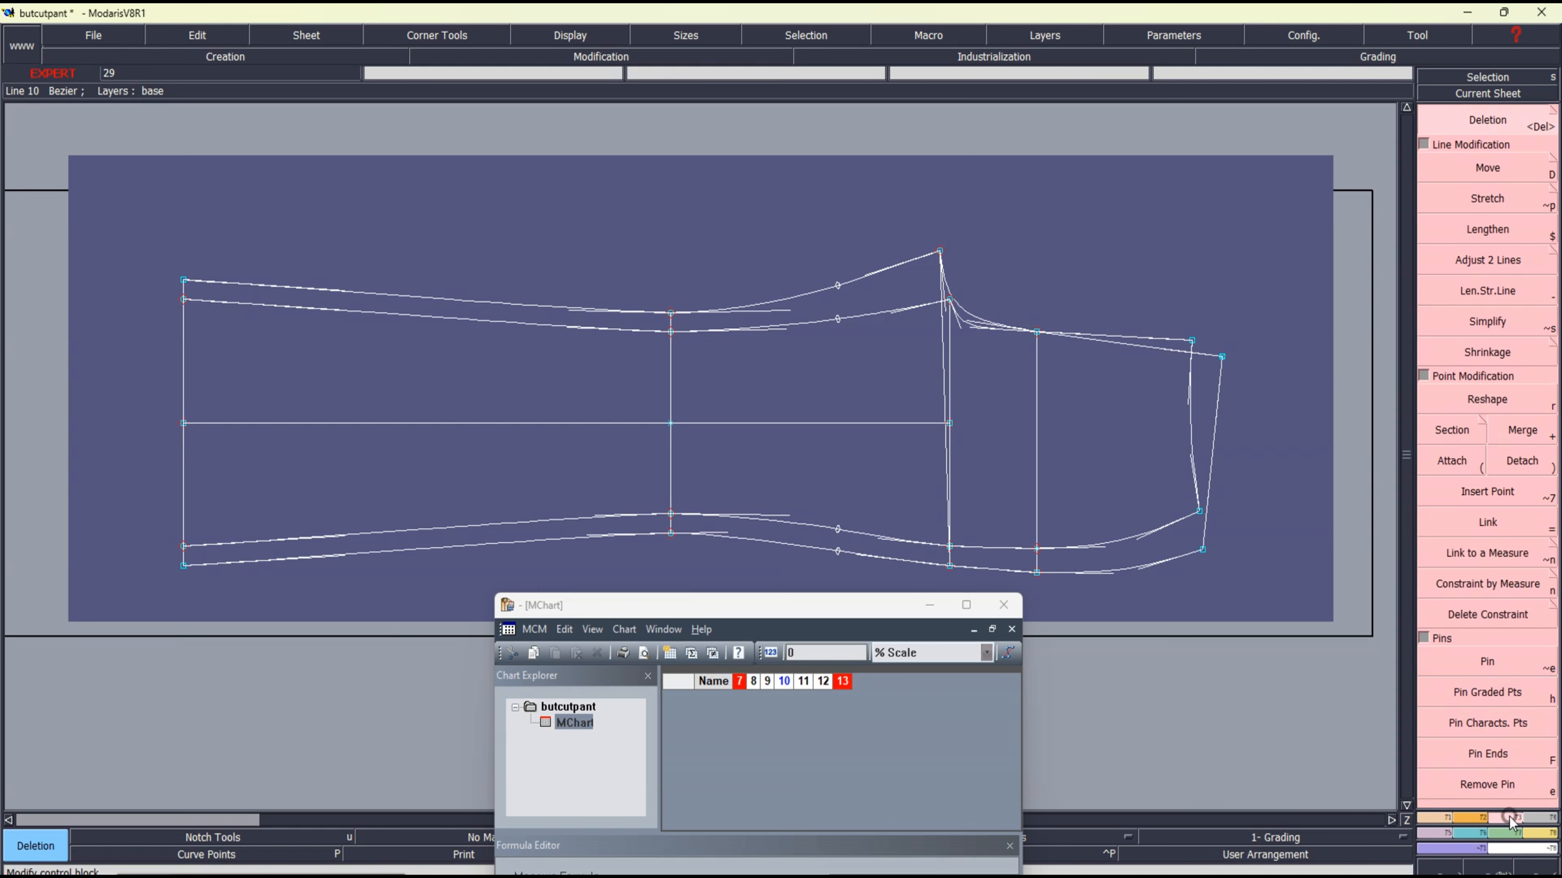
left_click(1481, 491)
left_click(840, 531)
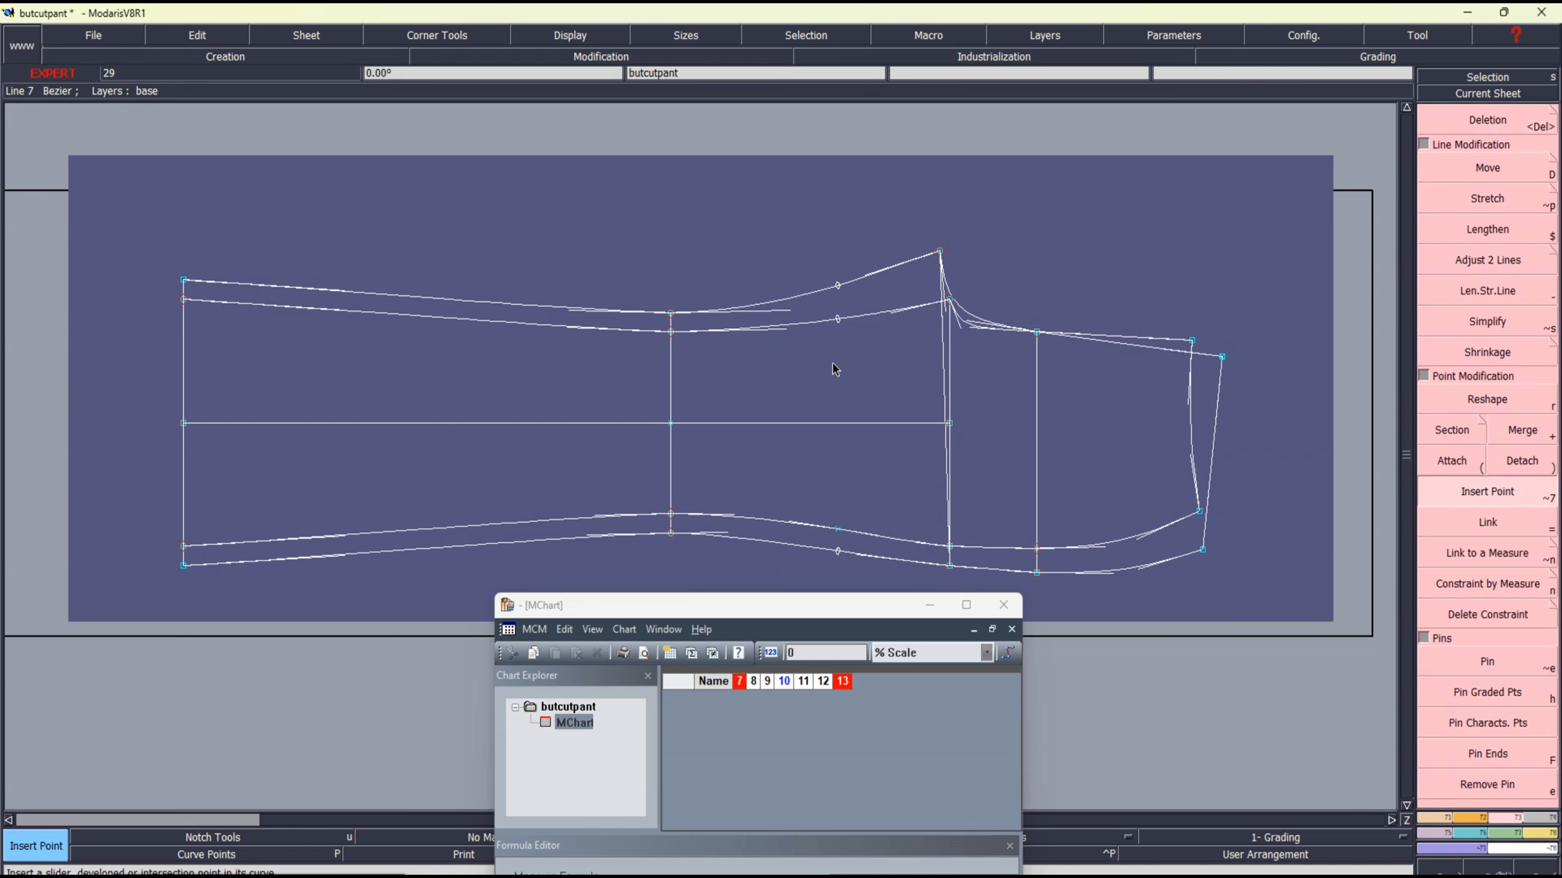
key("Delete")
left_click(838, 321)
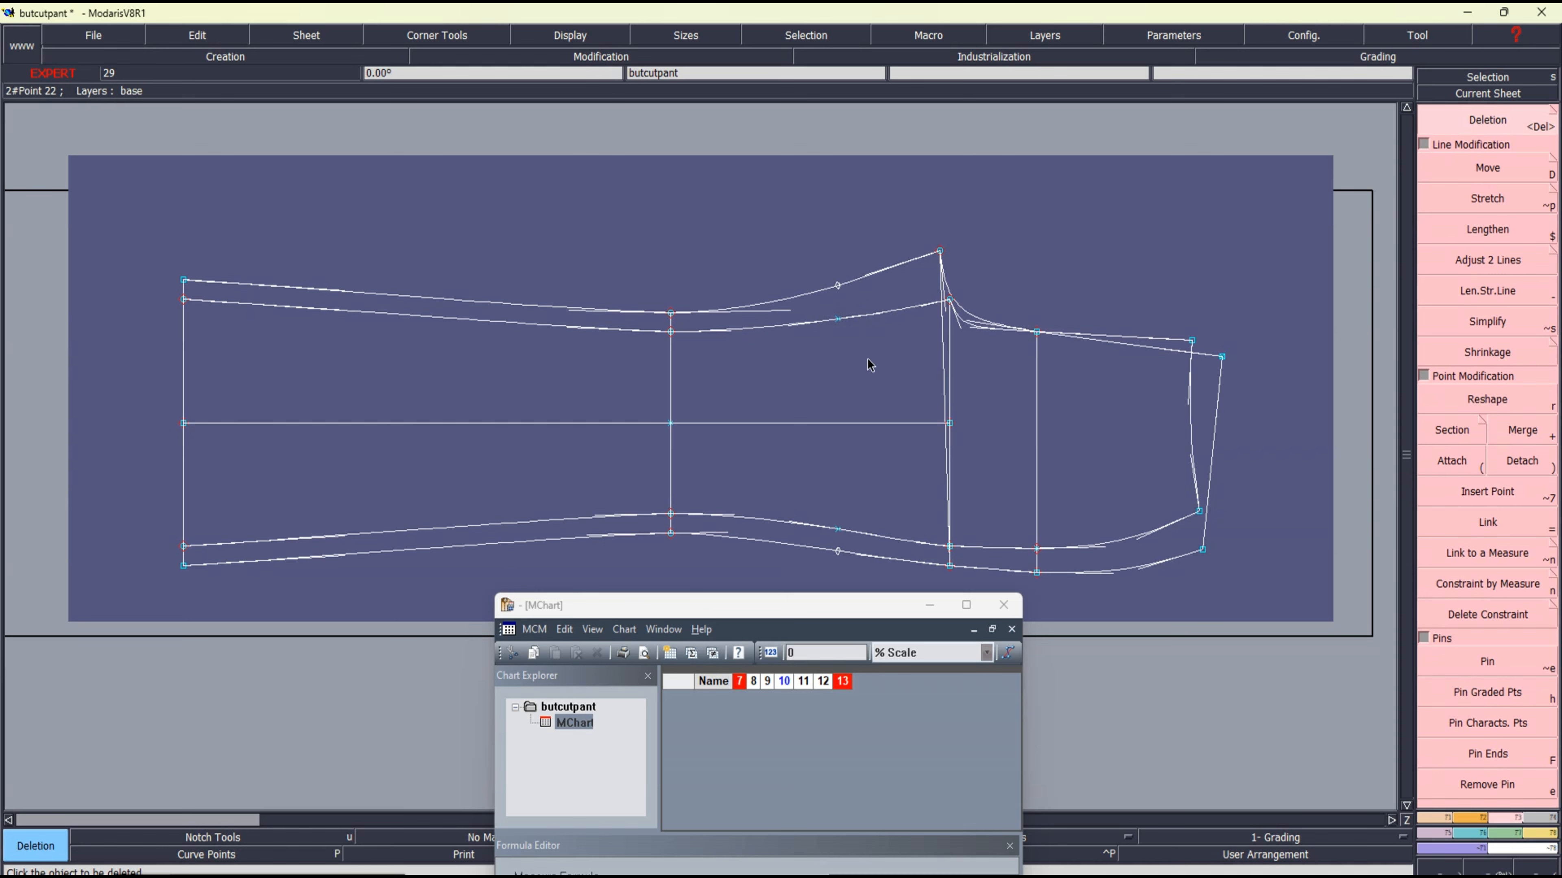
left_click(1484, 491)
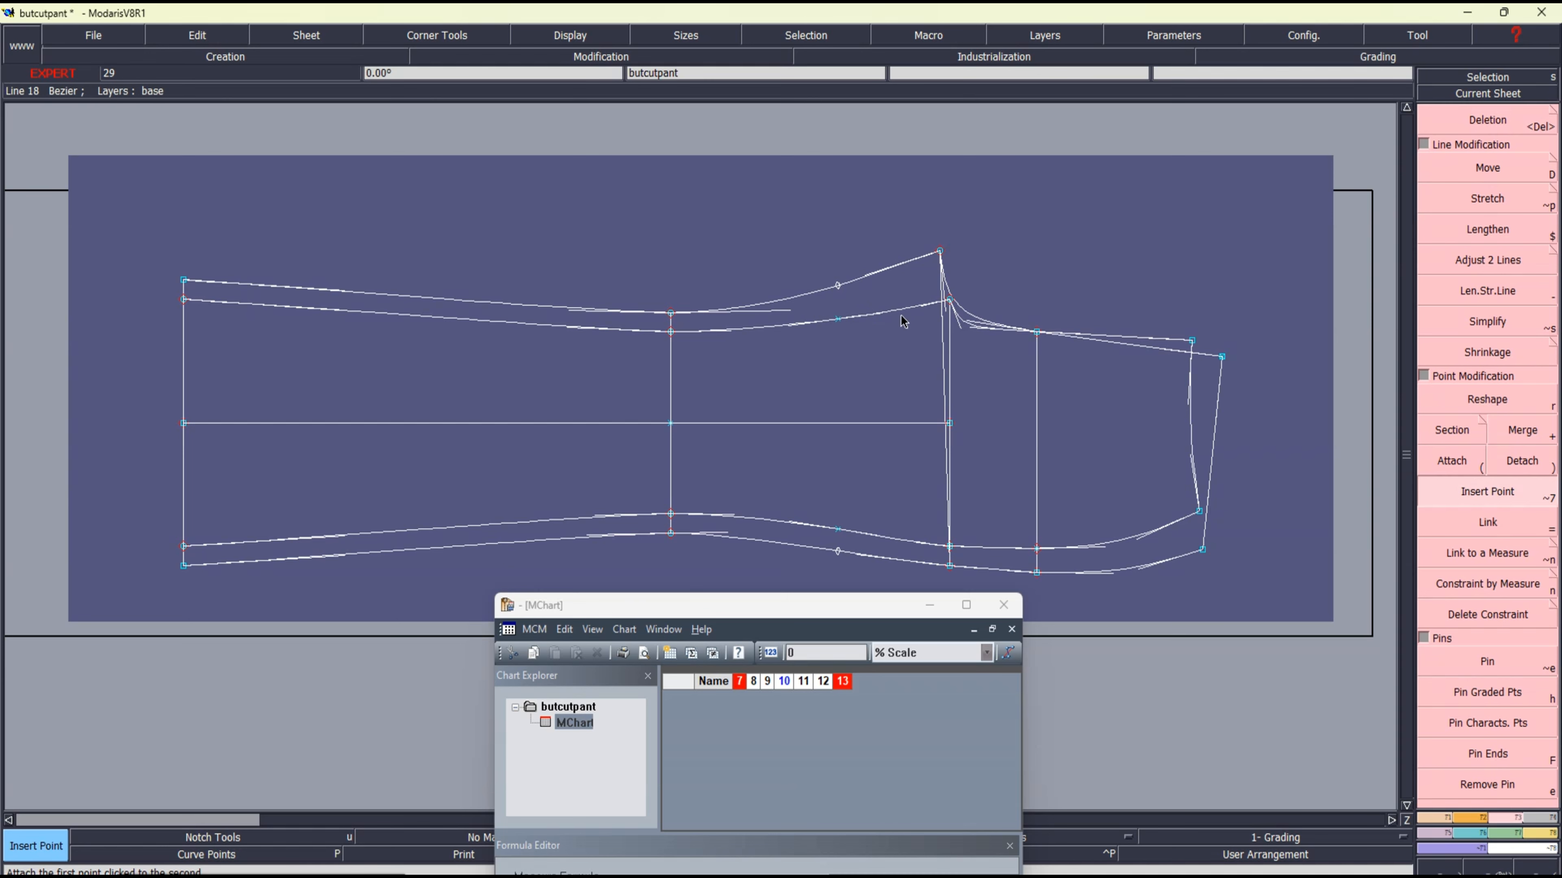
left_click(837, 286)
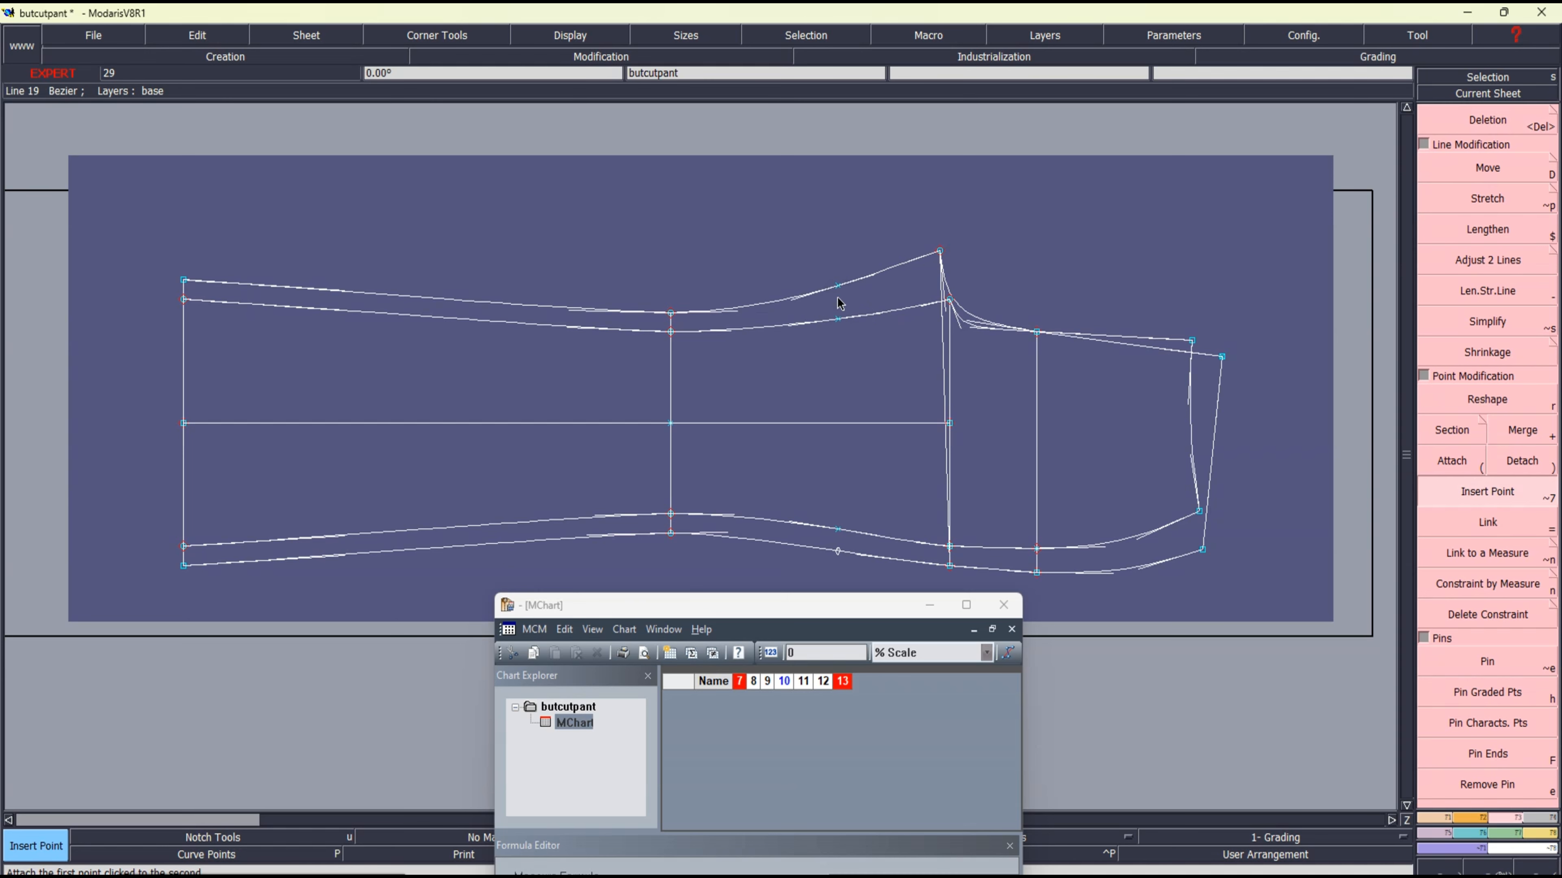
left_click(837, 551)
Step: Draw Bezier thigh lines joining the inserted inseam and side seam points on the front and back
left_click(838, 320)
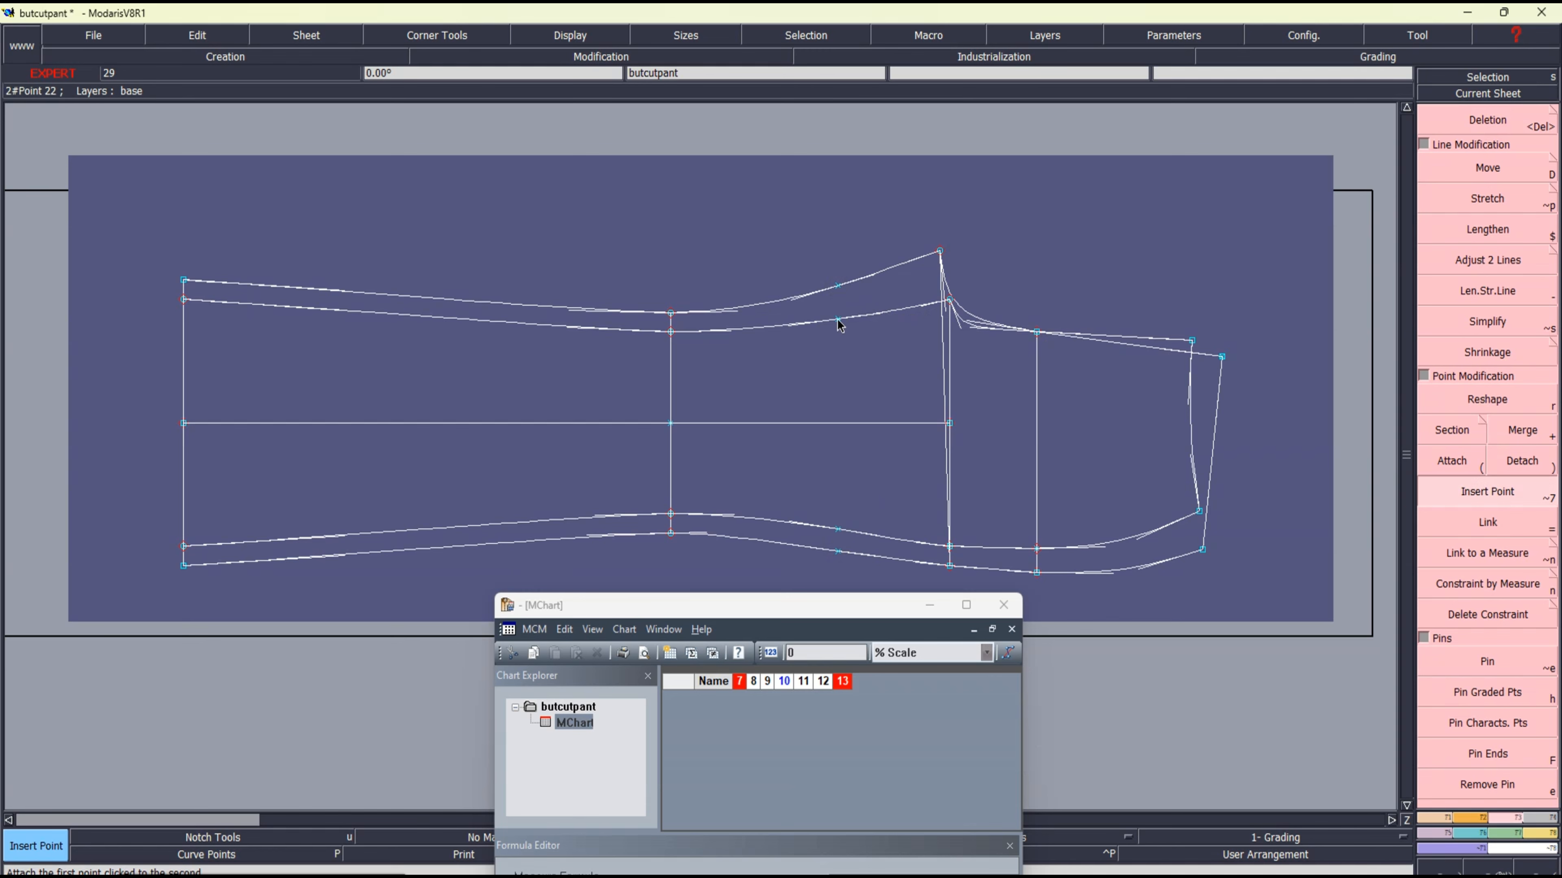
key("b")
left_click(838, 320)
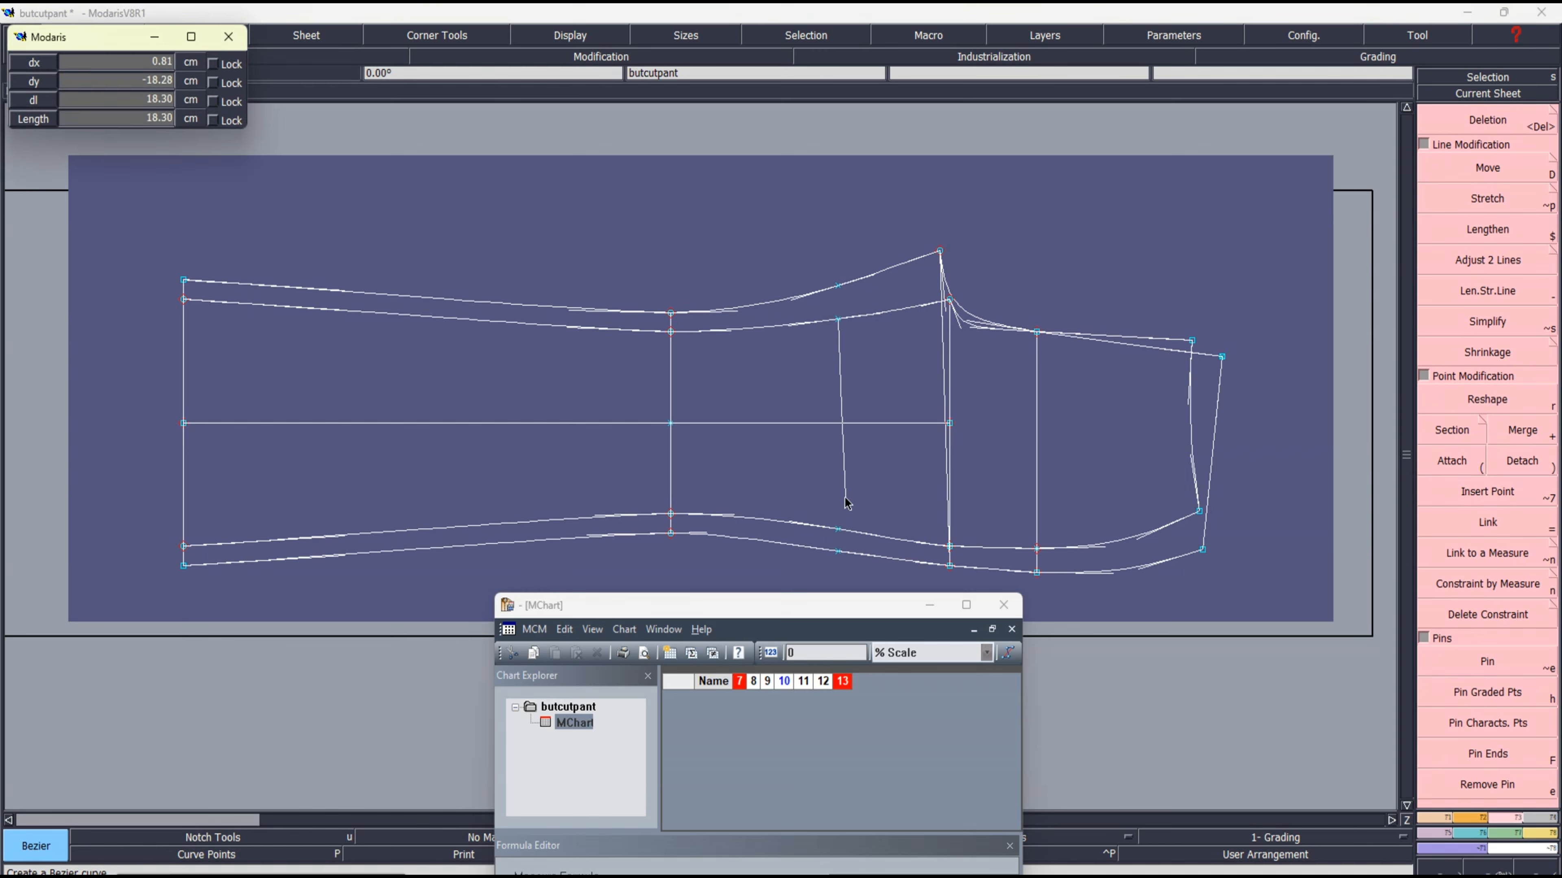
left_click(838, 530)
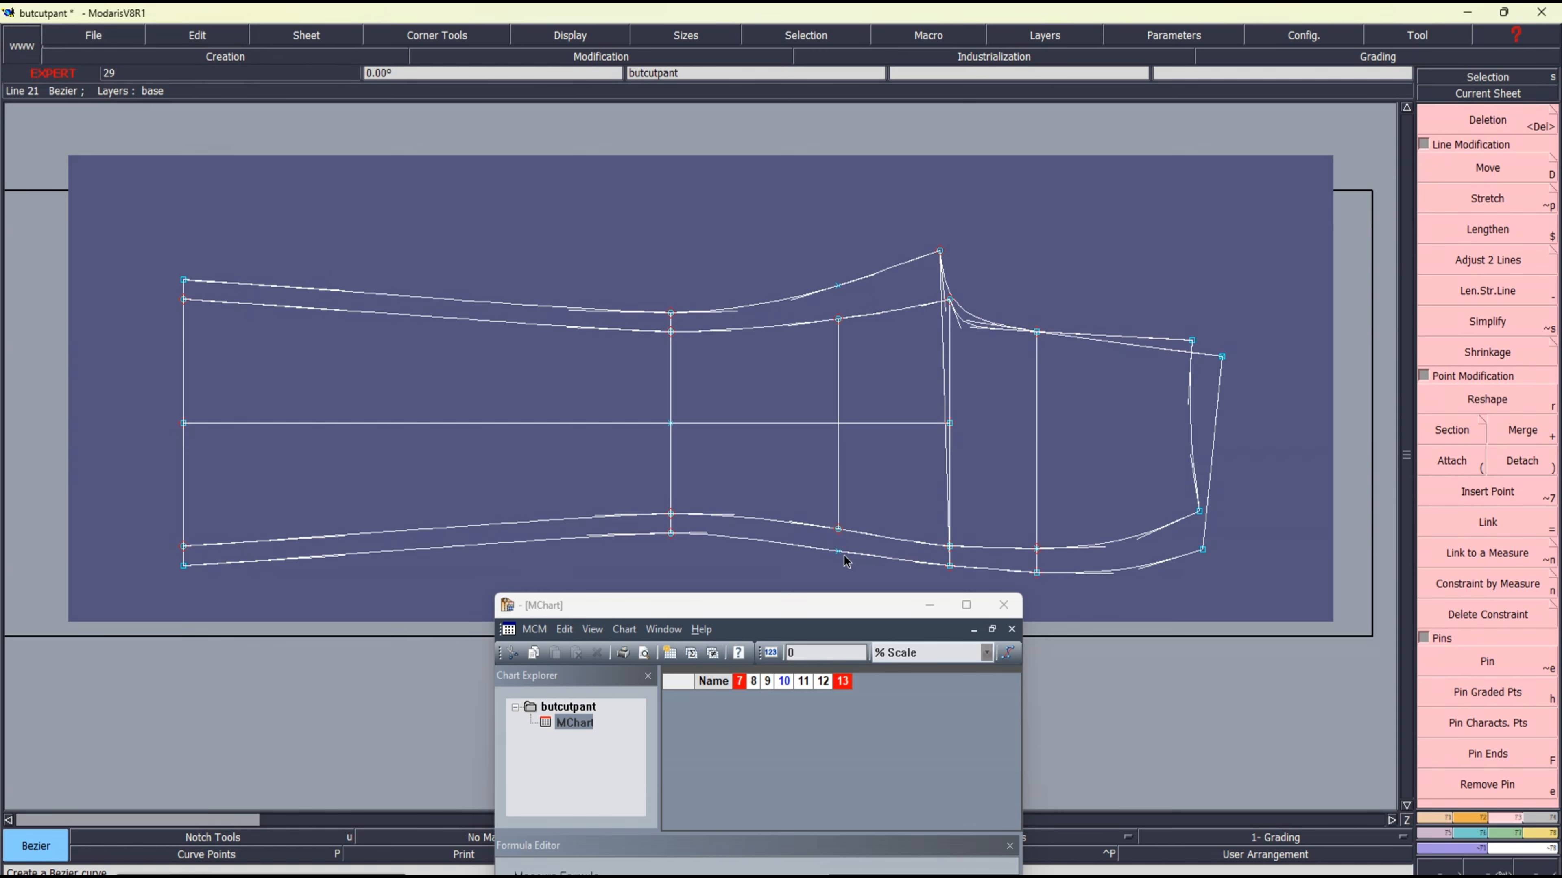
left_click(838, 286)
Step: Hide the curve handles and close the measurement chart
left_click(571, 37)
left_click(550, 379)
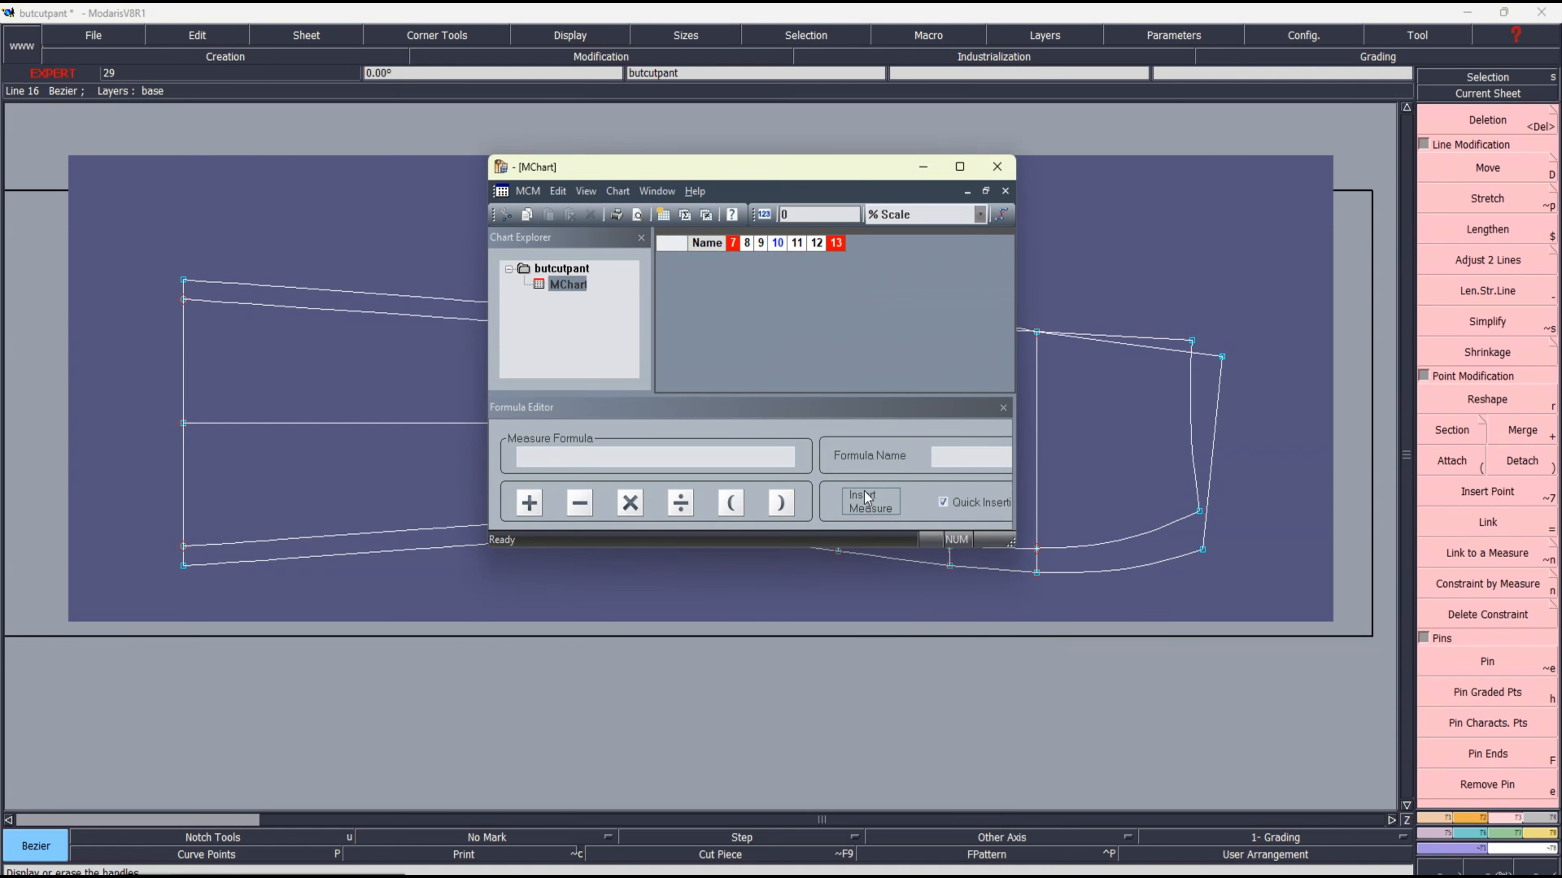
left_click(997, 167)
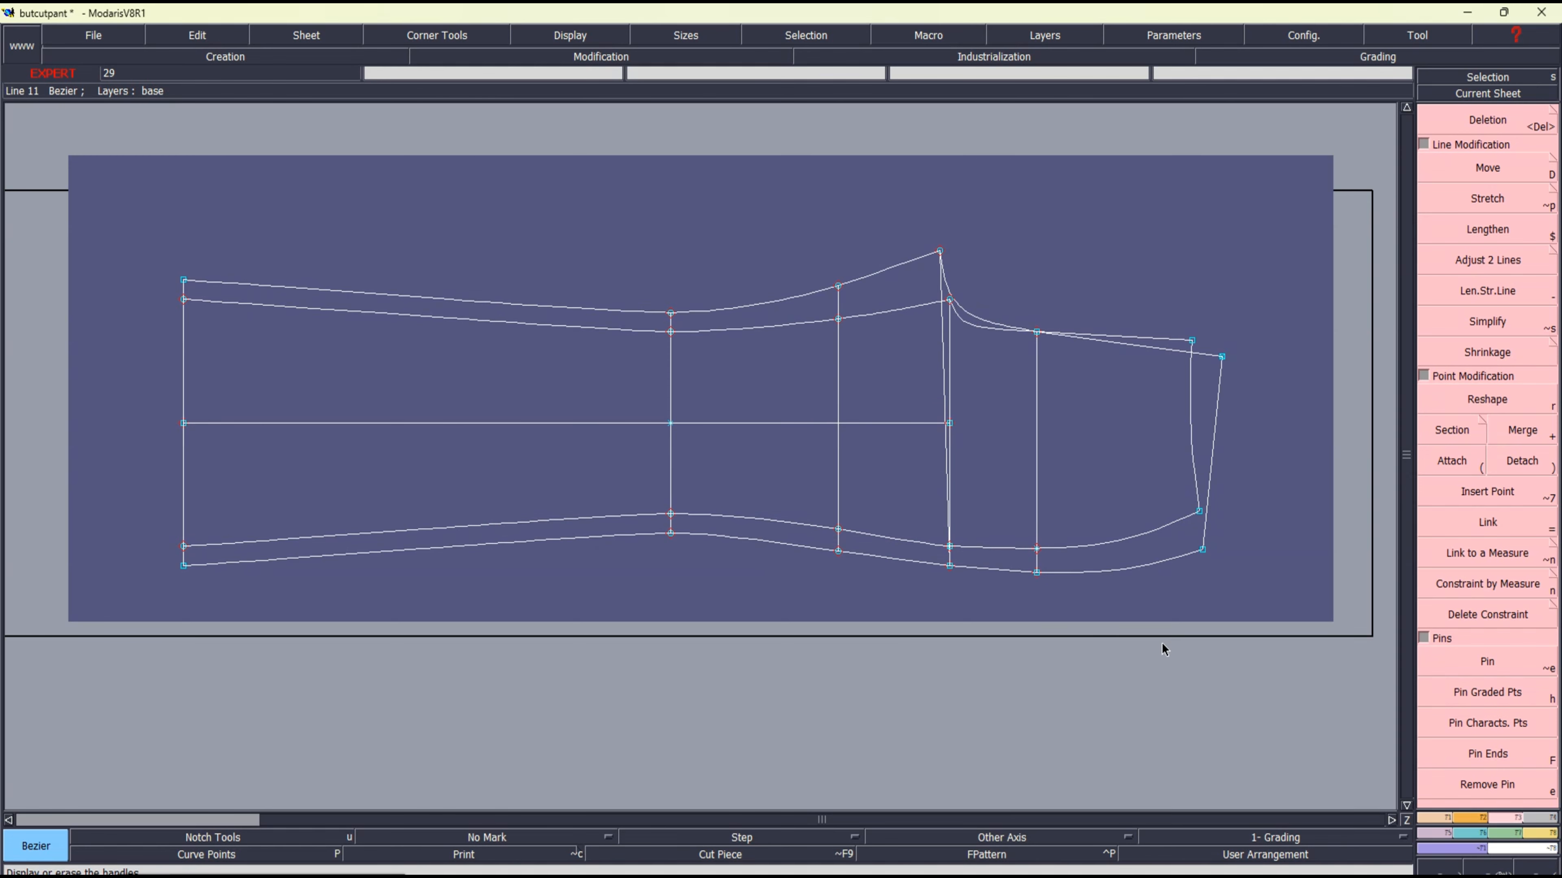
Step: Display the curve handles on the side seams around the crotch line
key("Home")
key("Return")
left_click(931, 642)
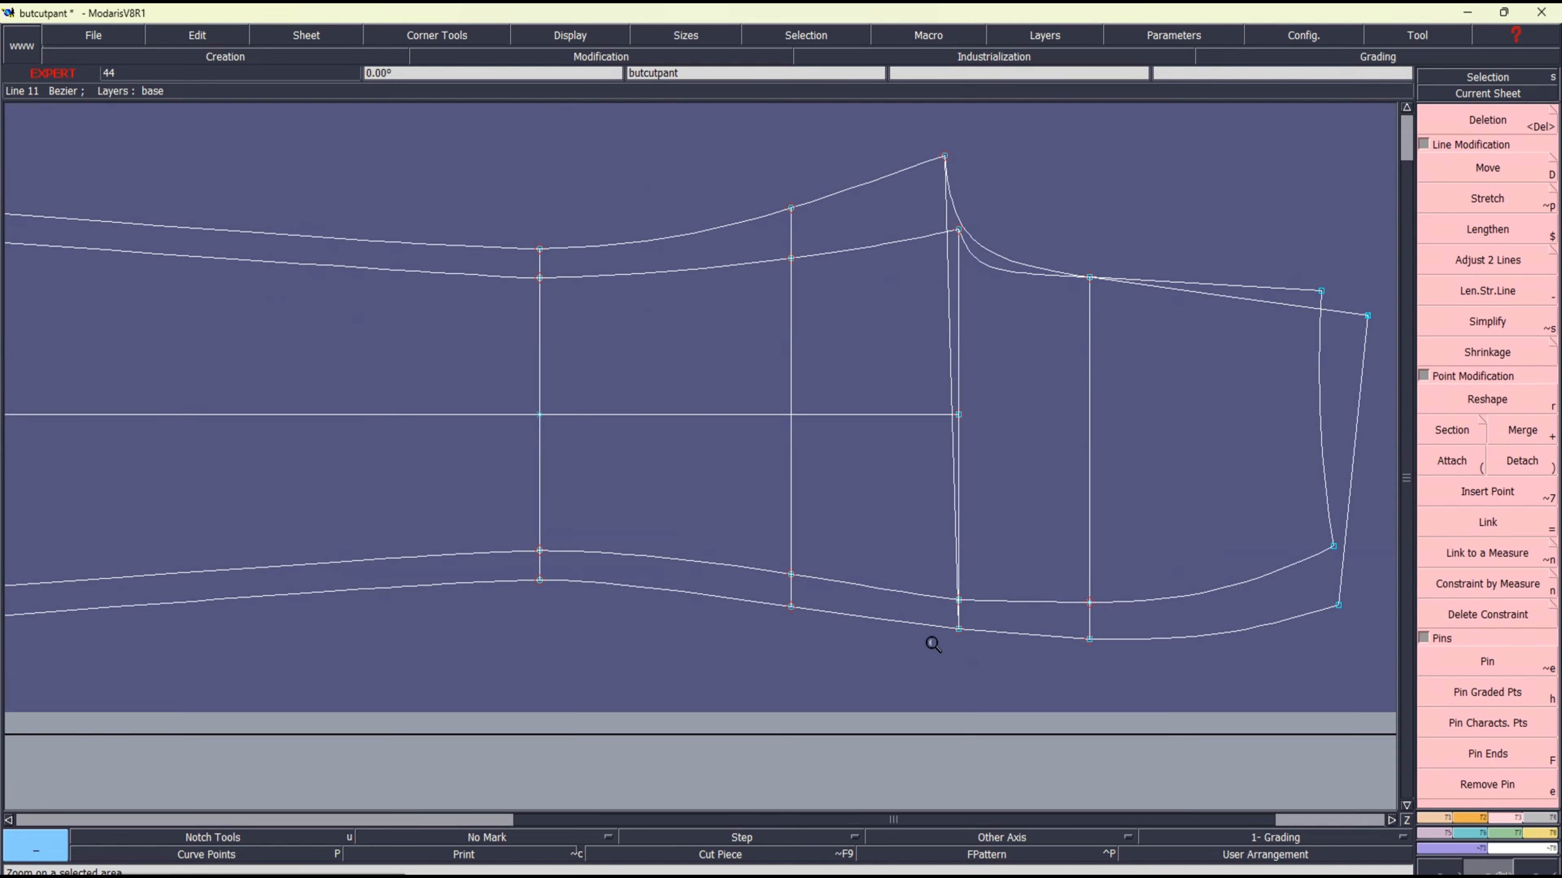
left_click(988, 667)
left_click(952, 628)
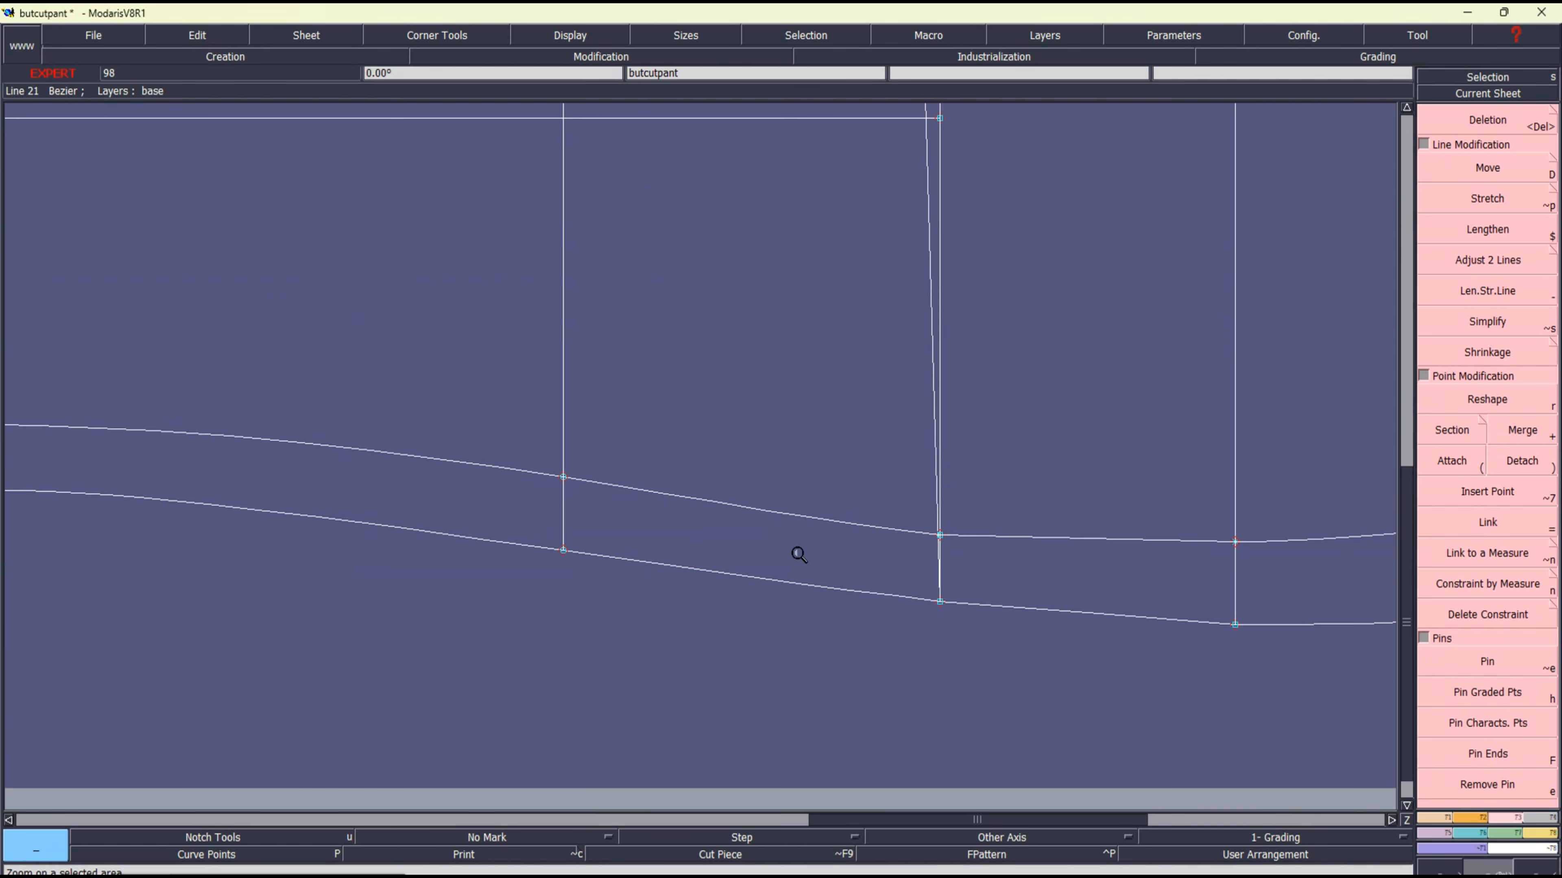
left_click(568, 38)
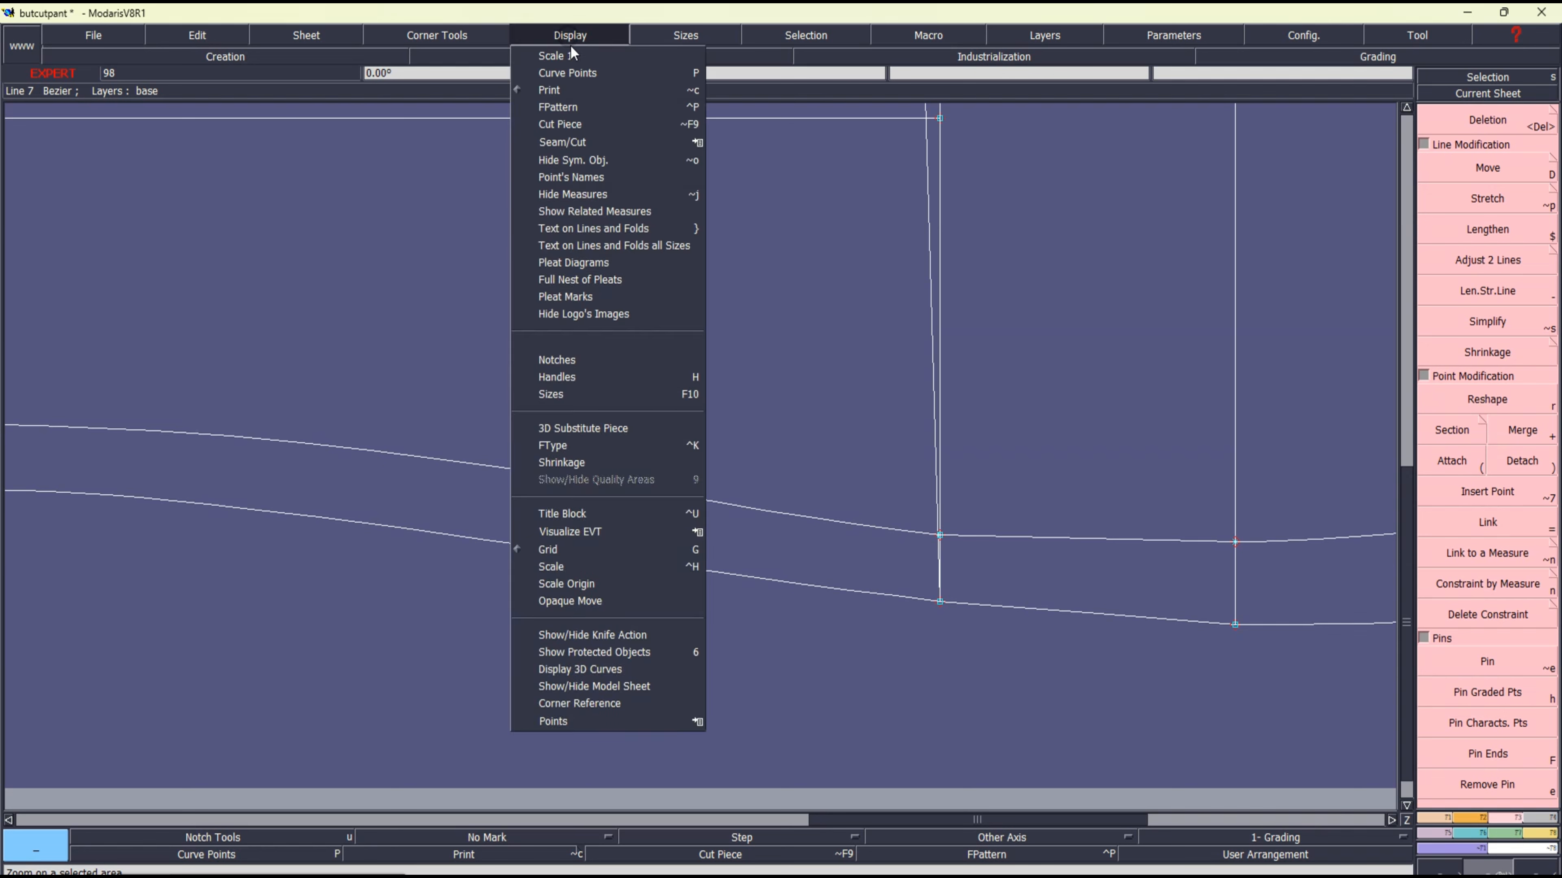
left_click(567, 377)
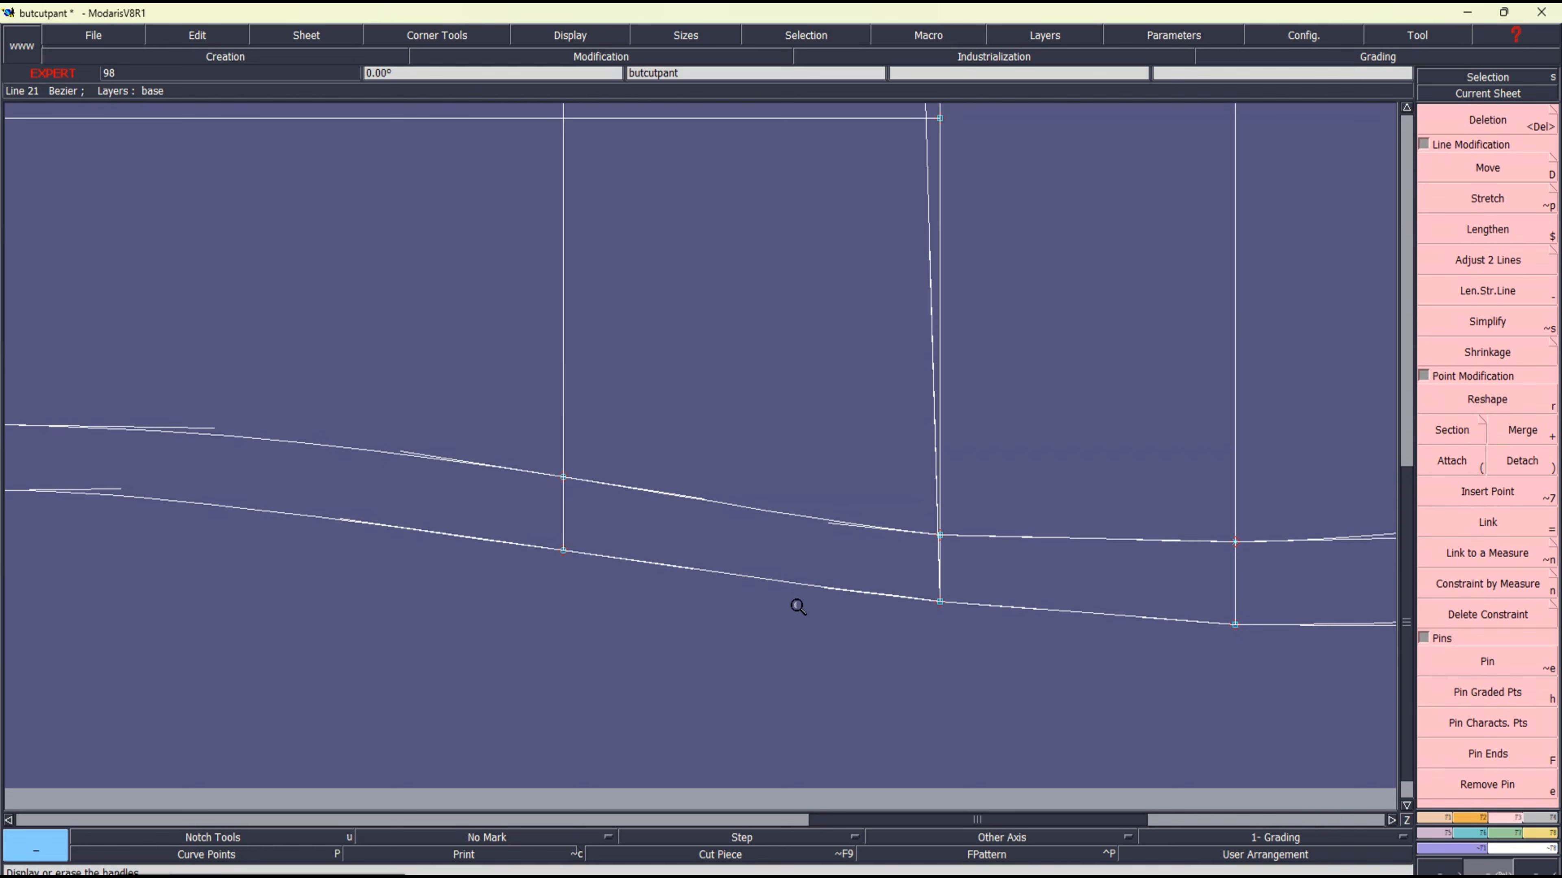
Step: Reshape the front side seam between thigh and crotch lines, lengthening its crotch-side handle for a smoother curve
key("s")
key("r")
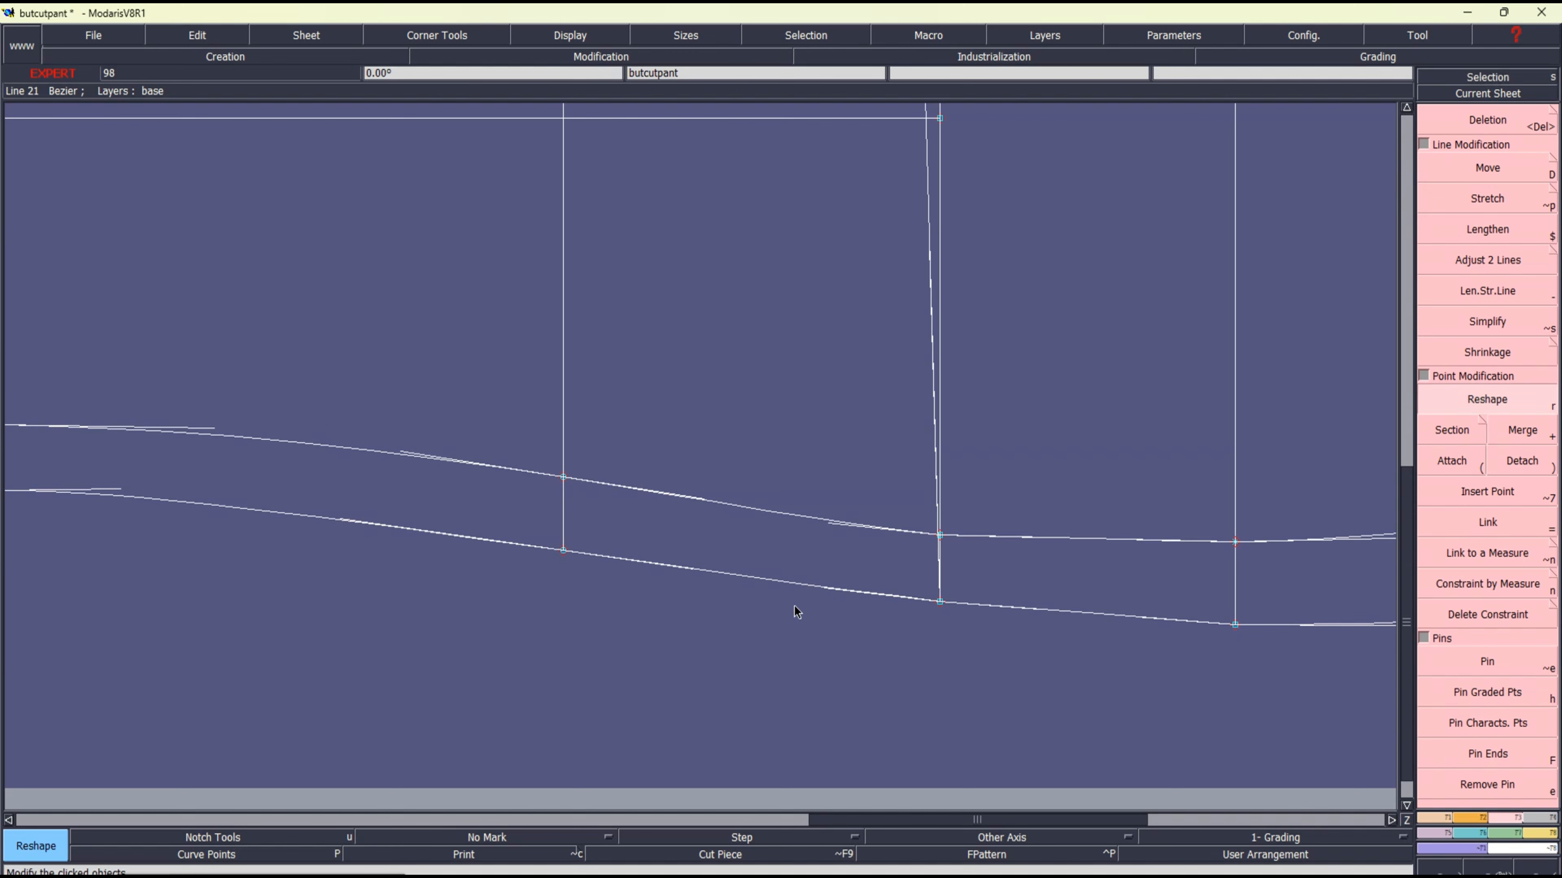
left_click(824, 589)
left_click(823, 590)
left_click(828, 525)
left_click(819, 528)
left_click(820, 529)
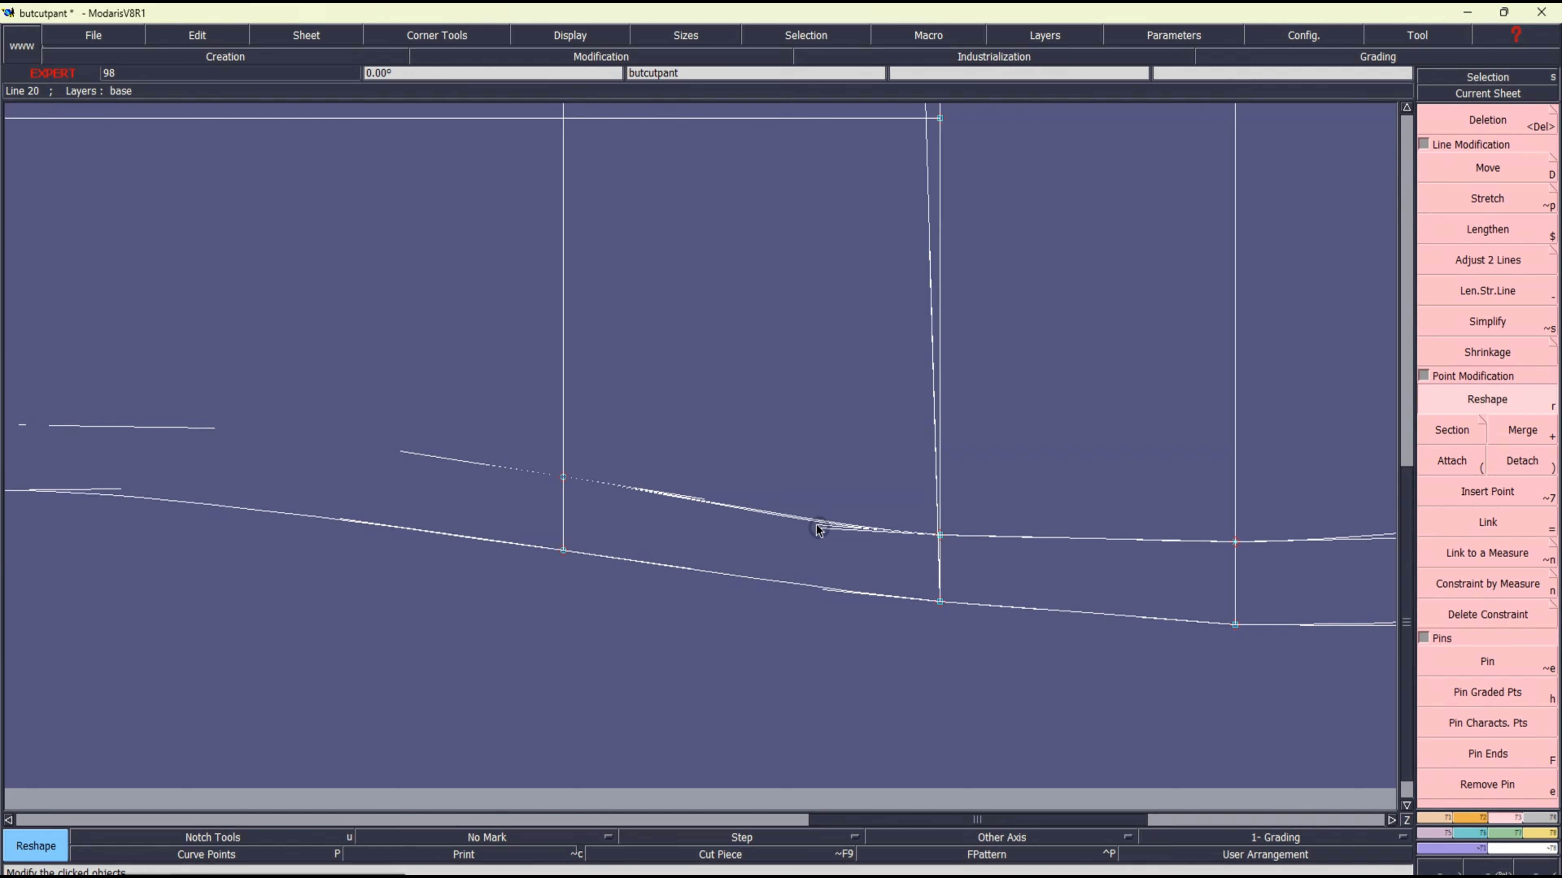
left_click(817, 526)
left_click(816, 525)
left_click(797, 520)
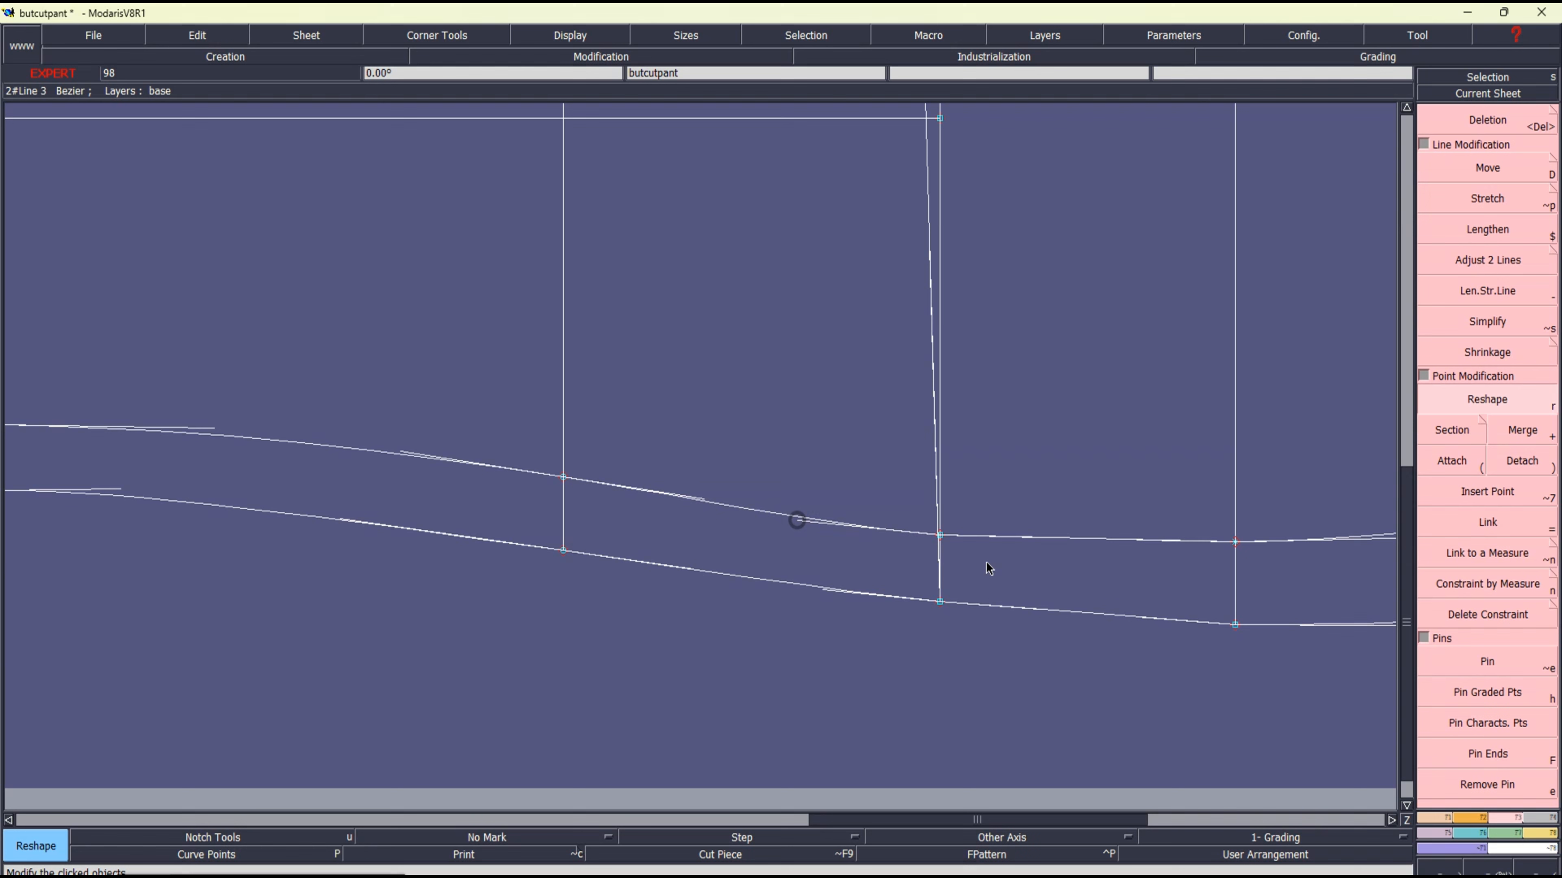
Step: Curve the front side seam between the crotch and hip lines by shaping the handles at both ends
left_click(1028, 539)
left_click(1044, 544)
left_click(1177, 541)
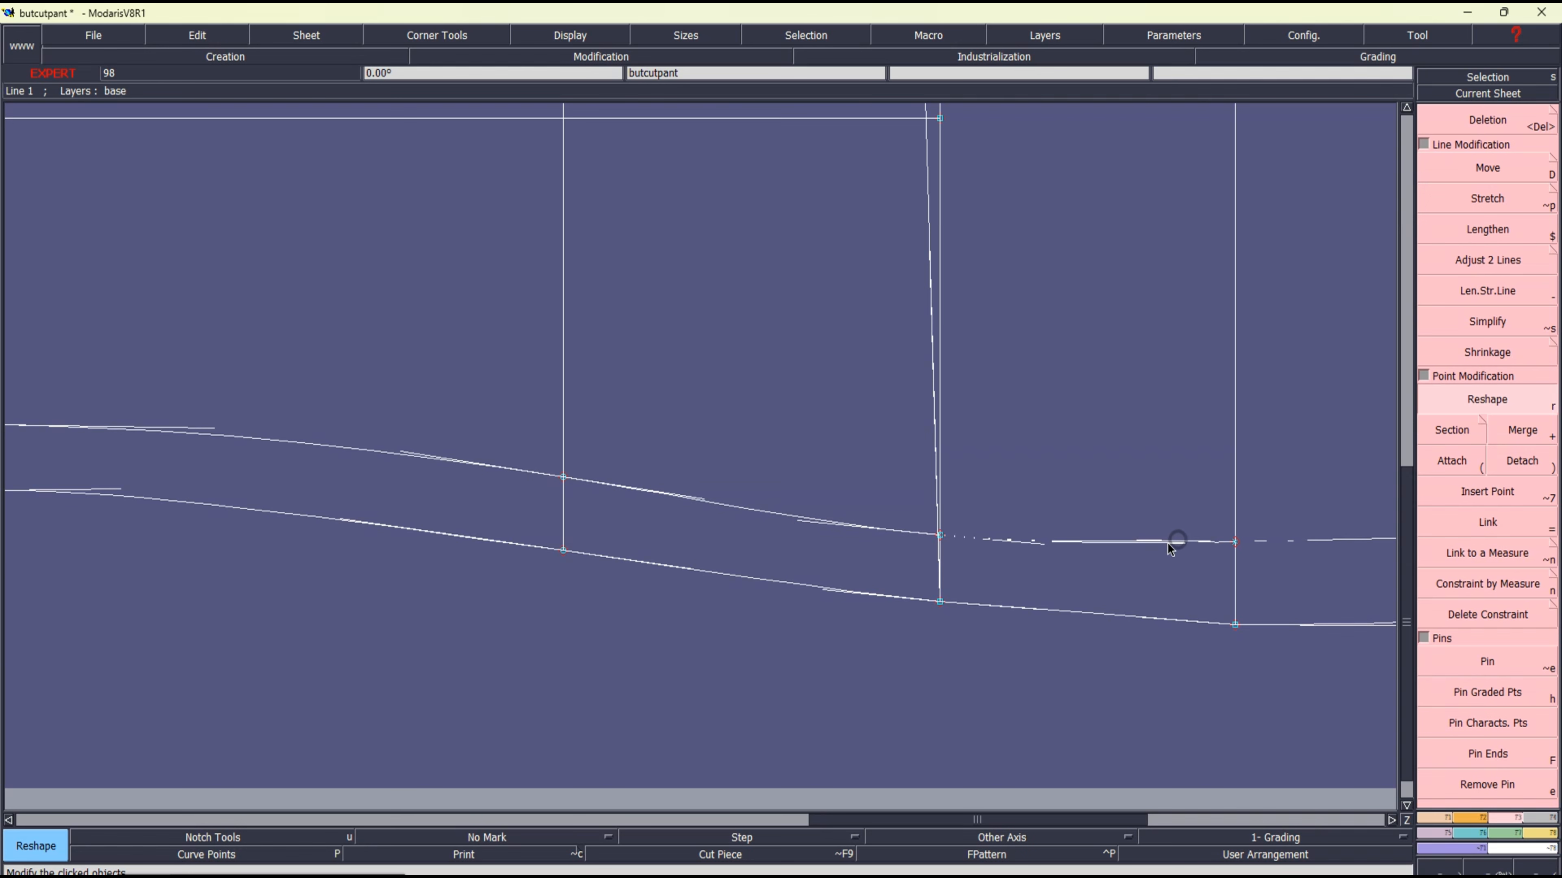
left_click(1168, 546)
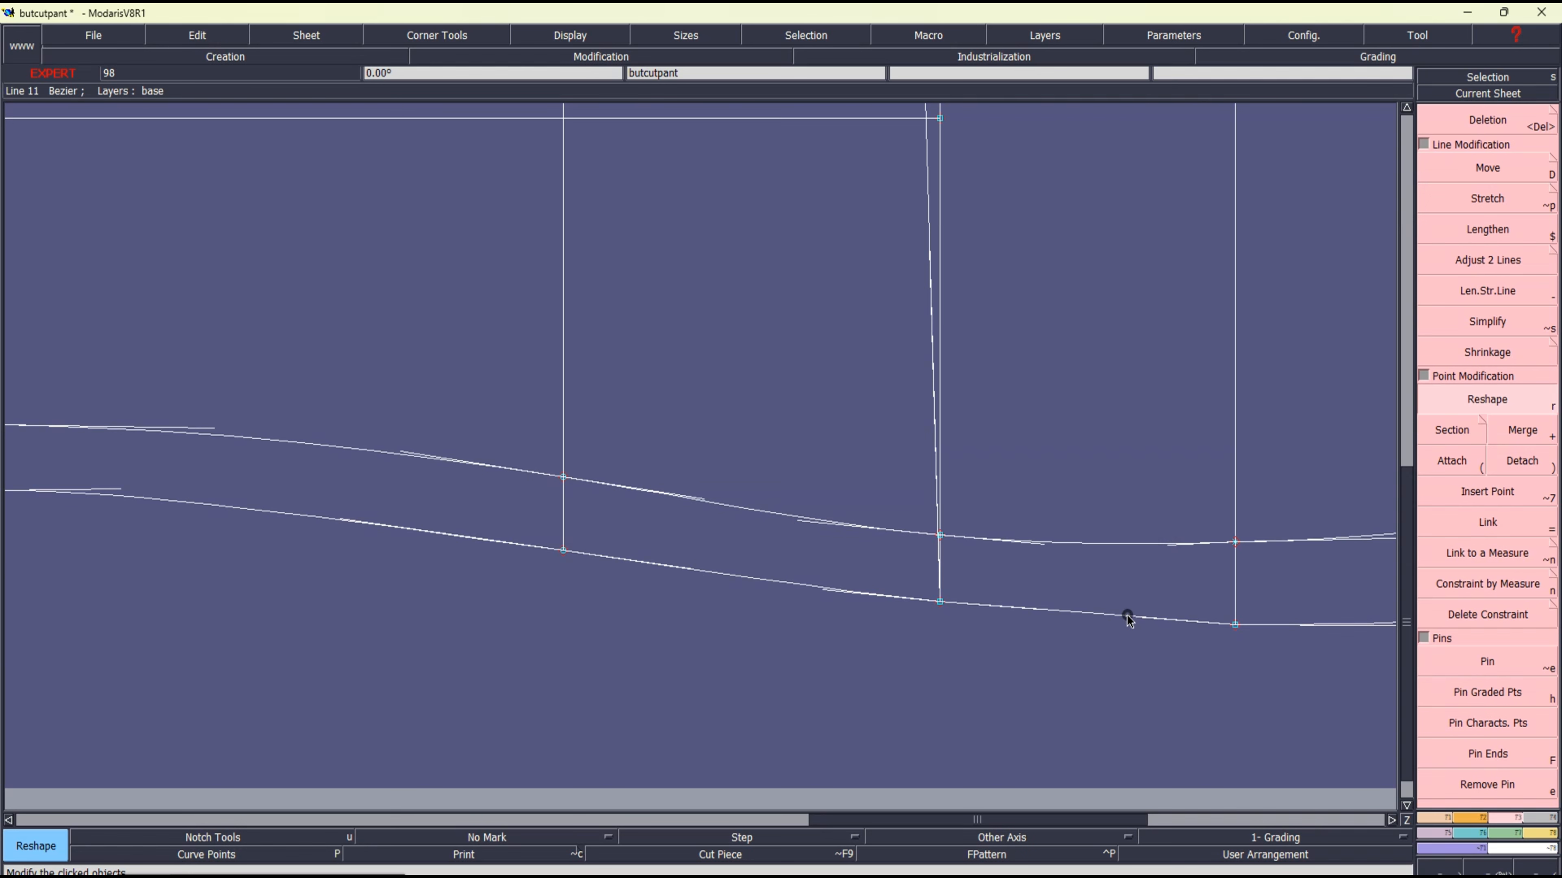
Step: Curve the back side seam between the crotch and hip lines and adjust its handle on the thigh side of the crotch
left_click(1156, 619)
left_click(1148, 622)
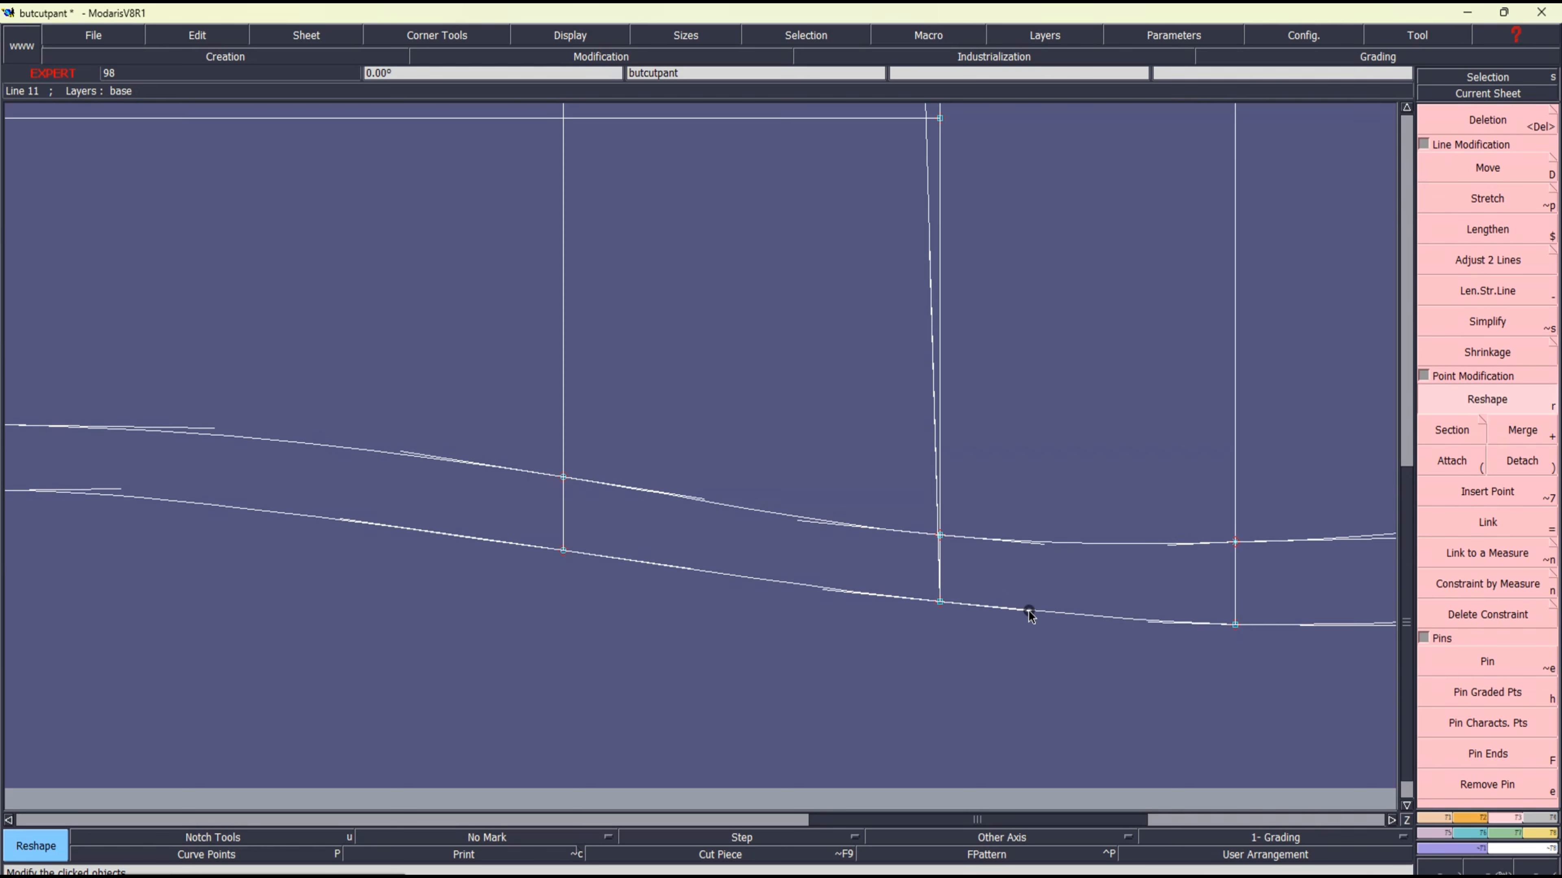
left_click(826, 591)
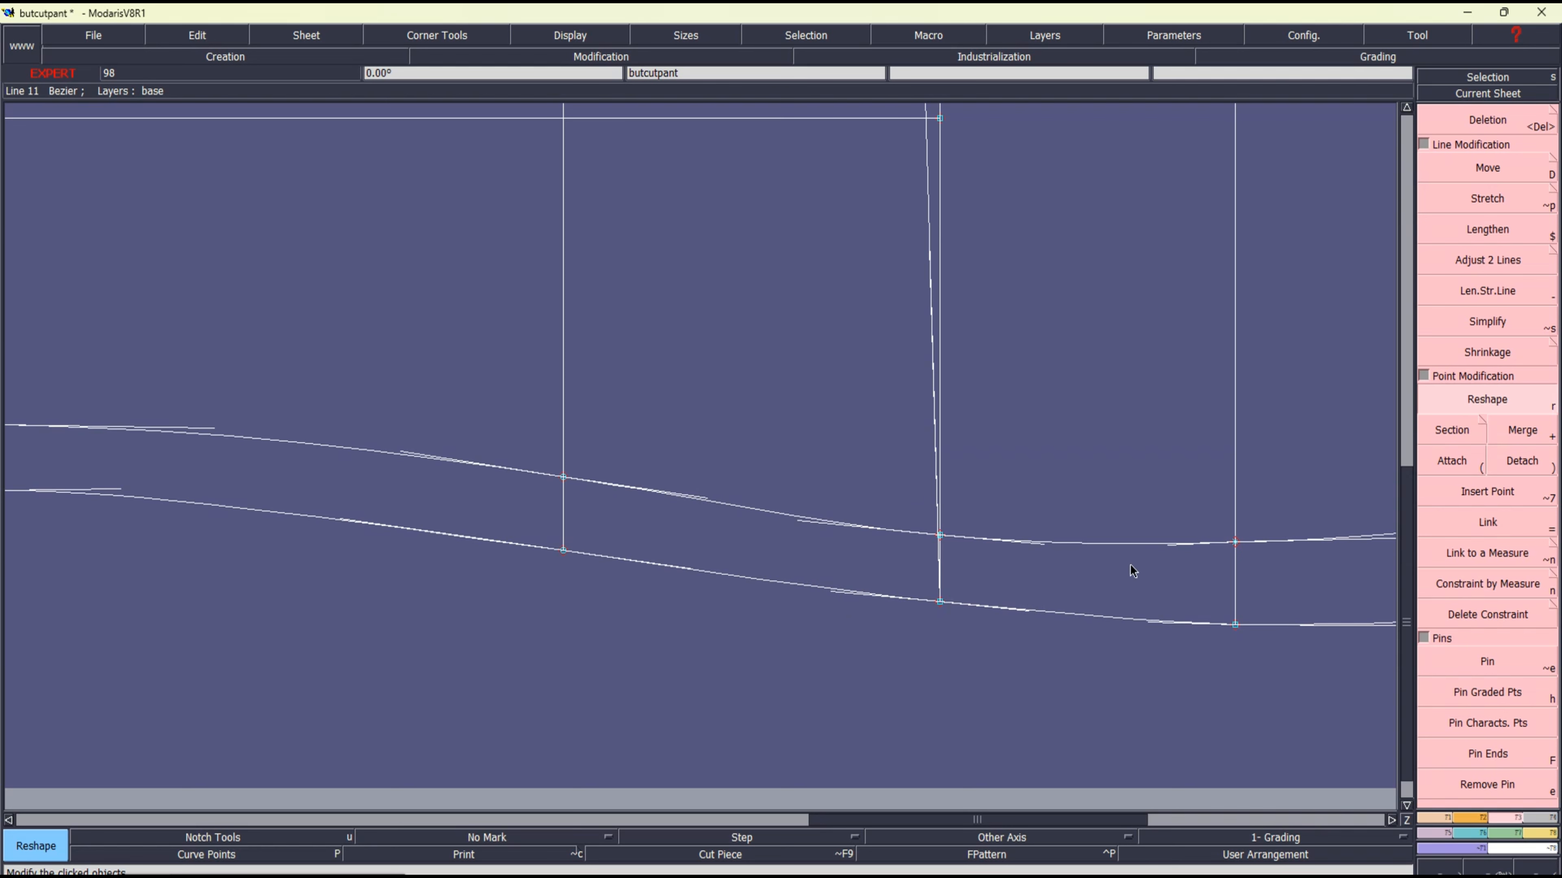
Step: Pin the front side seam's point on the crotch line and move it slightly inward
key("Home")
key("z")
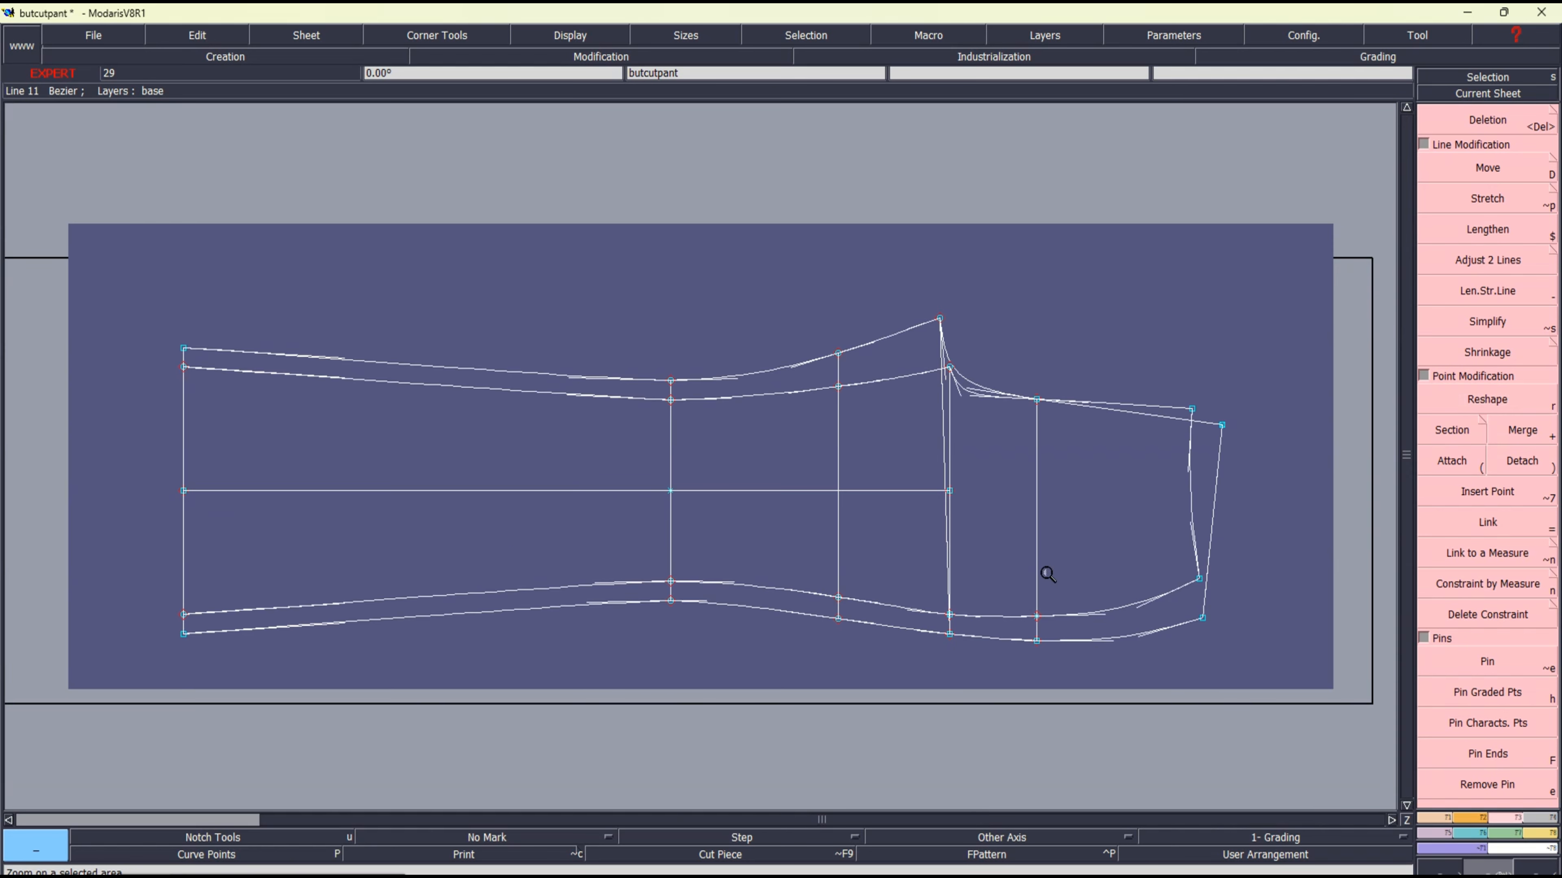
left_click_drag(740, 511, 1127, 712)
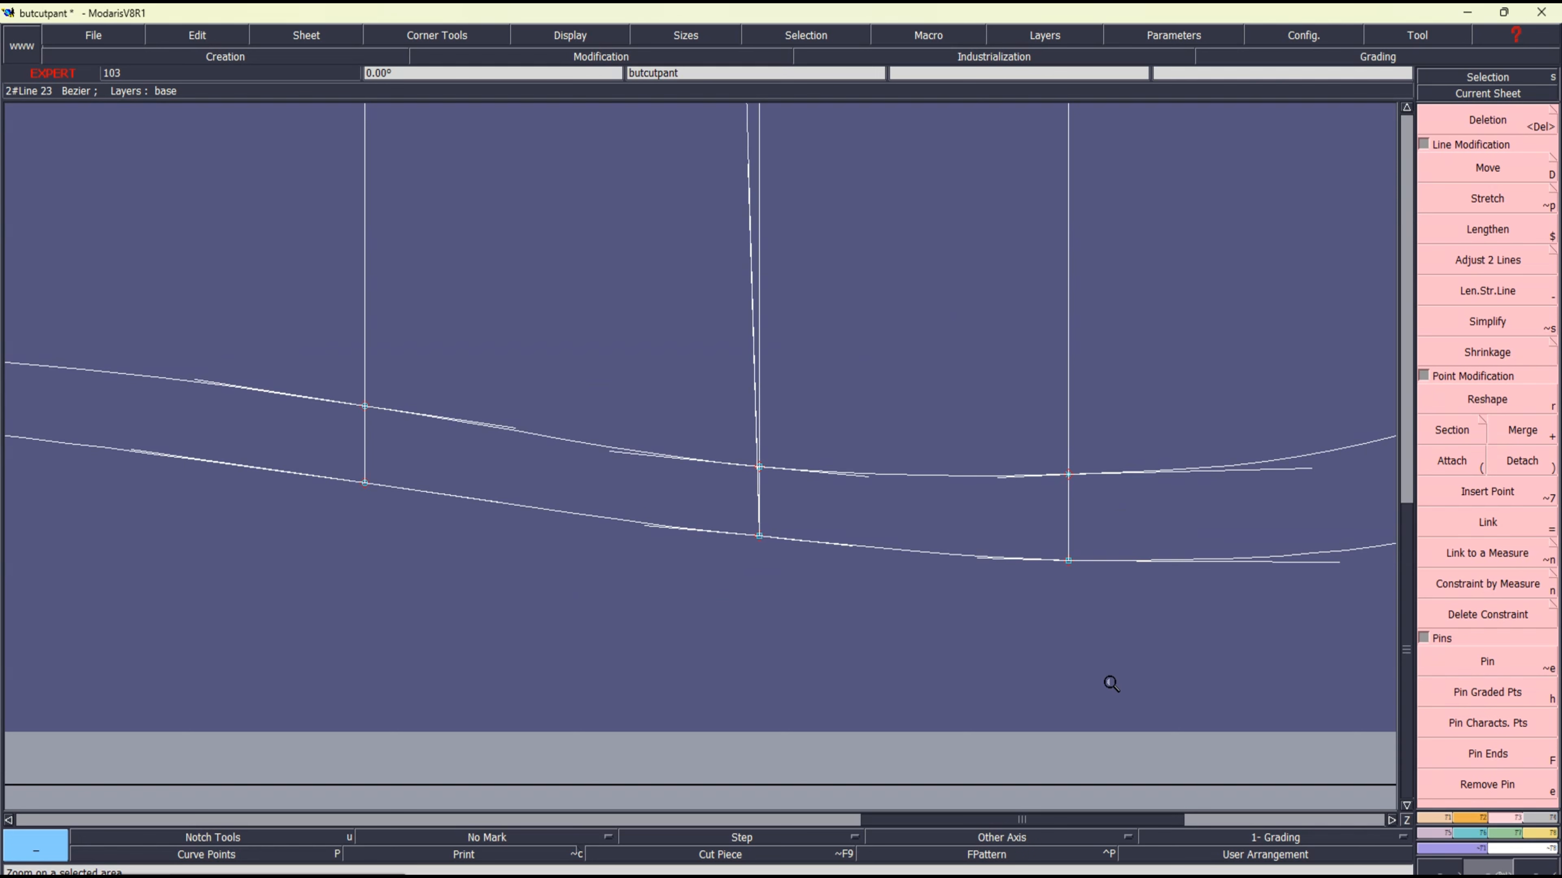
left_click(1488, 662)
left_click(762, 451)
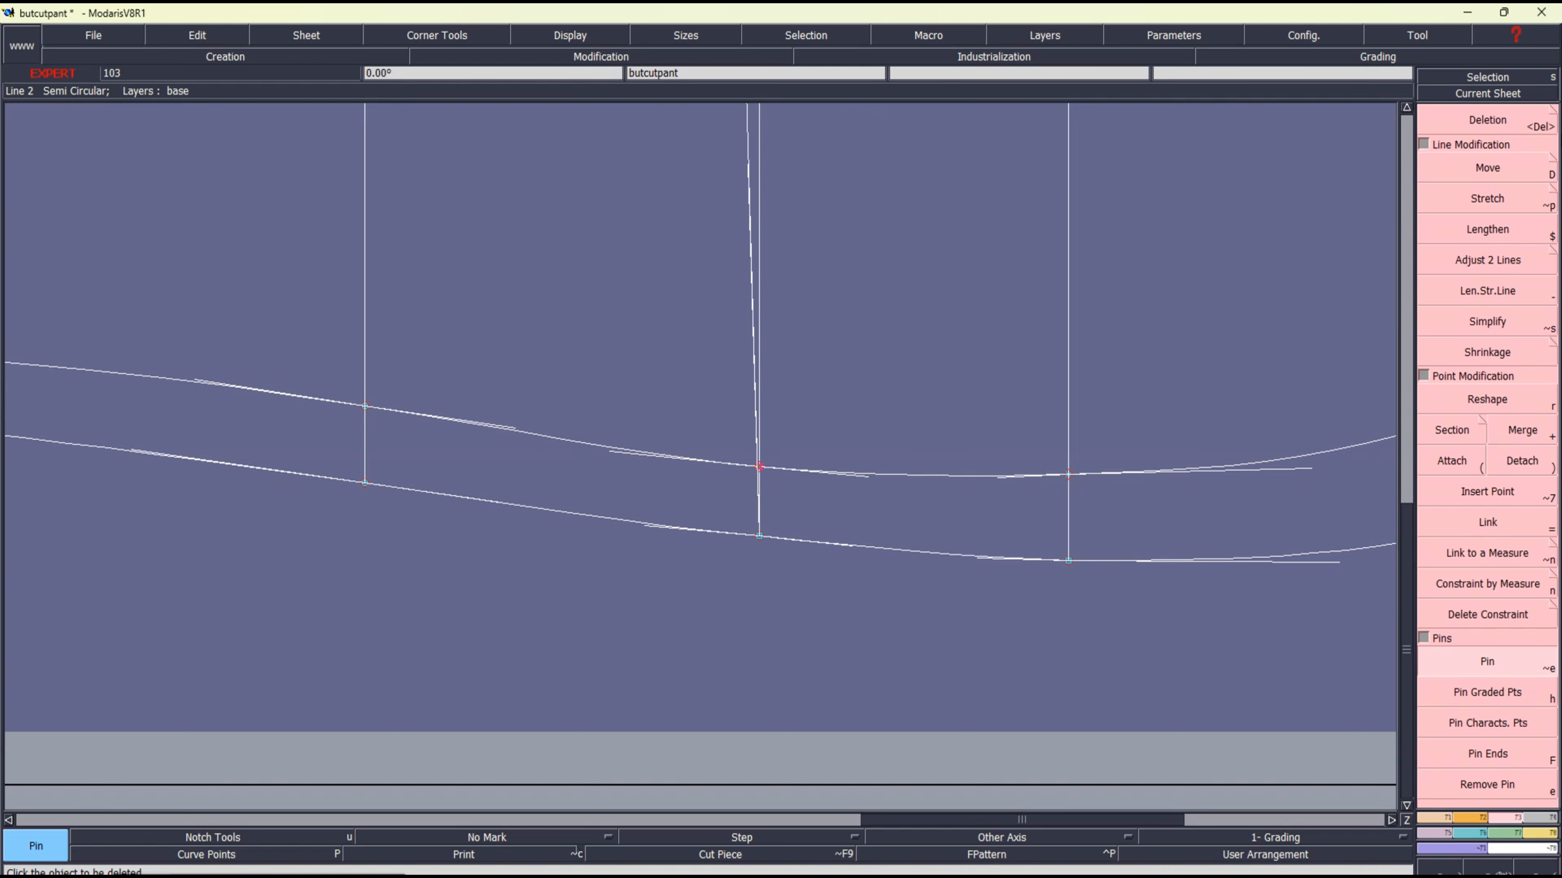
key("d")
left_click(760, 467)
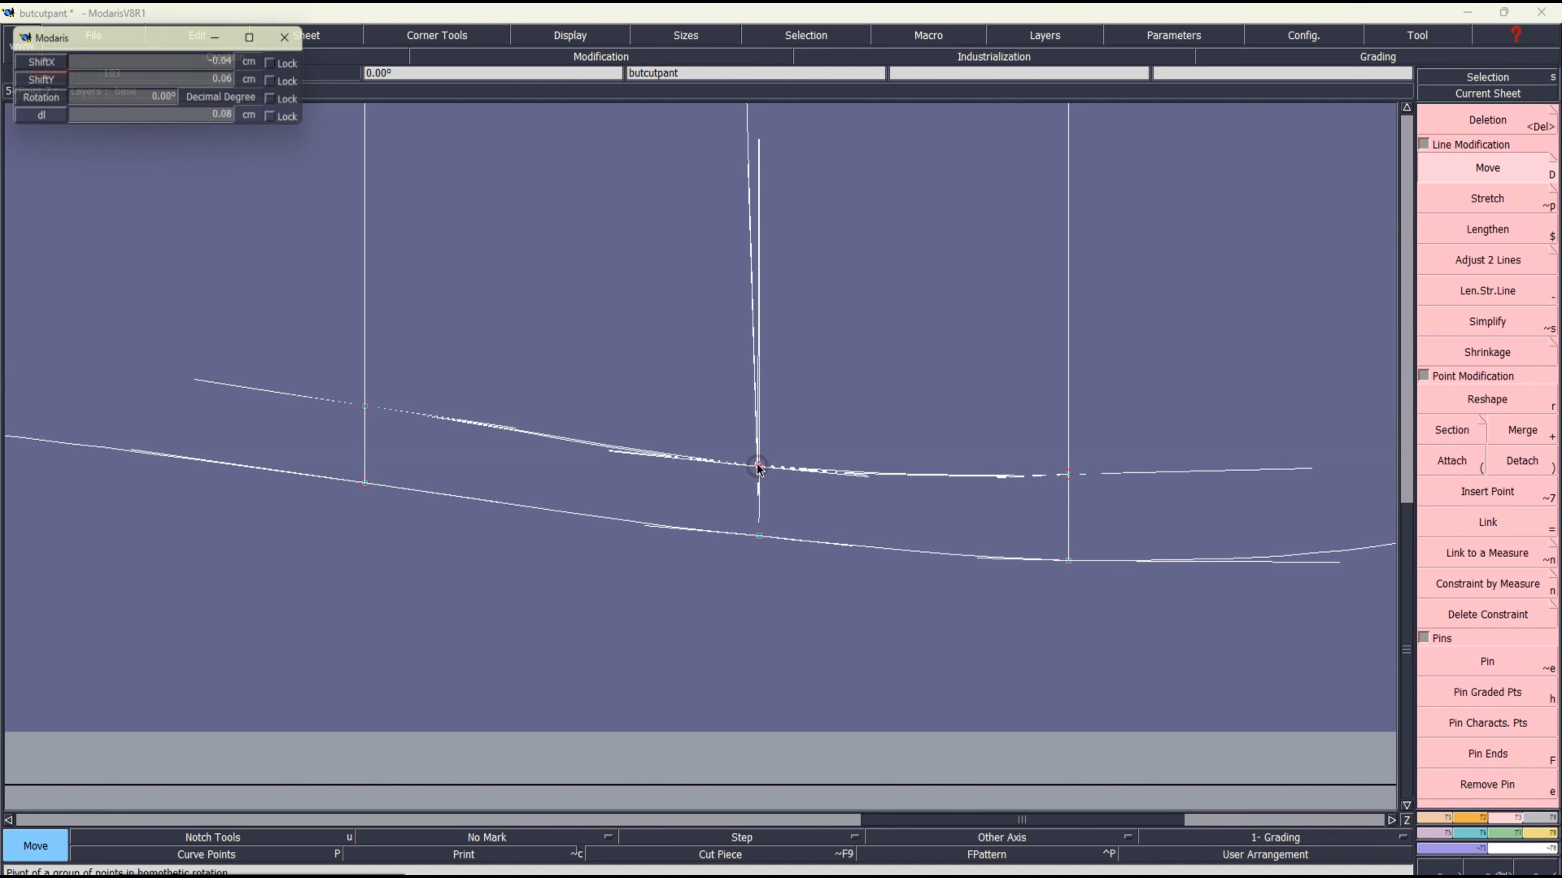
left_click(760, 463)
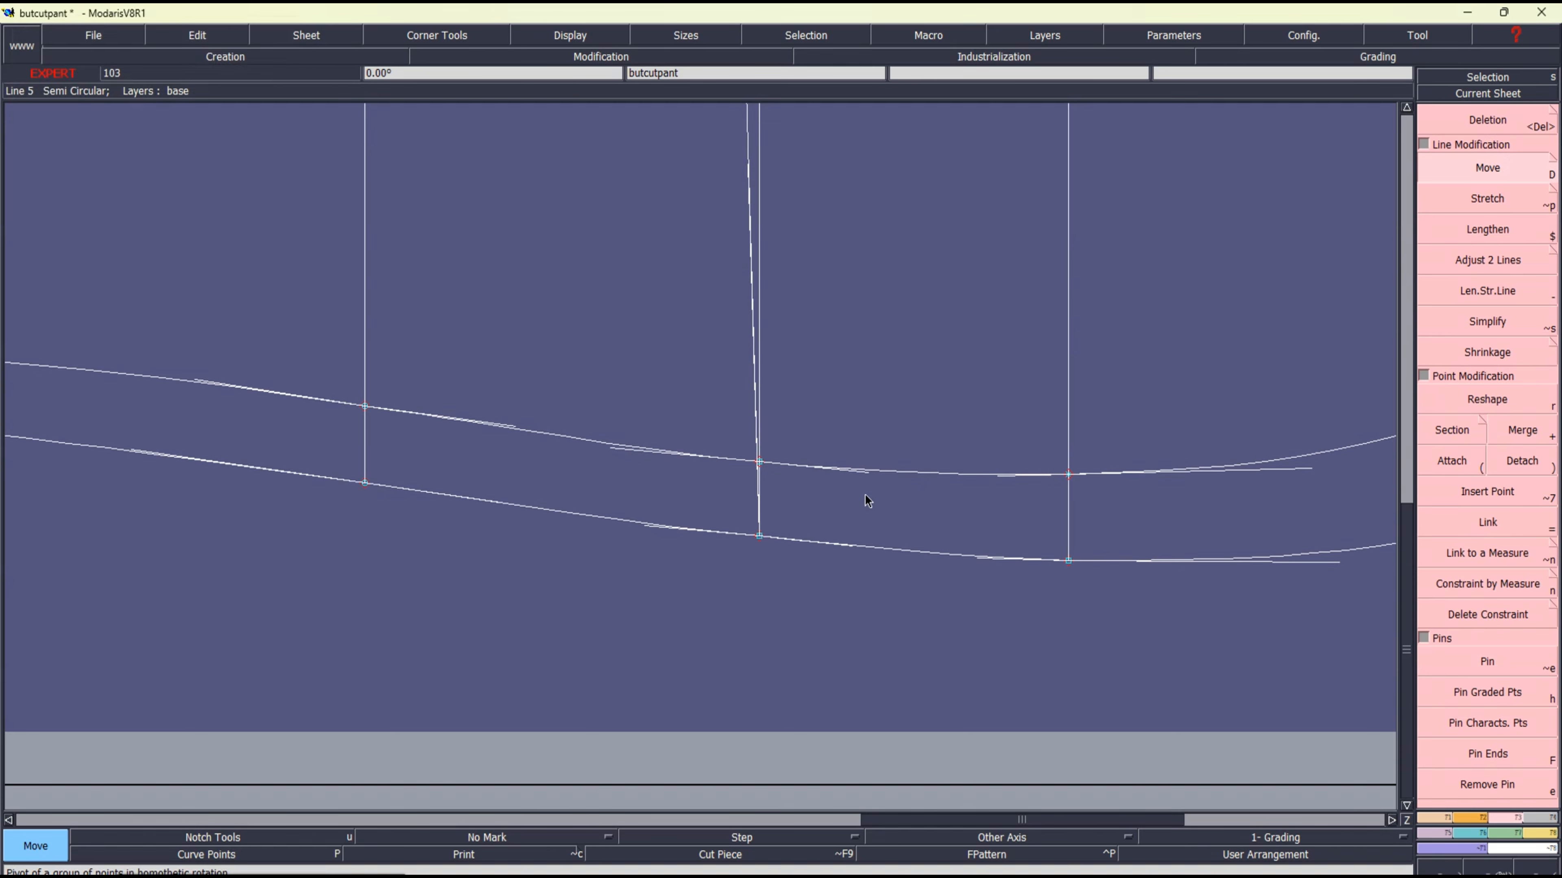
Step: Reshape the front side seam's handles on both sides of the crotch line and the back side seam's thigh-side handle there
key("s")
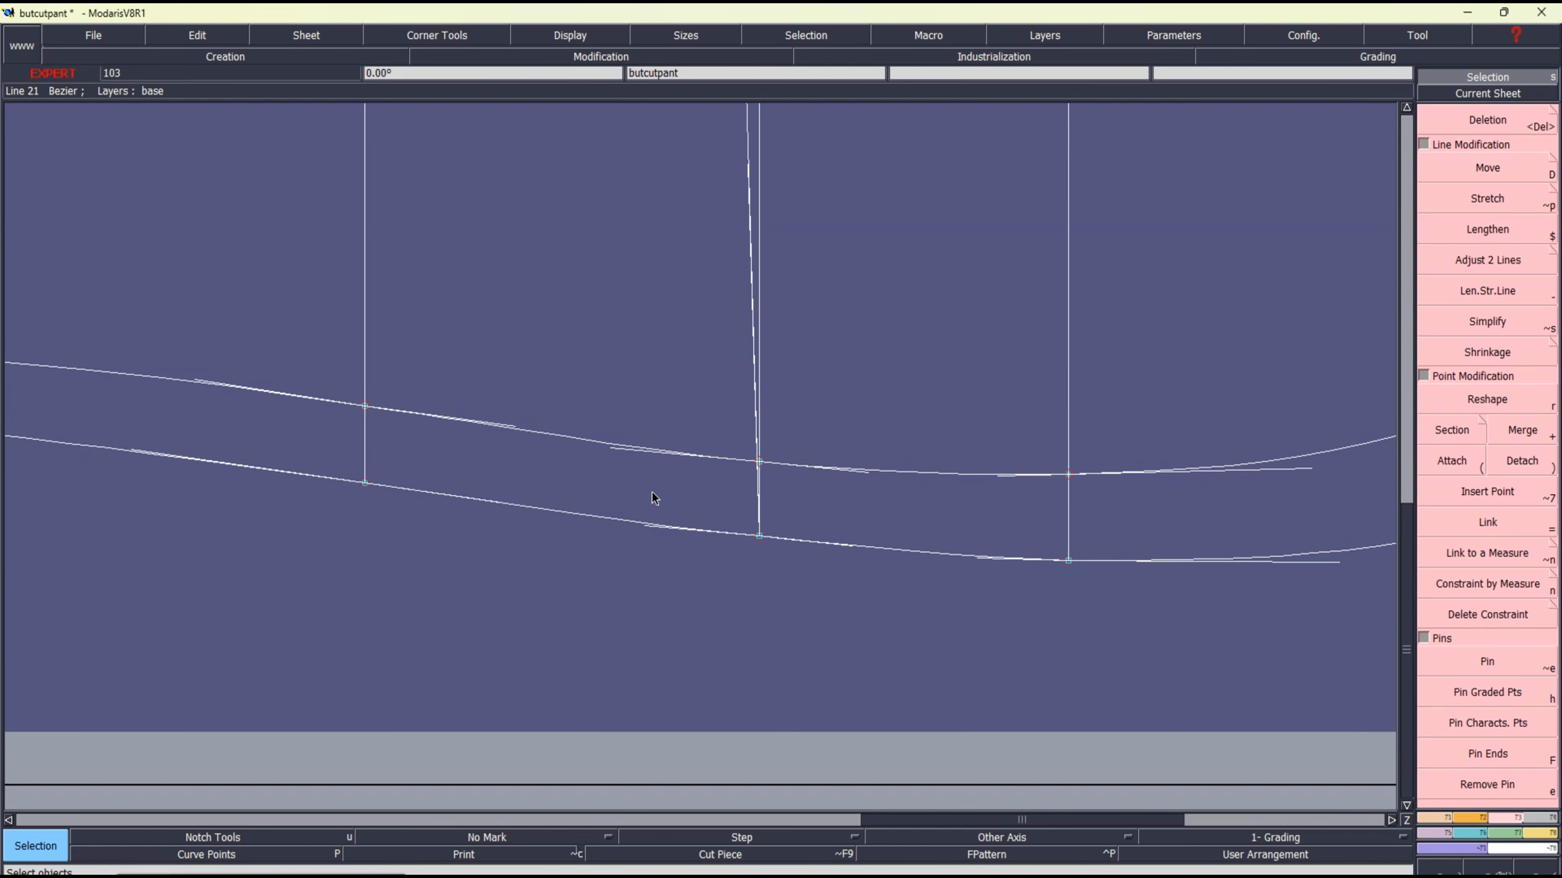
key("r")
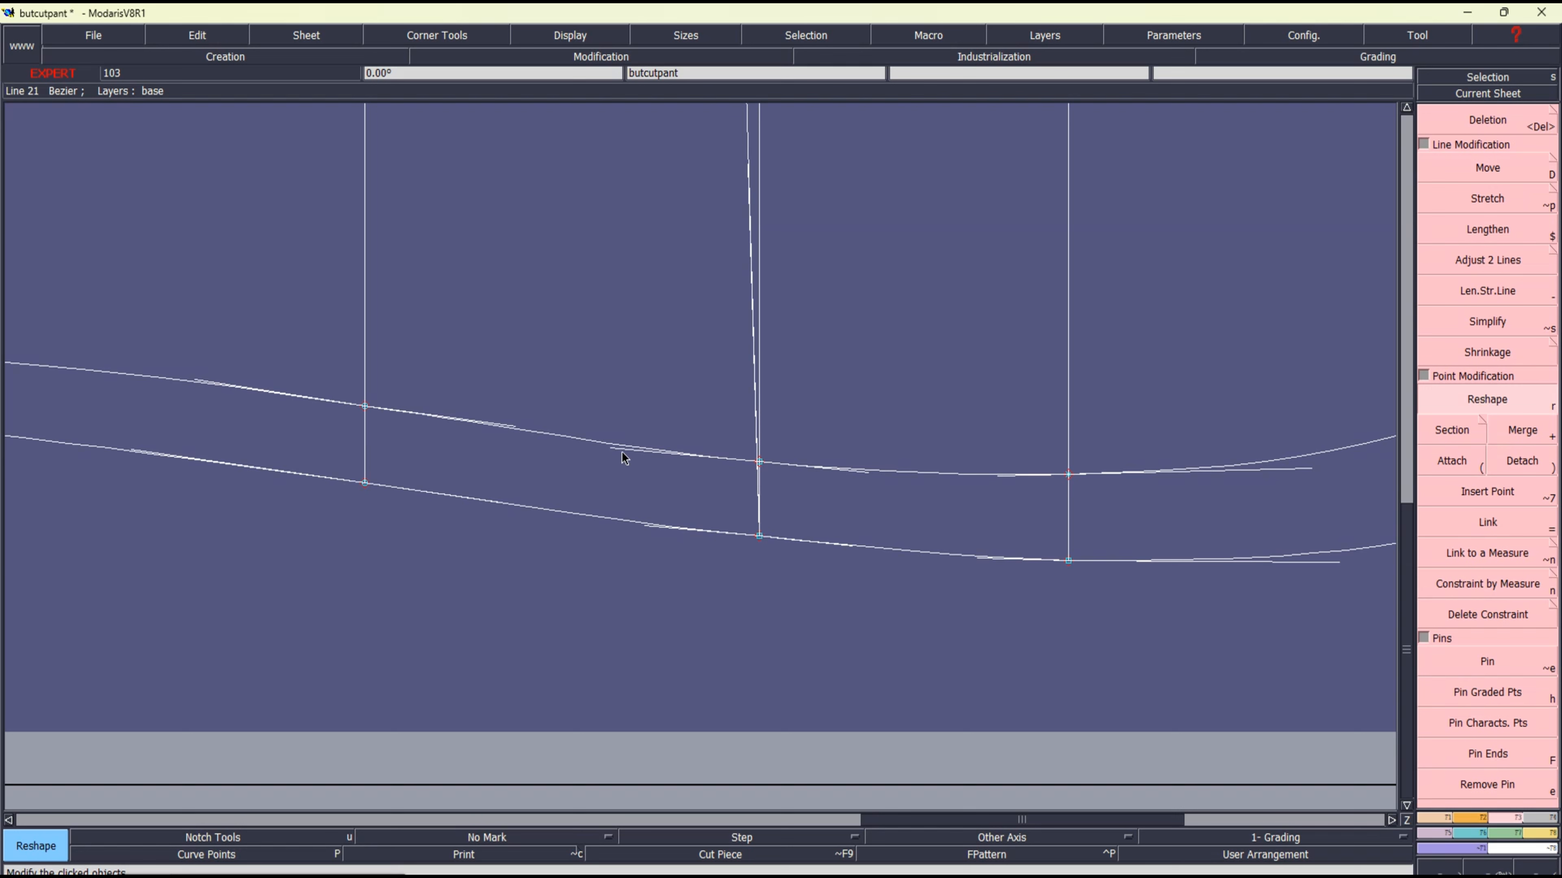
left_click(622, 453)
left_click(621, 449)
left_click(875, 474)
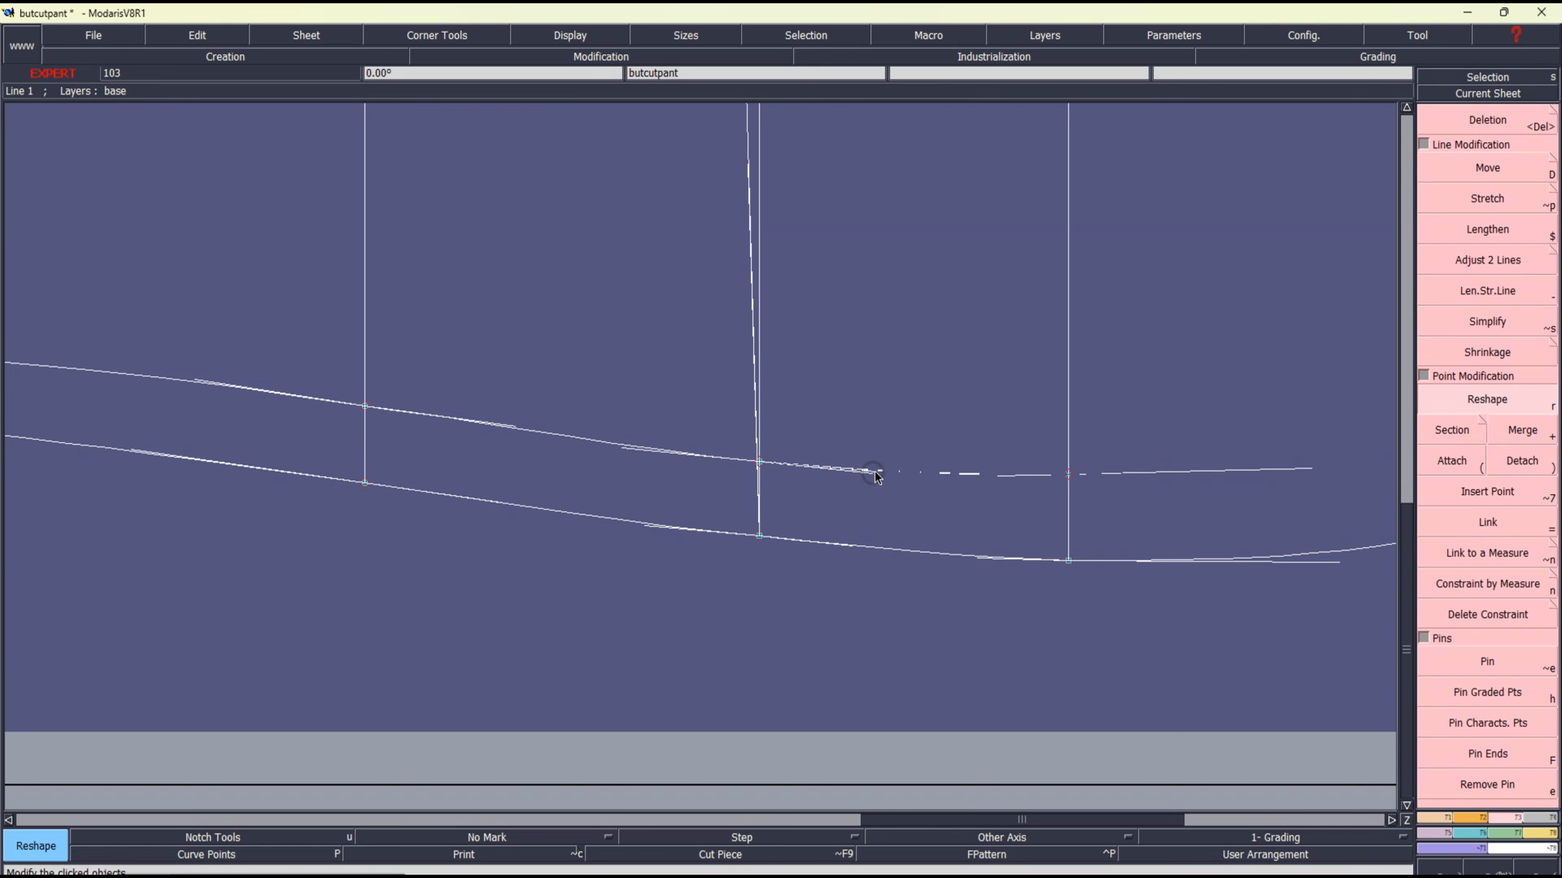
left_click(650, 525)
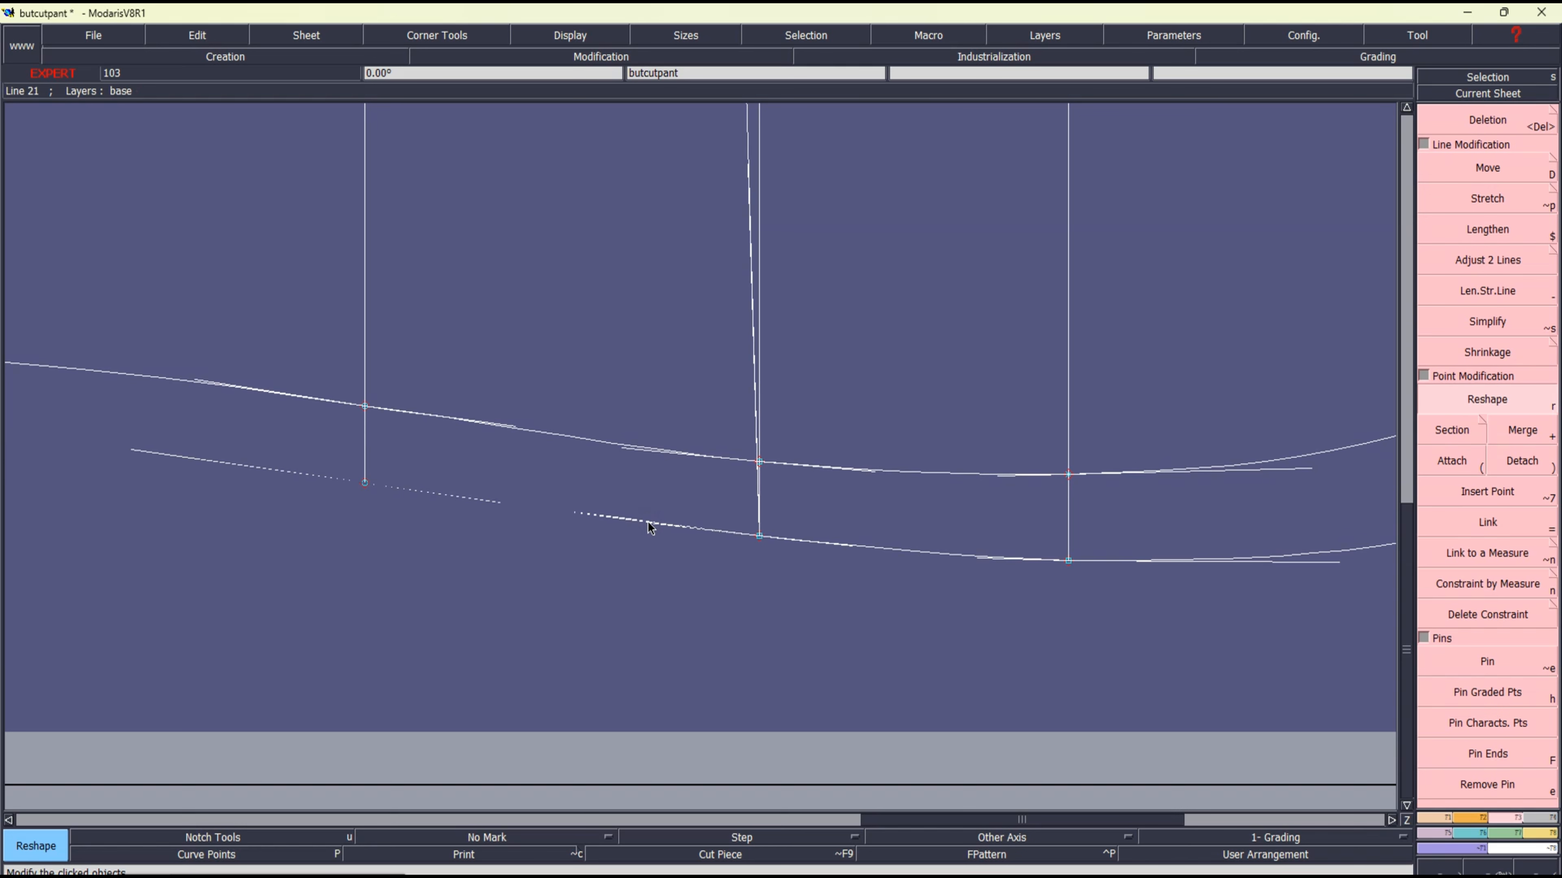
Step: Hide the curve handles across the whole pant draft
key("Home")
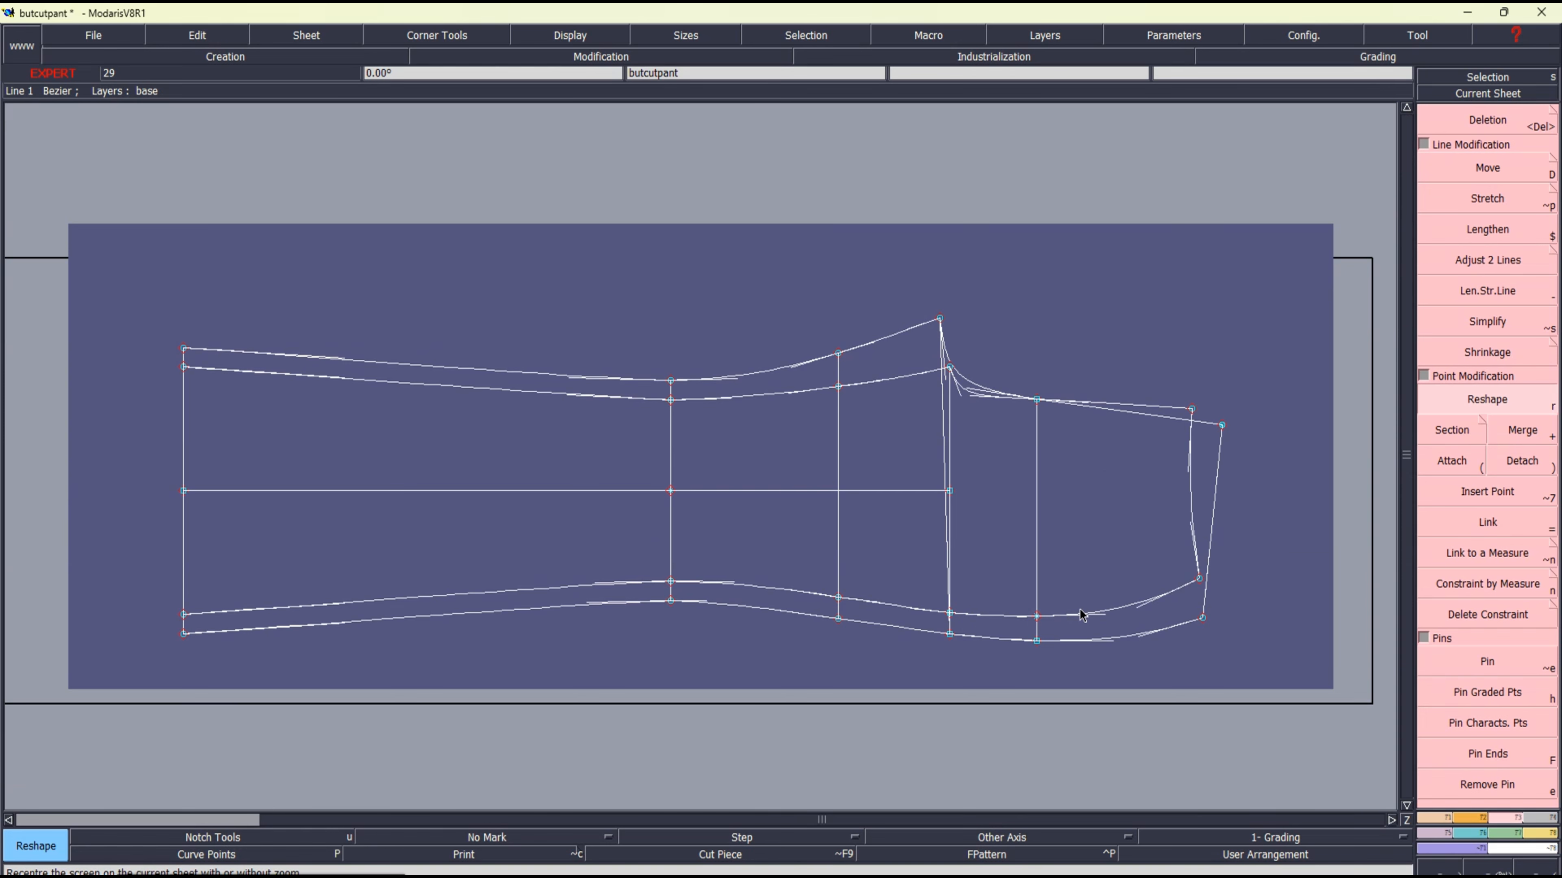
left_click(581, 35)
left_click(572, 373)
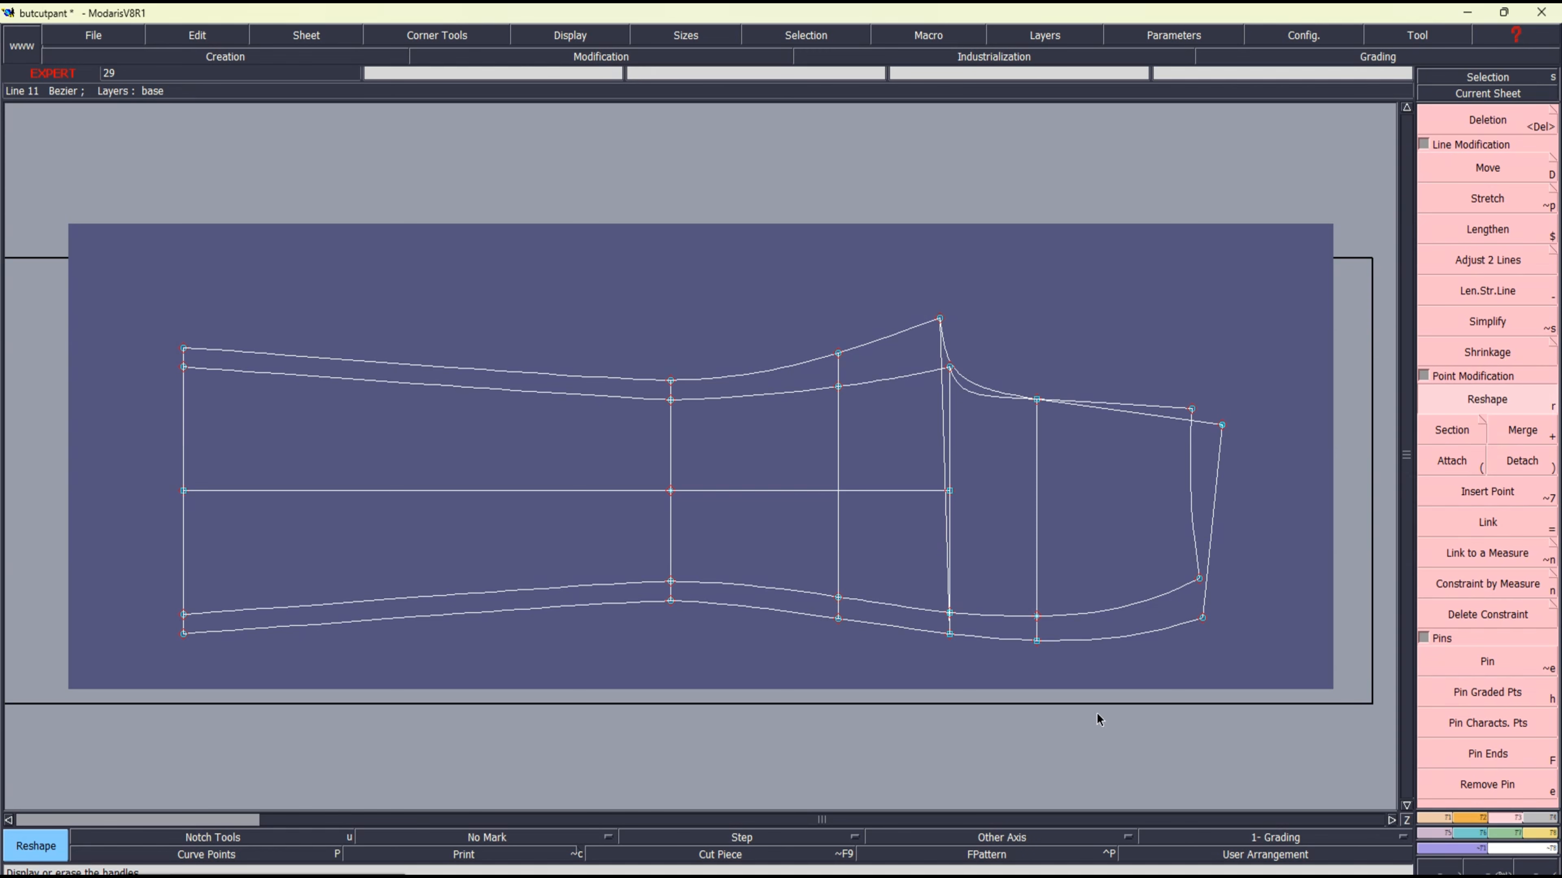
Step: Switch to the Excel size chart workbook and save it
left_click(769, 876)
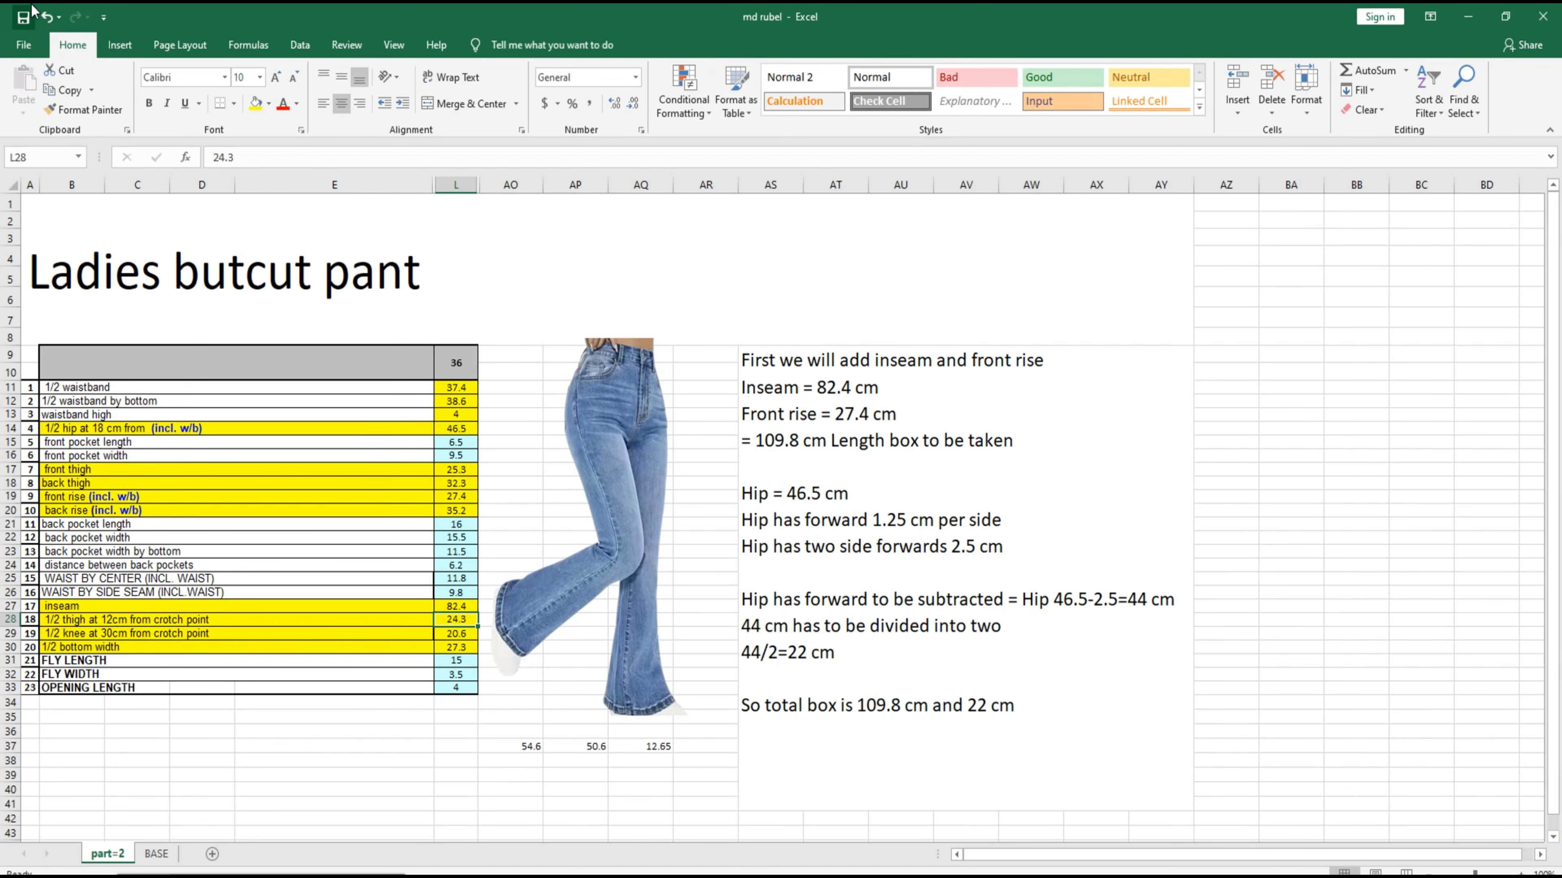
left_click(24, 18)
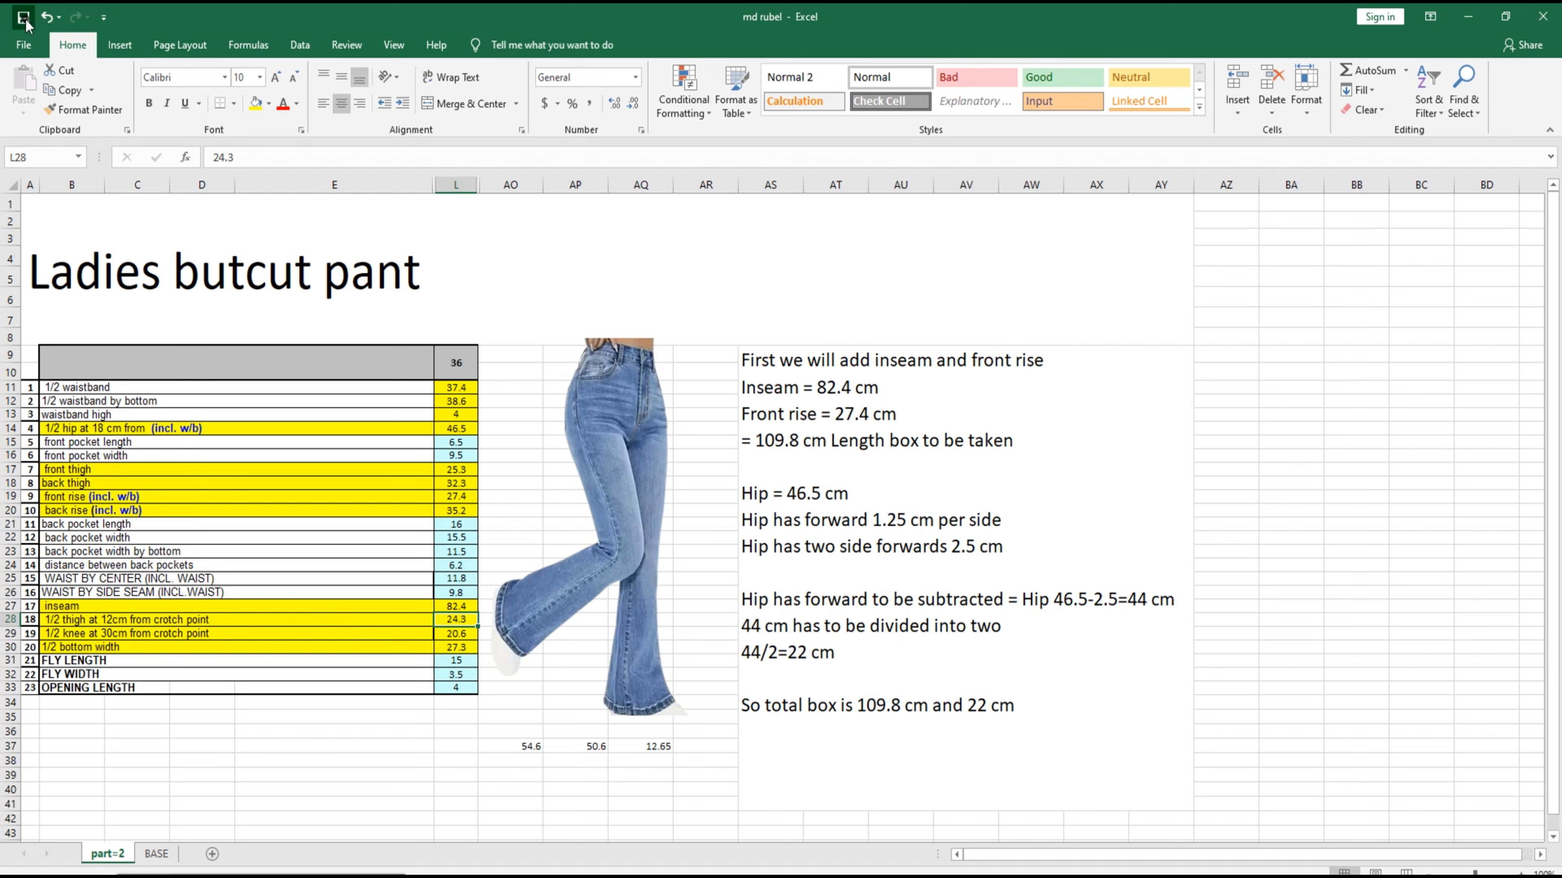